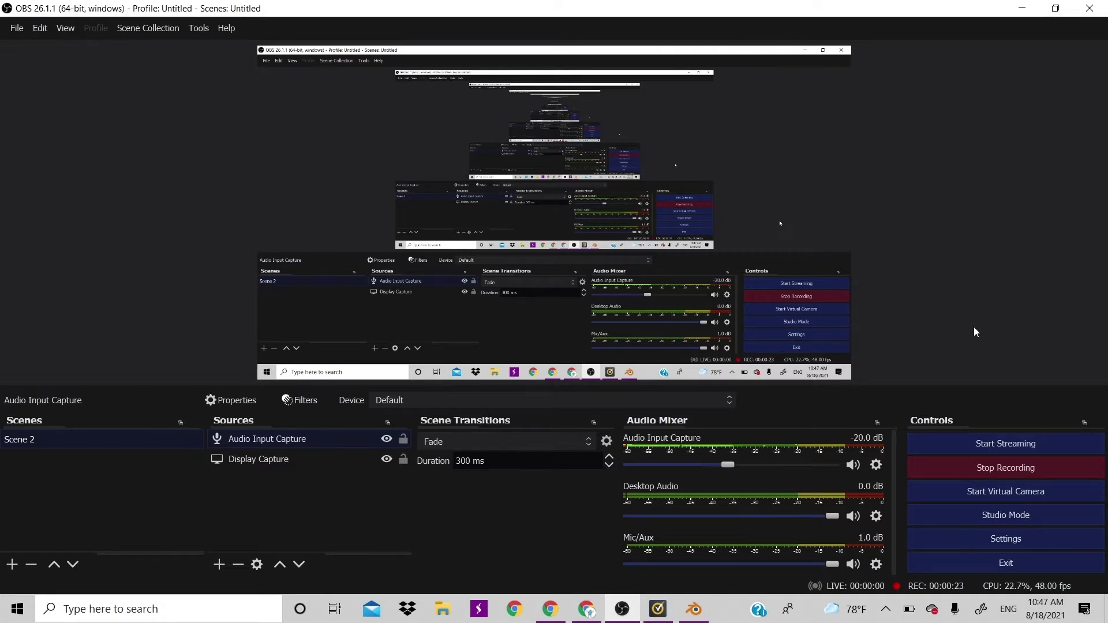
Minimize OBS Studio so the Blender scene with the van model is in view.
click(1022, 8)
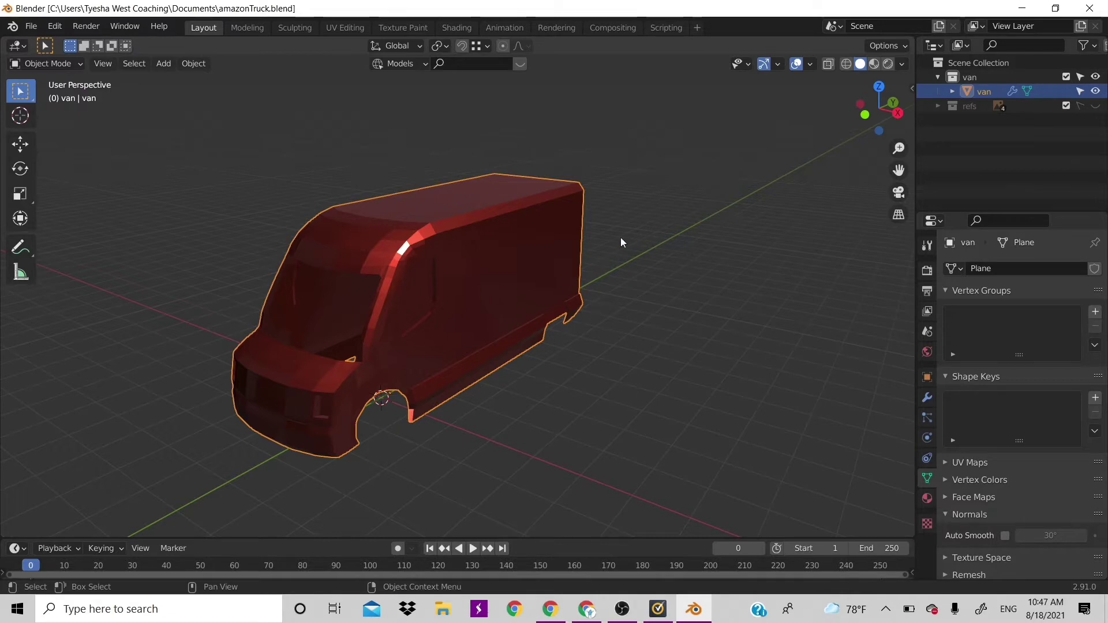
Apply Shade Smooth to the van from its Object Context Menu.
drag(869, 100, 981, 107)
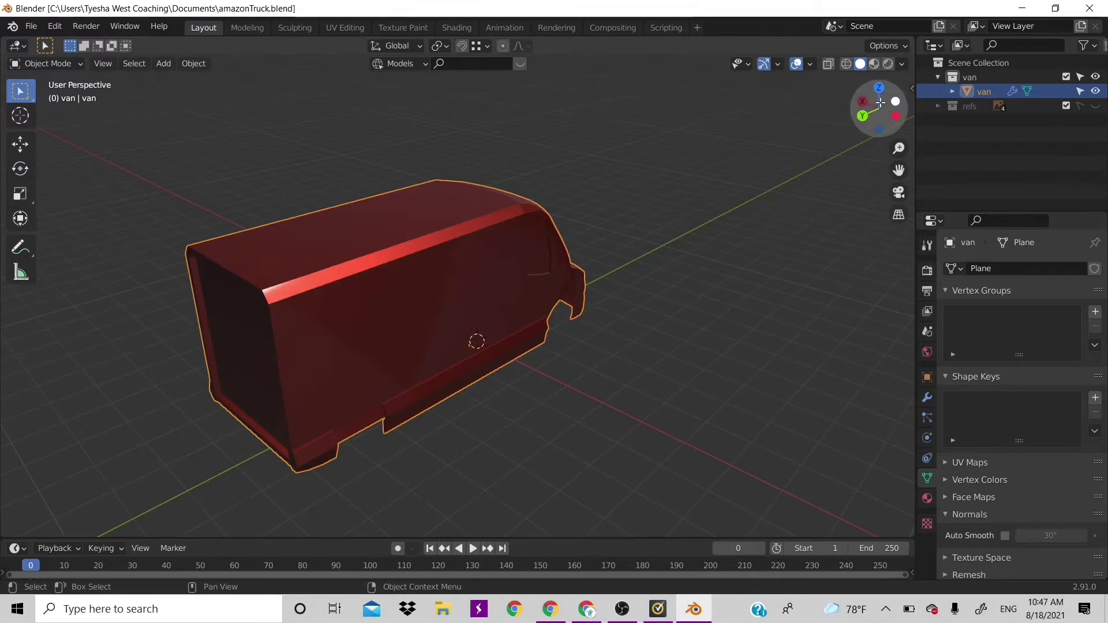
drag(879, 108, 895, 124)
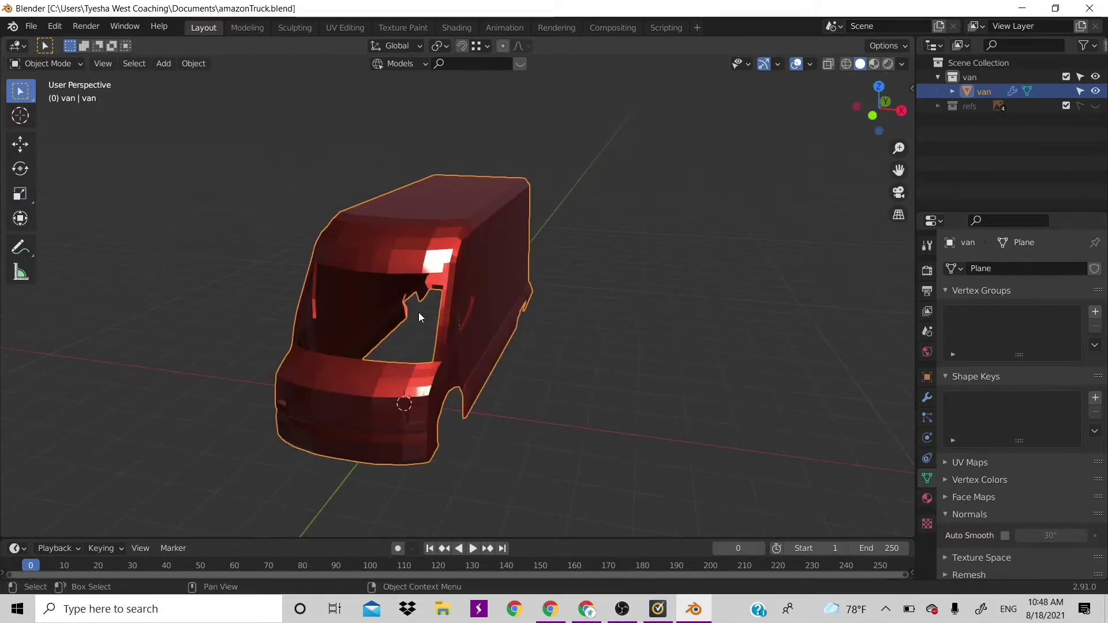
right_click(428, 257)
click(428, 256)
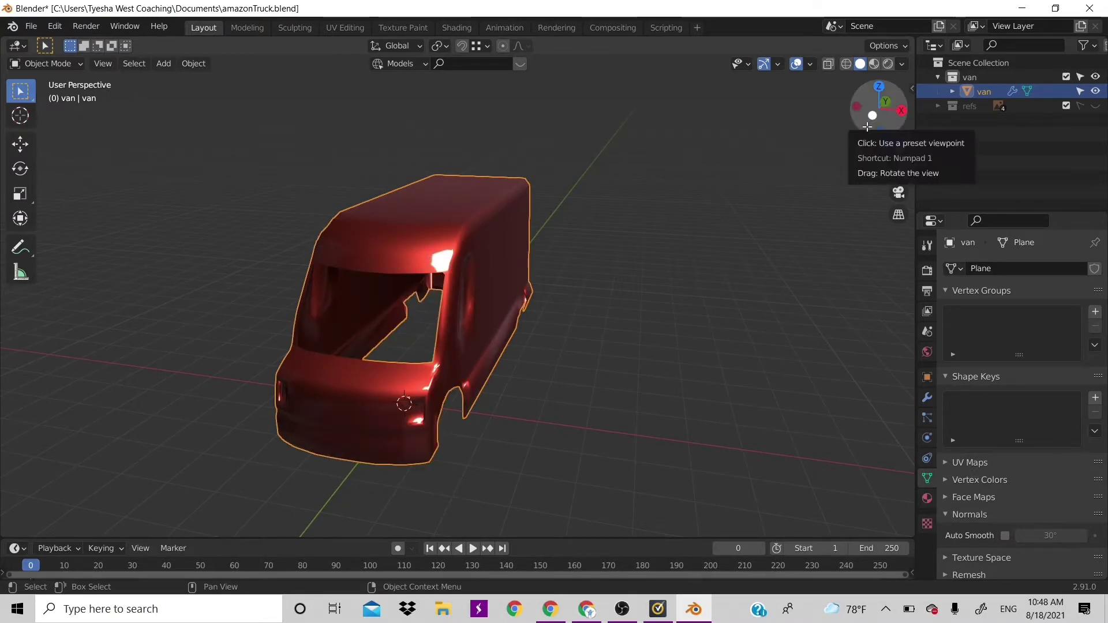
mouse_move(878, 109)
mouse_down()
mouse_move(854, 111)
mouse_move(869, 124)
mouse_move(868, 110)
mouse_up()
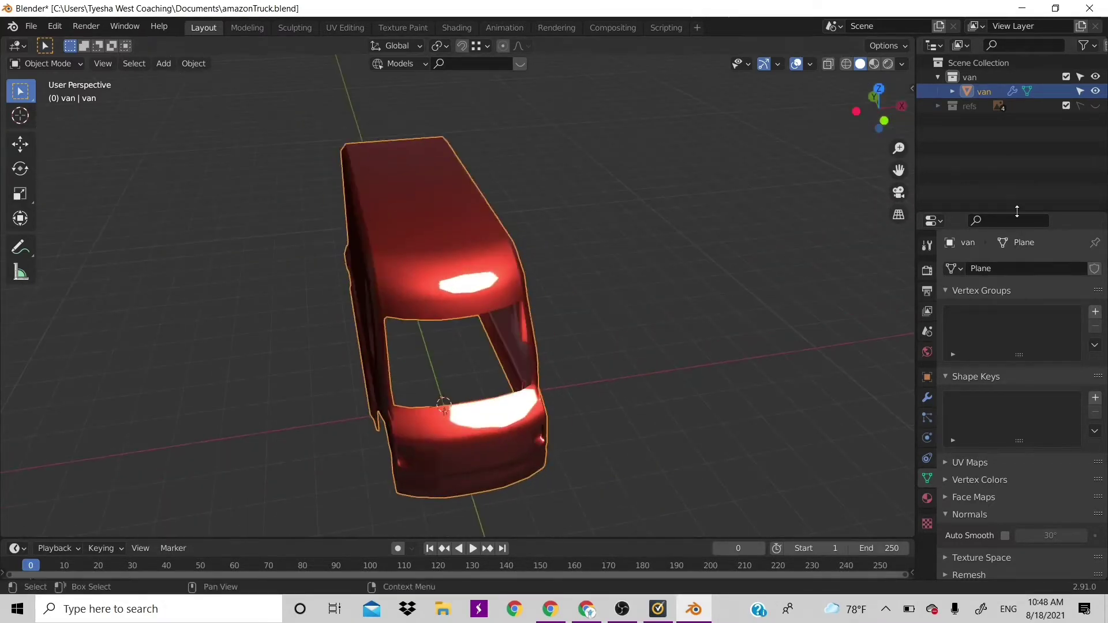
Turn on Auto Smooth at 30° in the van mesh's Normals settings.
click(927, 459)
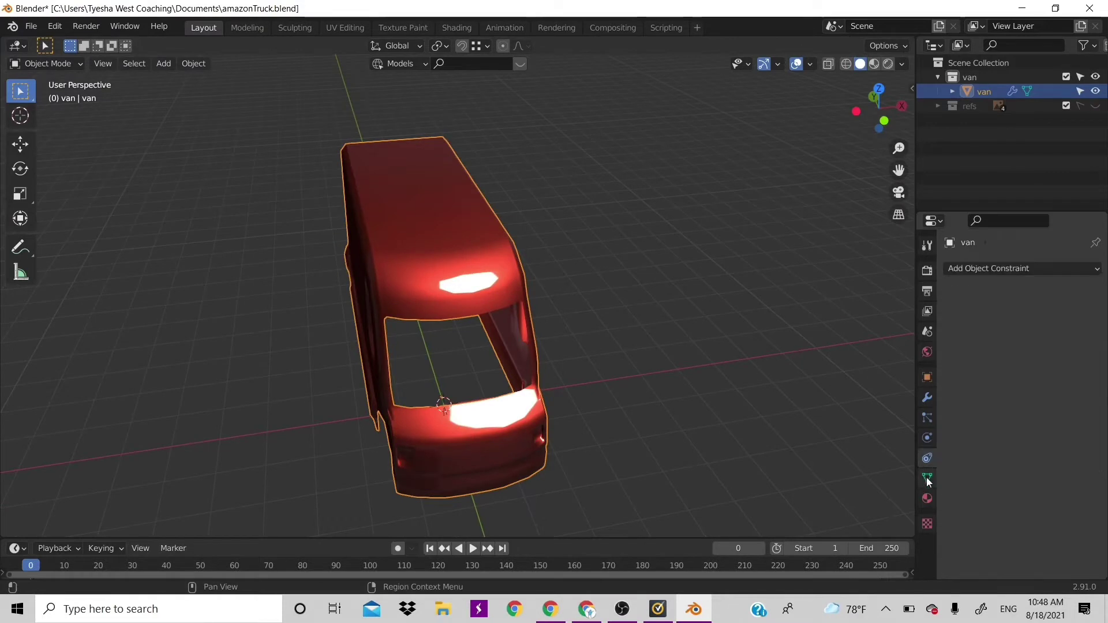
click(928, 478)
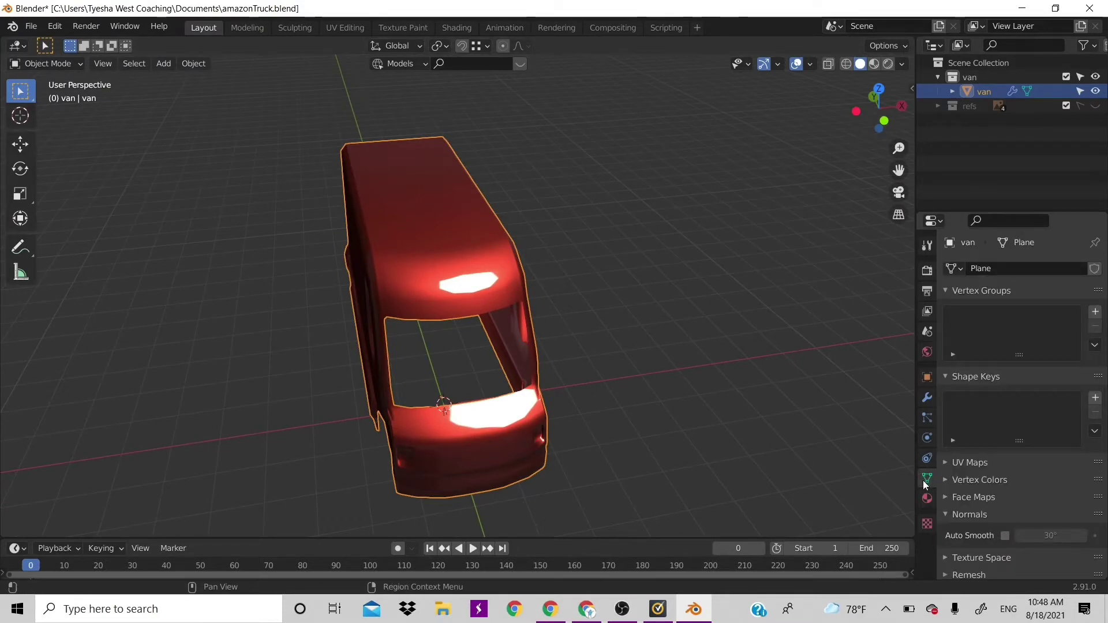
click(1004, 535)
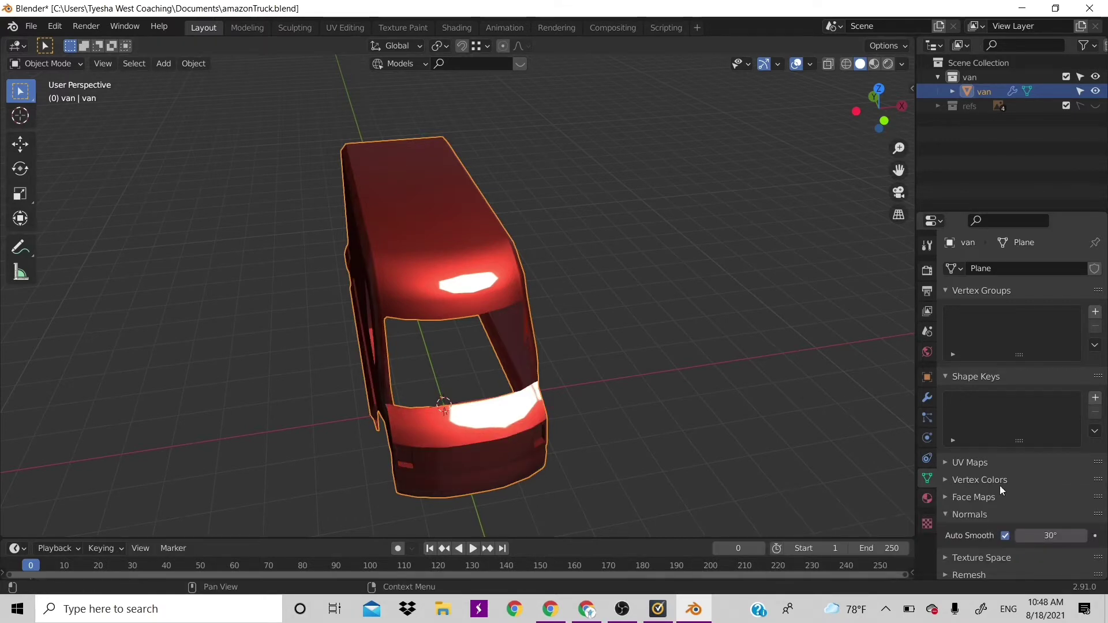
Inspect the smoothed van from several angles and save amazonTruck.blend.
drag(883, 121, 493, 369)
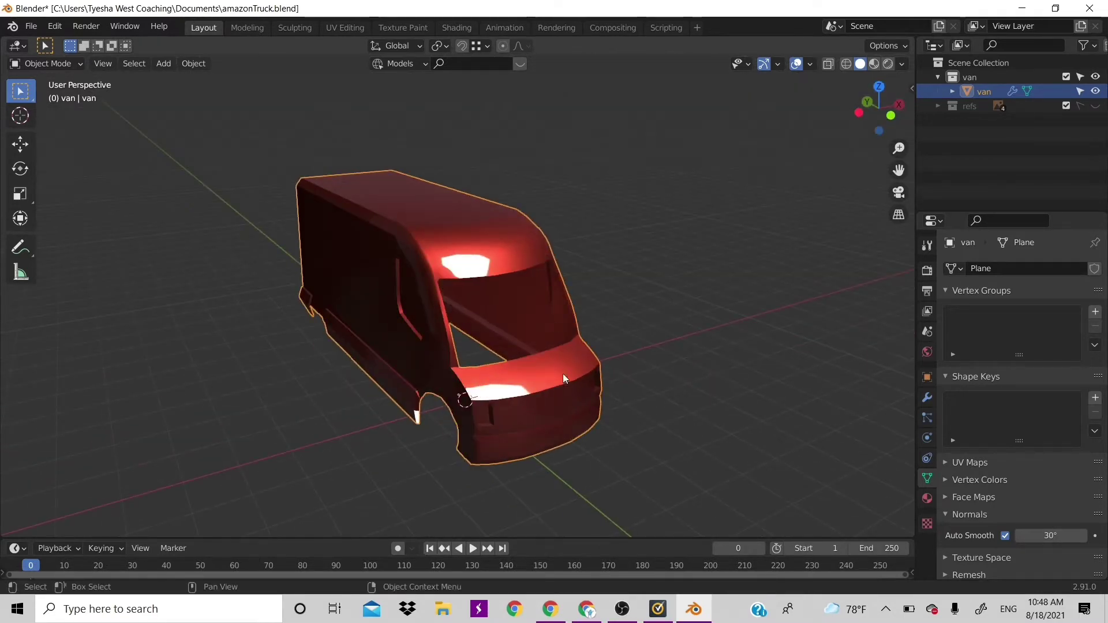
drag(878, 110, 382, 357)
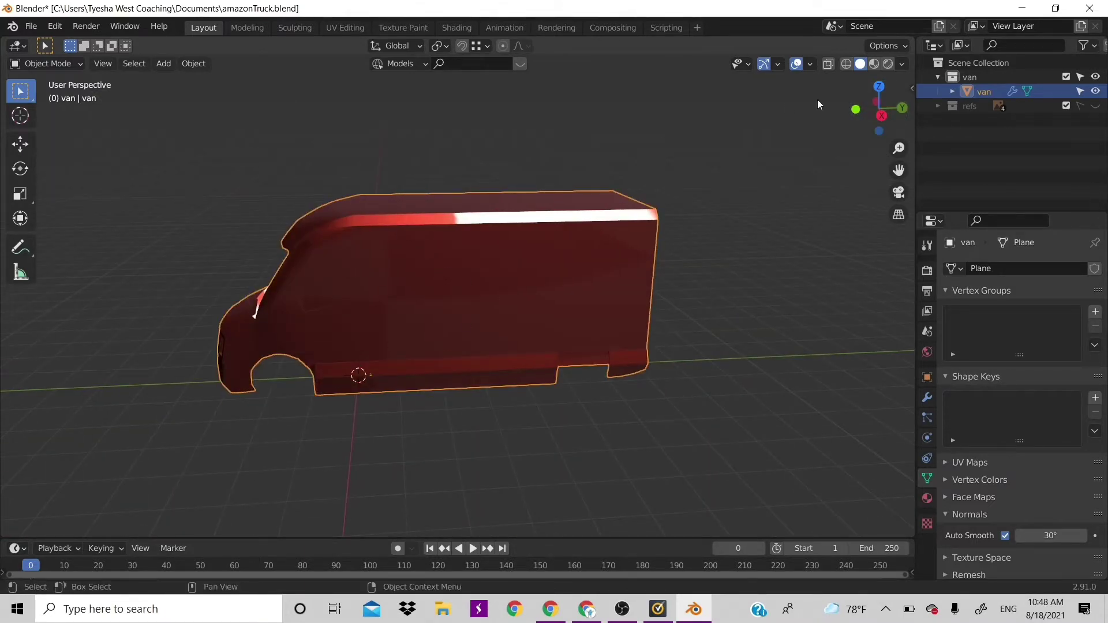
drag(878, 110, 506, 219)
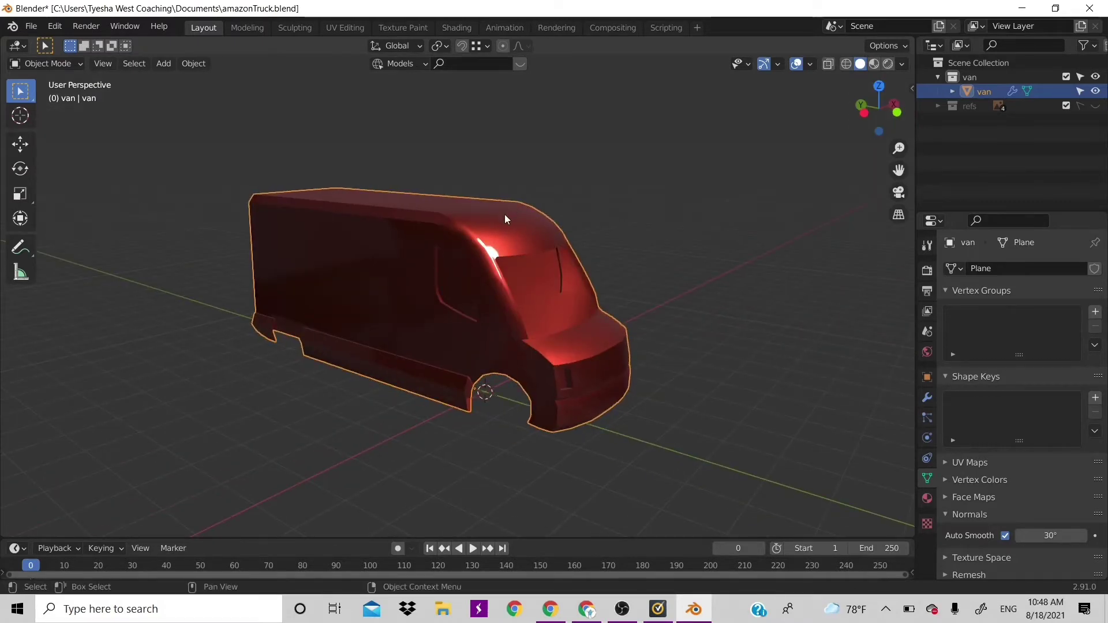
key(ctrl+s)
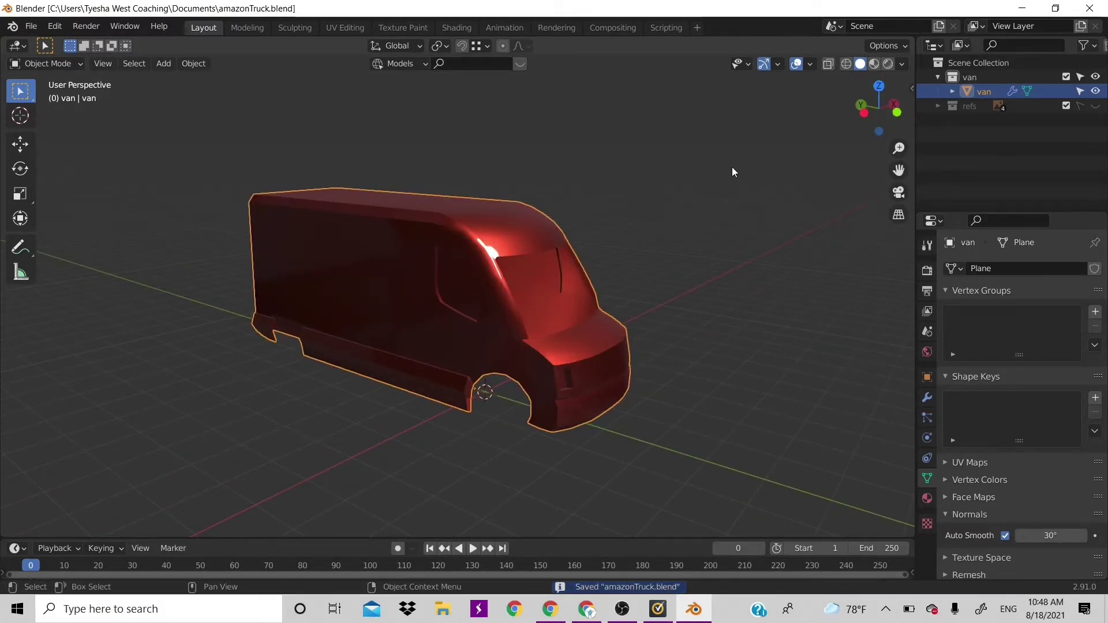
Check the van's roof and low side, then put the van mesh into Edit Mode.
drag(878, 109, 395, 369)
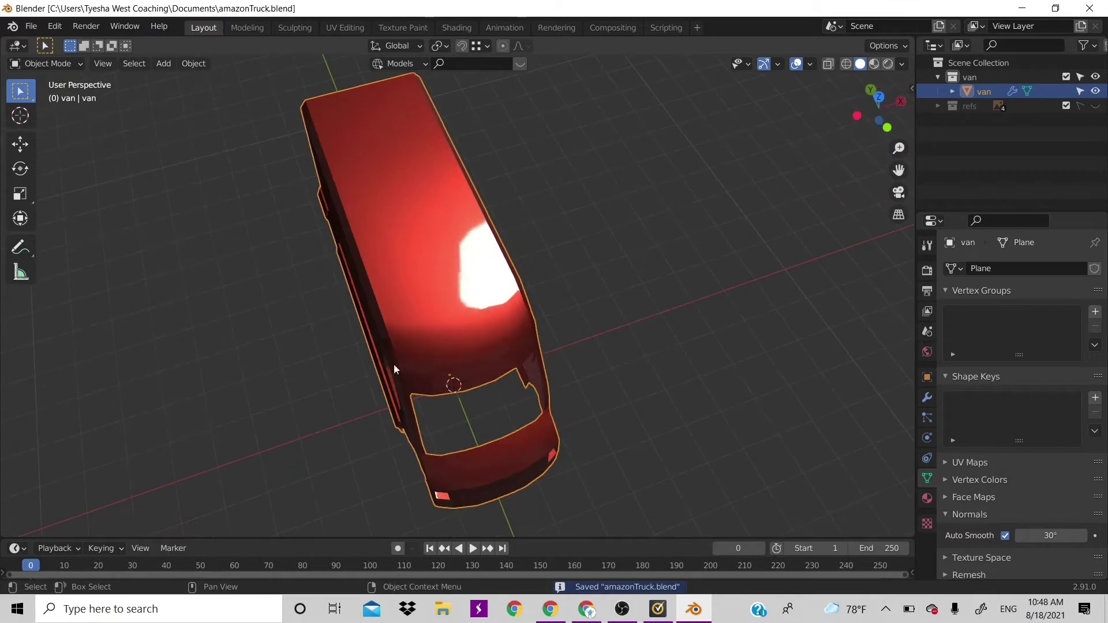
drag(878, 99, 723, 132)
key(Tab)
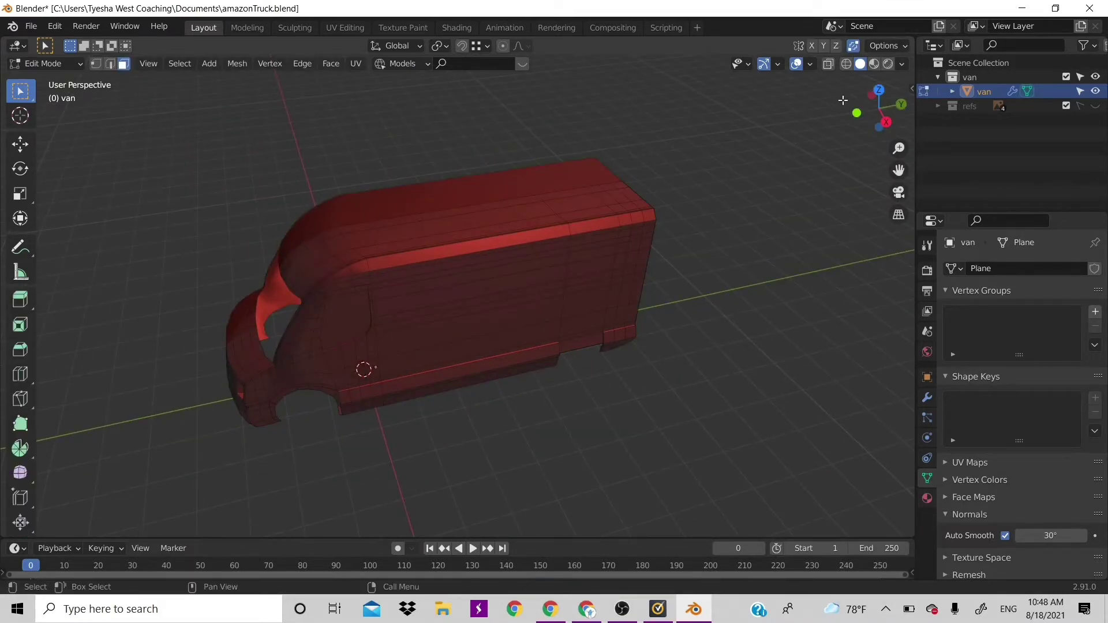
click(351, 253)
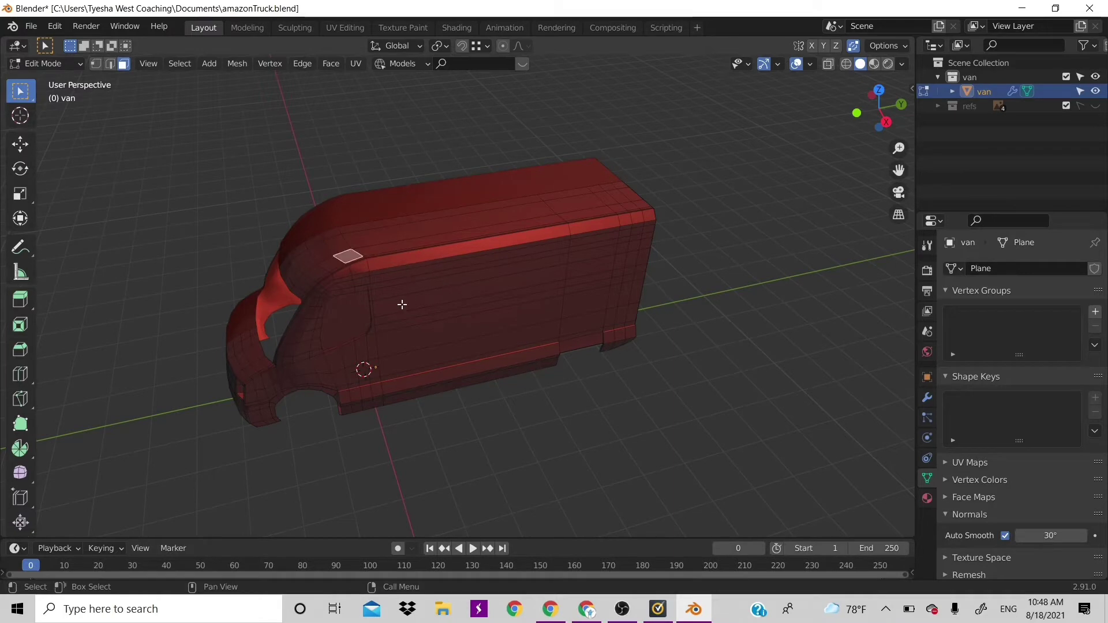
key(g)
key(Escape)
key(Tab)
mouse_move(853, 110)
mouse_down()
mouse_move(1100, 124)
mouse_move(853, 109)
mouse_up()
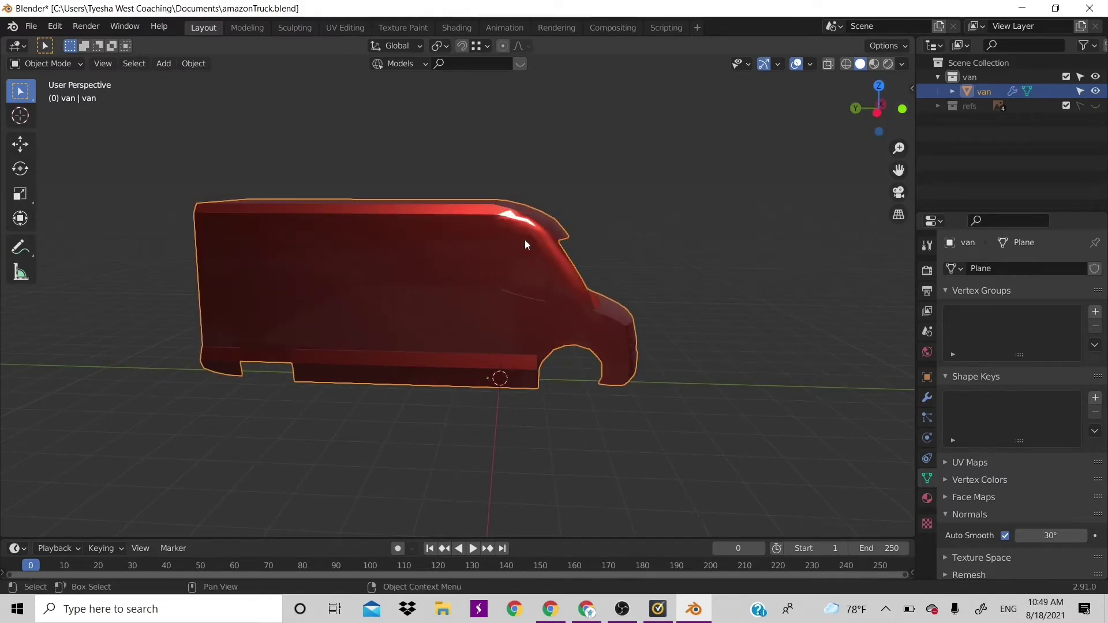
Switch the viewport shading to Material Preview.
scroll(525, 245, up, 2)
scroll(576, 216, down, 2)
drag(878, 109, 906, 75)
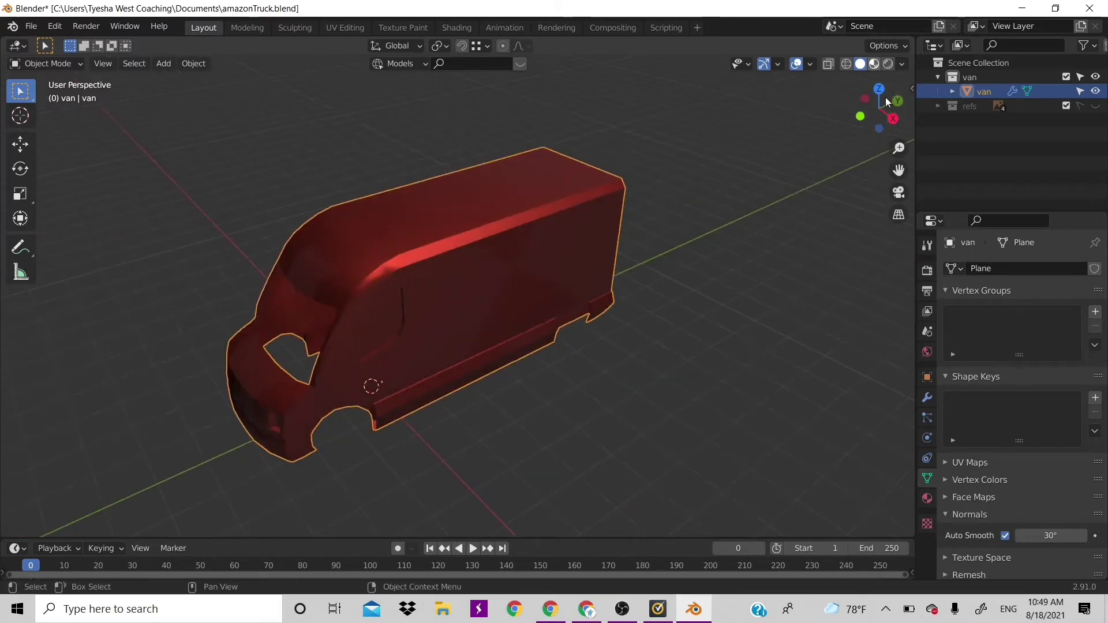
click(874, 63)
Show the refs blueprints, compare the van from the right side, then hide them.
mouse_move(876, 110)
mouse_down()
mouse_move(727, 117)
mouse_move(704, 138)
mouse_move(681, 124)
mouse_move(647, 128)
mouse_up()
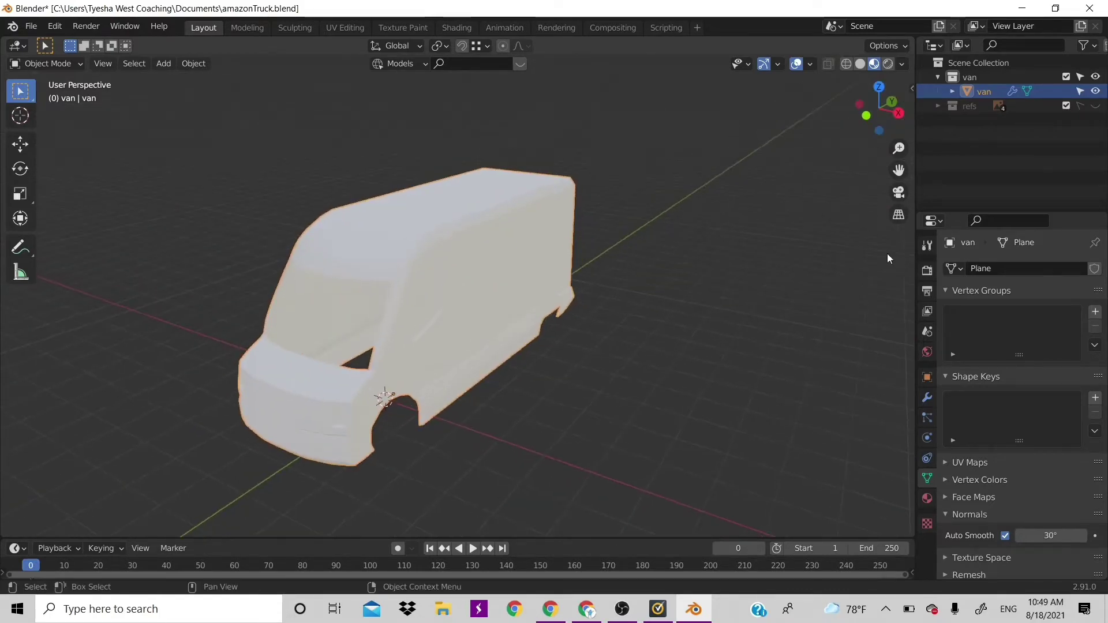
click(1095, 106)
key(KP_3)
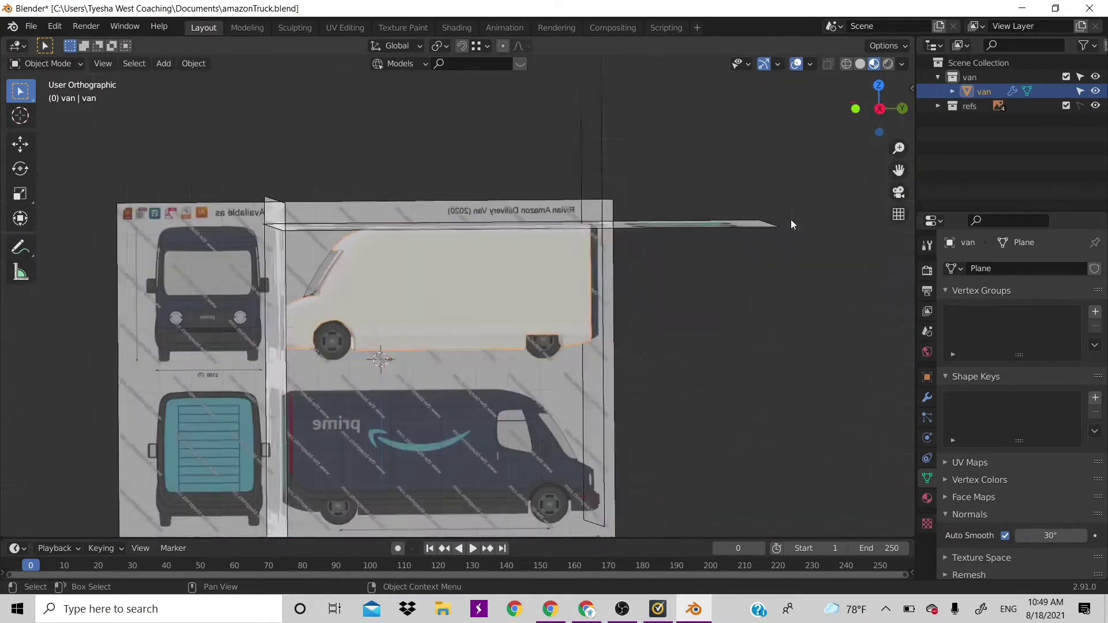
scroll(485, 355, up, 3)
scroll(407, 398, down, 3)
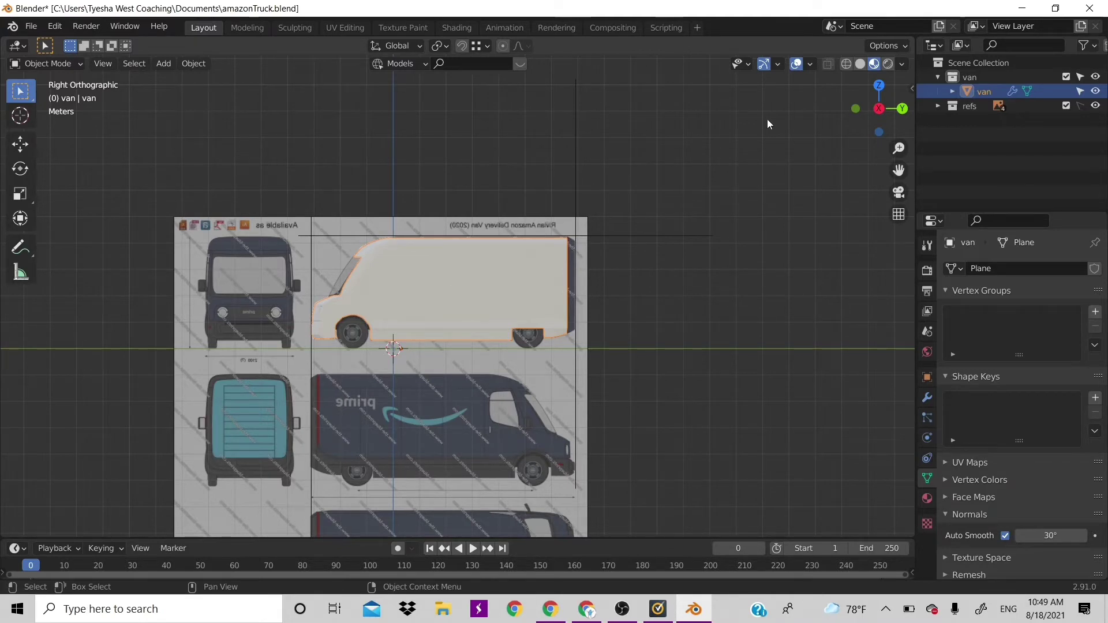
drag(883, 110, 856, 115)
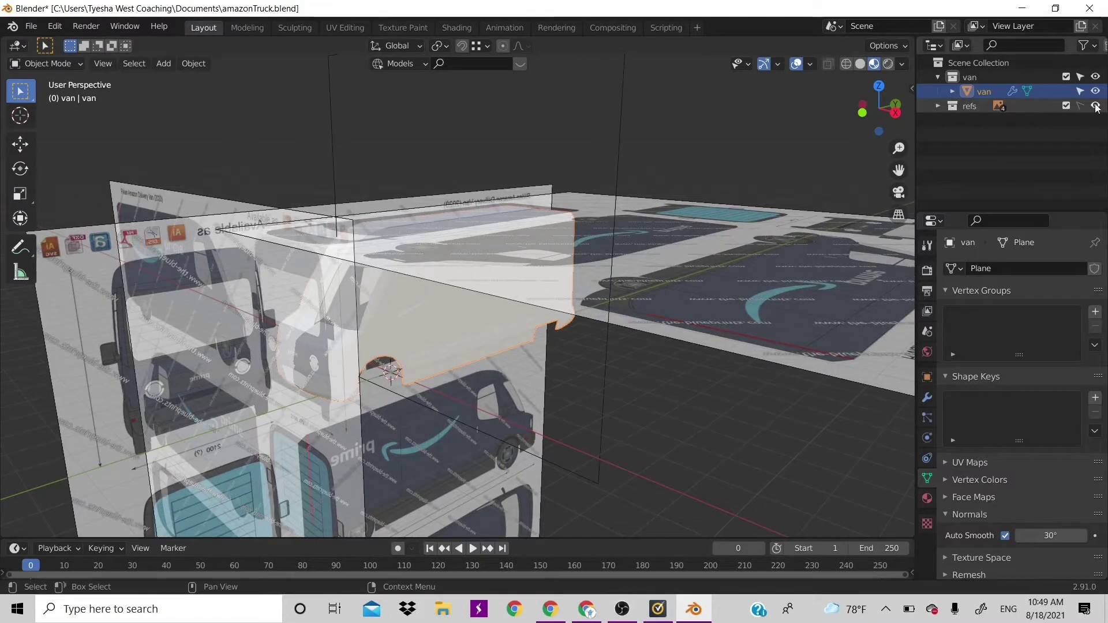
click(1095, 106)
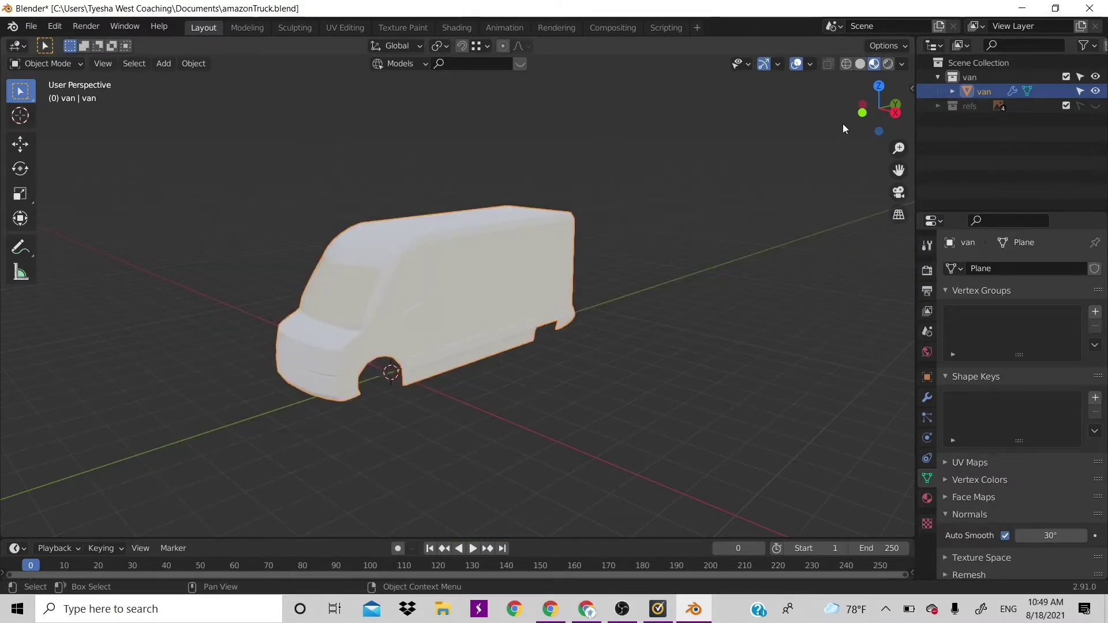
Create a new material for the van body named Dblue.
click(927, 498)
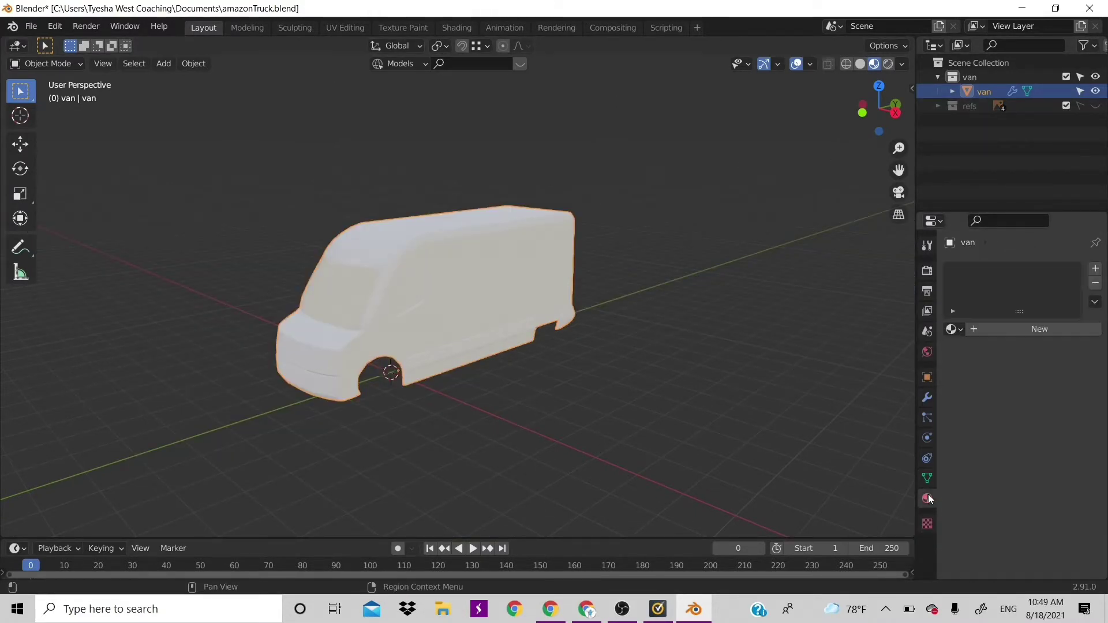
click(990, 328)
double_click(1013, 270)
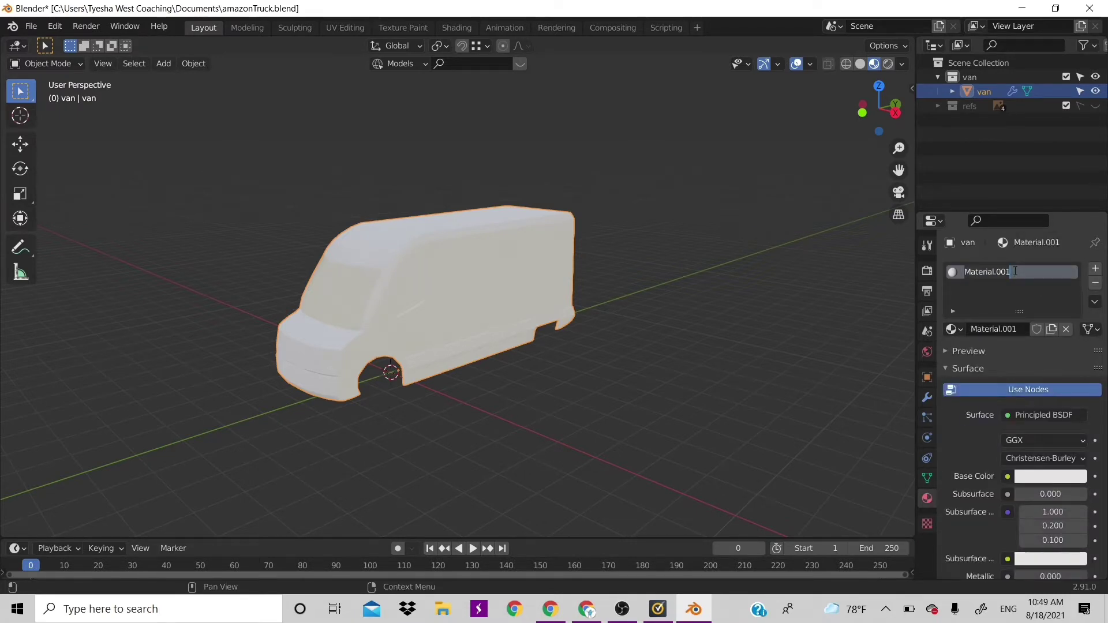
text(b)
key(BackSpace)
key(BackSpace)
text(Dbl)
key(Return)
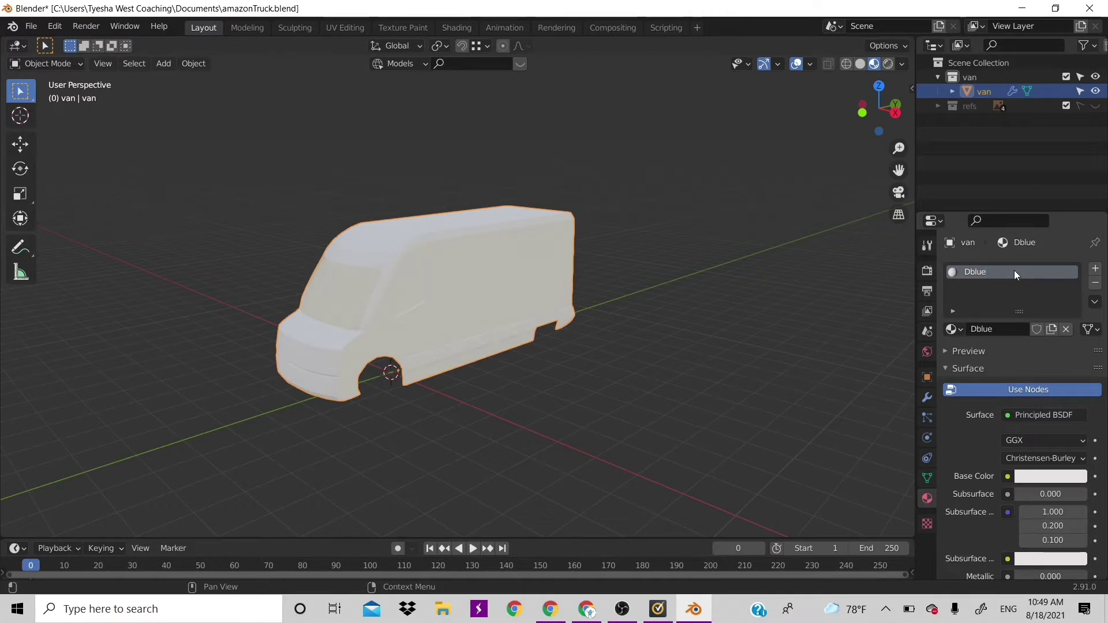
Set Dblue's base colour to very dark navy (HSV 0.671, 1.000, 0.123) and view the result.
click(1042, 480)
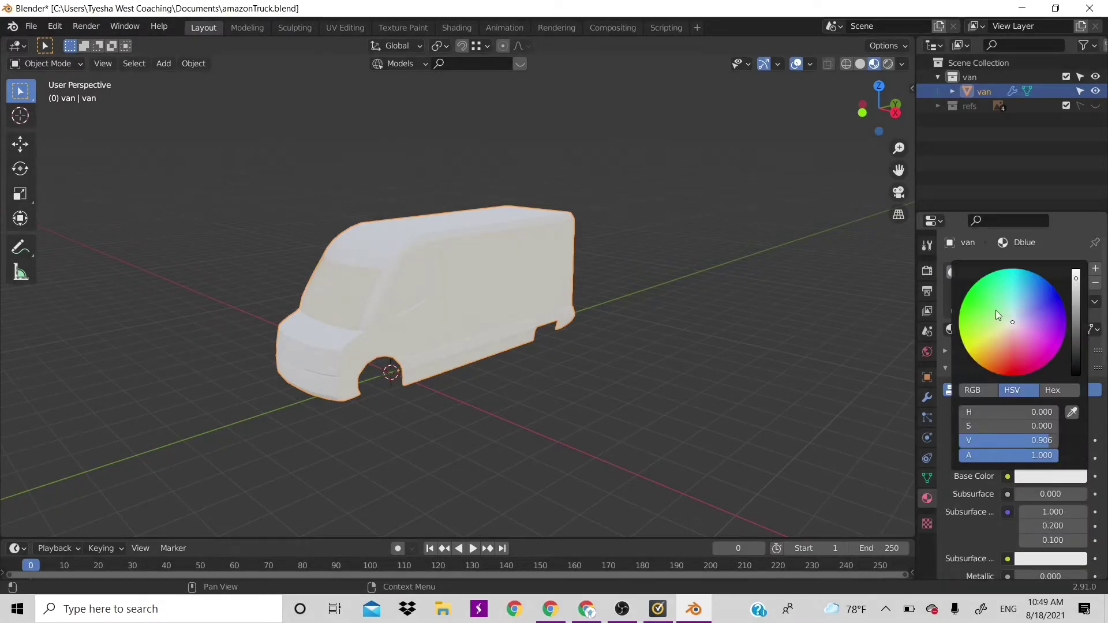
mouse_move(1005, 333)
mouse_down()
mouse_move(1048, 303)
mouse_move(1075, 305)
mouse_move(1076, 351)
mouse_up()
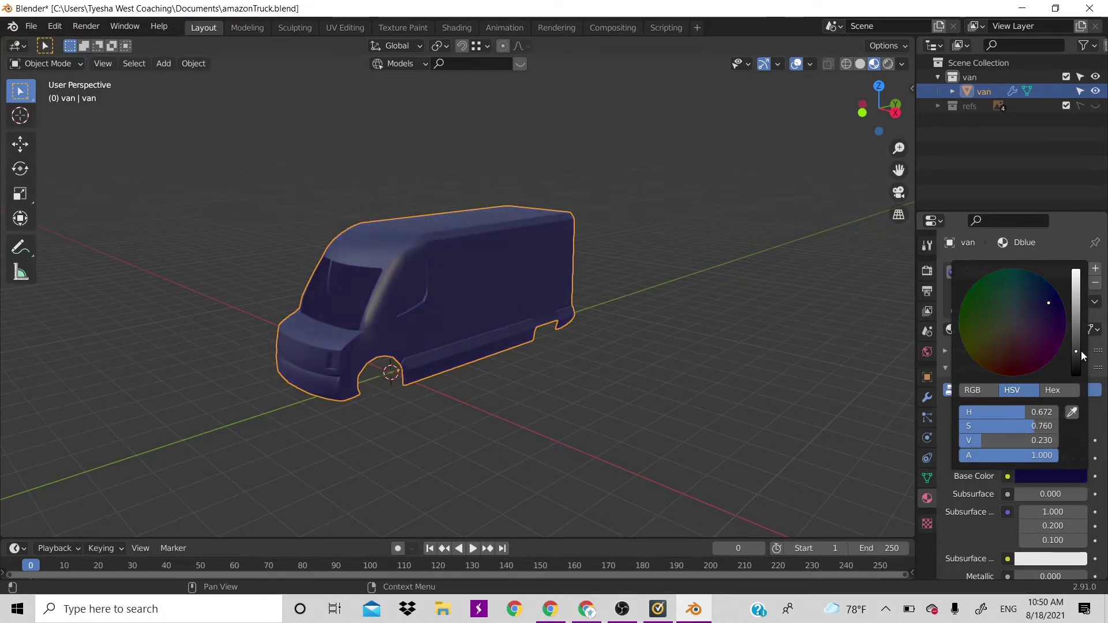
mouse_move(1037, 306)
mouse_down()
mouse_move(1035, 316)
mouse_move(1062, 313)
mouse_move(1058, 294)
mouse_move(1064, 308)
mouse_up()
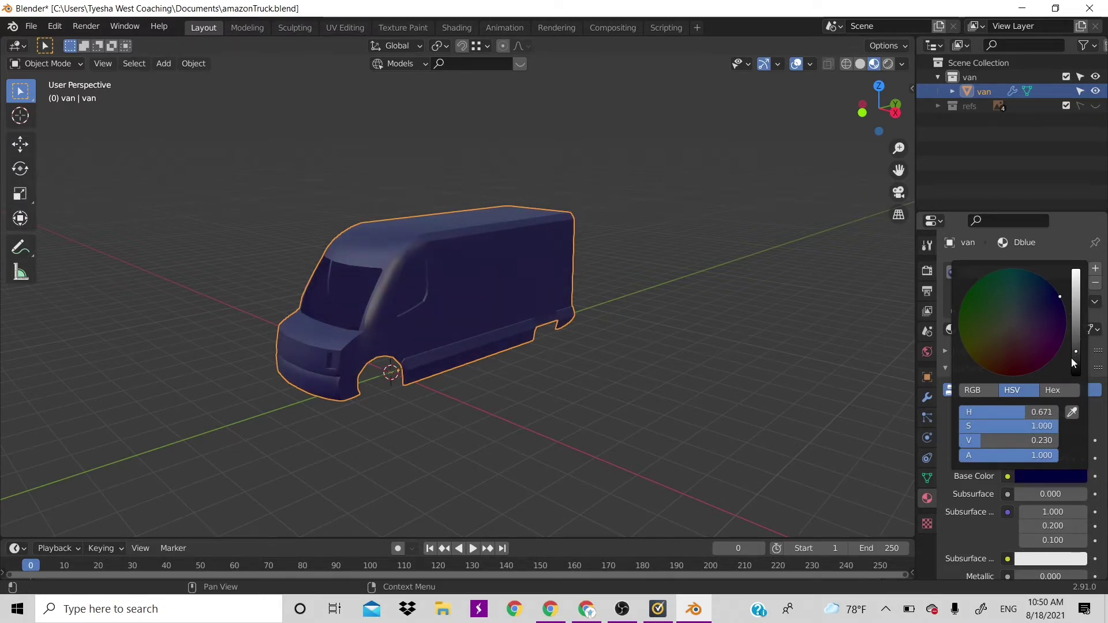
drag(1077, 359, 1076, 362)
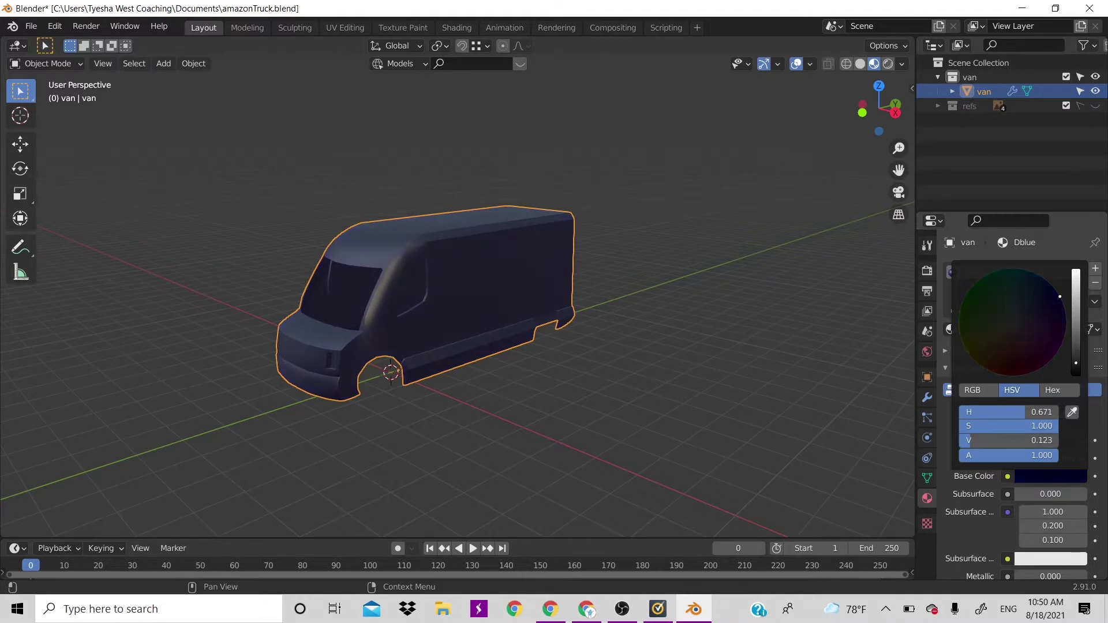
click(834, 134)
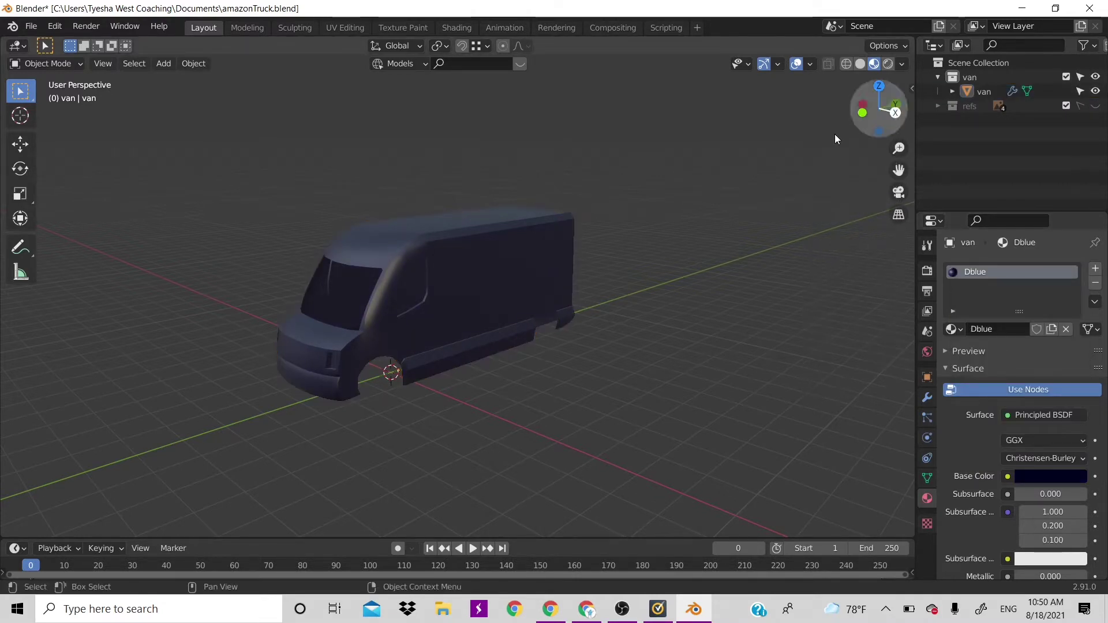
drag(873, 111, 628, 269)
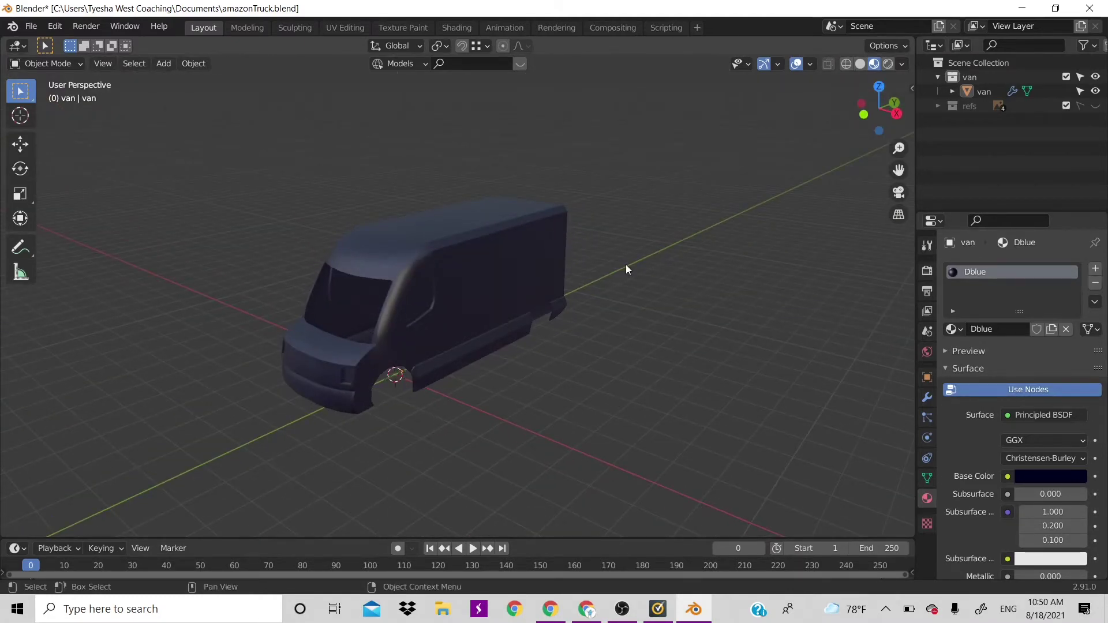
Show the reference images in right side view and brighten Dblue's base colour value.
click(1095, 106)
key(KP_3)
scroll(355, 327, up, 2)
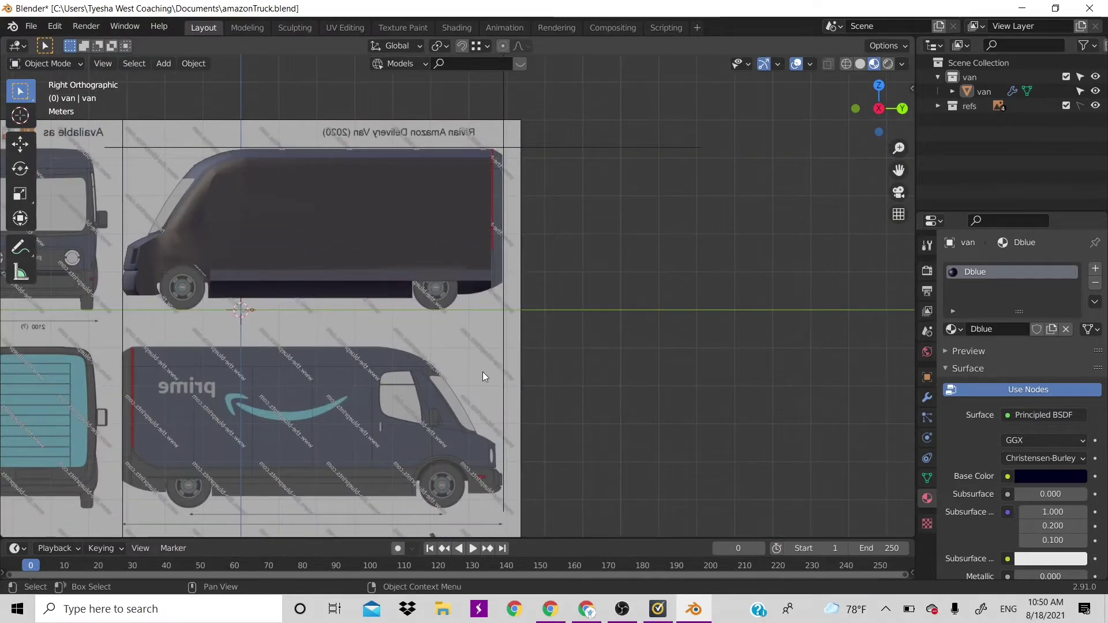
click(1040, 559)
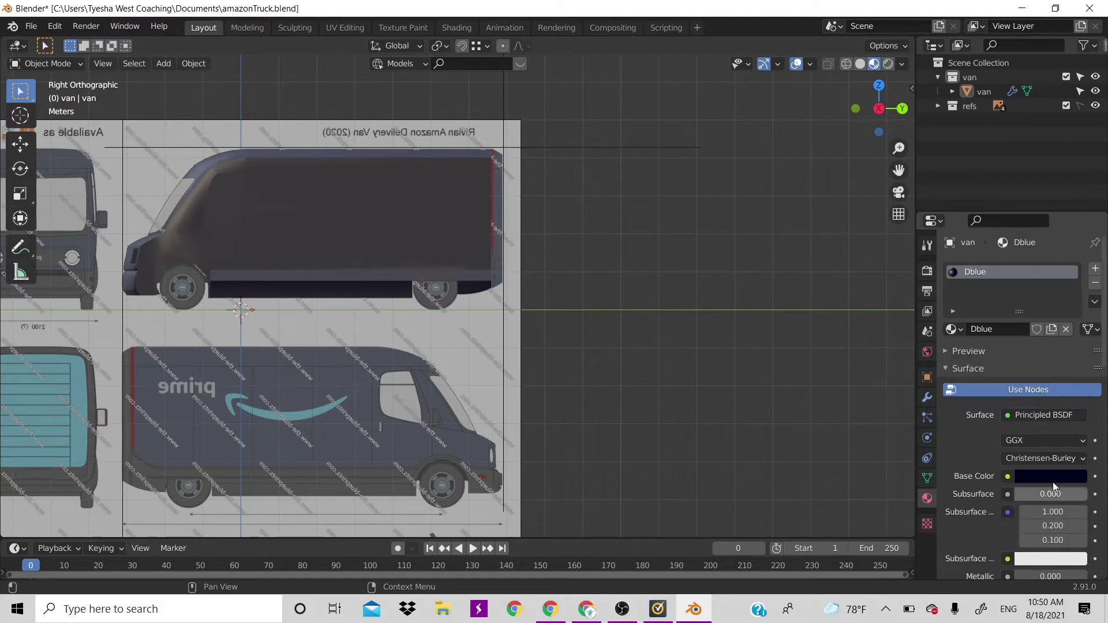
click(1052, 479)
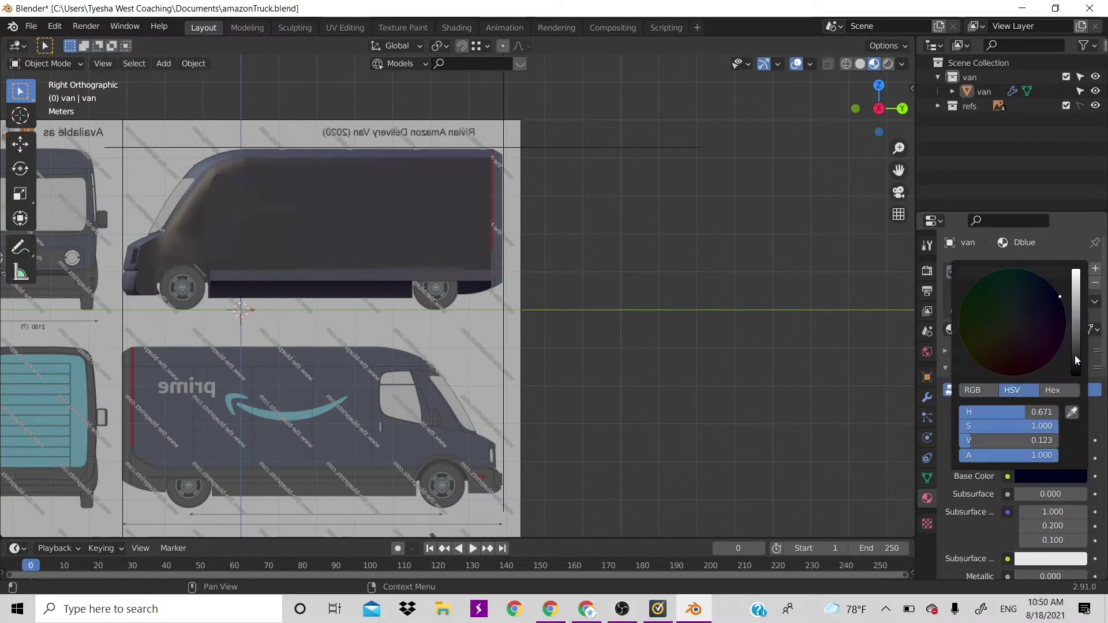
mouse_move(1074, 354)
mouse_down()
mouse_move(1075, 306)
mouse_move(1076, 351)
mouse_move(1075, 342)
mouse_up()
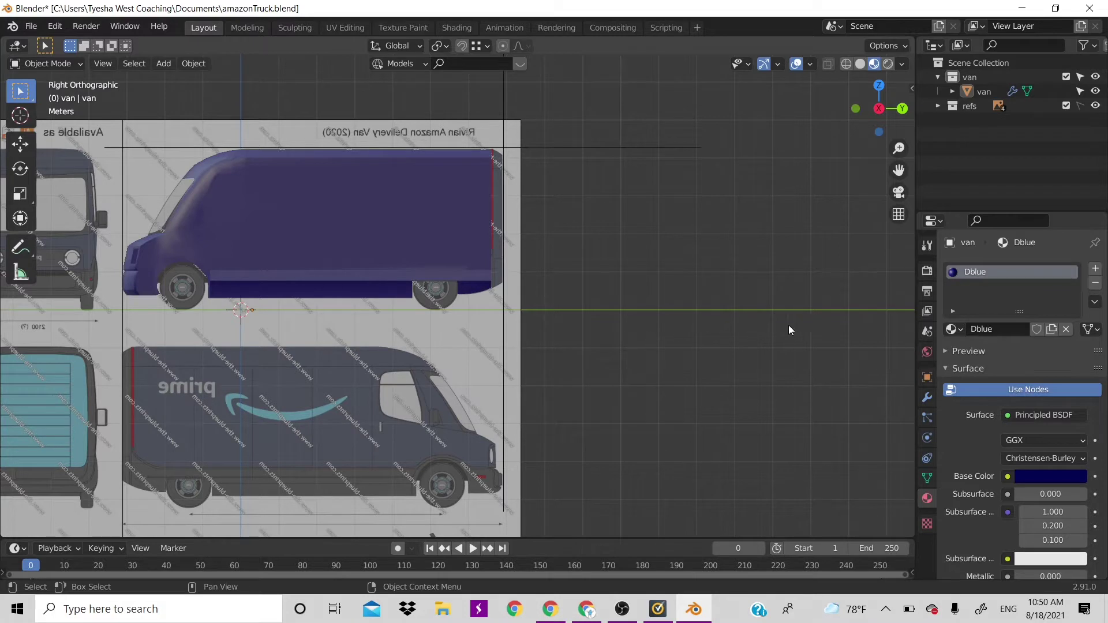
Adjust Dblue's Roughness to about 0.48.
scroll(1034, 503, down, 10)
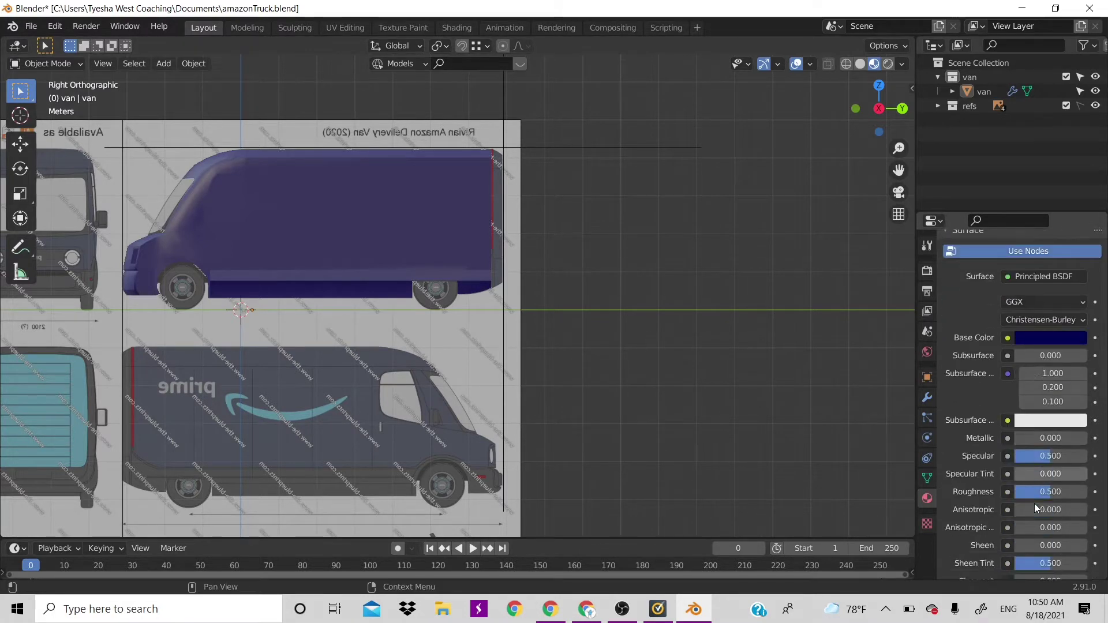
scroll(1034, 502, down, 4)
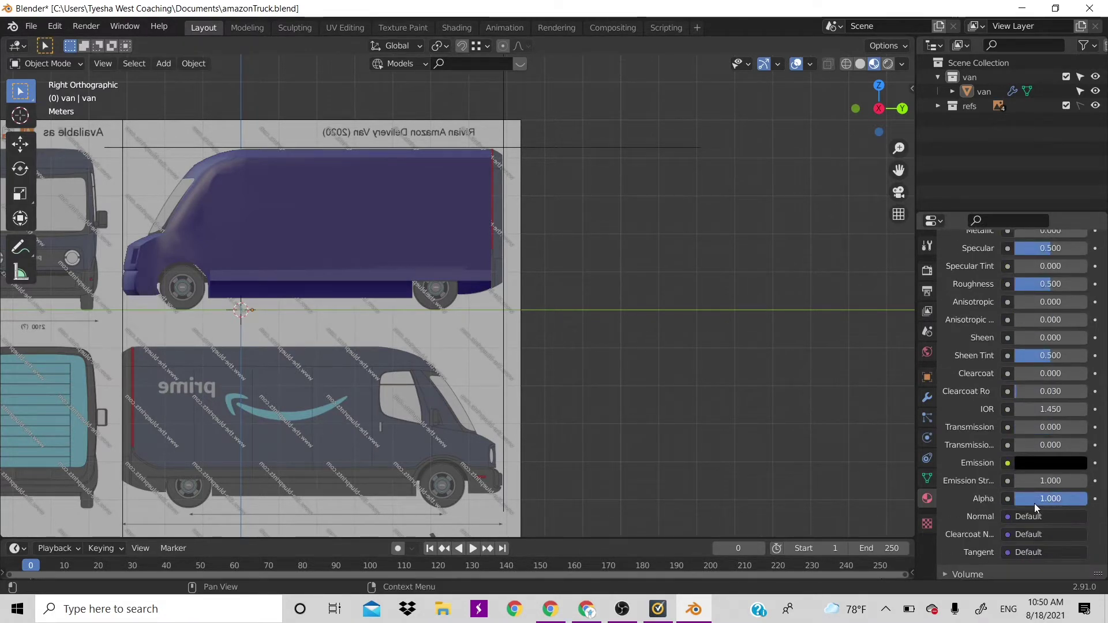
scroll(1034, 503, up, 8)
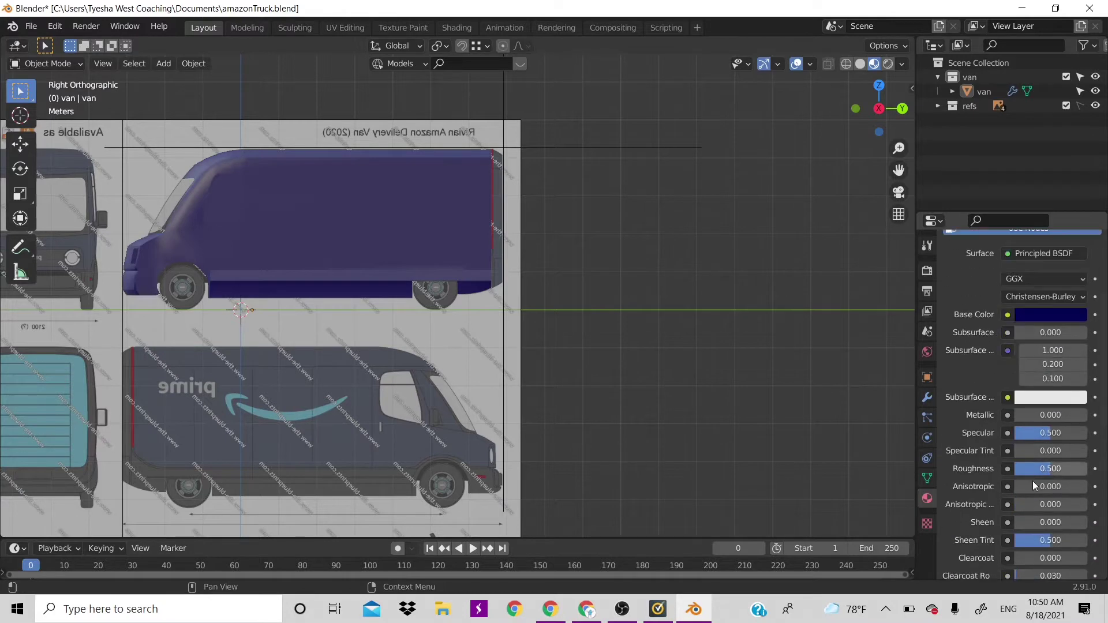
drag(1038, 469, 1087, 469)
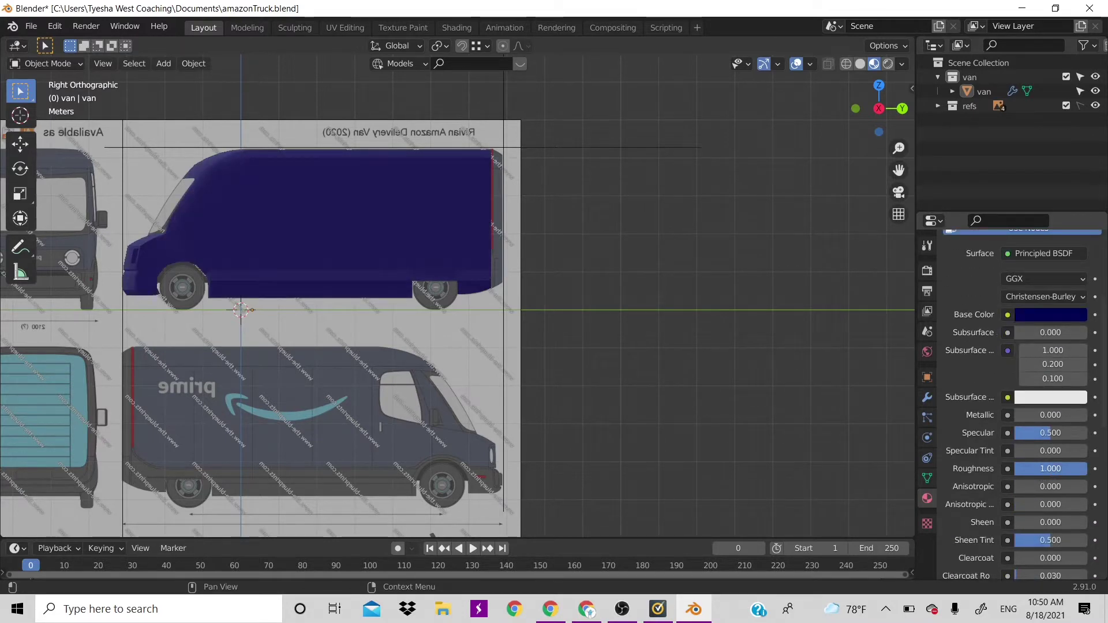
mouse_move(1050, 469)
mouse_down()
mouse_move(1018, 468)
mouse_move(1044, 469)
mouse_up()
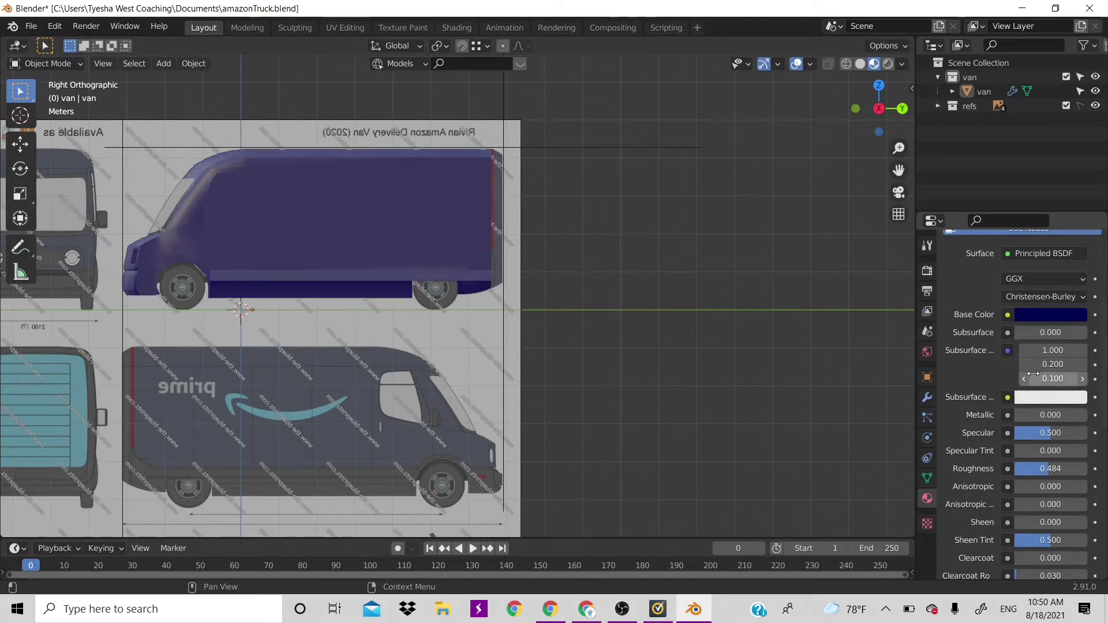
Desaturate the base colour to HSV 0.671, 0.270, 0.321 and hide the reference images.
scroll(1050, 340, up, 3)
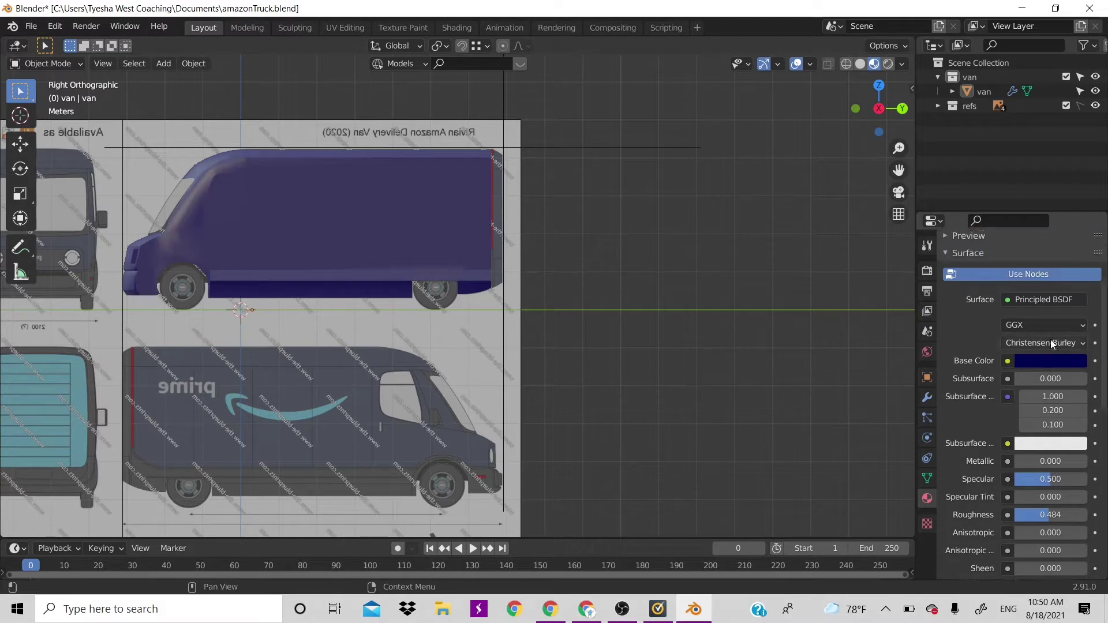
scroll(1059, 364, up, 2)
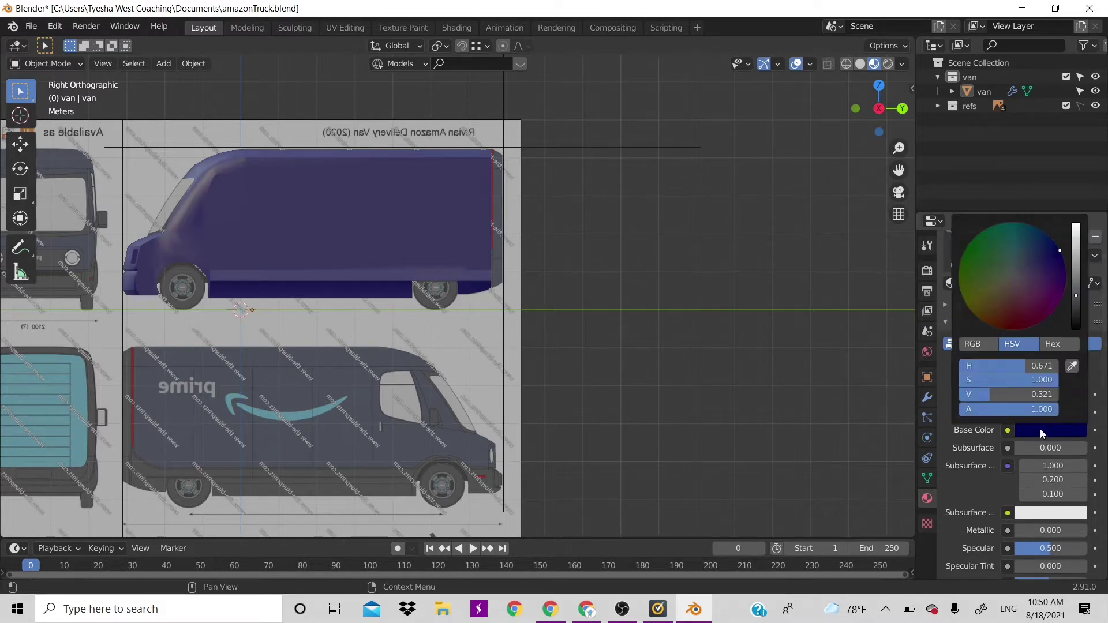
click(1040, 430)
drag(1016, 379, 976, 380)
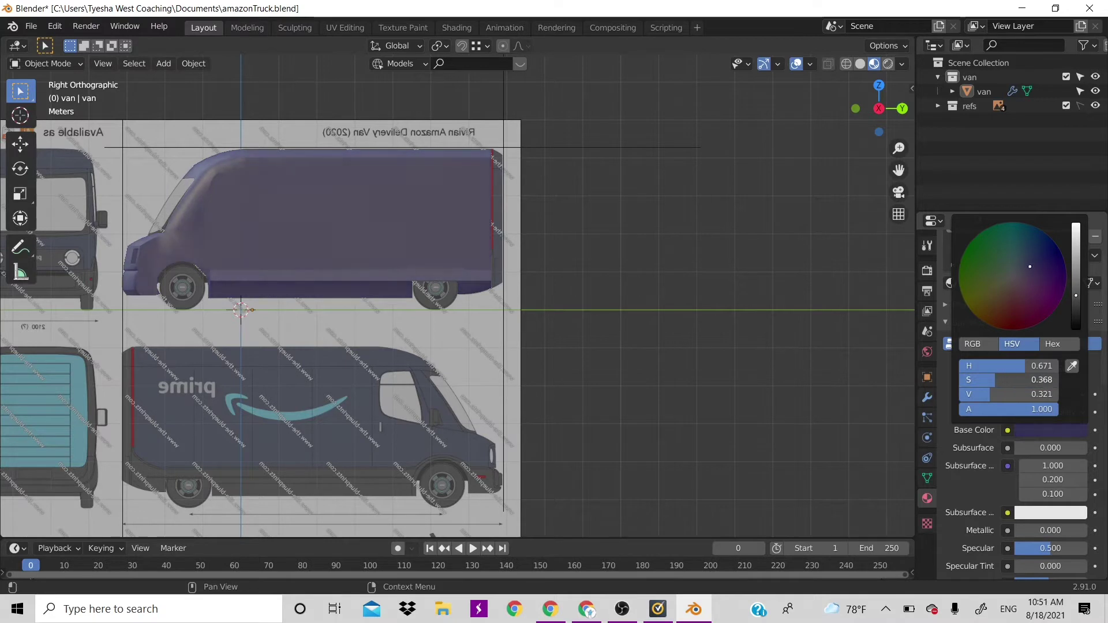
drag(998, 379, 986, 379)
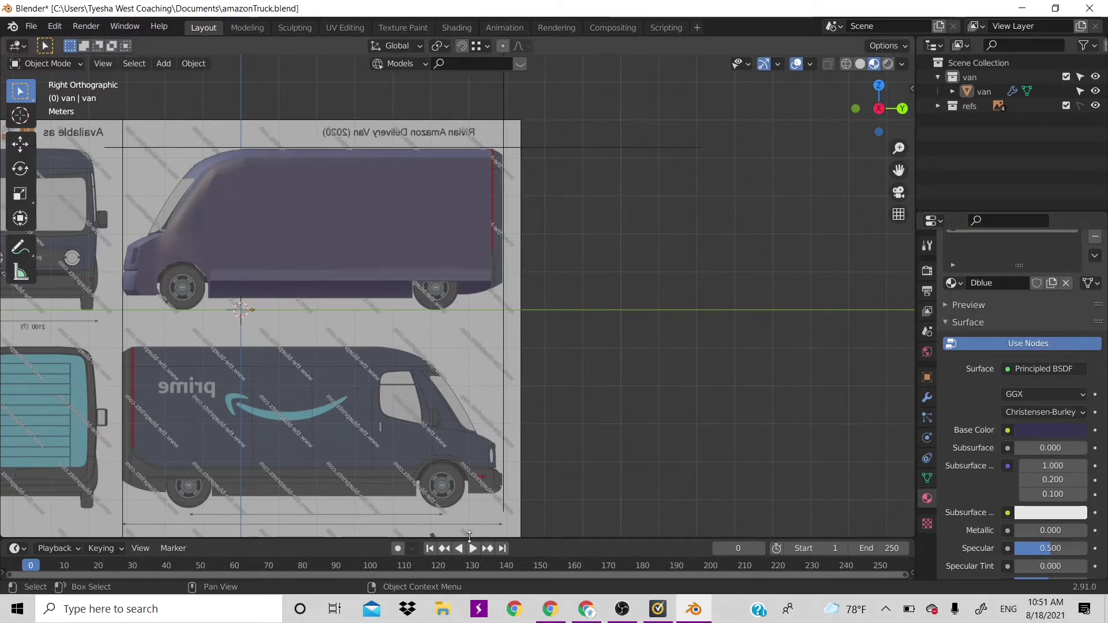
scroll(618, 263, down, 5)
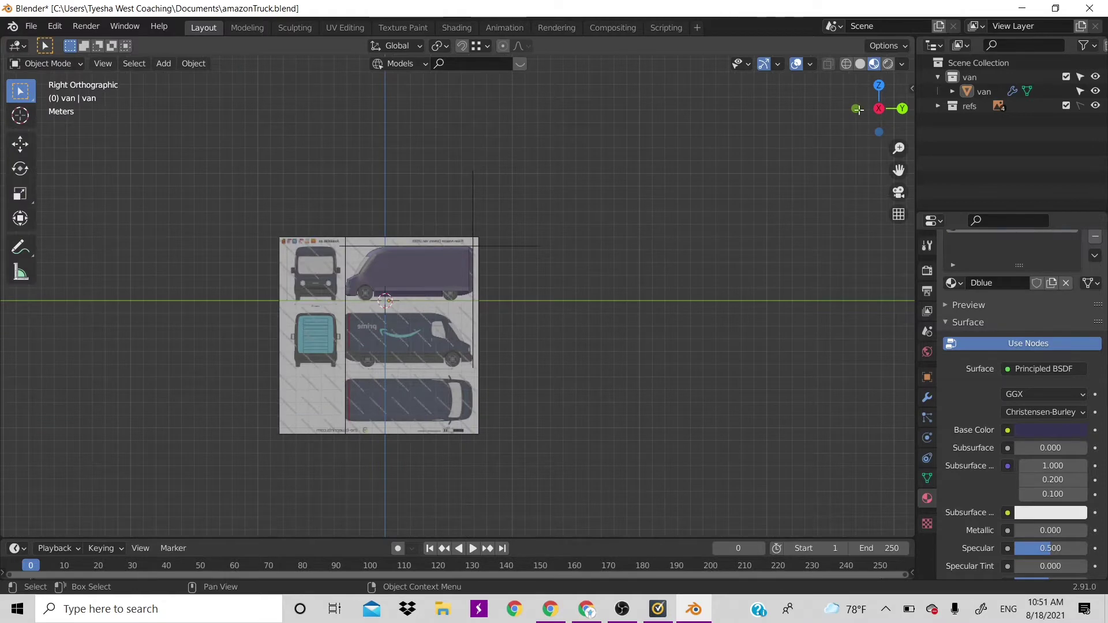
drag(858, 110, 883, 102)
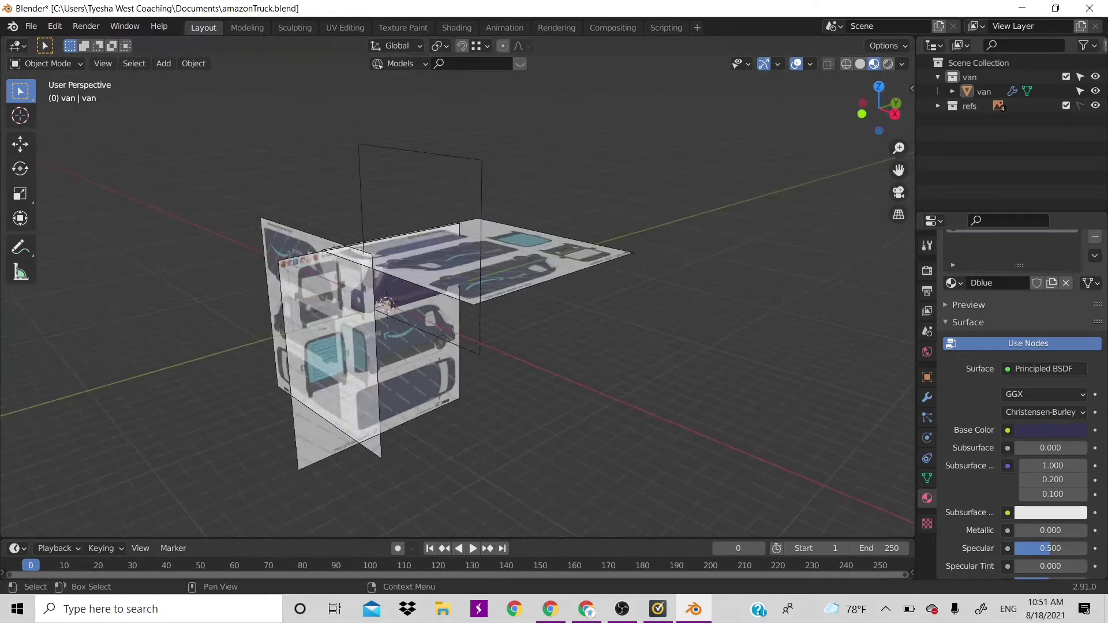
click(1094, 106)
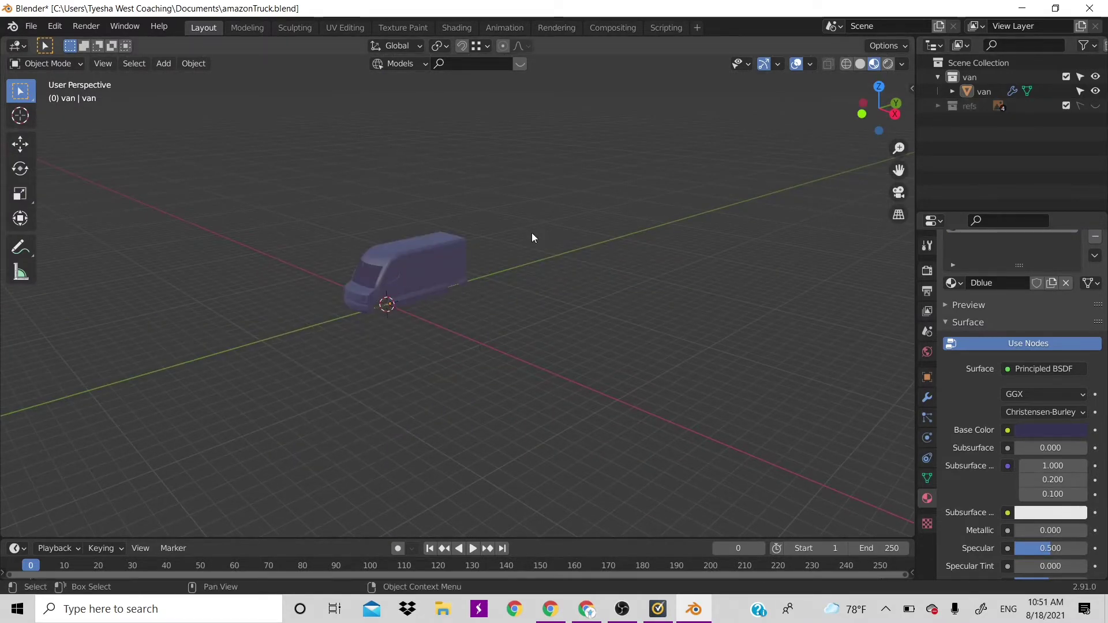
scroll(531, 233, up, 6)
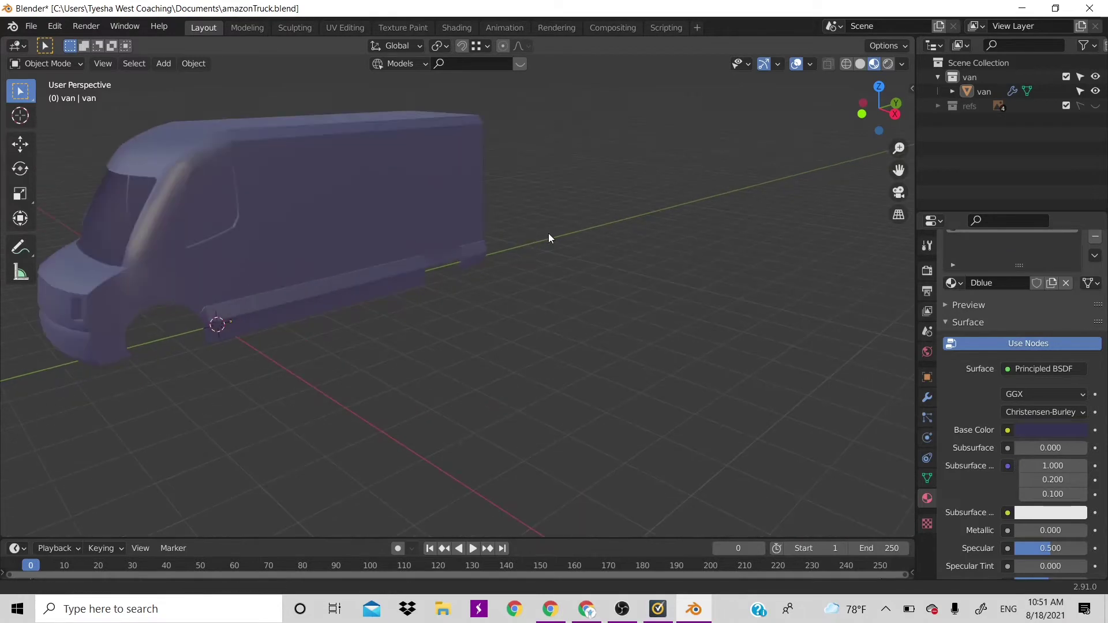
Center the van, save amazonTruck.blend, and turn the reference images back on.
shift+middle_drag(549, 237, 652, 283)
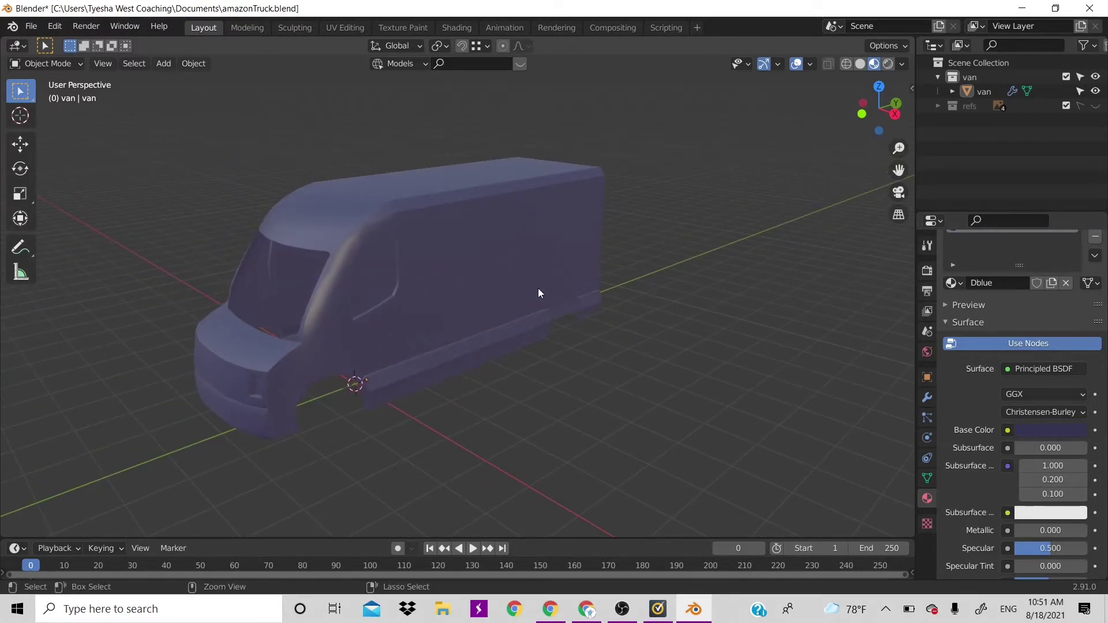
key(ctrl+s)
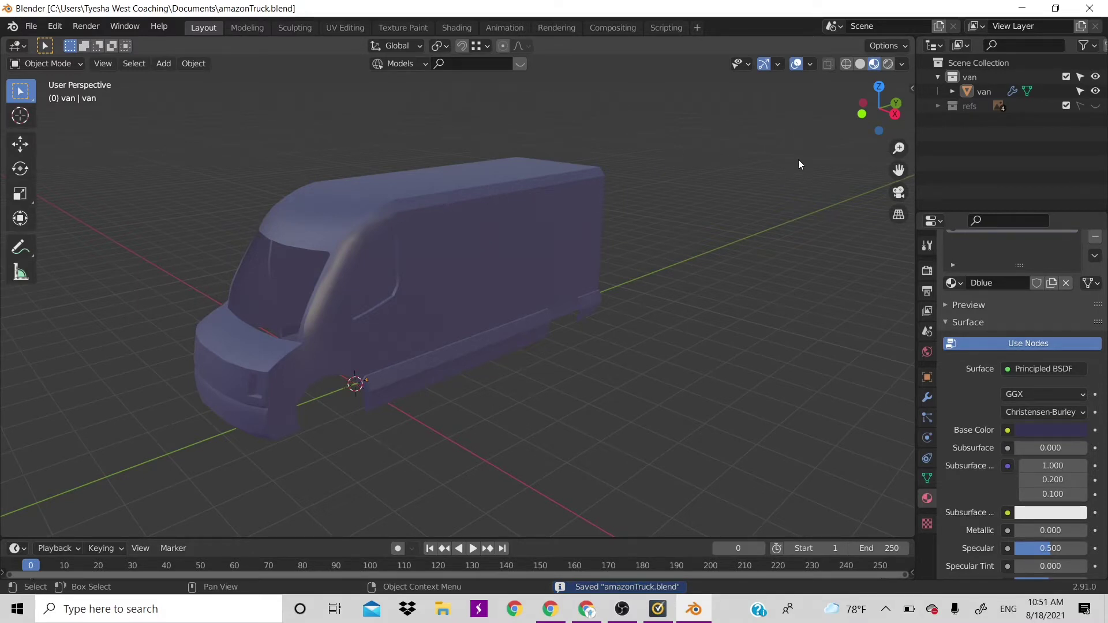
mouse_move(878, 108)
mouse_down()
mouse_move(796, 95)
mouse_move(879, 108)
mouse_up()
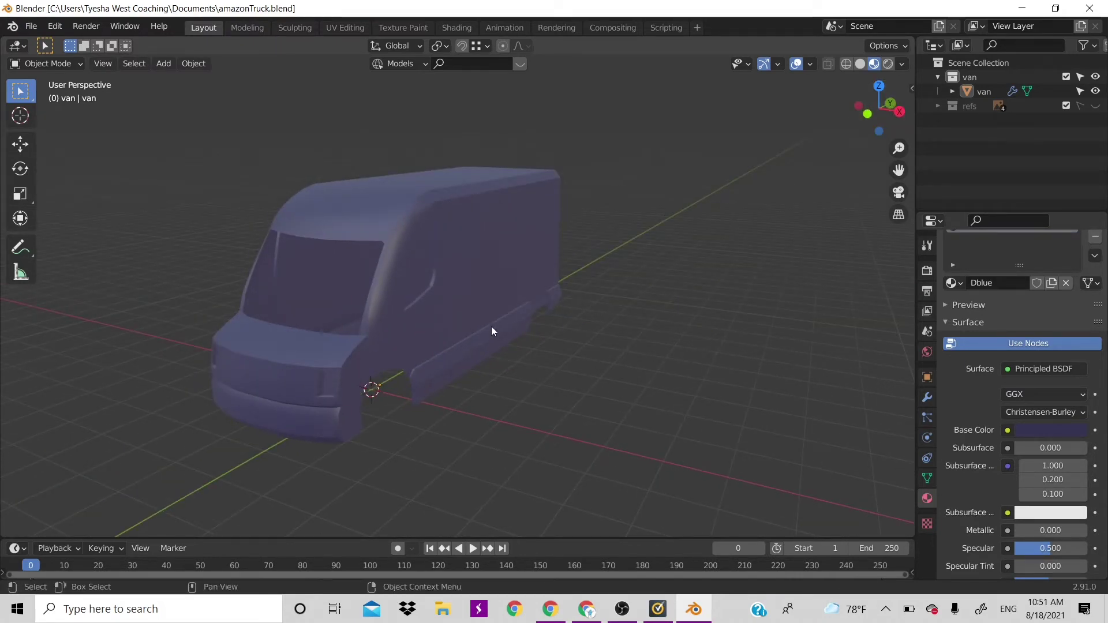
drag(879, 108, 486, 295)
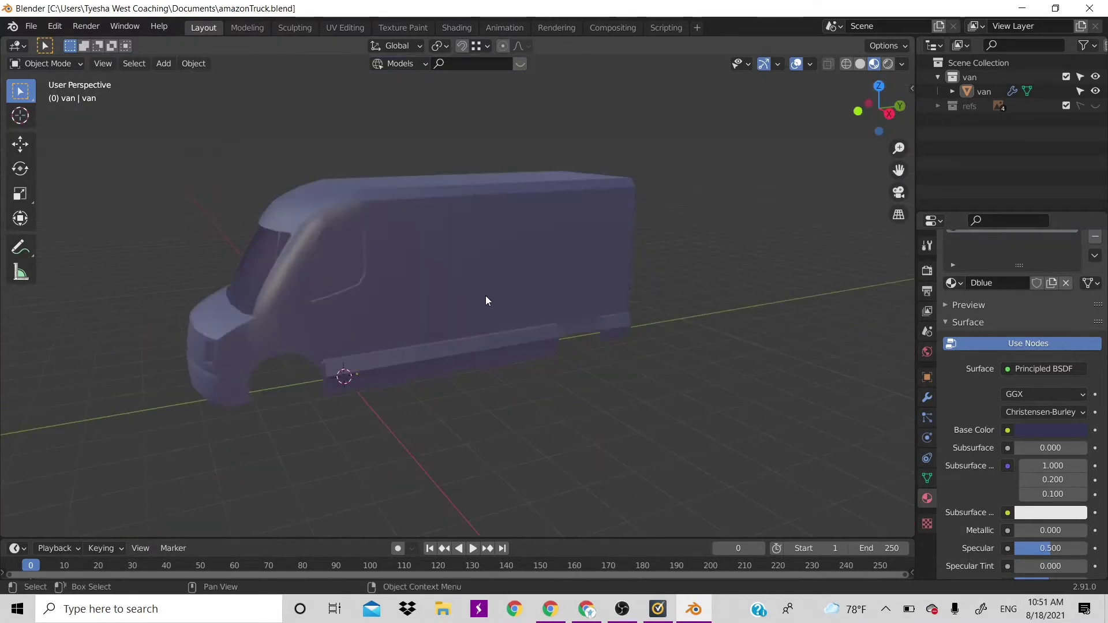
click(1096, 106)
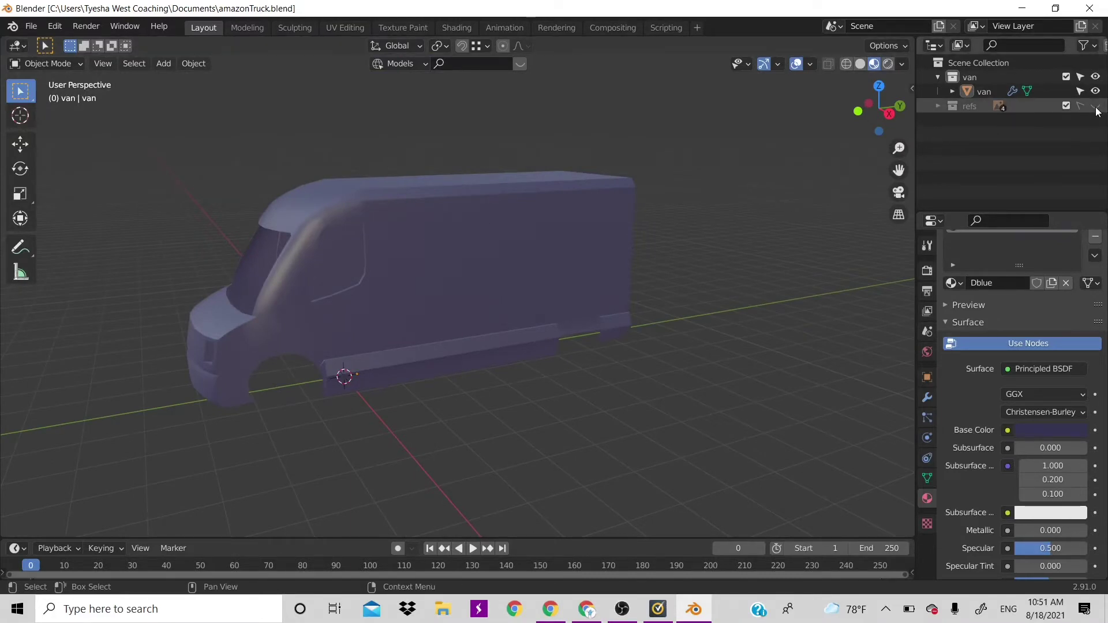
Compare the van with the blueprints in right and left side views, then hide them and select the van.
key(KP_3)
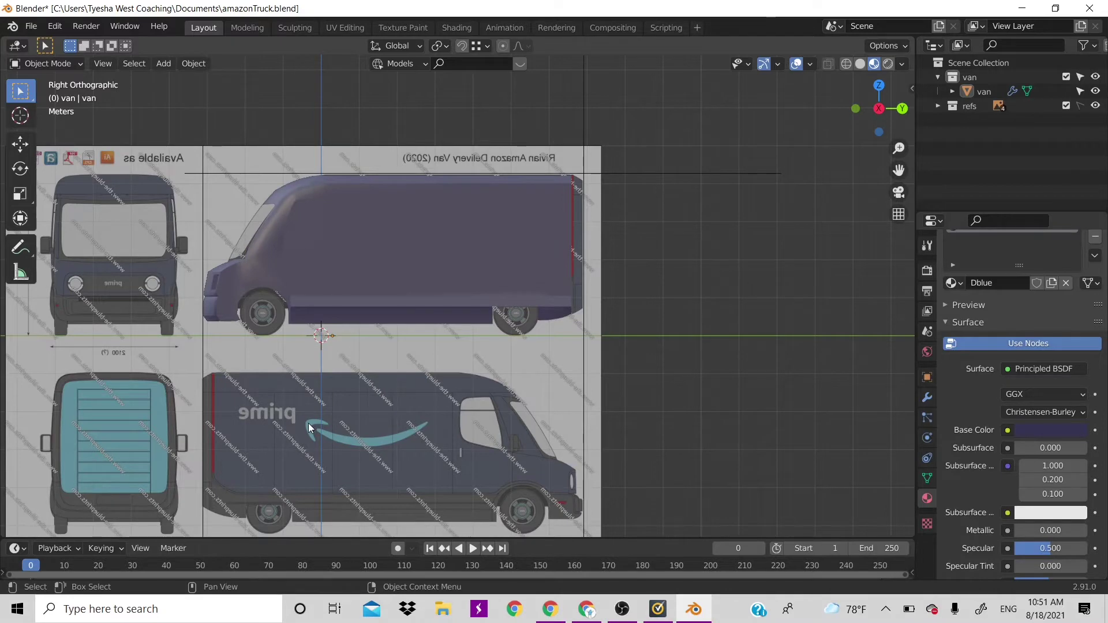
key(ctrl+KP_3)
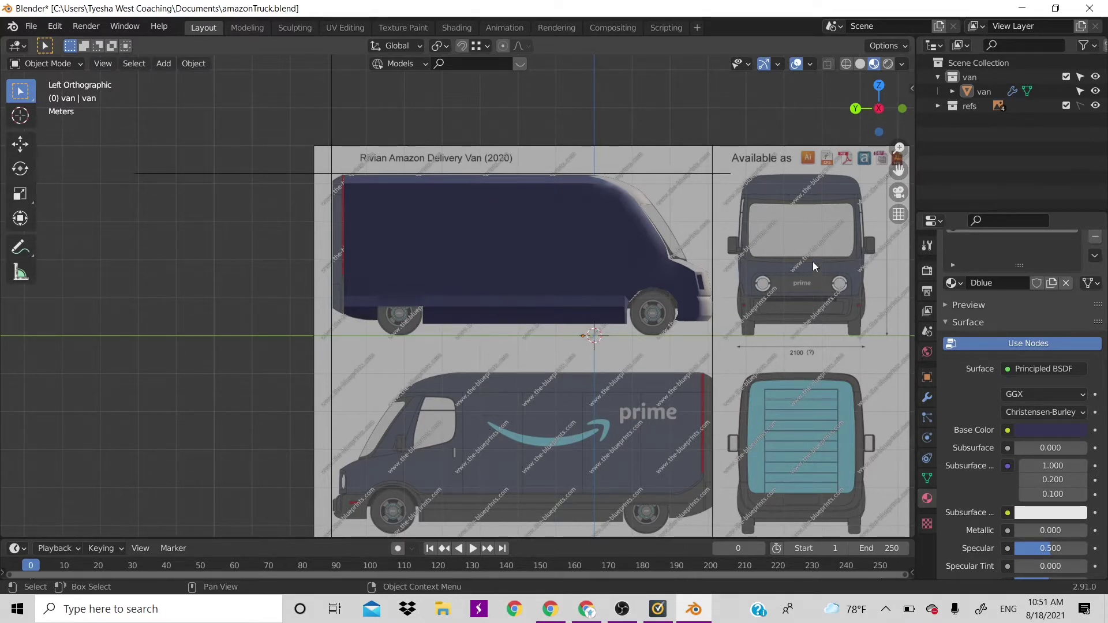
drag(878, 107, 723, 195)
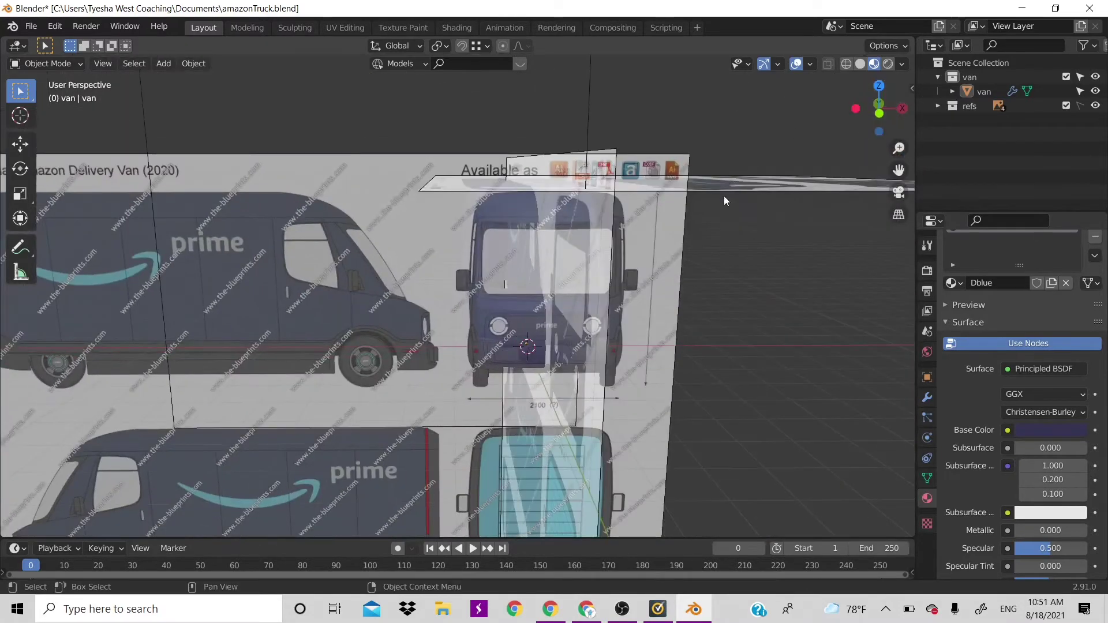
click(1095, 105)
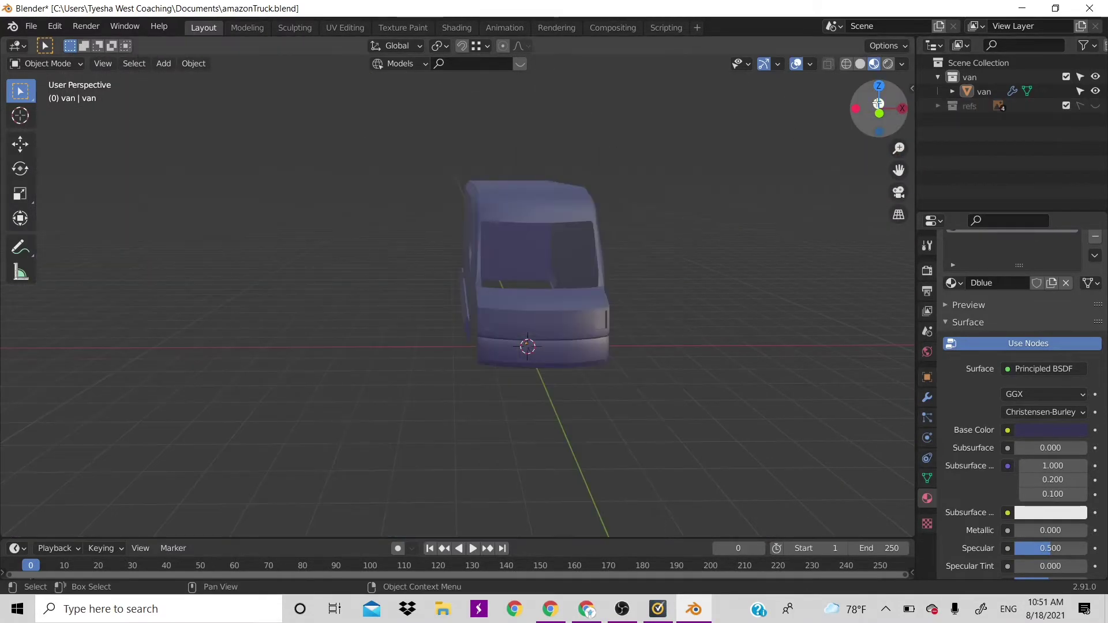
drag(878, 104, 767, 150)
click(450, 315)
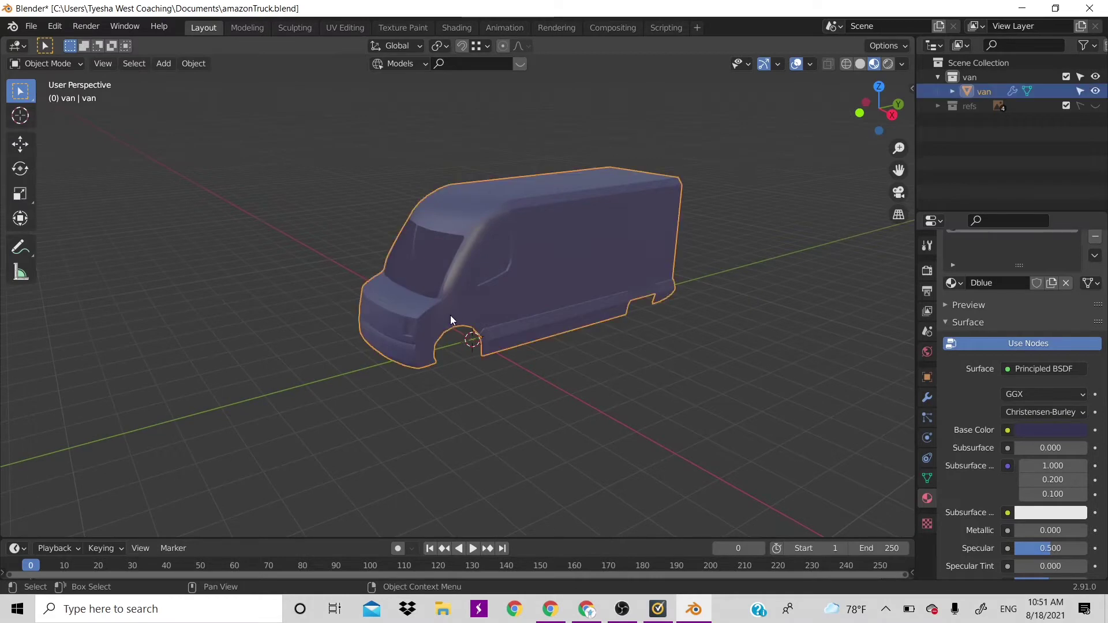
Add a second material slot to the van with a new material named darkGreyD.
scroll(447, 345, up, 1)
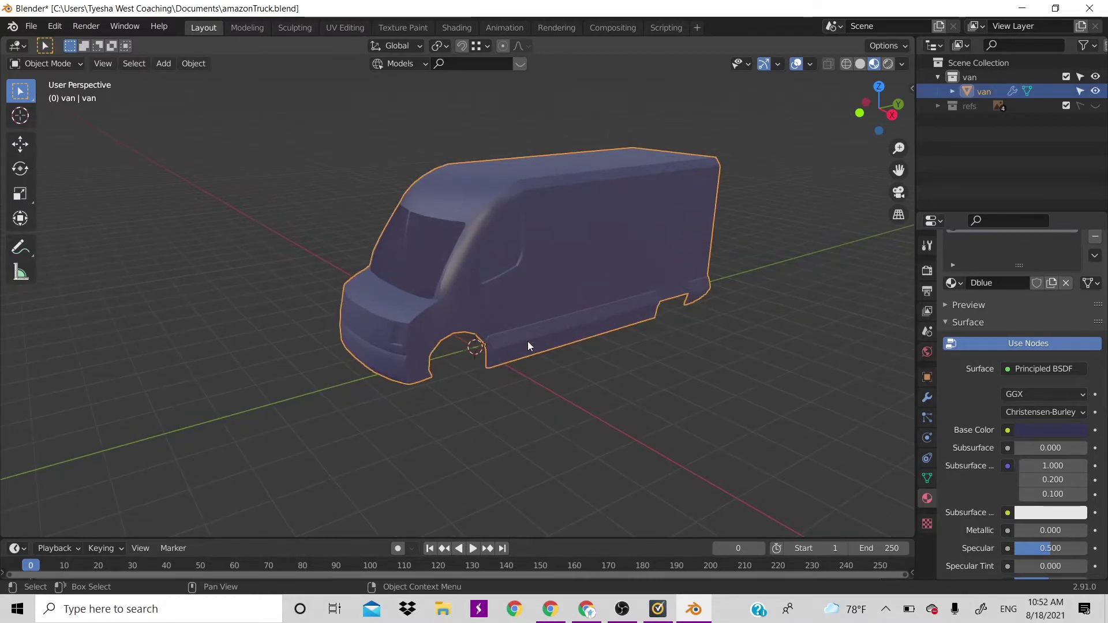
key(Tab)
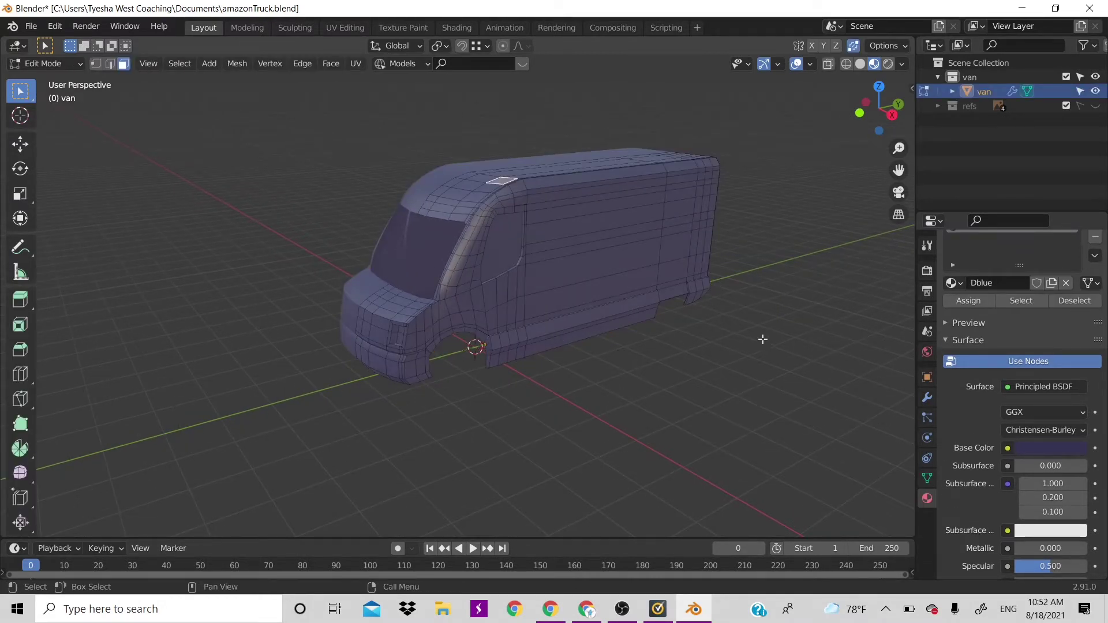
scroll(974, 292, up, 2)
key(Tab)
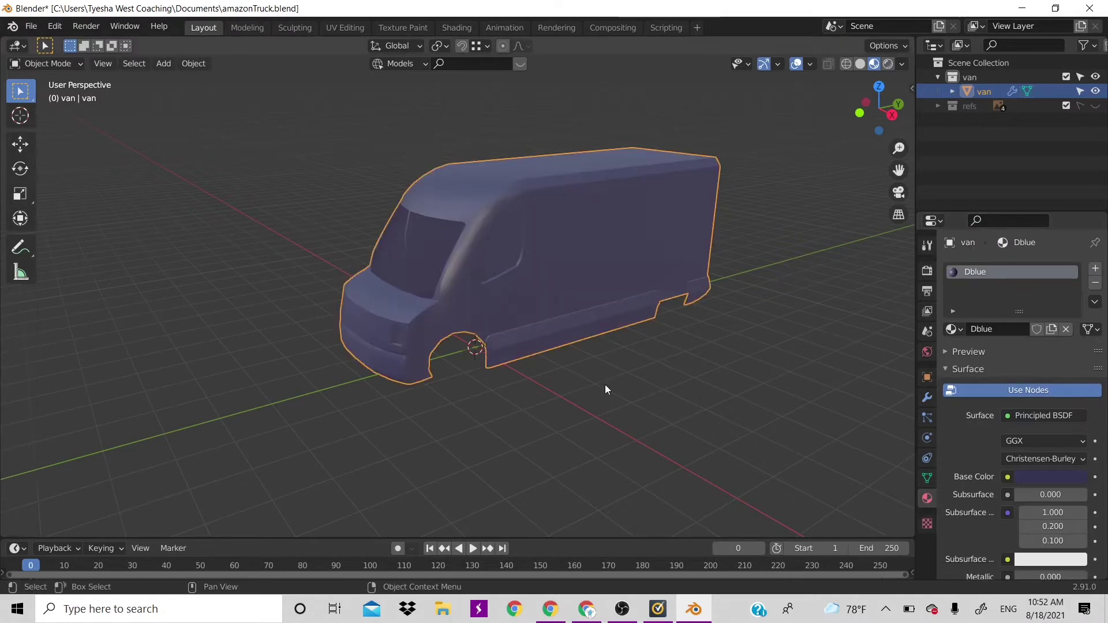
click(1094, 269)
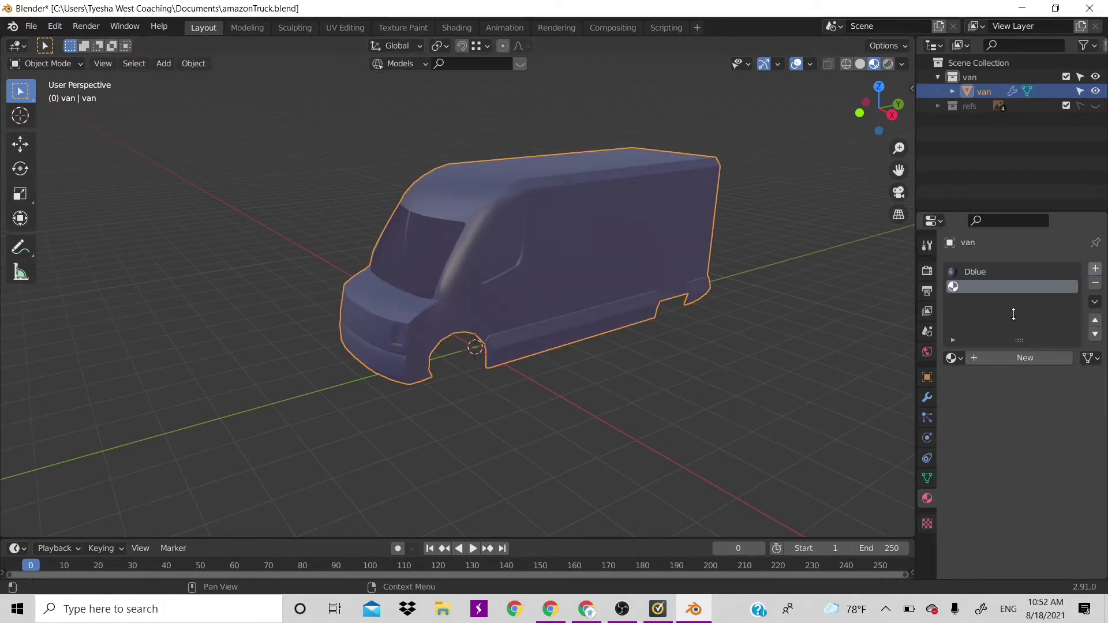
click(988, 358)
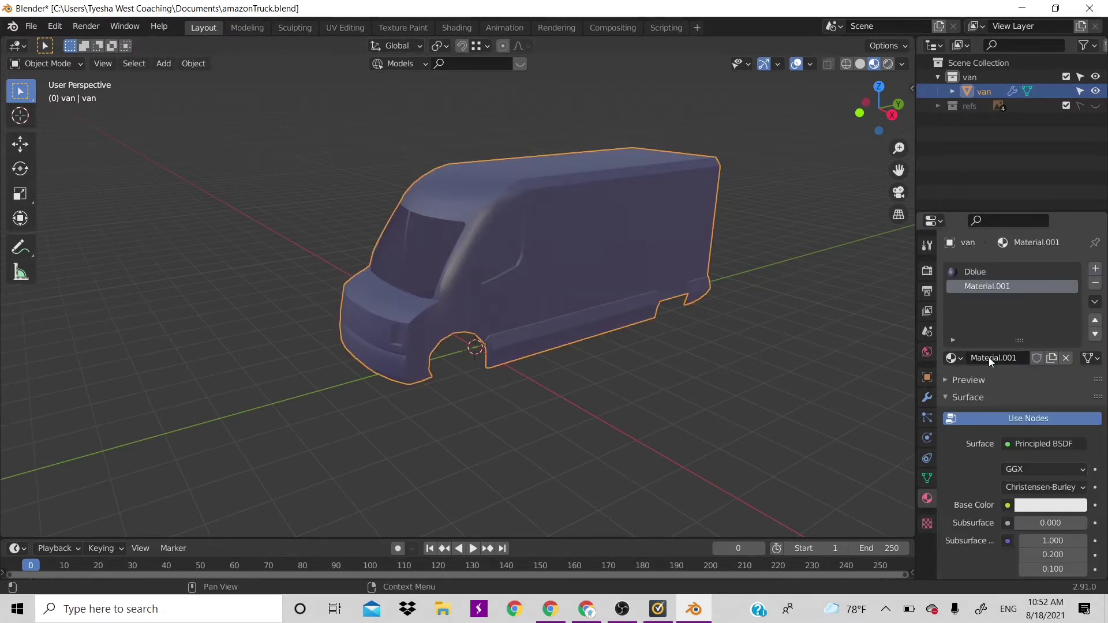
double_click(1000, 287)
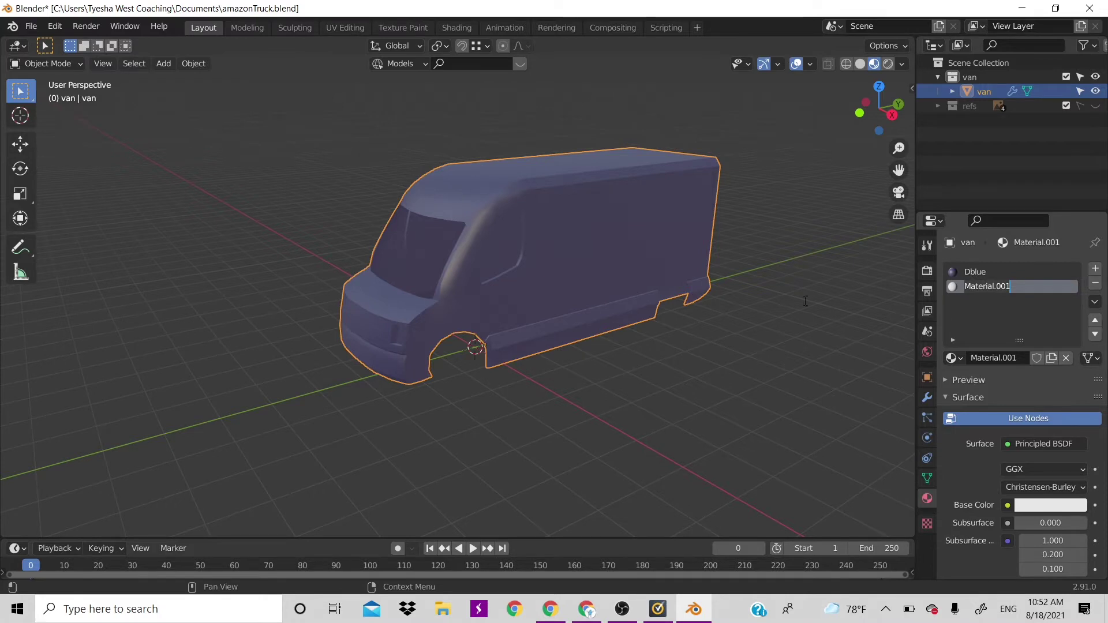
key(Return)
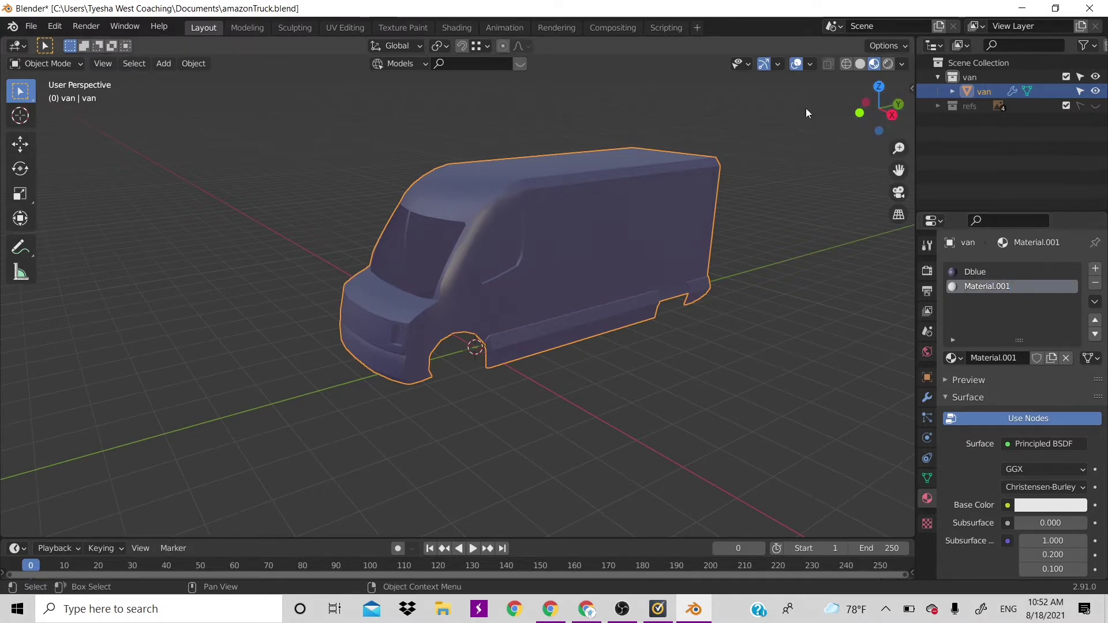
drag(876, 110, 744, 116)
double_click(979, 284)
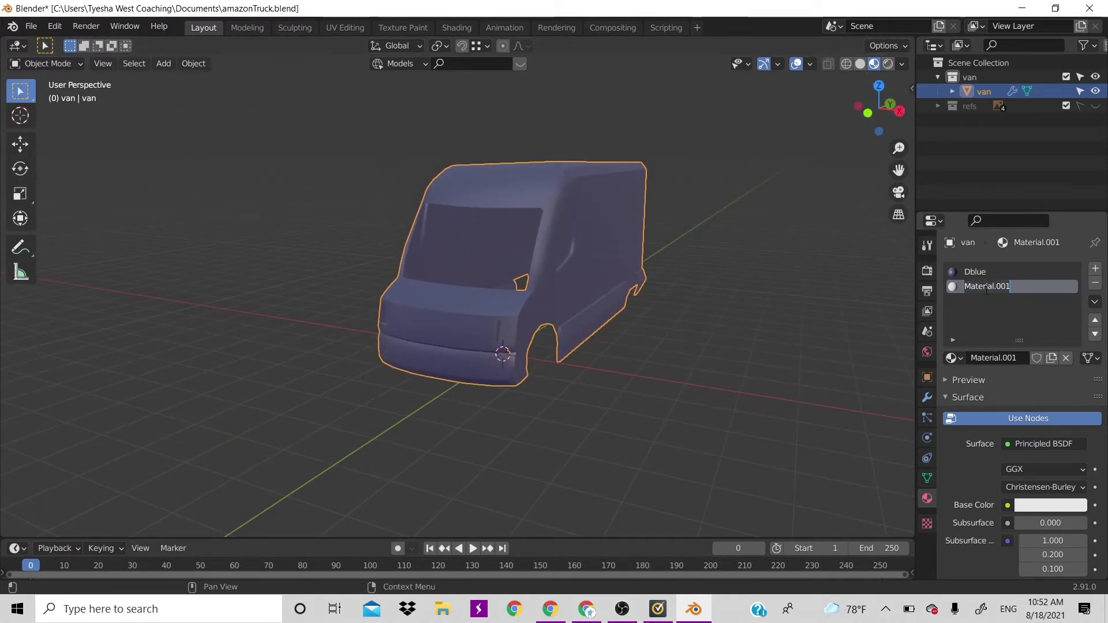
text(dar)
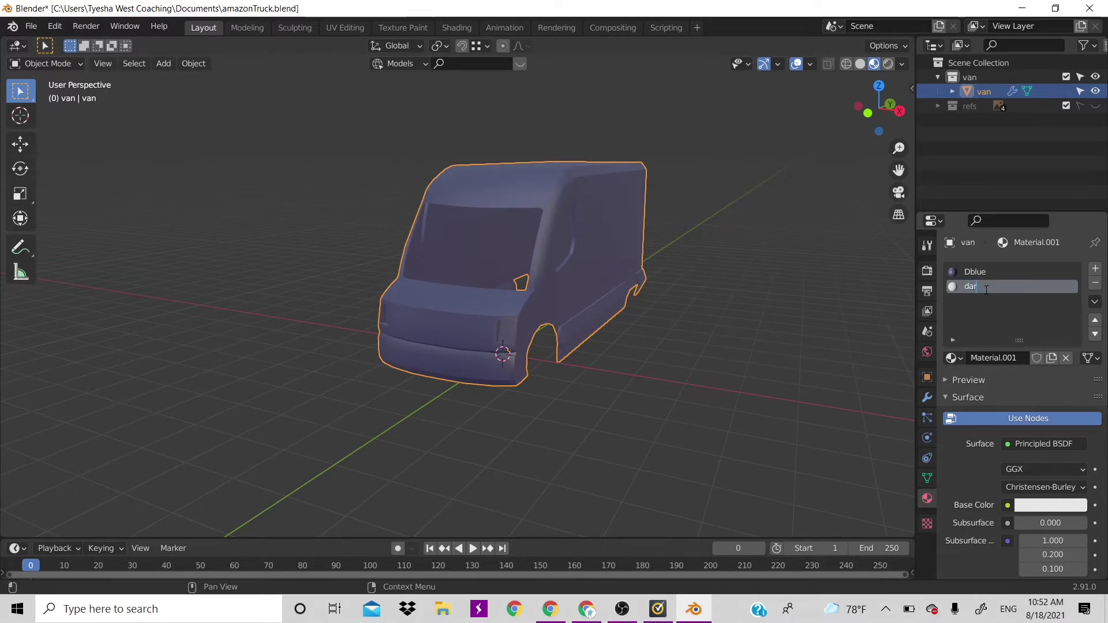
text(kGreyD)
key(Return)
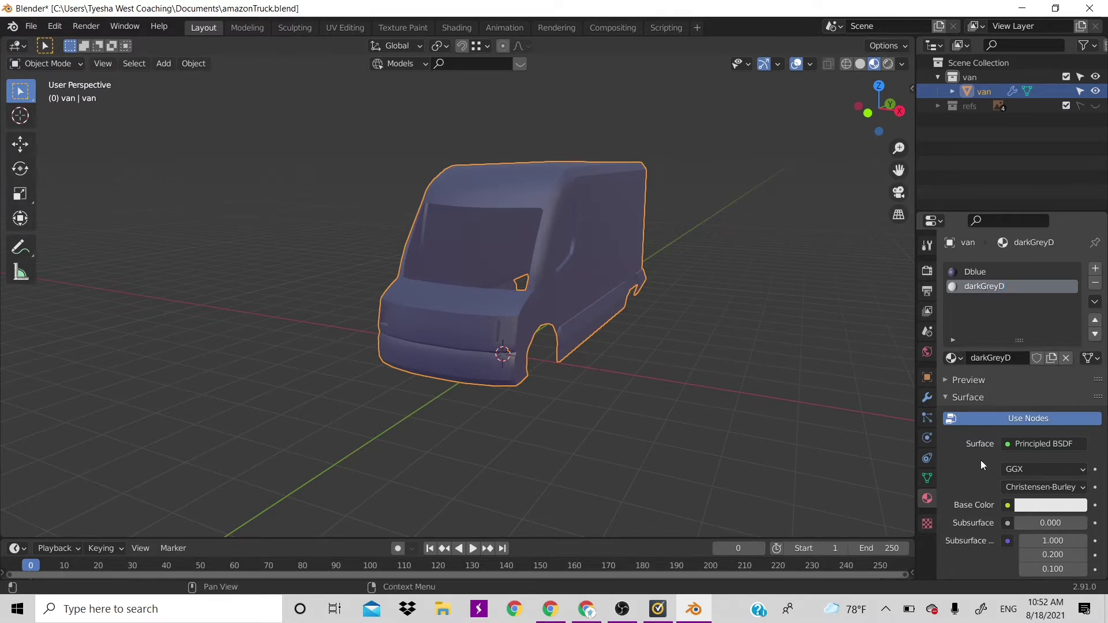
Set darkGreyD's base colour to mid grey (HSV 0.000, 0.000, 0.481).
scroll(982, 465, down, 8)
click(1066, 322)
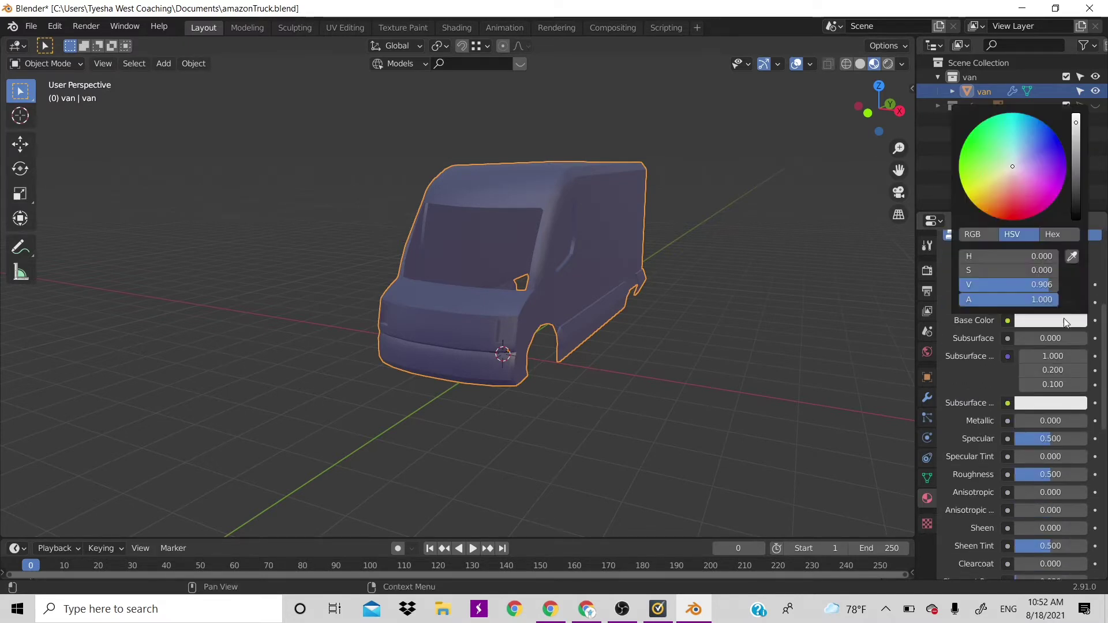
drag(1042, 285, 1007, 285)
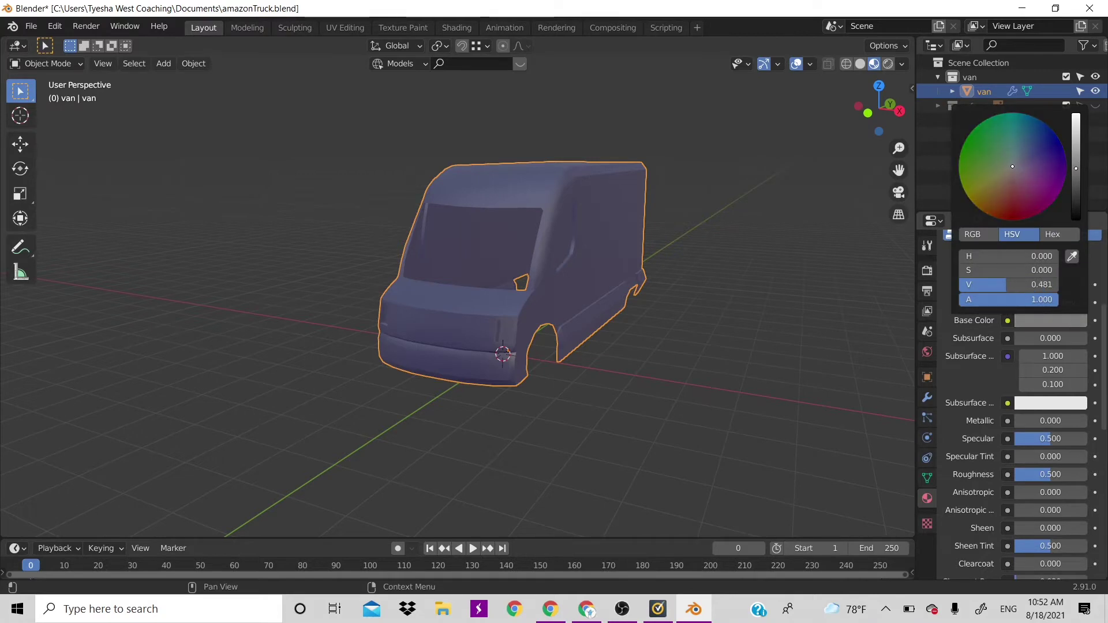
click(687, 372)
scroll(595, 316, up, 2)
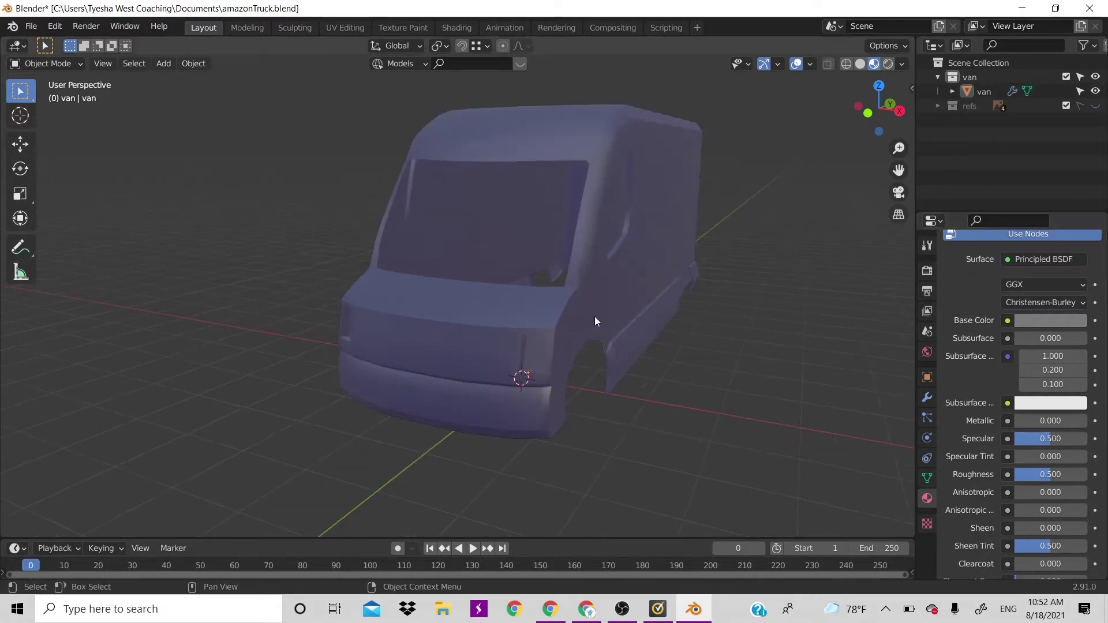
click(594, 317)
In Edit Mode, select the front bumper and front corner faces of the van.
key(Tab)
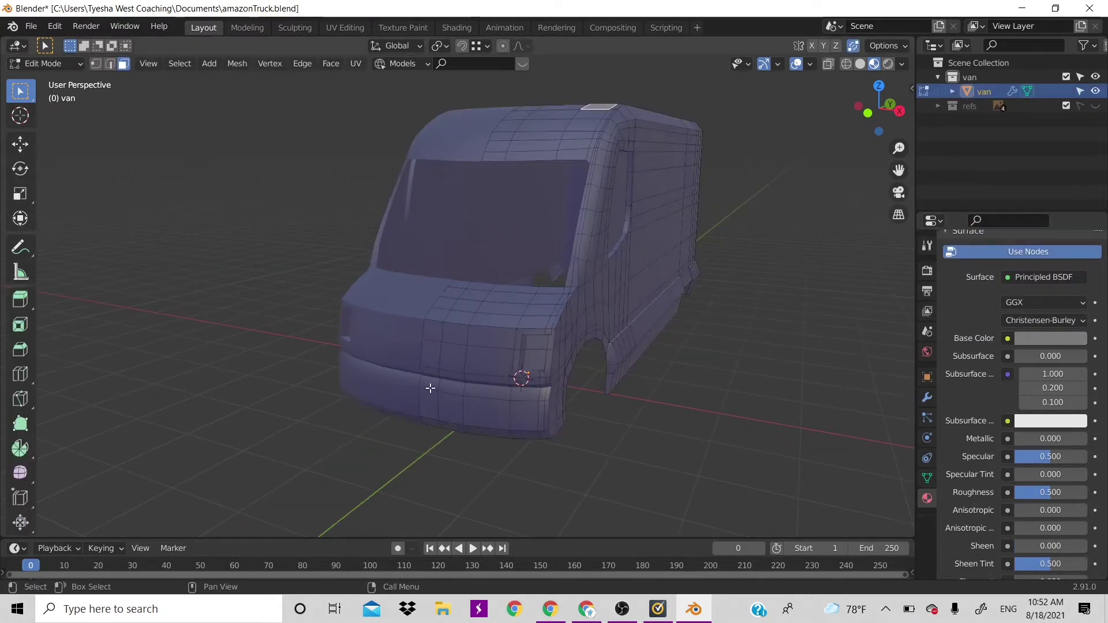
click(430, 389)
key(ctrl+l)
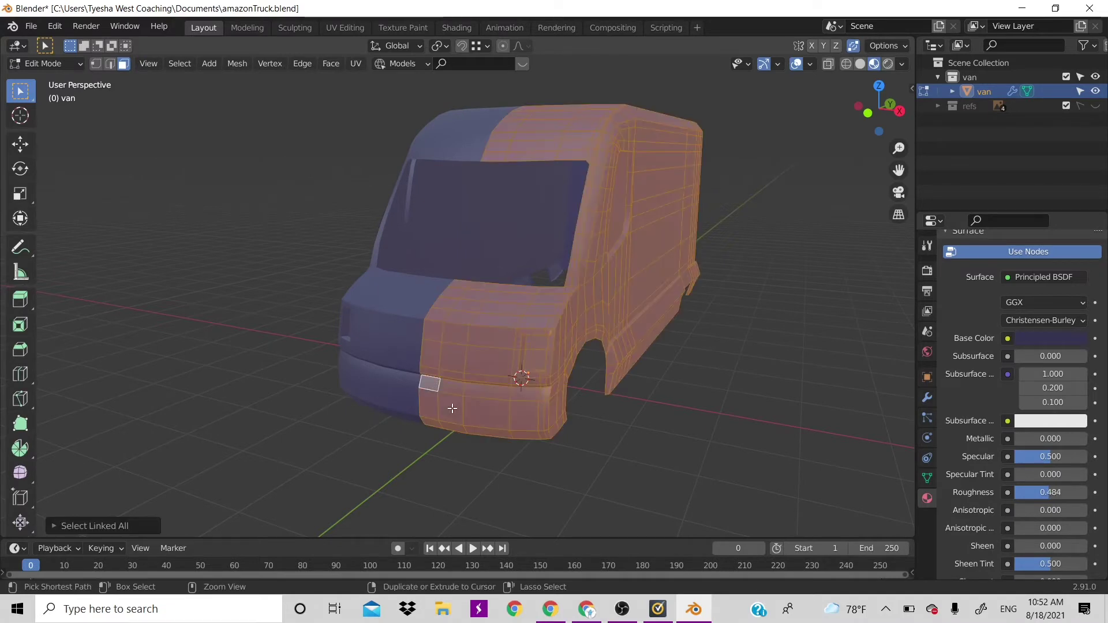
key(ctrl+z)
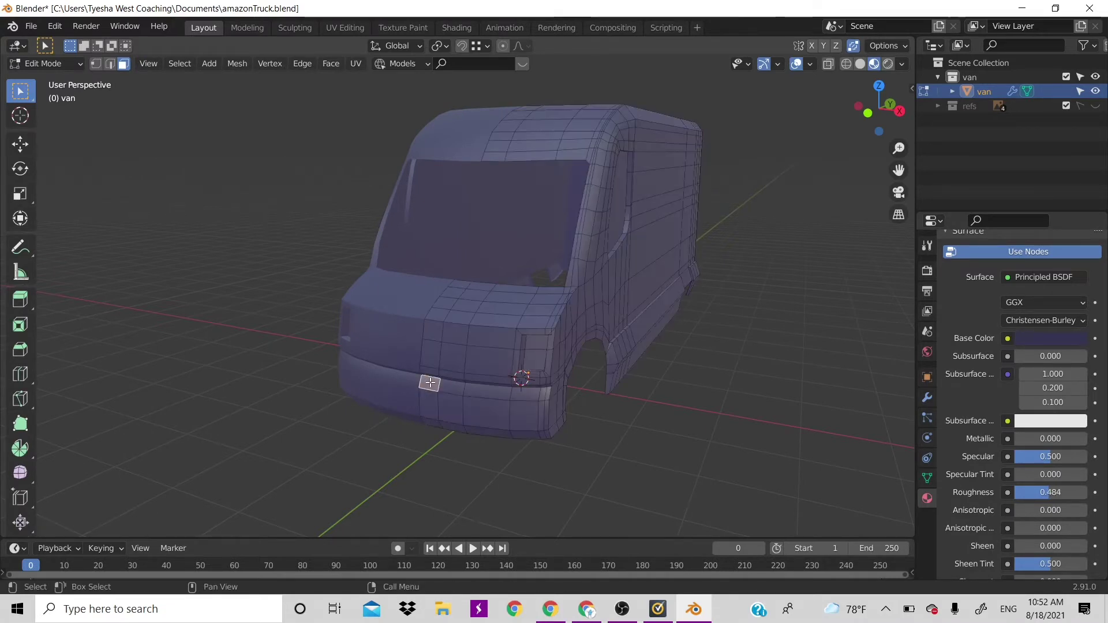
drag(429, 389, 541, 470)
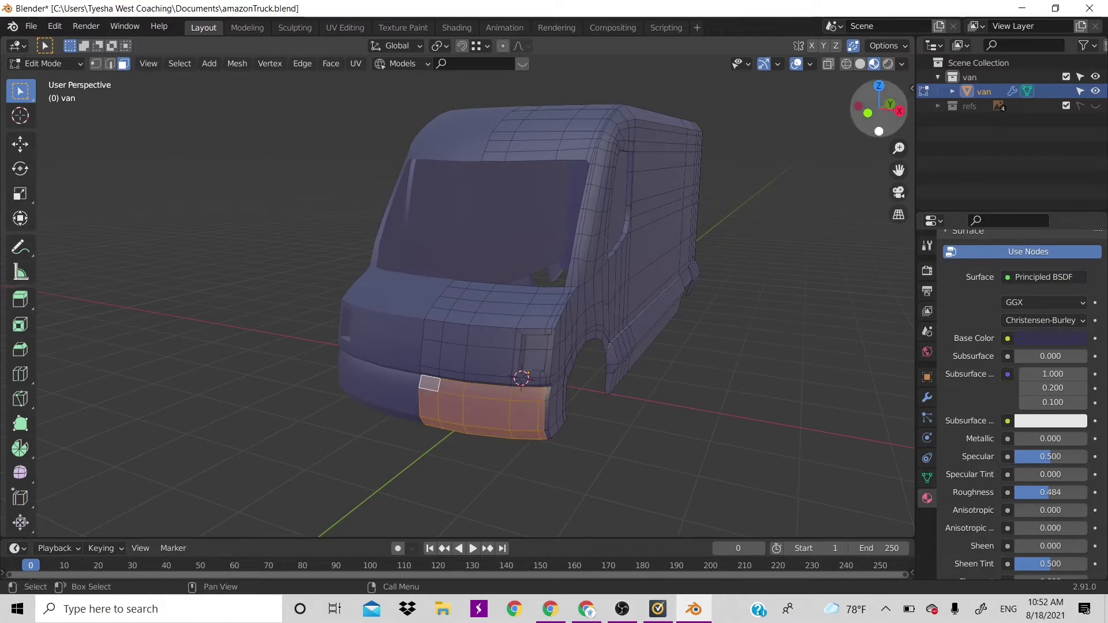
drag(879, 131, 878, 129)
drag(486, 405, 523, 456)
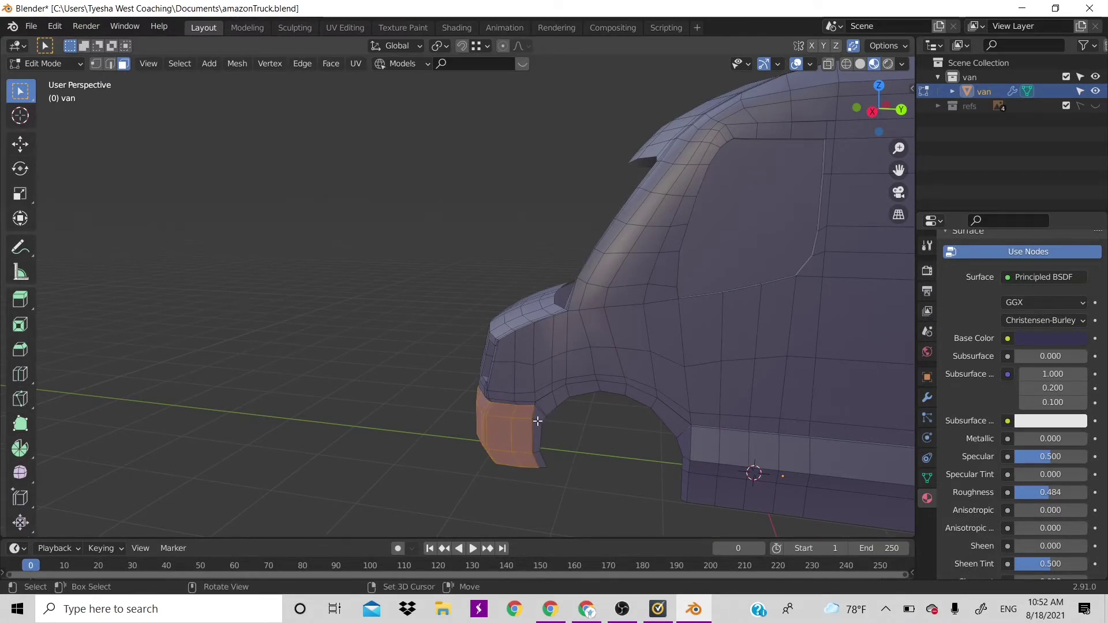
shift+click(534, 448)
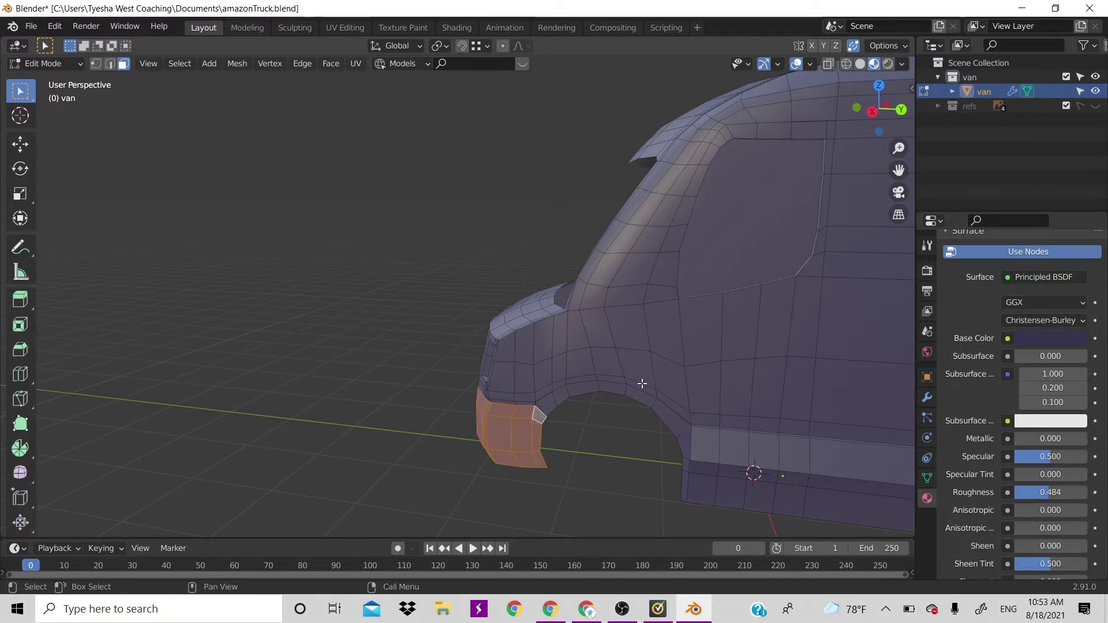
Extend the selection to the front wheel arch, lower side skirt and rear bumper faces.
ctrl+click(684, 489)
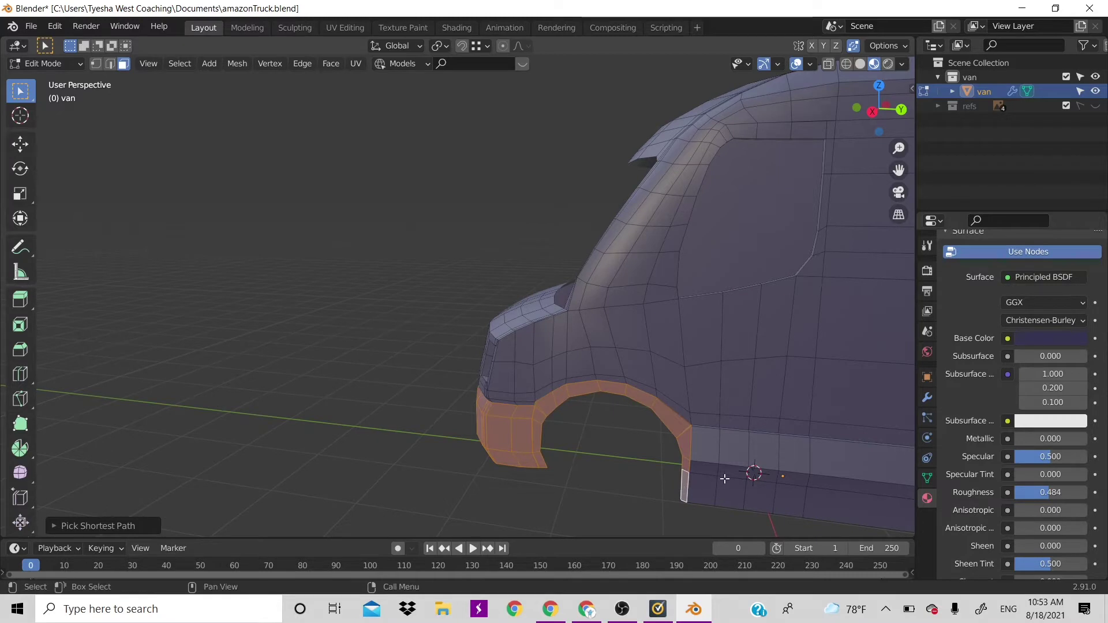
scroll(722, 477, down, 5)
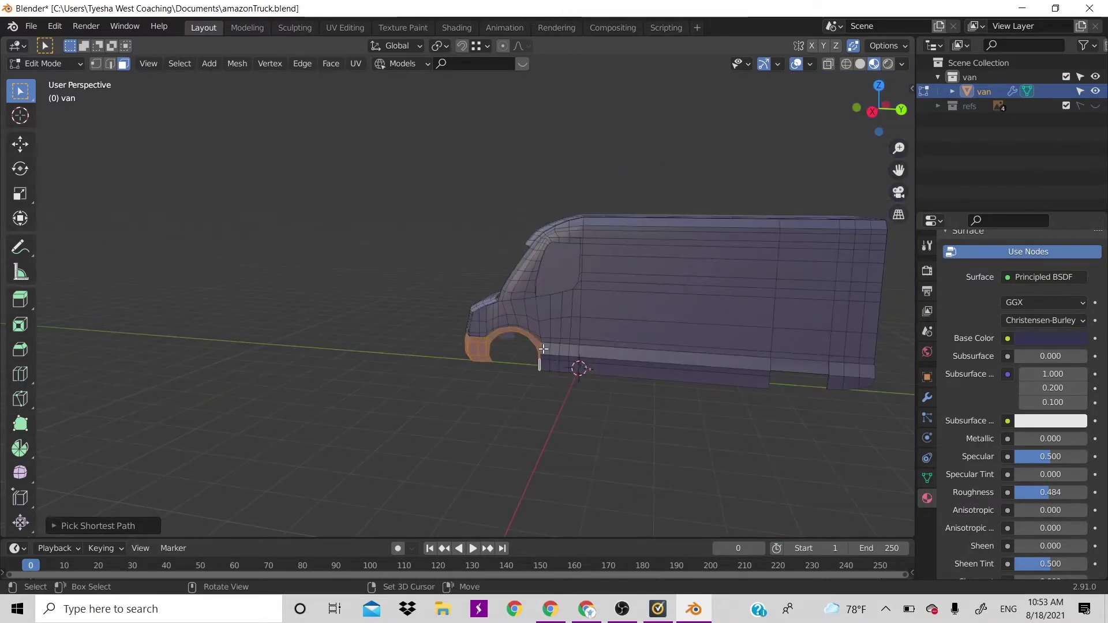
drag(538, 348, 729, 397)
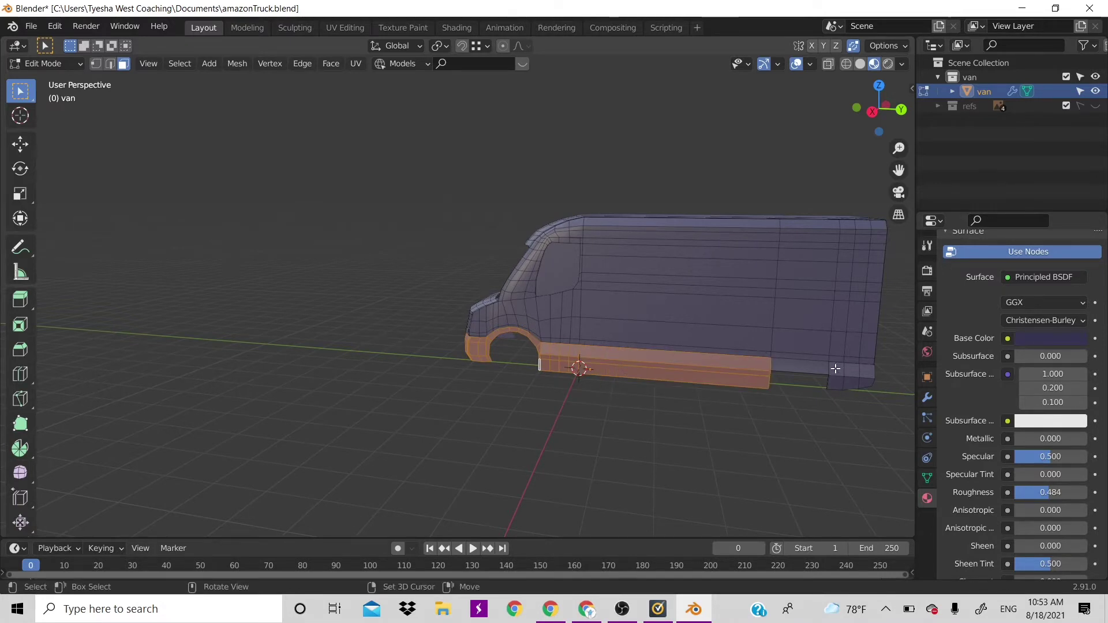
drag(835, 368, 875, 392)
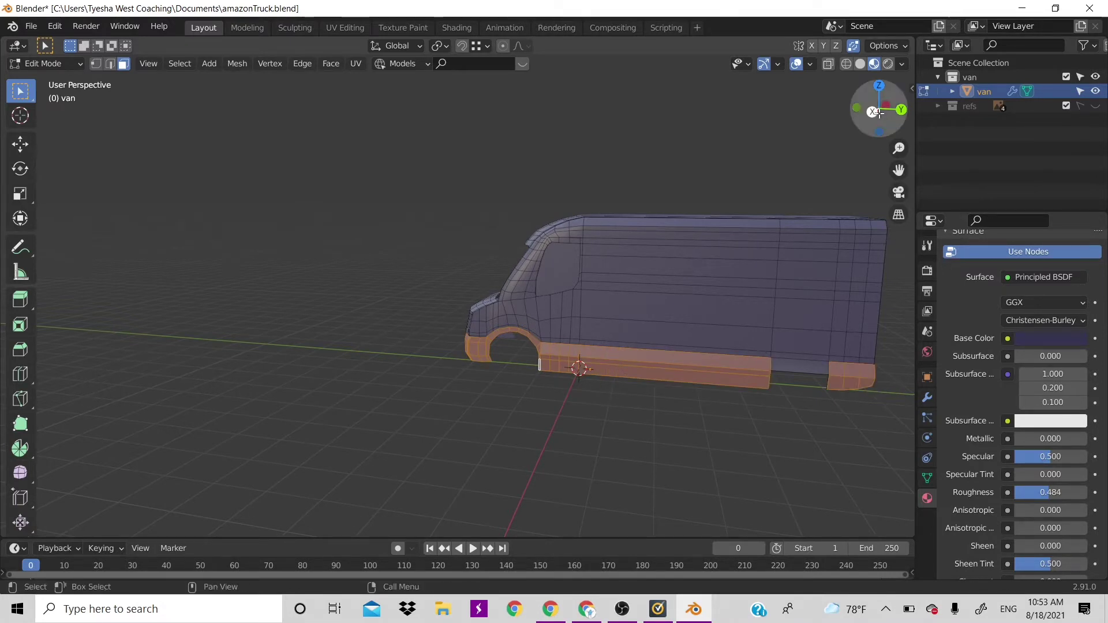
drag(878, 113, 812, 115)
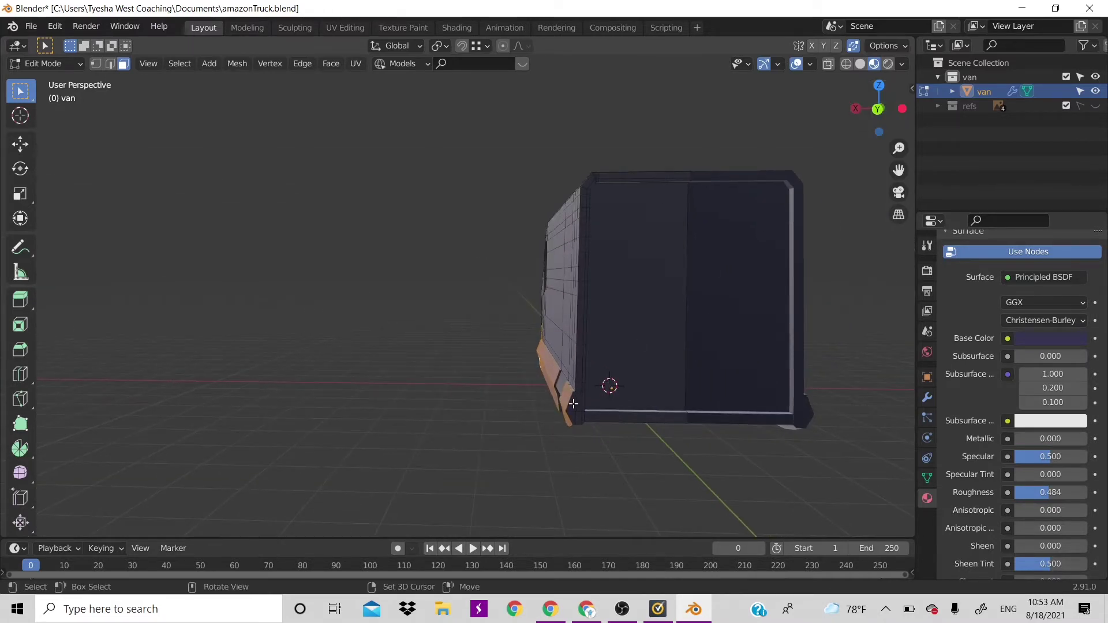
shift+click(573, 404)
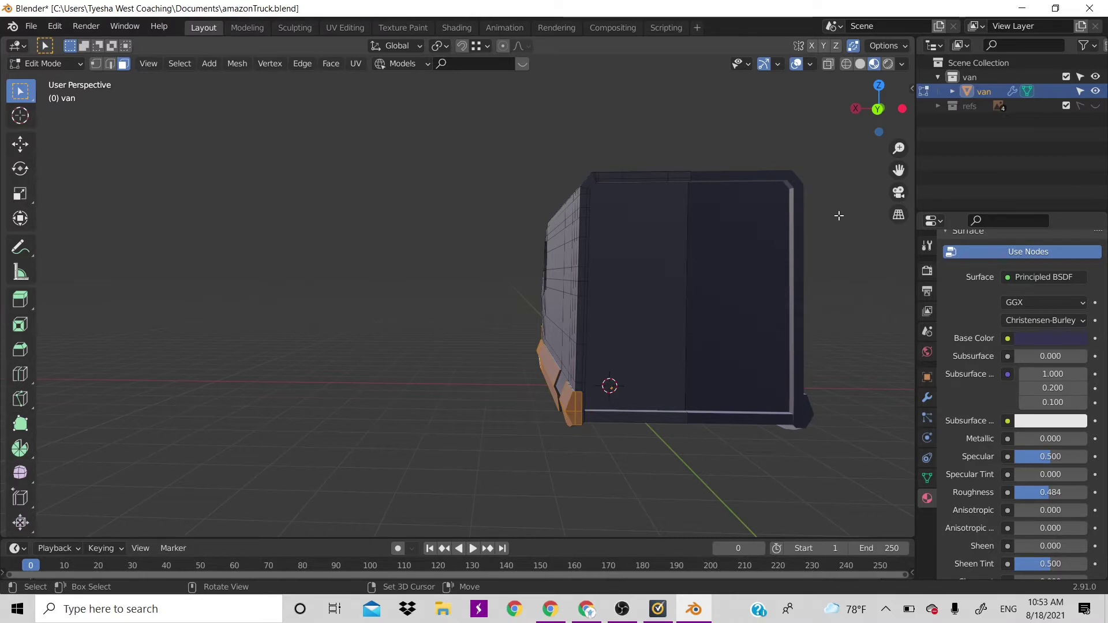
click(878, 108)
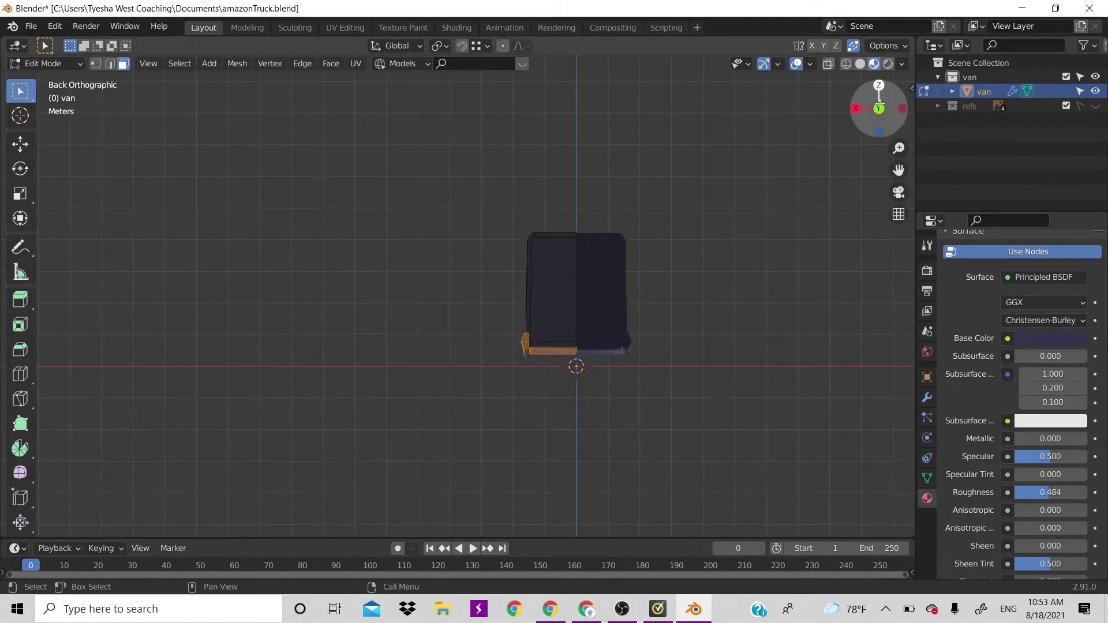
drag(879, 100, 765, 177)
scroll(970, 307, up, 8)
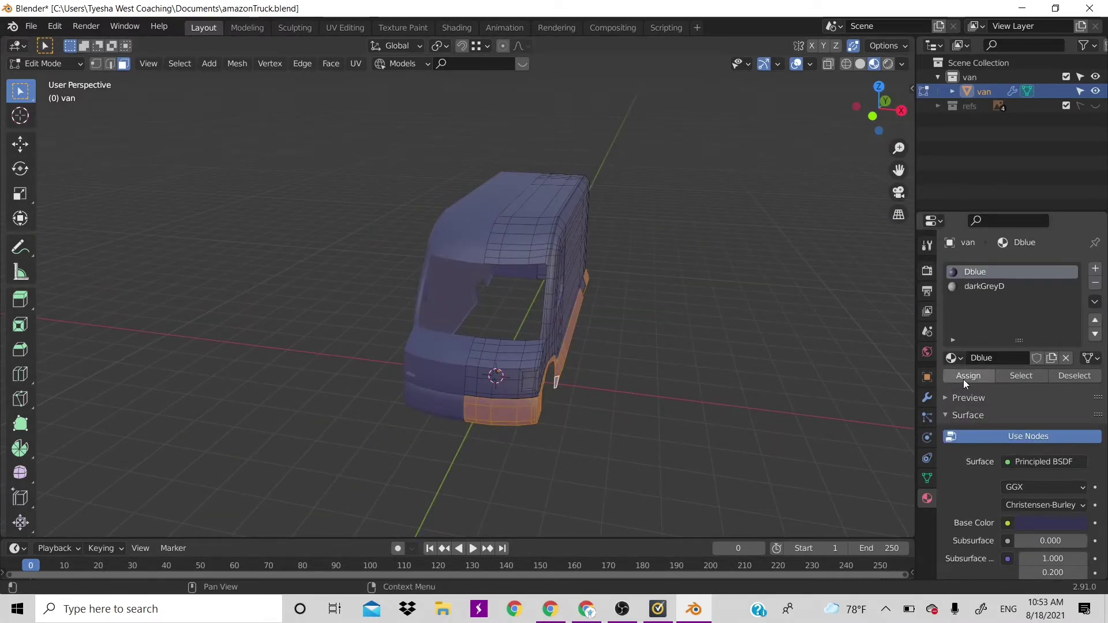
Assign the darkGreyD material to the selected lower faces and return to Object Mode.
click(973, 284)
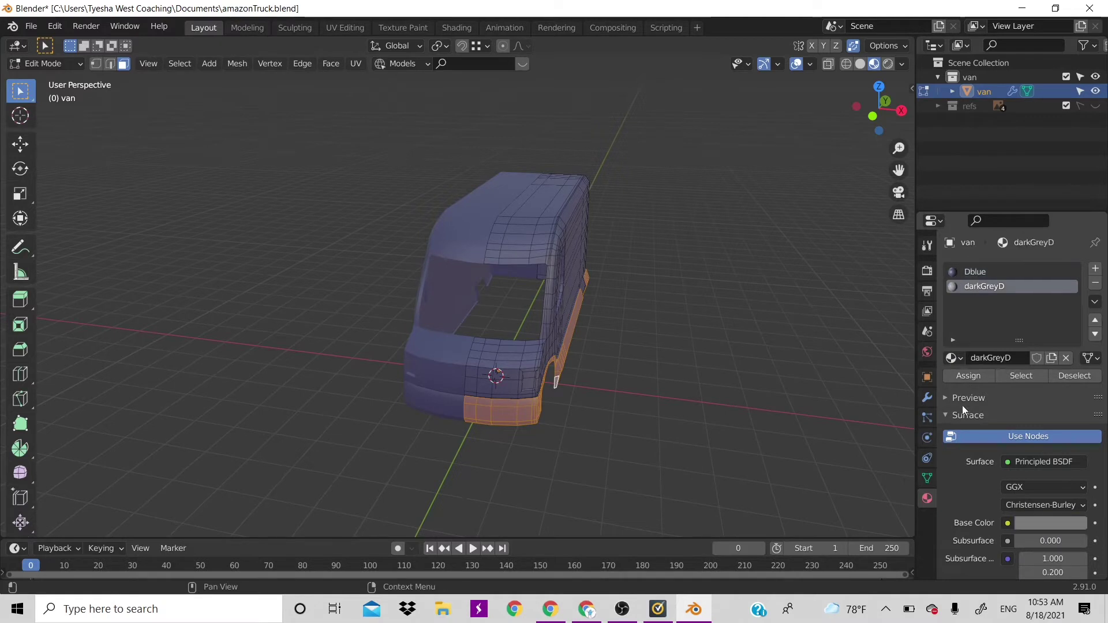
click(969, 375)
key(Tab)
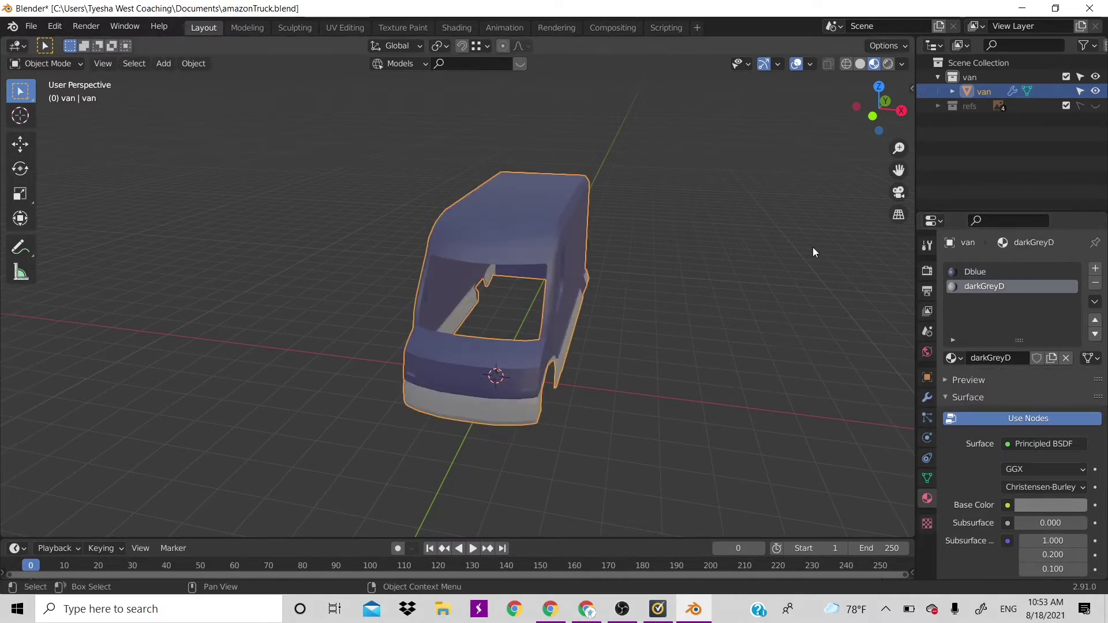
Darken the darkGreyD base colour value to 0.176.
drag(880, 113, 843, 113)
click(1030, 503)
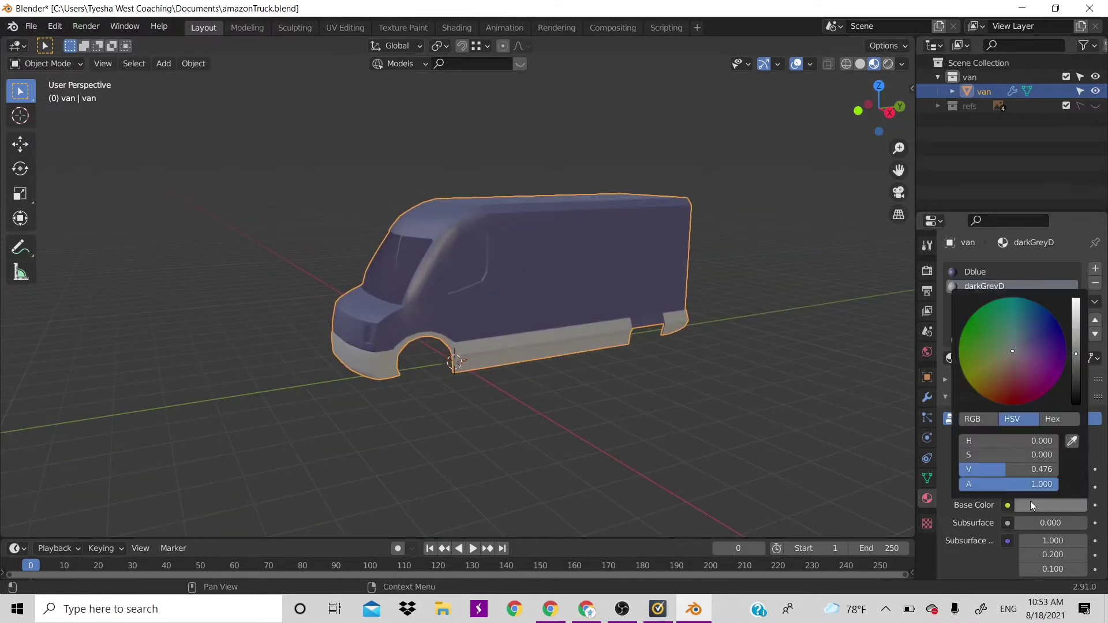
drag(1077, 352, 1077, 372)
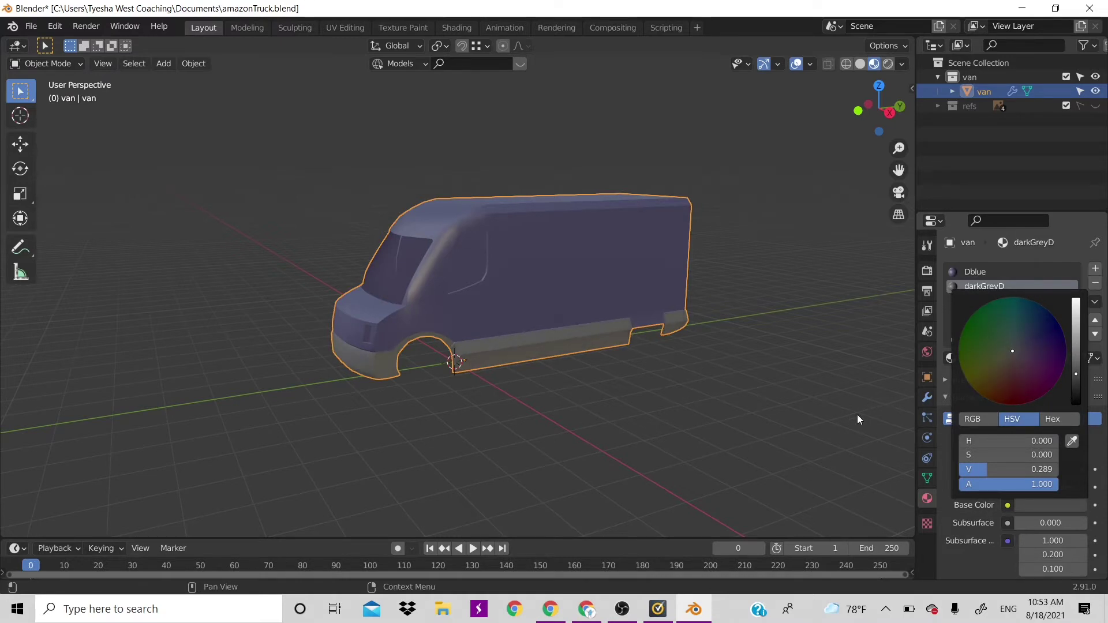
click(1029, 500)
drag(1075, 373, 1076, 374)
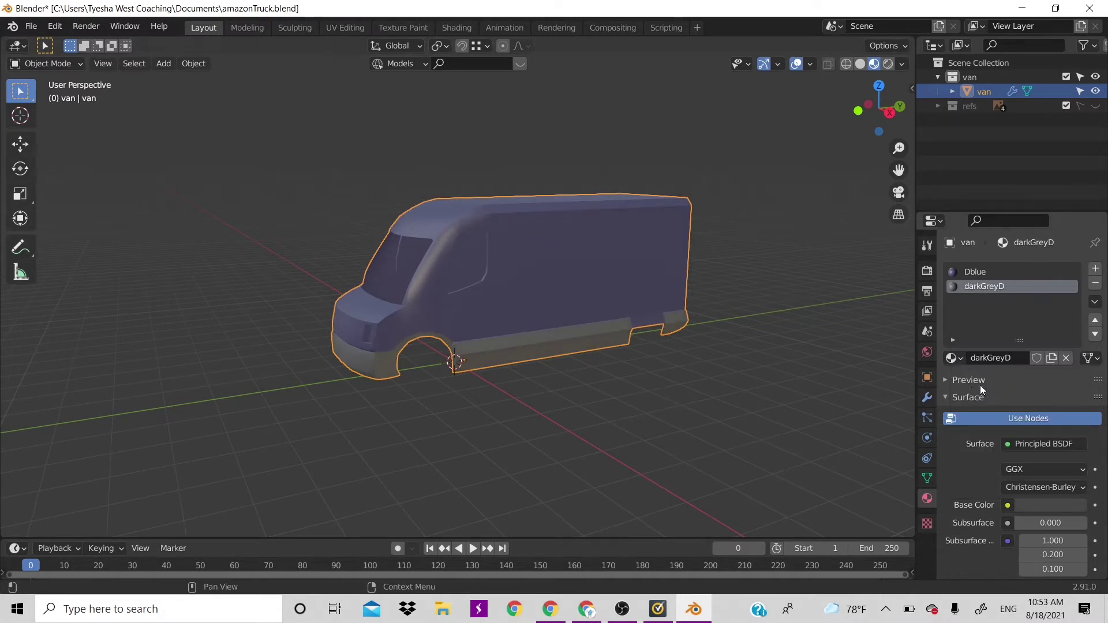
click(1037, 500)
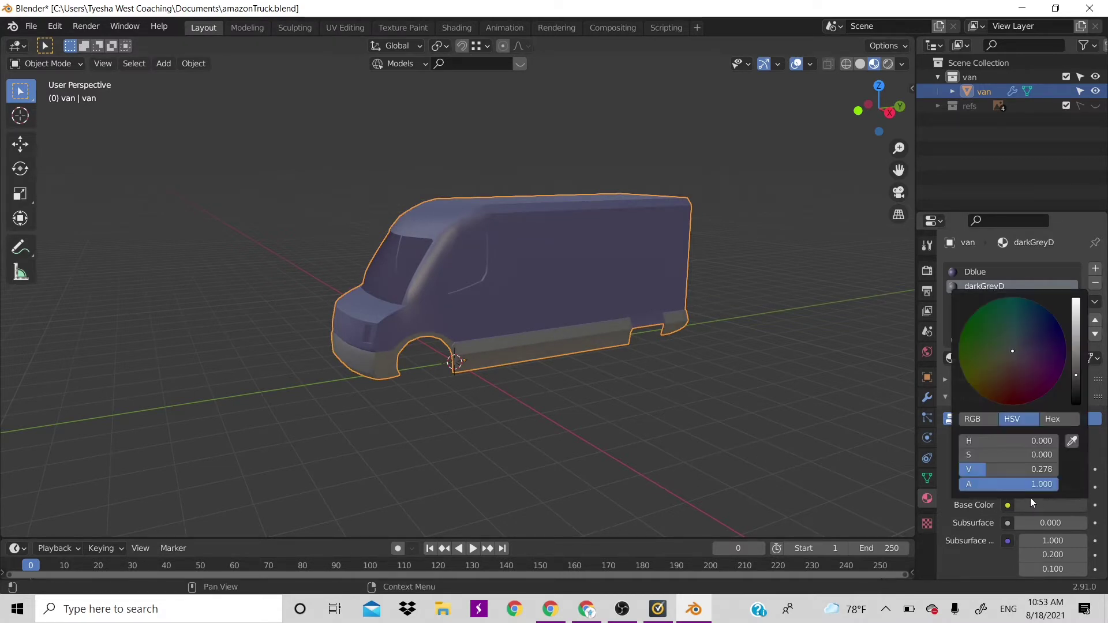
drag(1076, 375, 1076, 381)
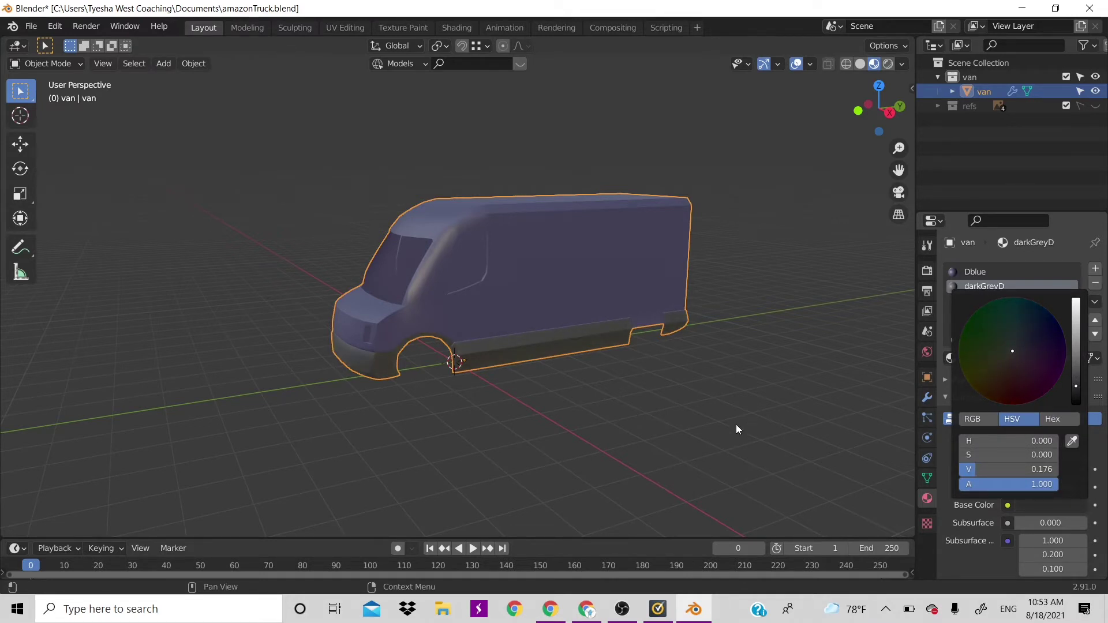
click(822, 191)
Hide the refs reference collection and enter Edit Mode facing the van's rear.
drag(860, 115, 780, 163)
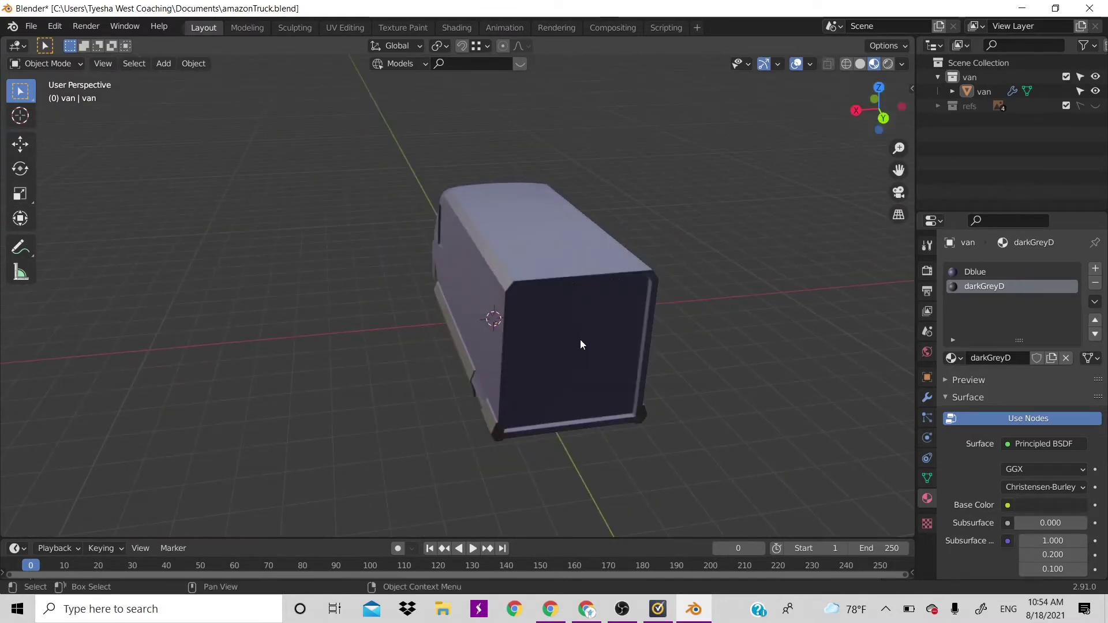
key(KP_3)
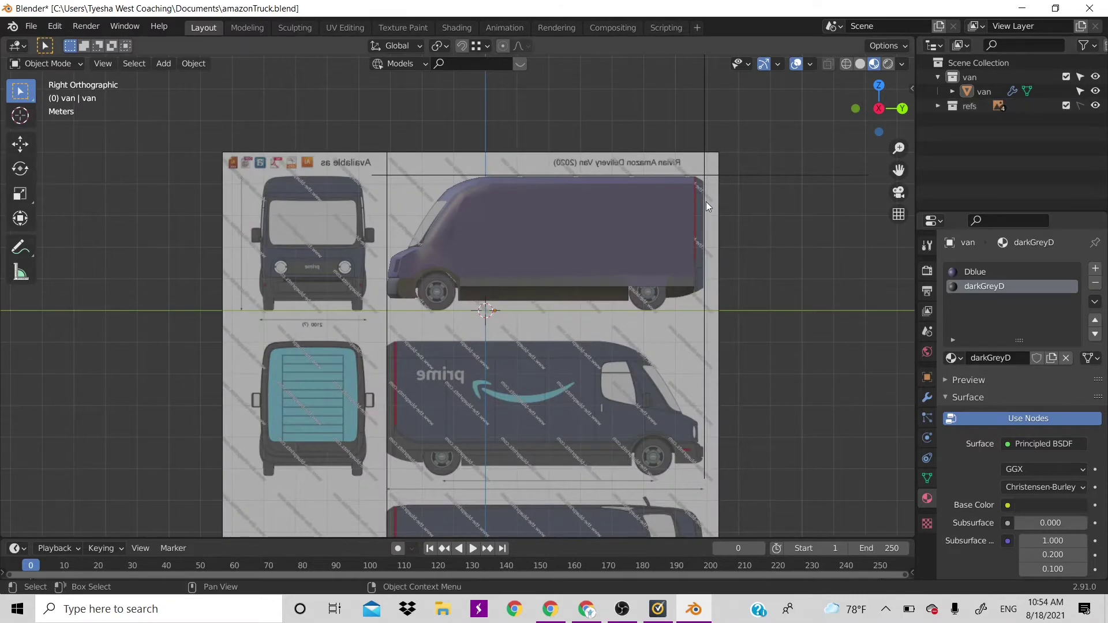
scroll(705, 202, up, 2)
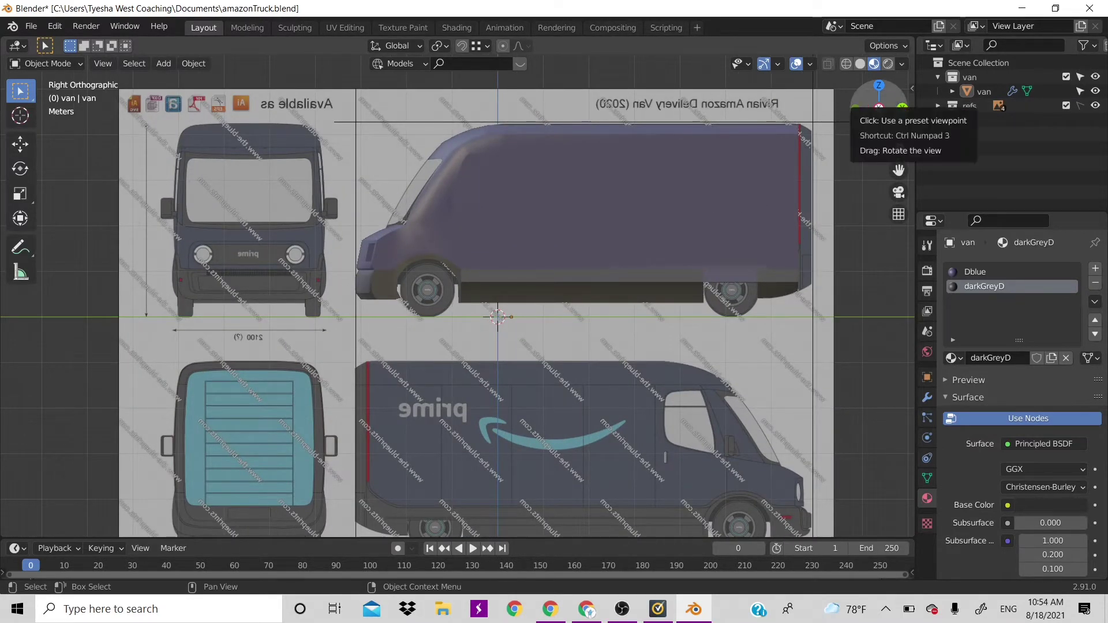
drag(872, 115, 811, 130)
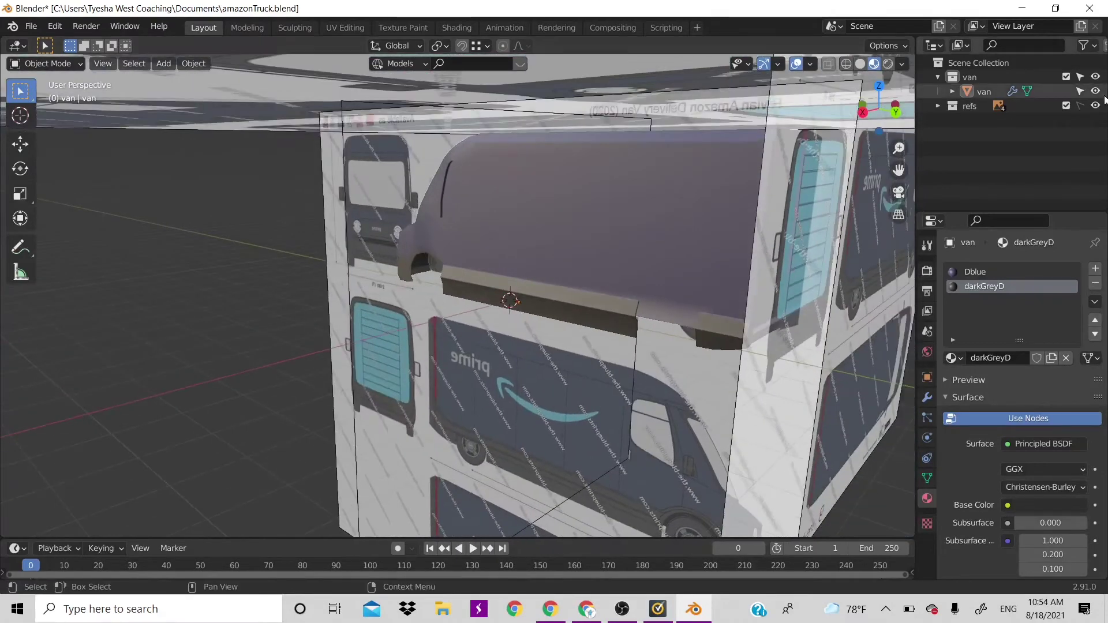
click(1096, 106)
key(Tab)
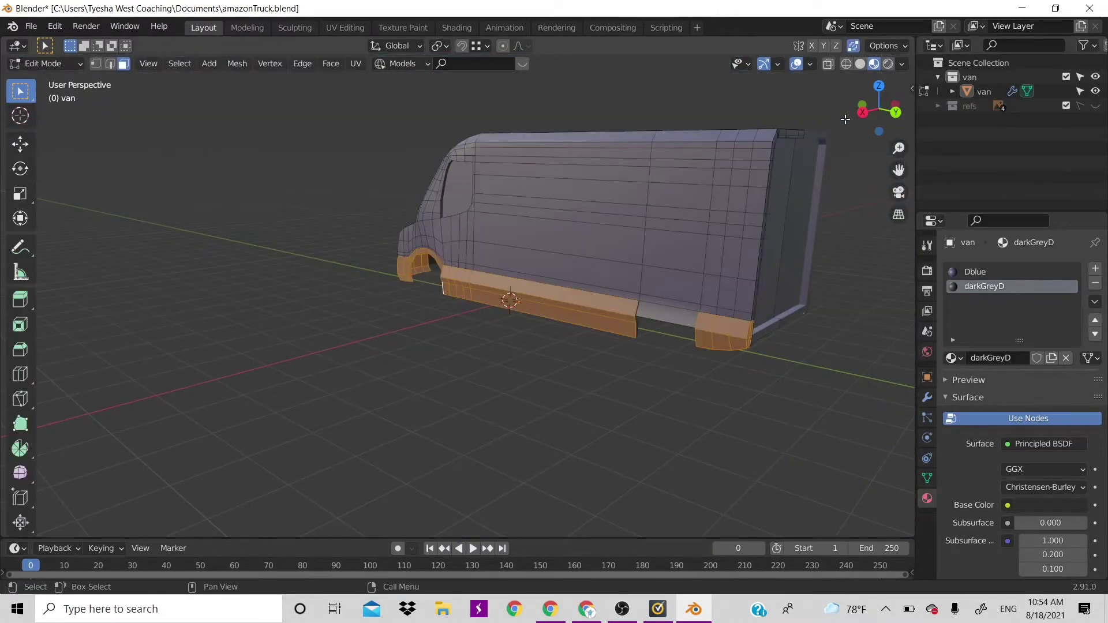
middle_drag(811, 176, 756, 147)
drag(868, 114, 869, 112)
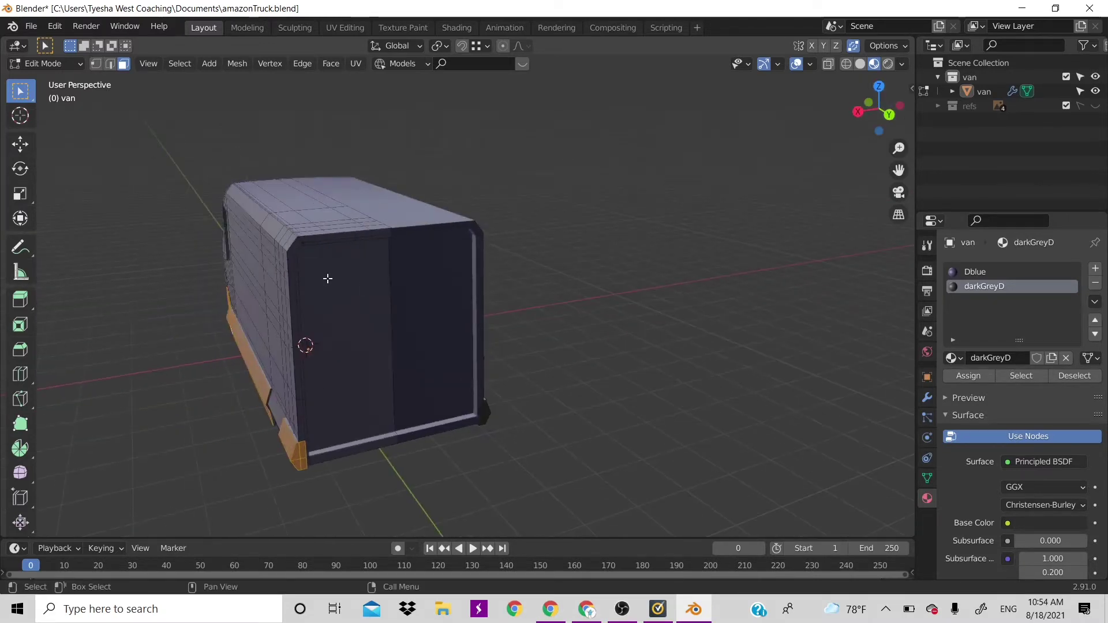
Select the left rear door face and push it out along the Y axis.
click(301, 440)
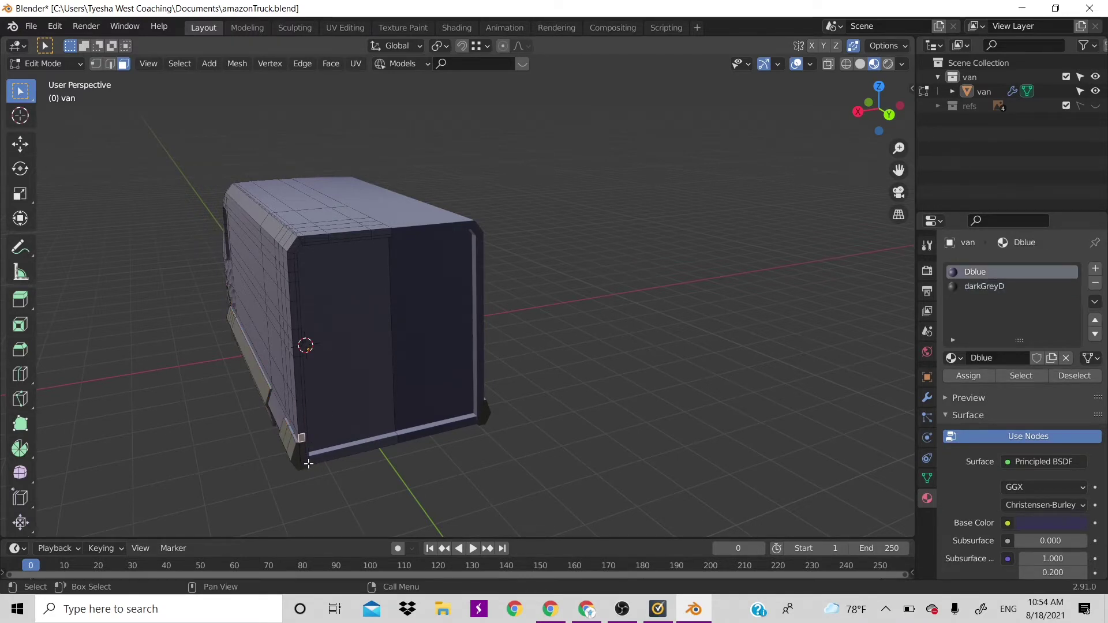
click(355, 389)
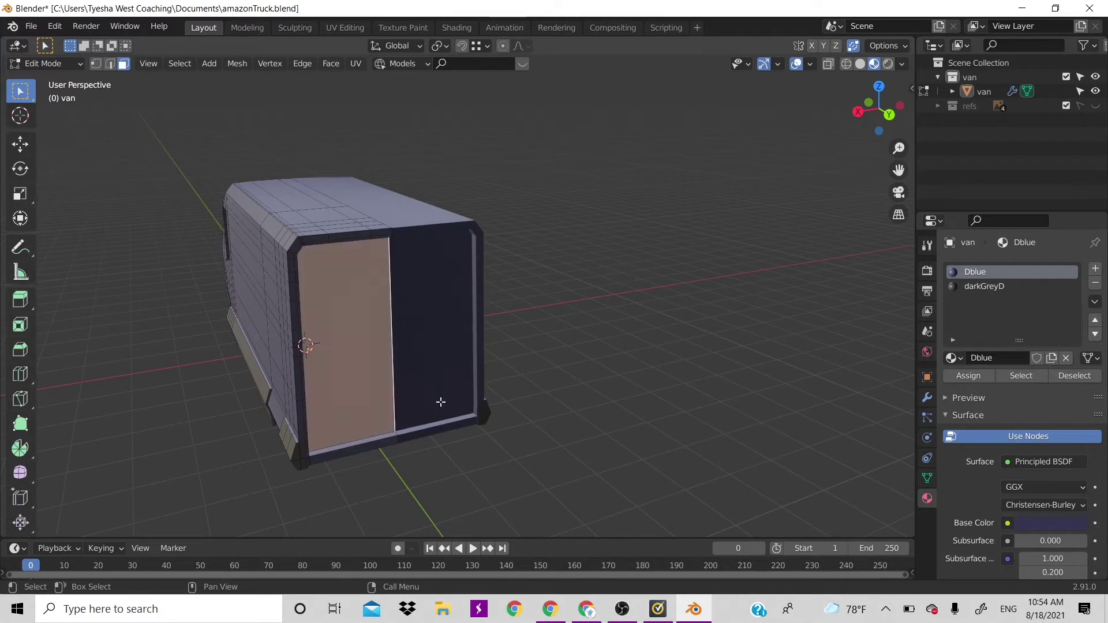
key(g)
key(y)
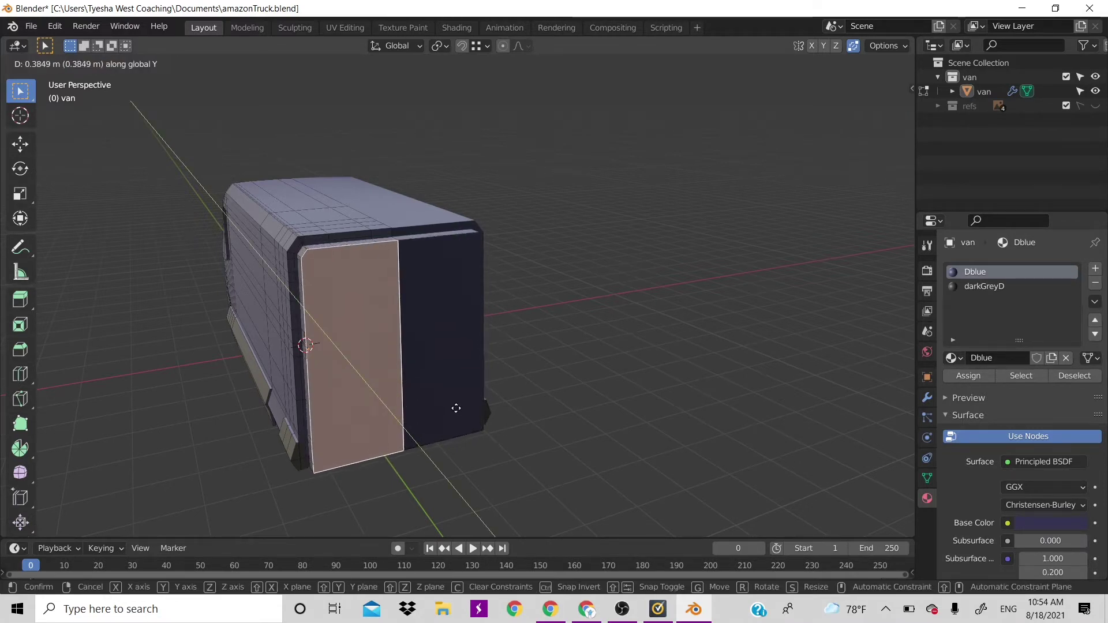
click(455, 404)
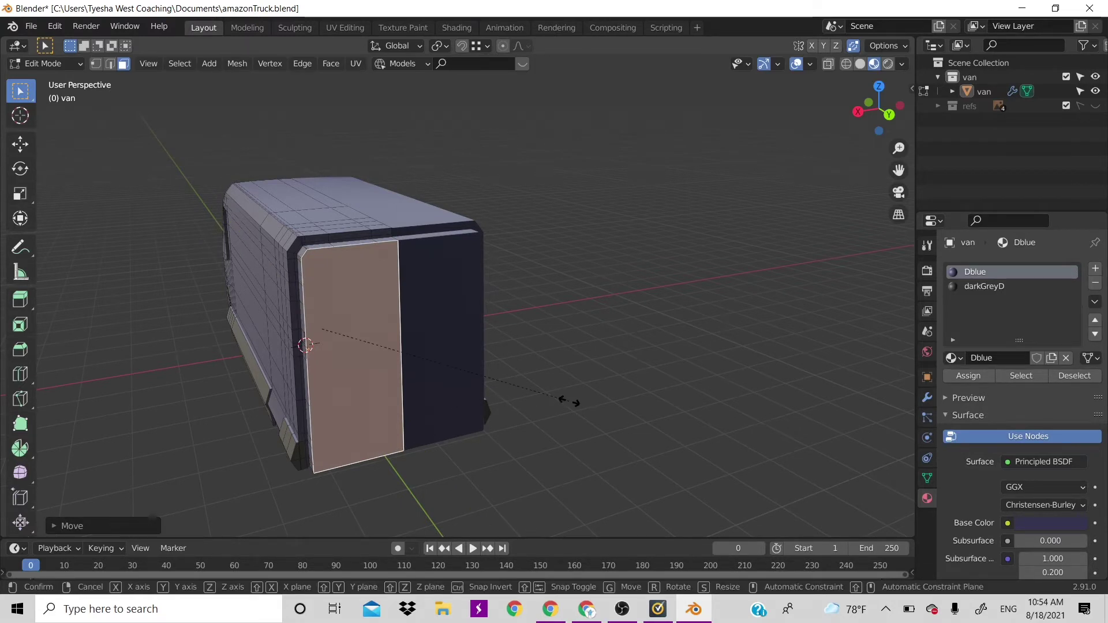
Scale the door face to 0.7355 along X and 0.9457 along Z.
key(s)
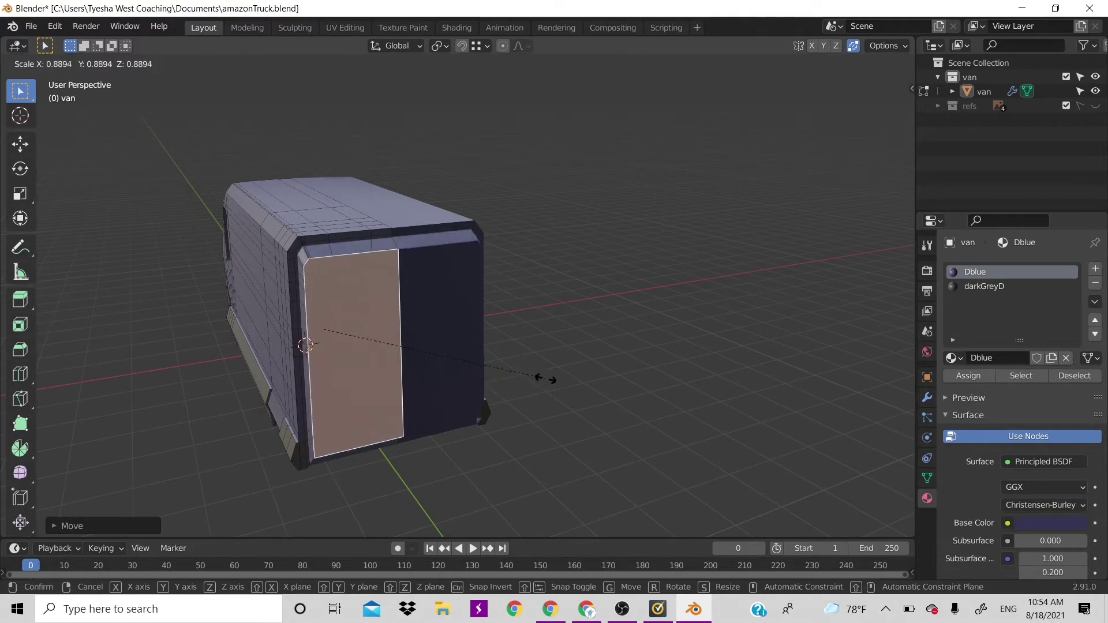
key(x)
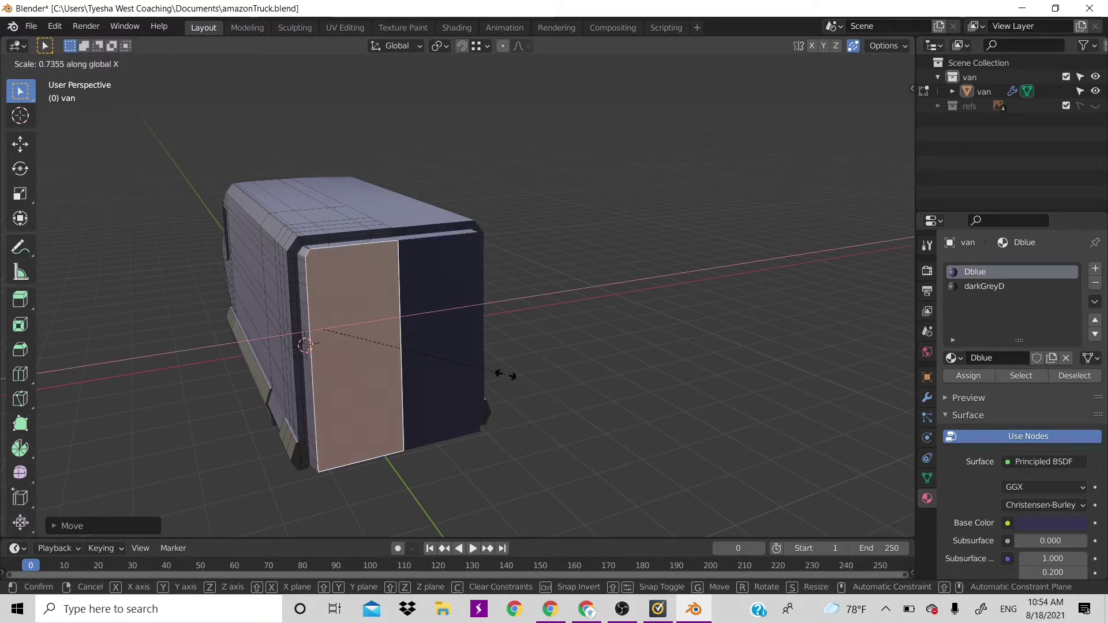
click(506, 376)
key(s)
key(z)
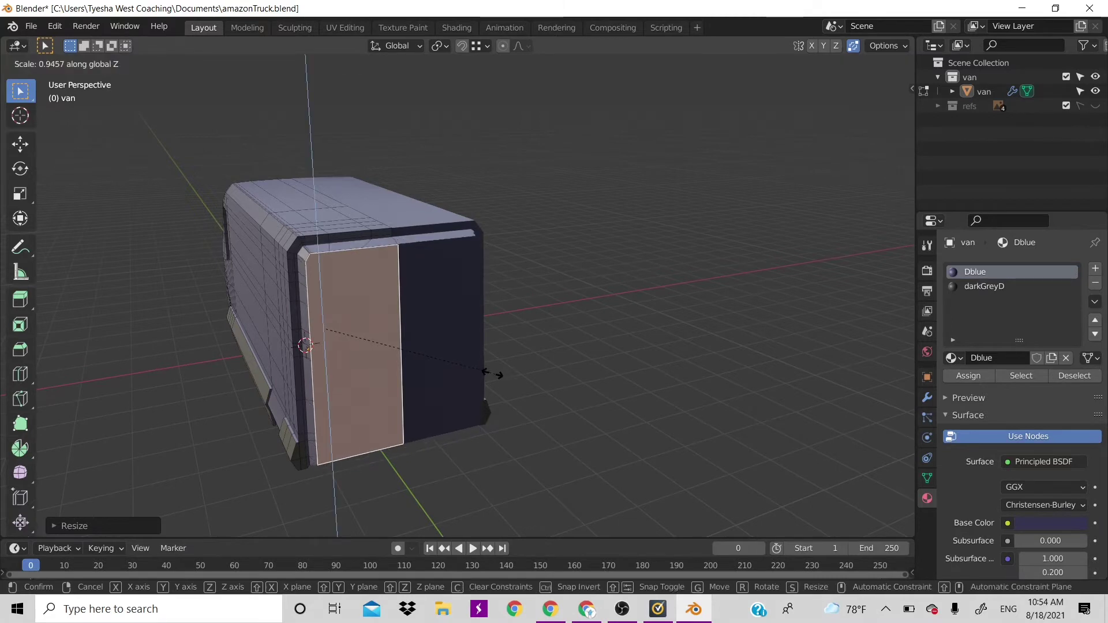
click(491, 379)
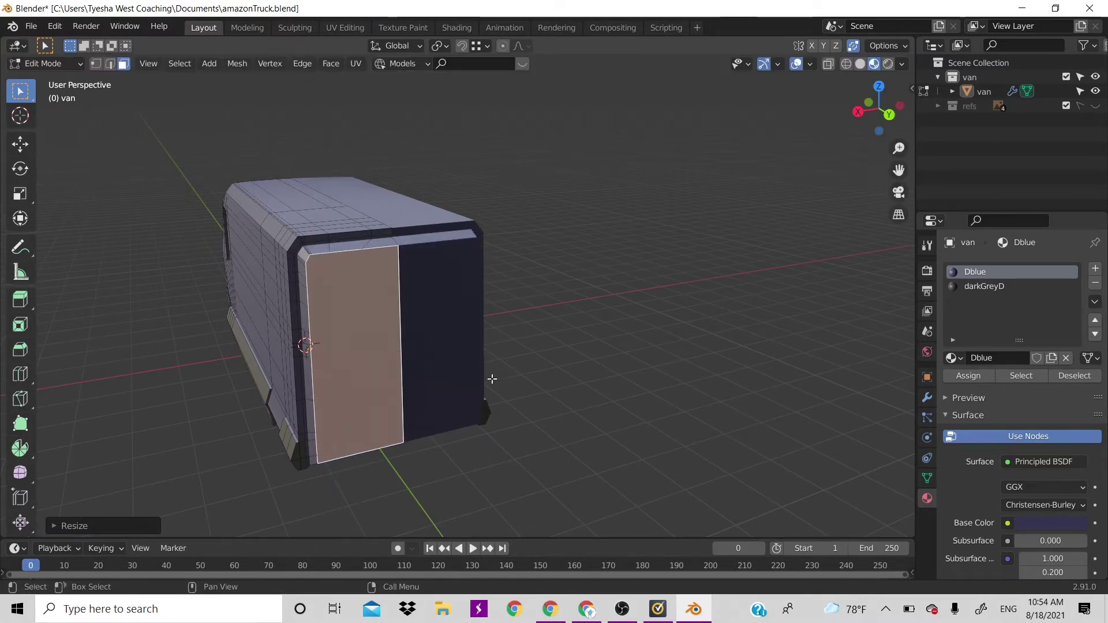
Check the resized door from side and perspective views, then deselect it.
key(KP_3)
scroll(406, 341, up, 3)
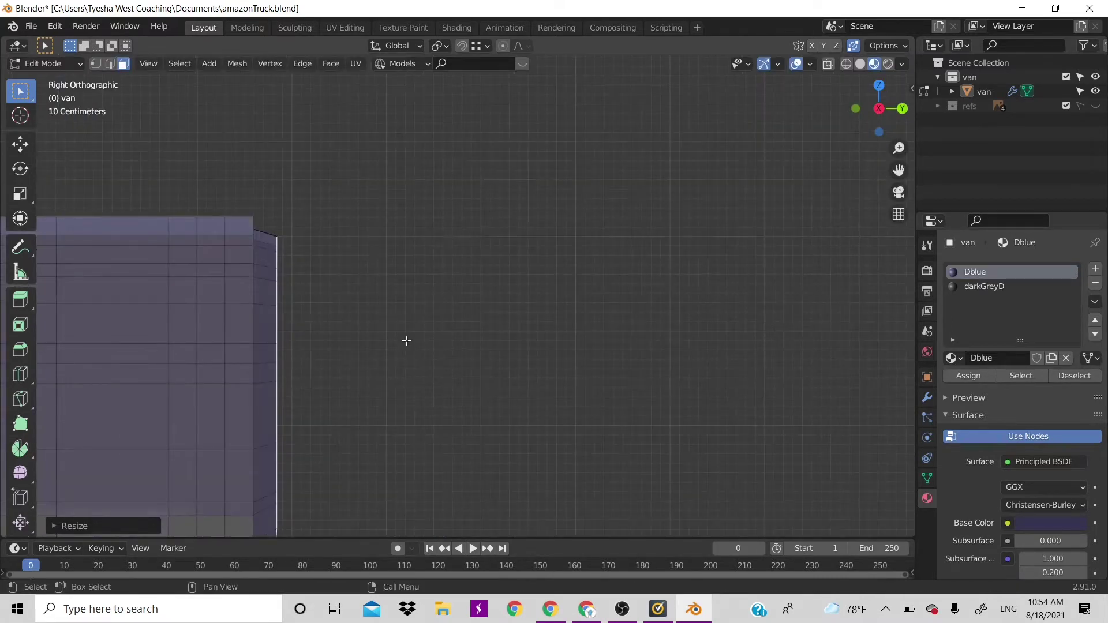
scroll(407, 341, down, 4)
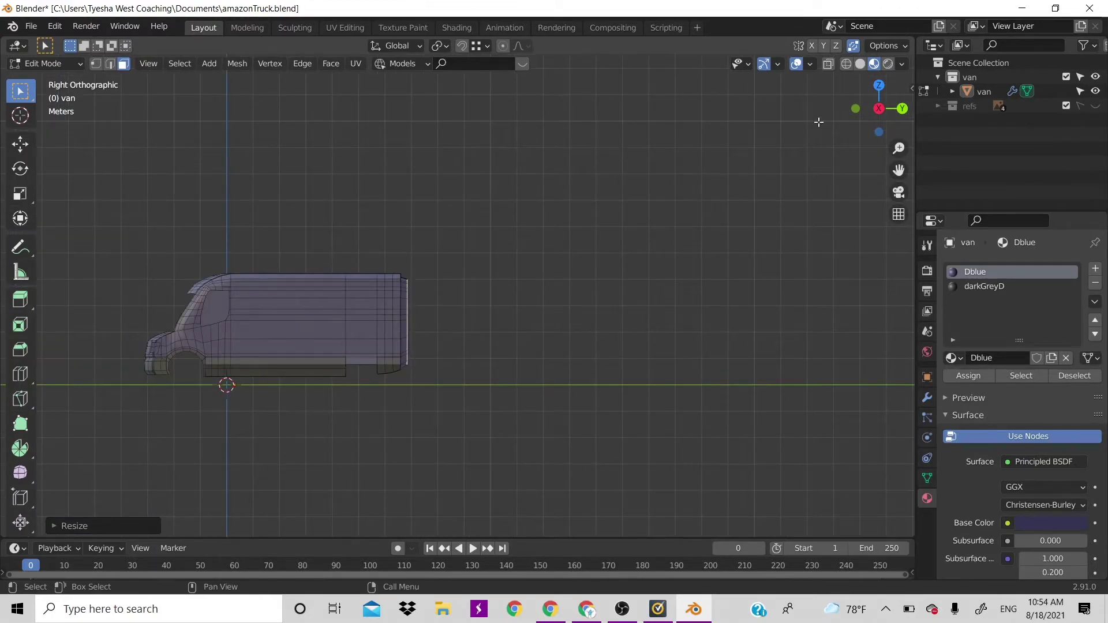
drag(877, 110, 550, 317)
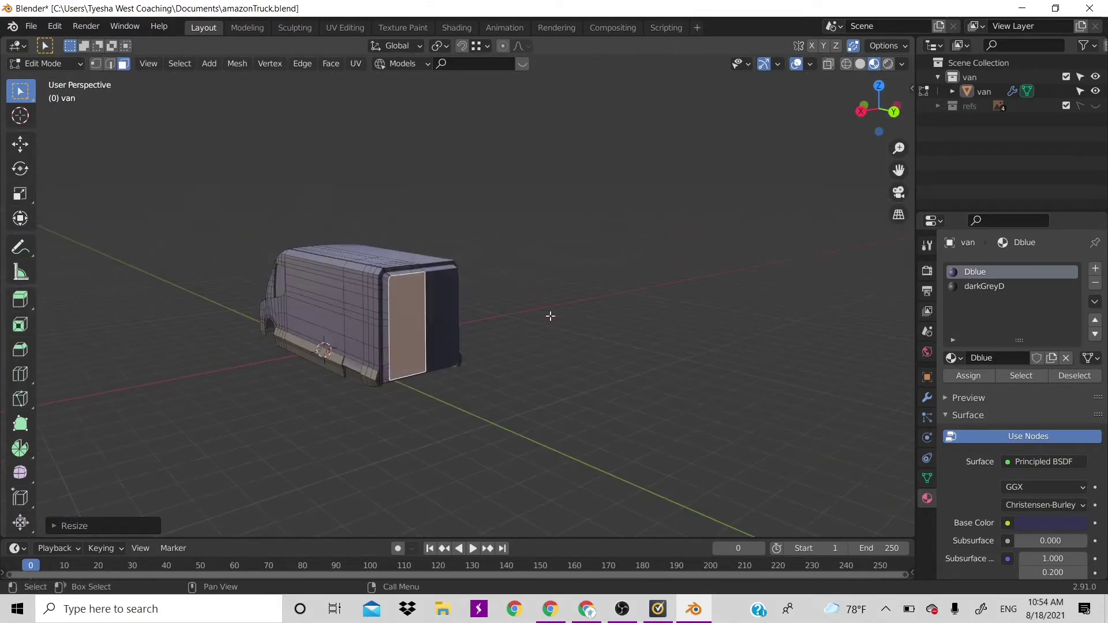
scroll(550, 317, up, 5)
scroll(341, 388, down, 4)
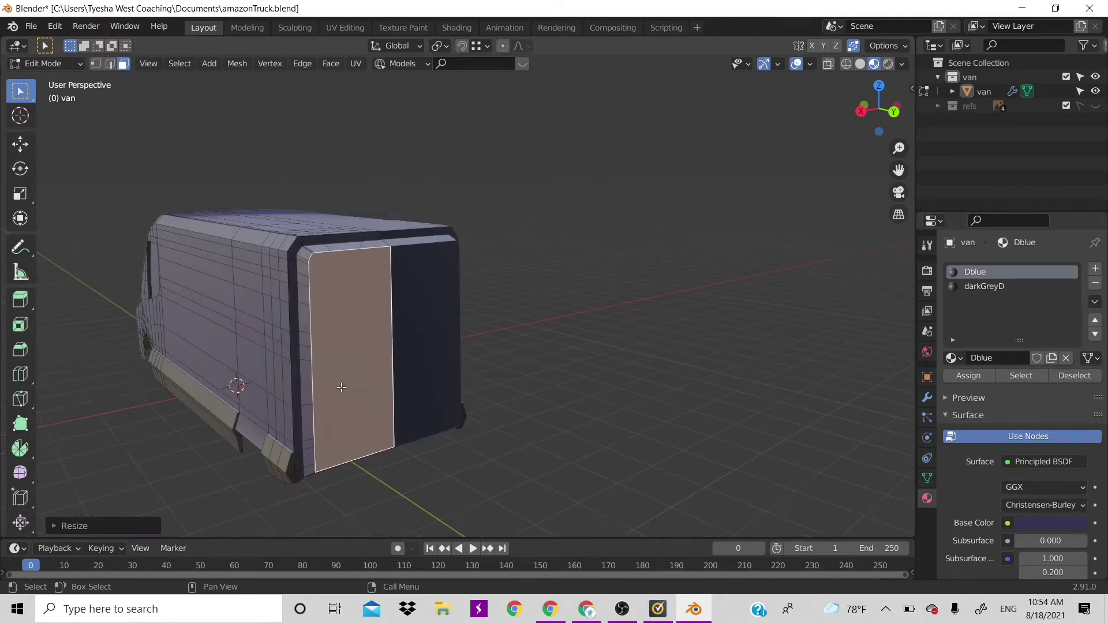
click(552, 367)
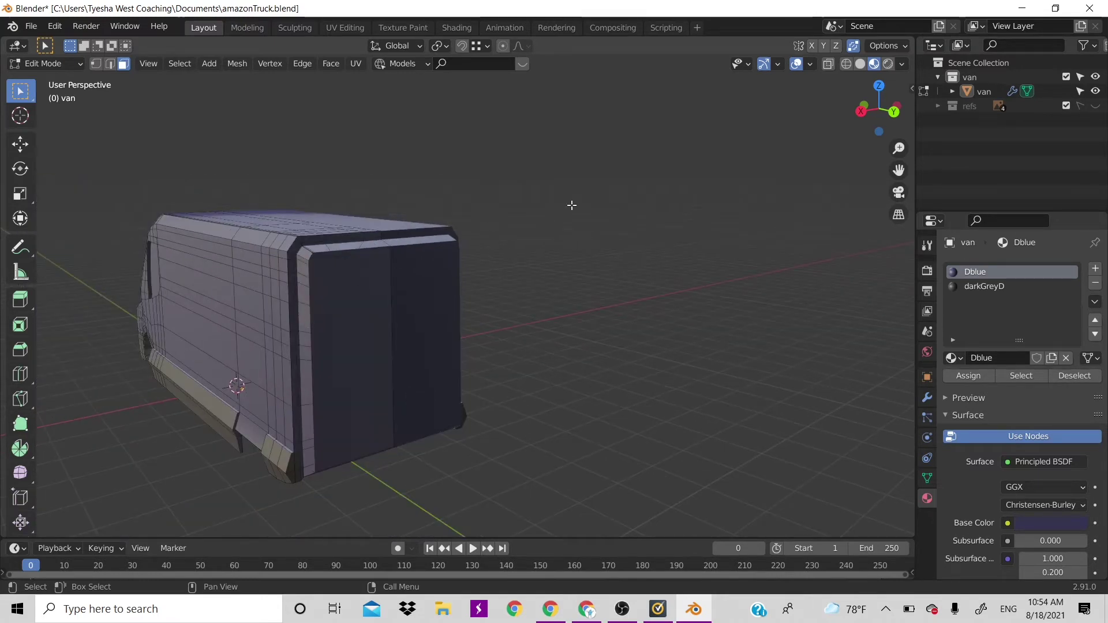
Select the vertical column of narrow faces on the van's rear side corner.
drag(879, 110, 843, 123)
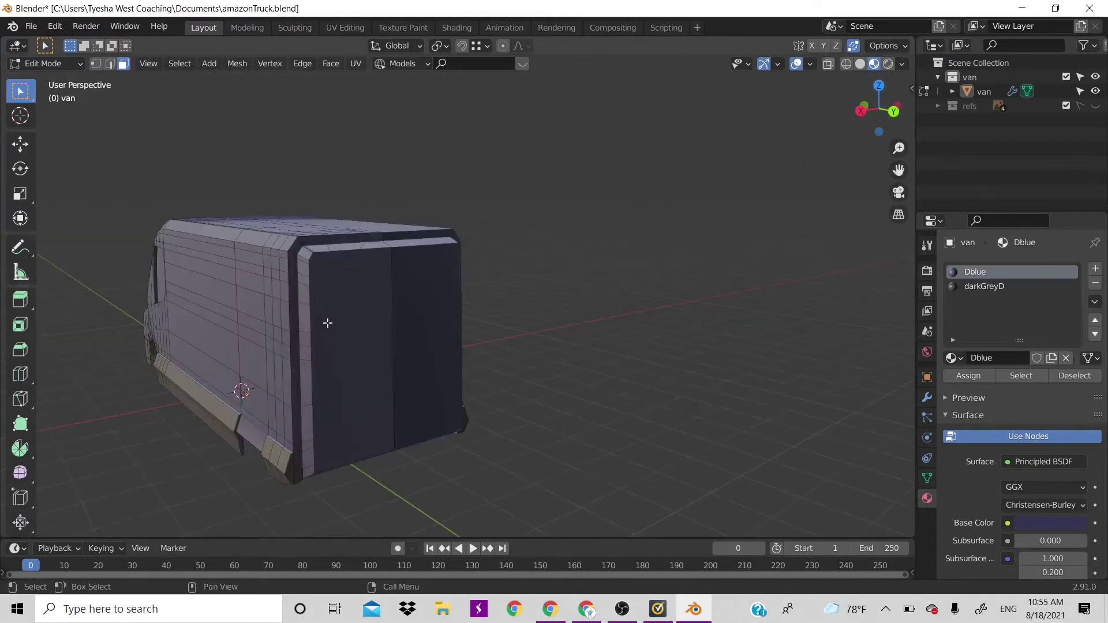
click(303, 327)
ctrl+click(307, 390)
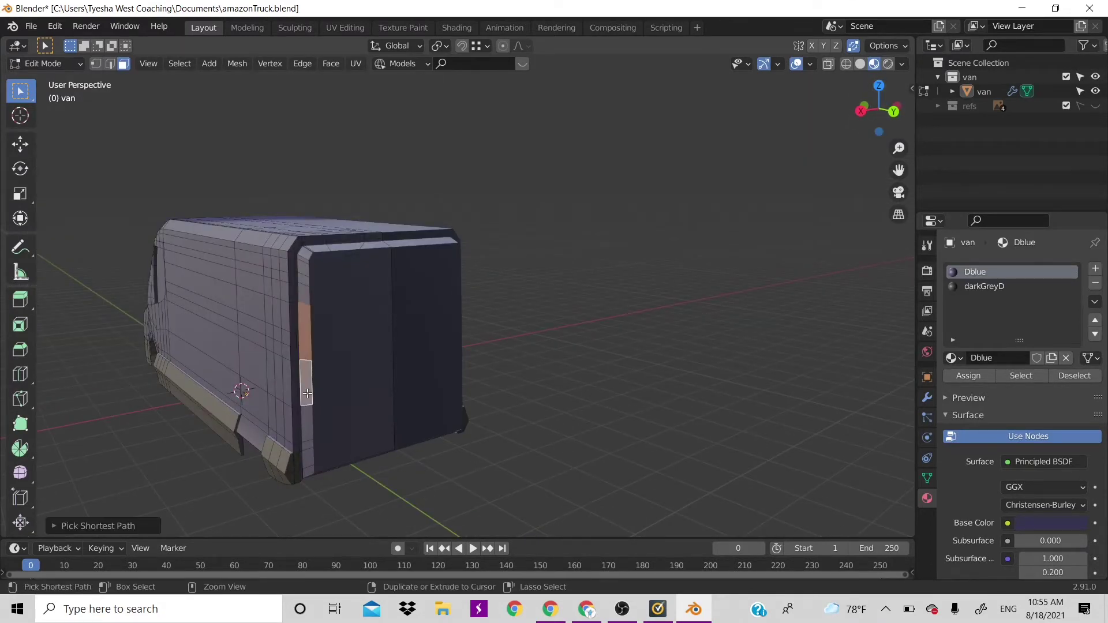
click(294, 307)
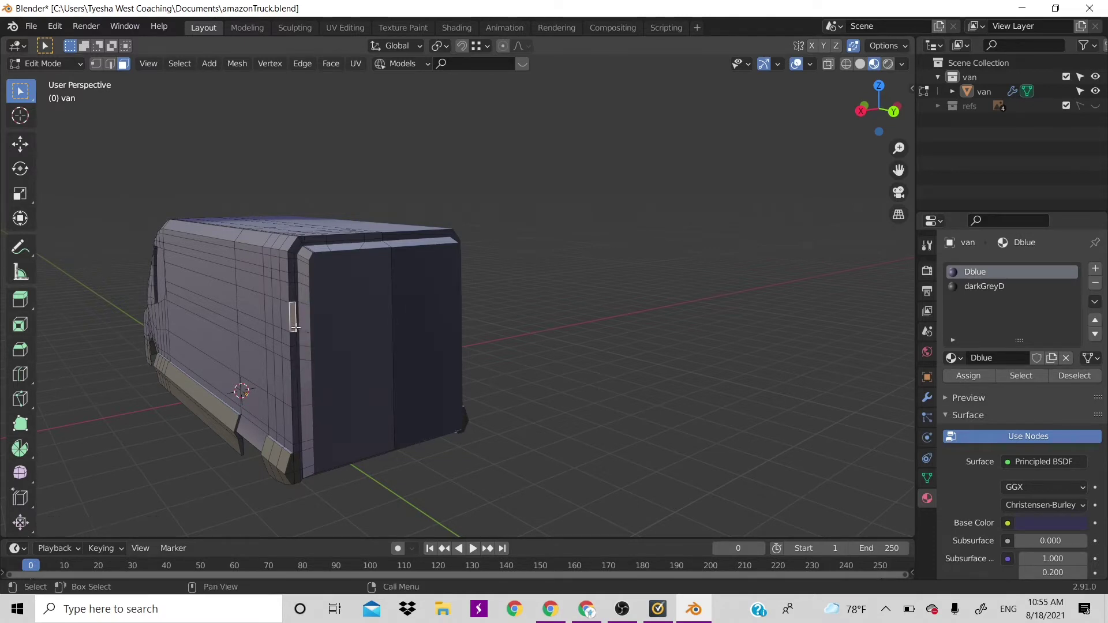
ctrl+click(294, 372)
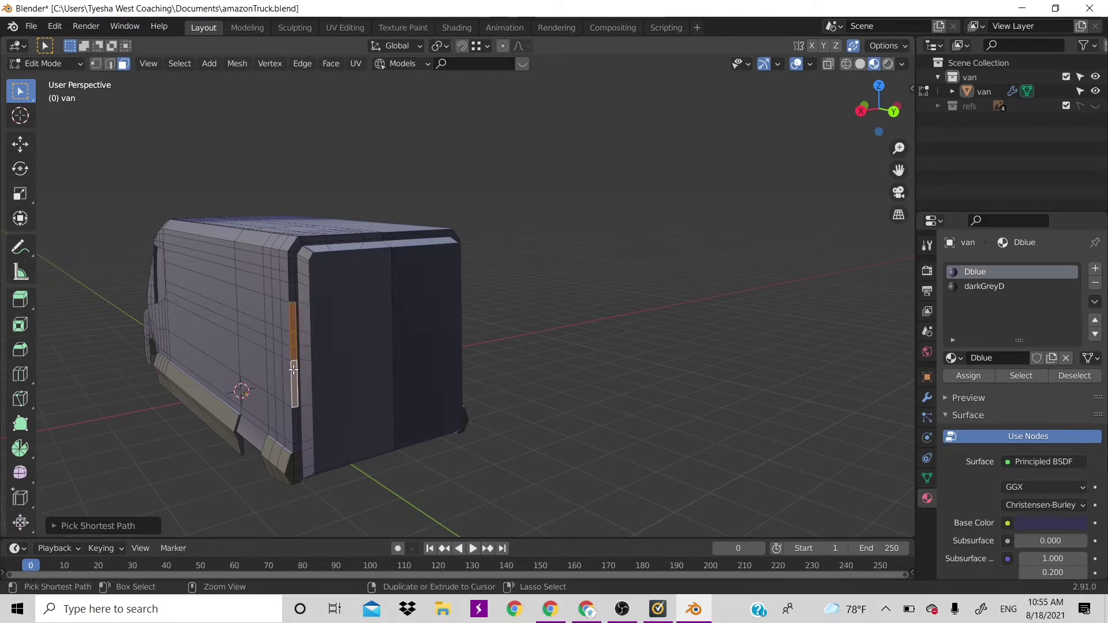
ctrl+click(305, 399)
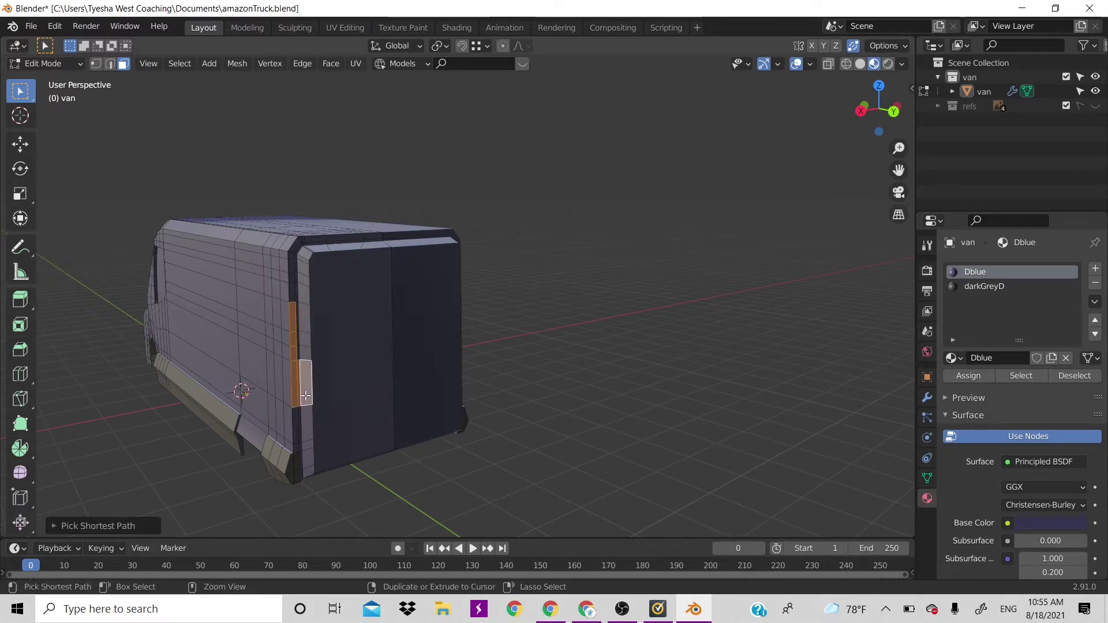
ctrl+click(300, 354)
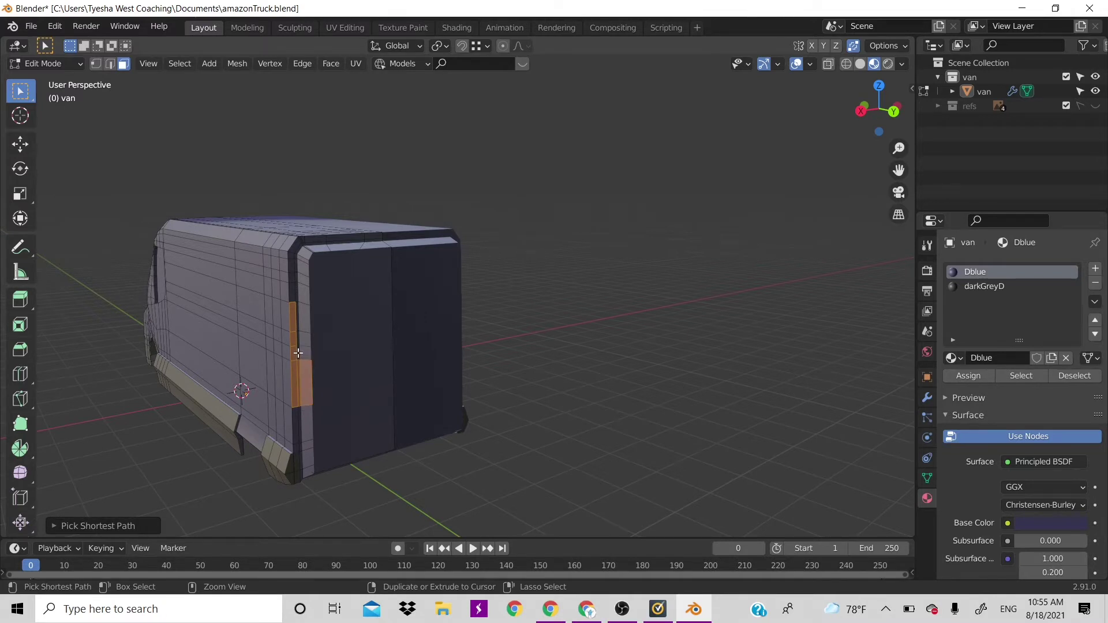
ctrl+click(296, 344)
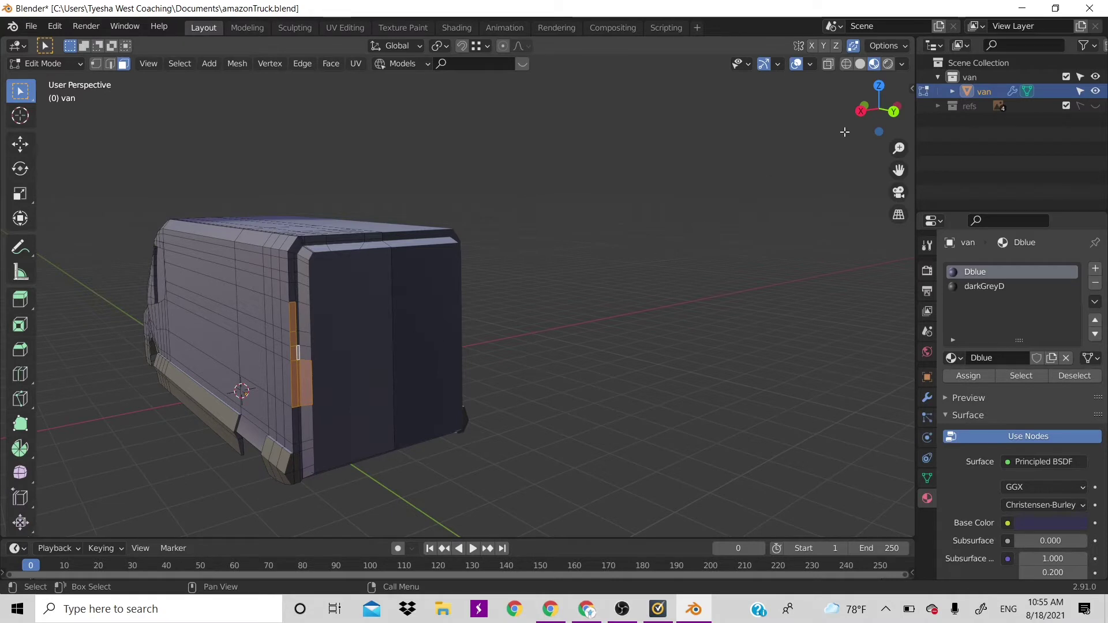
Add a new material slot holding a material named TailLight.
click(1096, 270)
click(991, 358)
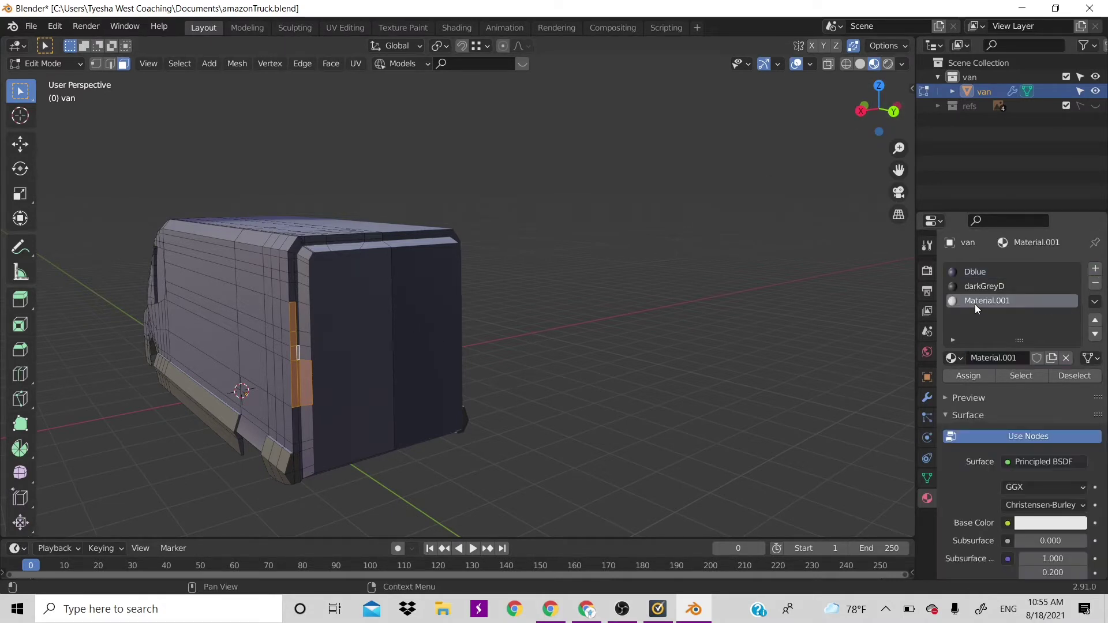
double_click(975, 302)
text(TailLight)
key(Return)
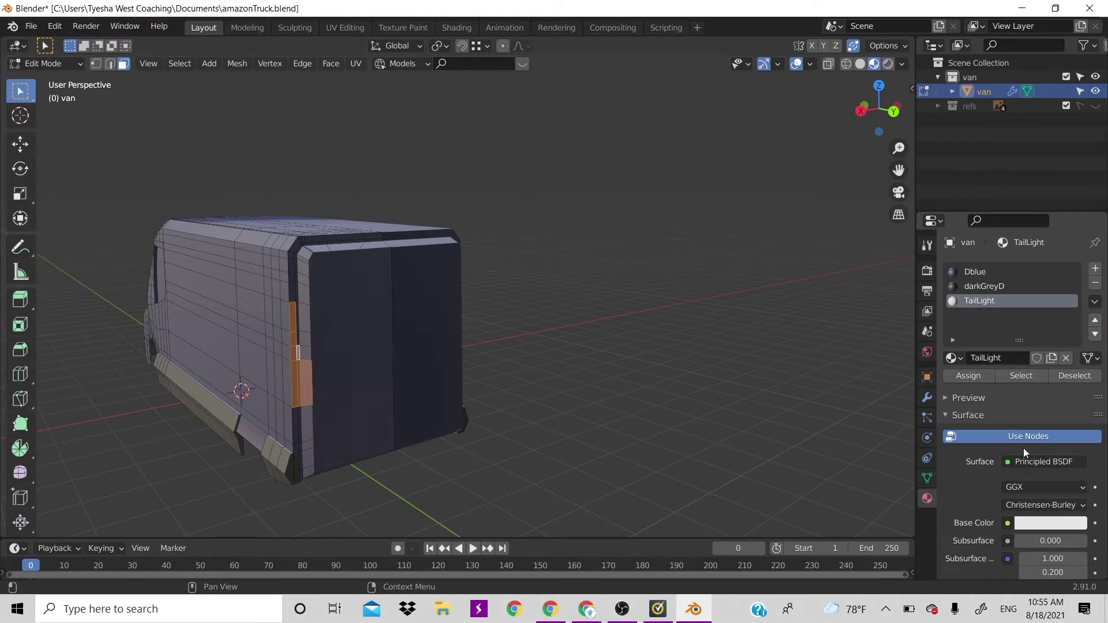
Set the TailLight emission colour to bright red.
click(1030, 523)
scroll(1030, 528, down, 15)
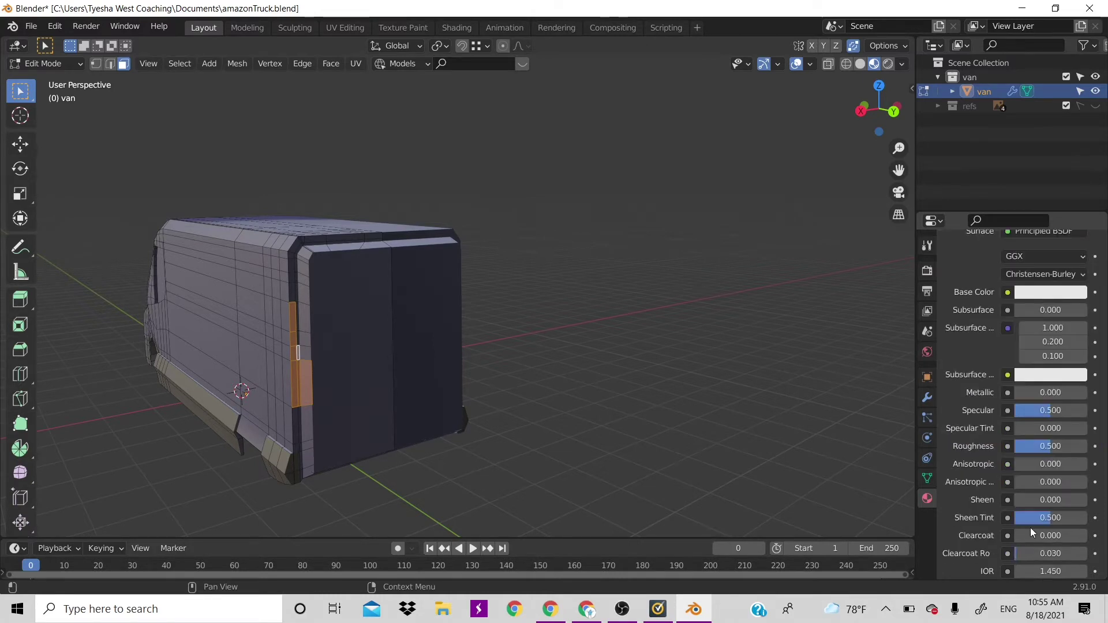
scroll(1033, 489, up, 5)
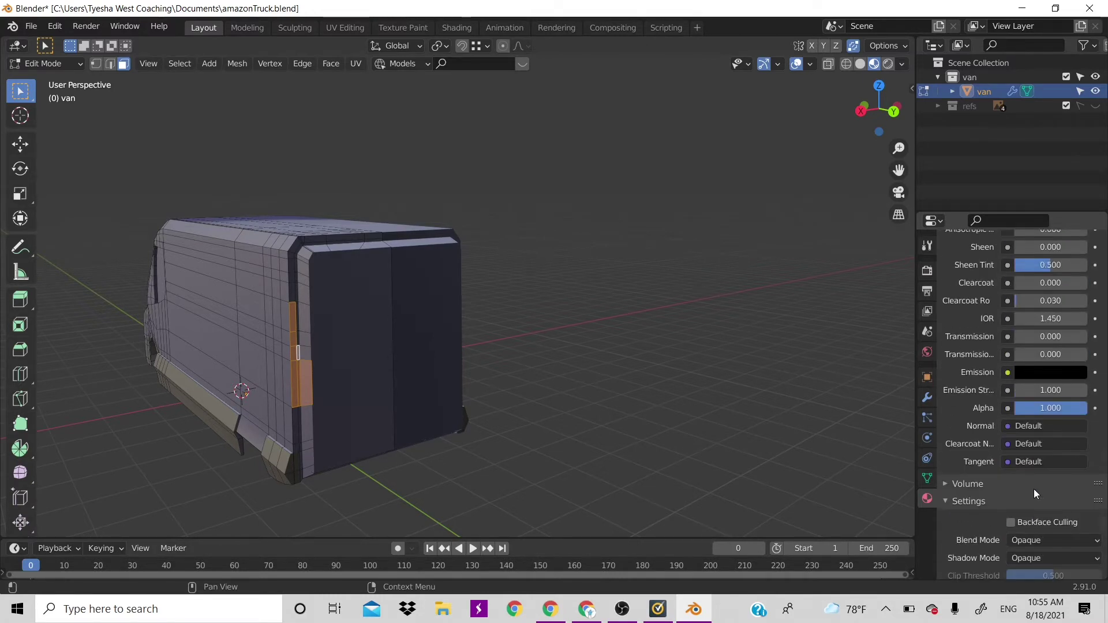
click(1036, 359)
drag(1076, 241, 1076, 189)
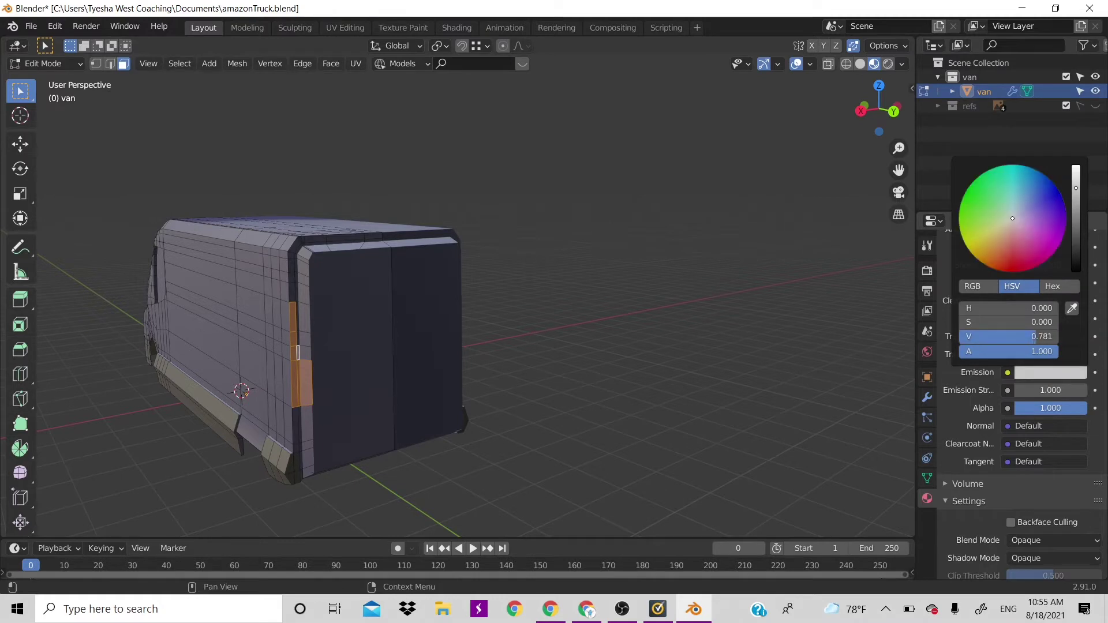
drag(1003, 232, 1015, 267)
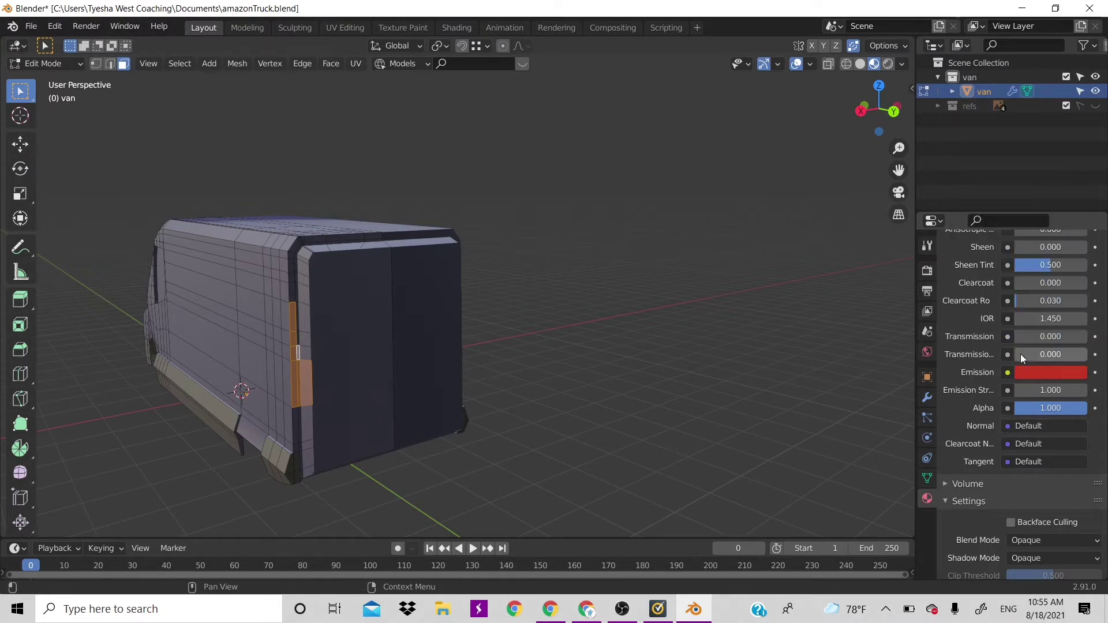
scroll(1020, 354, up, 10)
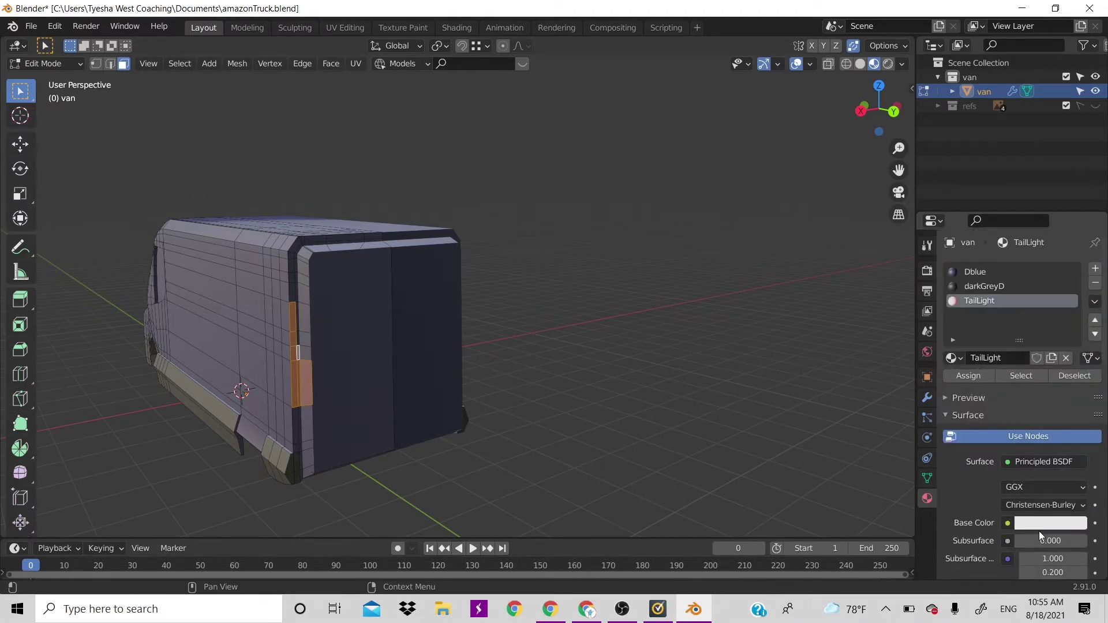
Make the TailLight base colour saturated red, assign it to the strip, and exit Edit Mode.
click(1038, 531)
click(1012, 387)
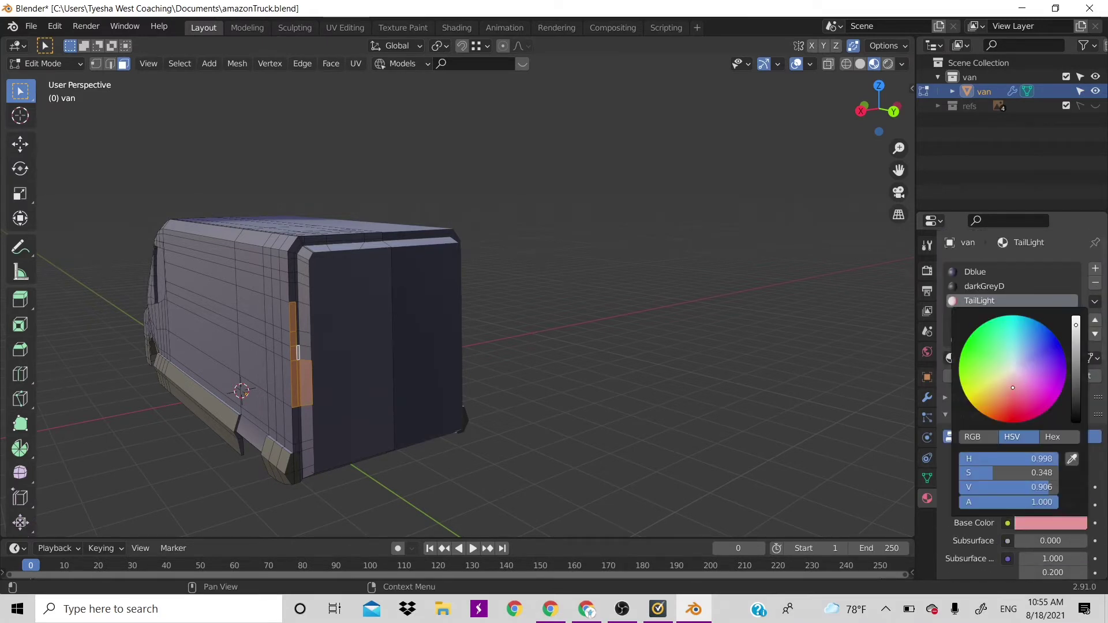
drag(1013, 387, 1012, 412)
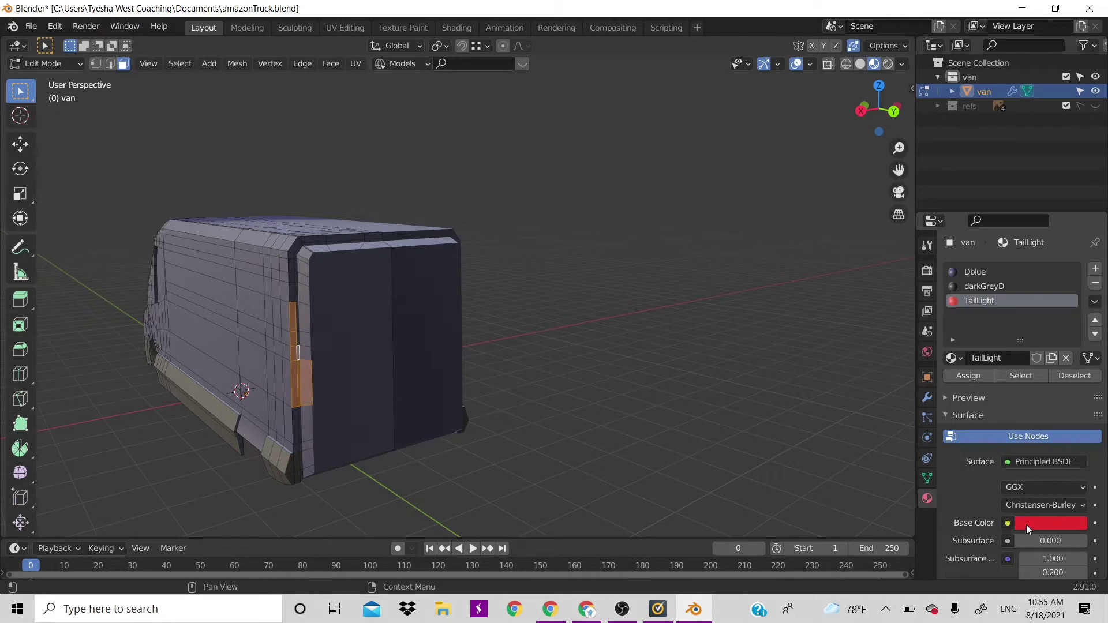
click(961, 376)
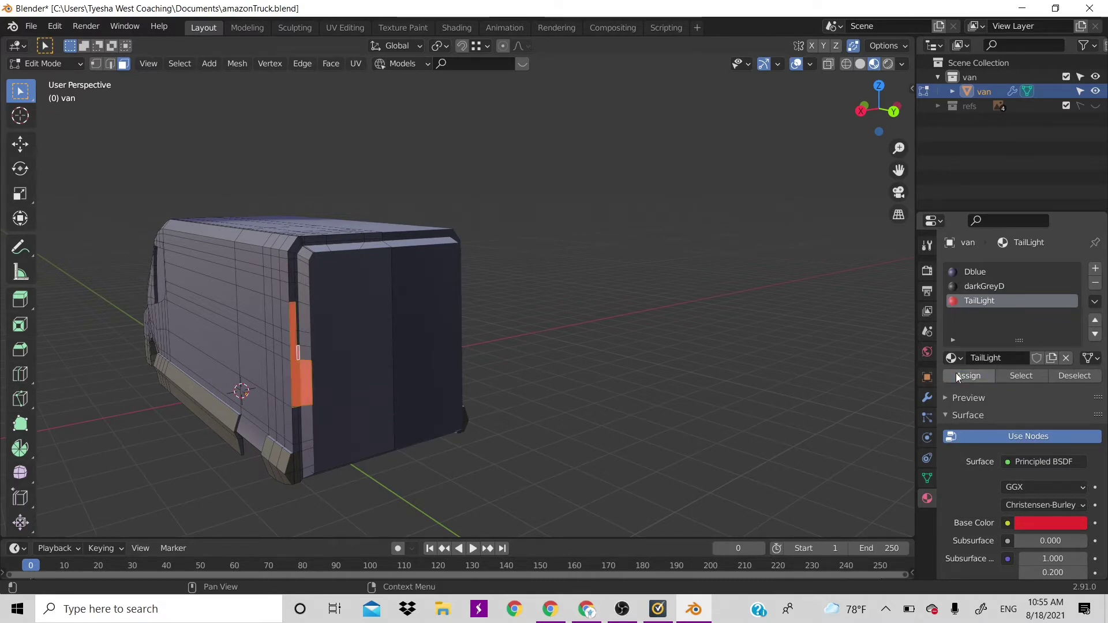
key(Tab)
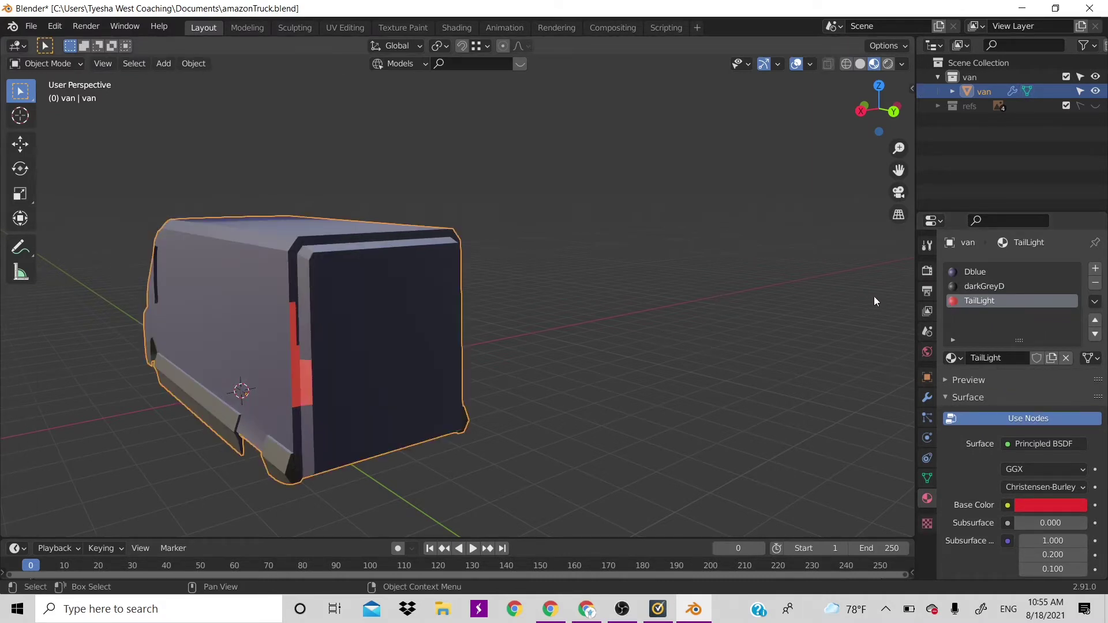
Enable Eevee Bloom with radius 7.618 and intensity 0.061.
click(925, 270)
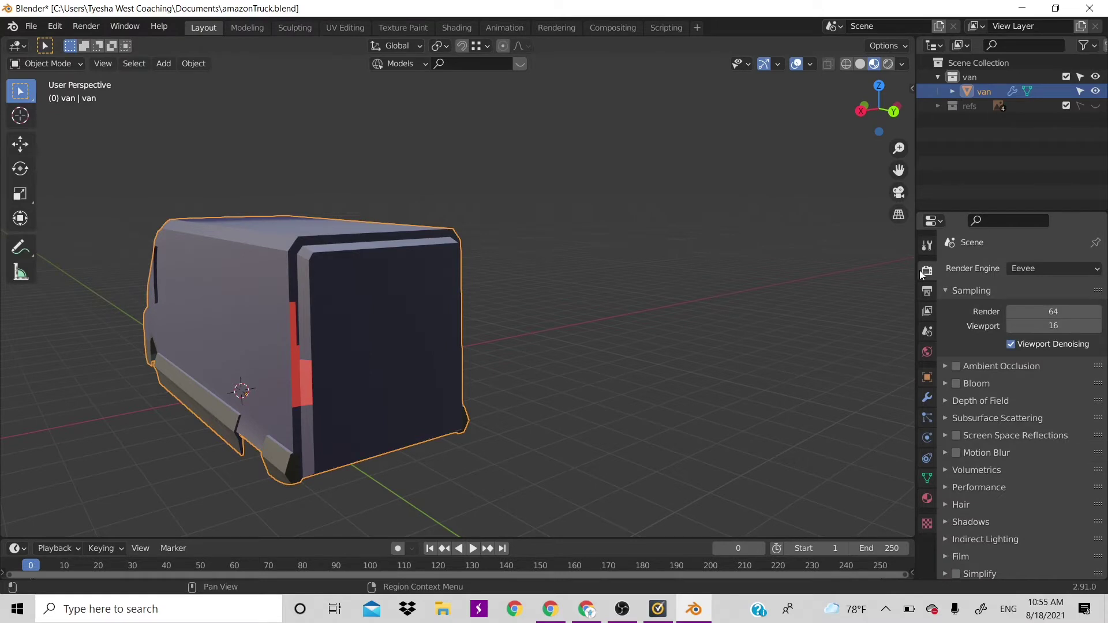
click(956, 383)
click(947, 383)
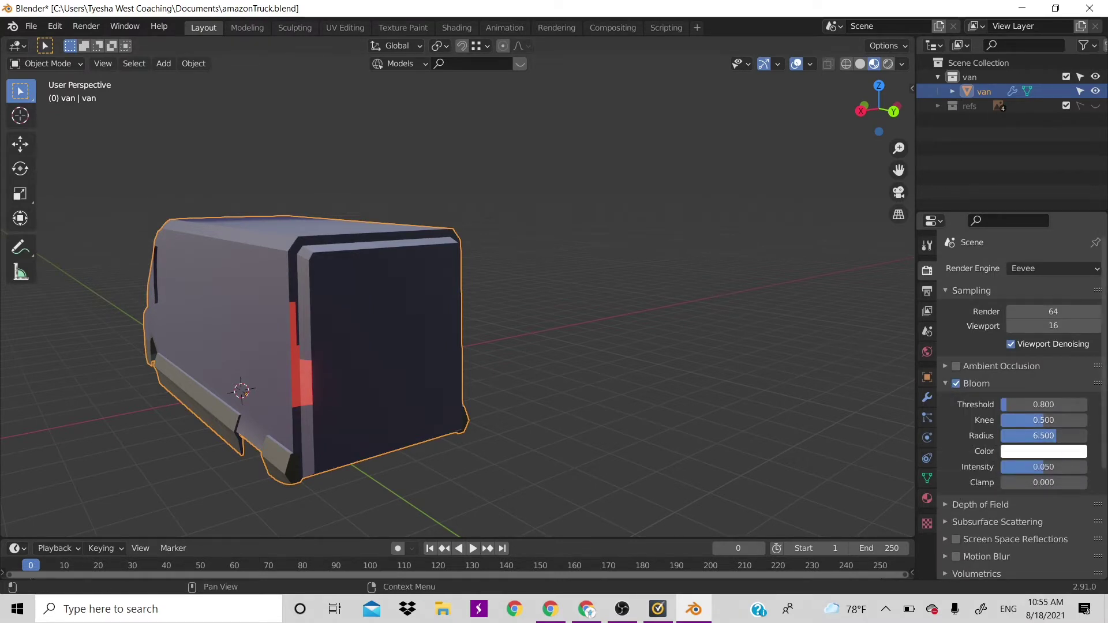
drag(1051, 437, 1076, 437)
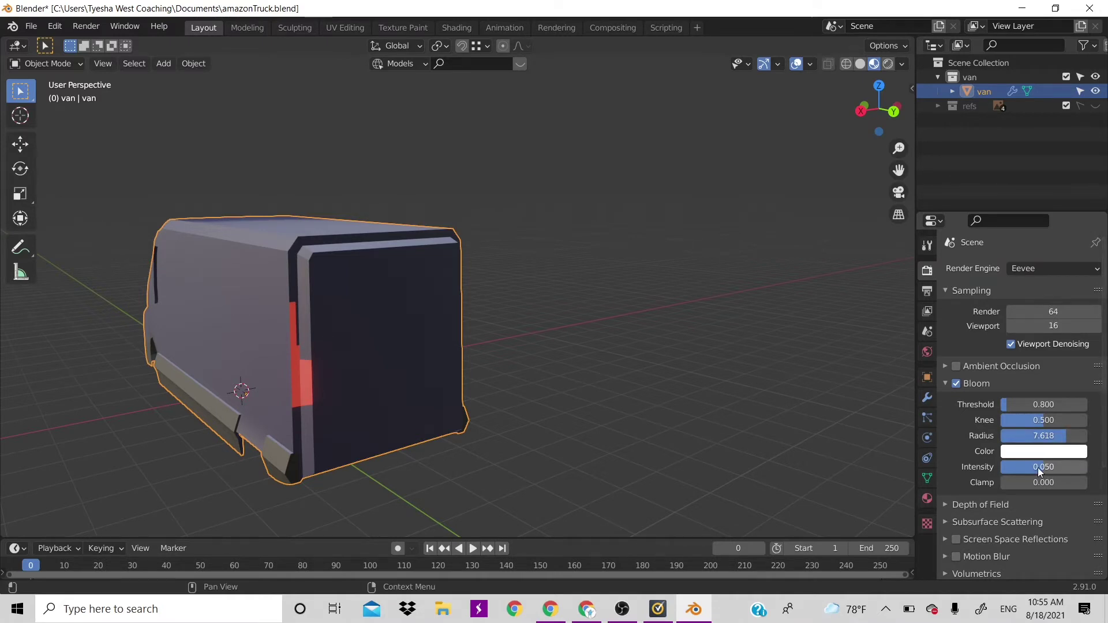
drag(1038, 467, 1044, 468)
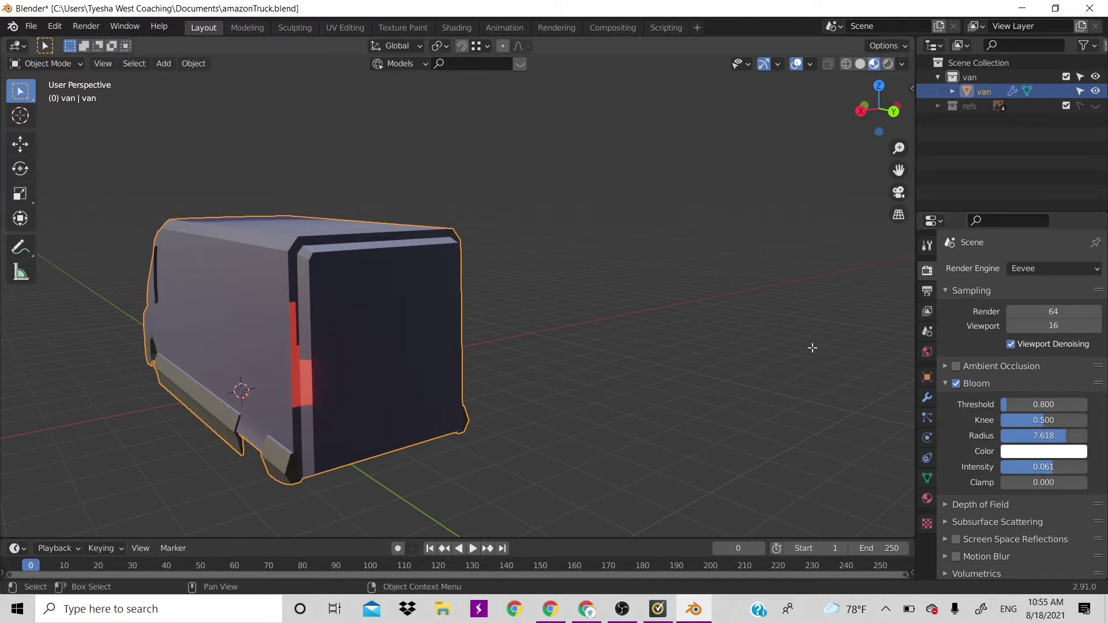
key(Tab)
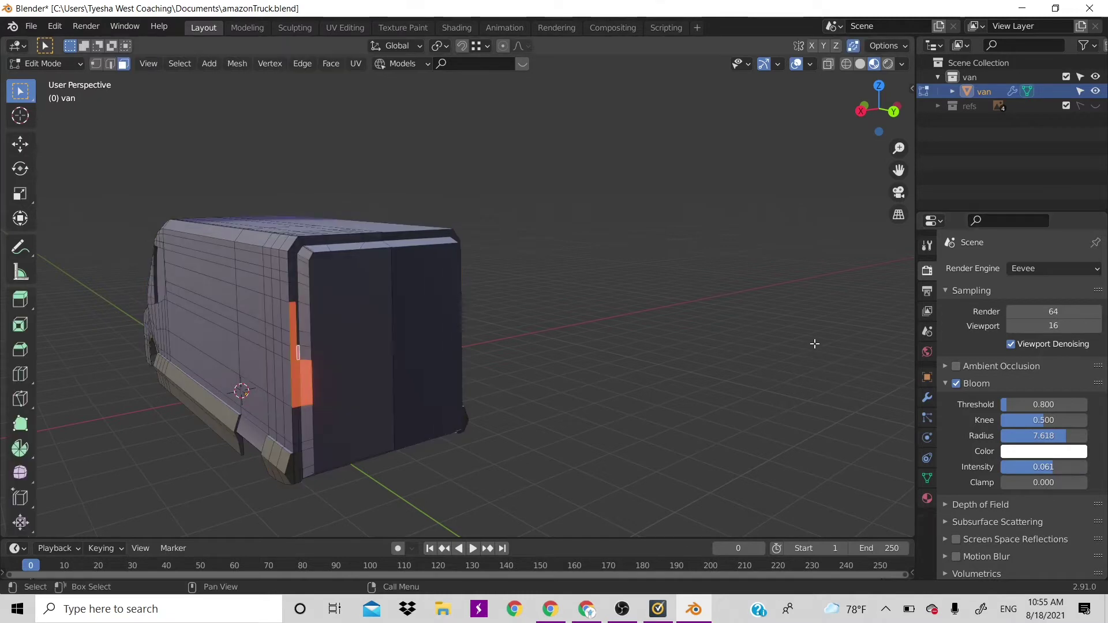
Return to the TailLight material settings and orbit around to the van's rear.
click(927, 377)
click(927, 397)
click(926, 419)
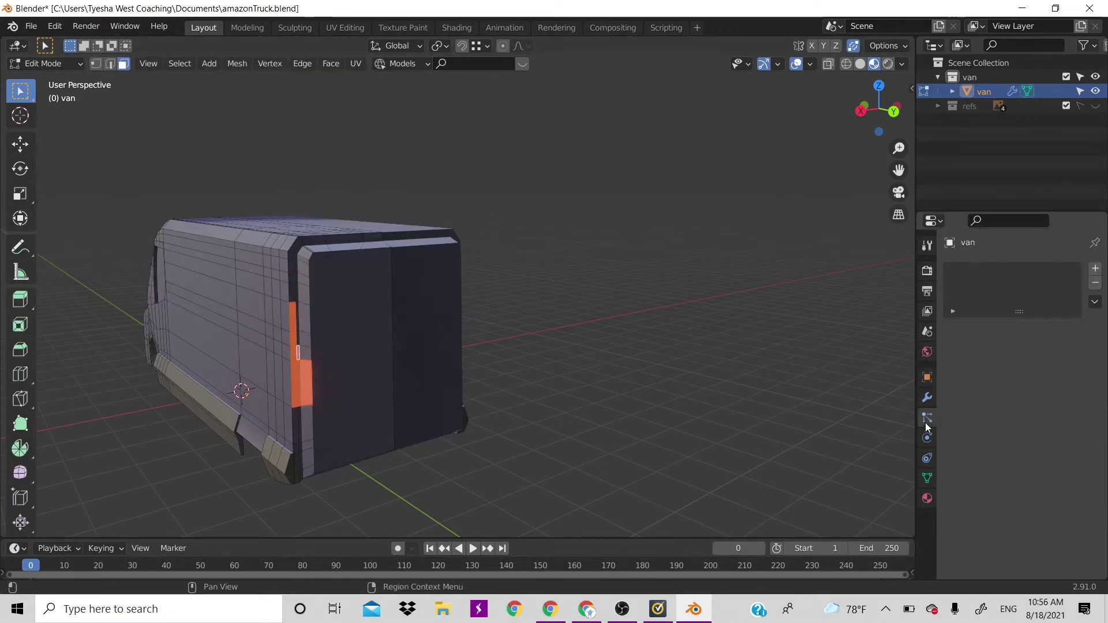
click(926, 456)
click(927, 496)
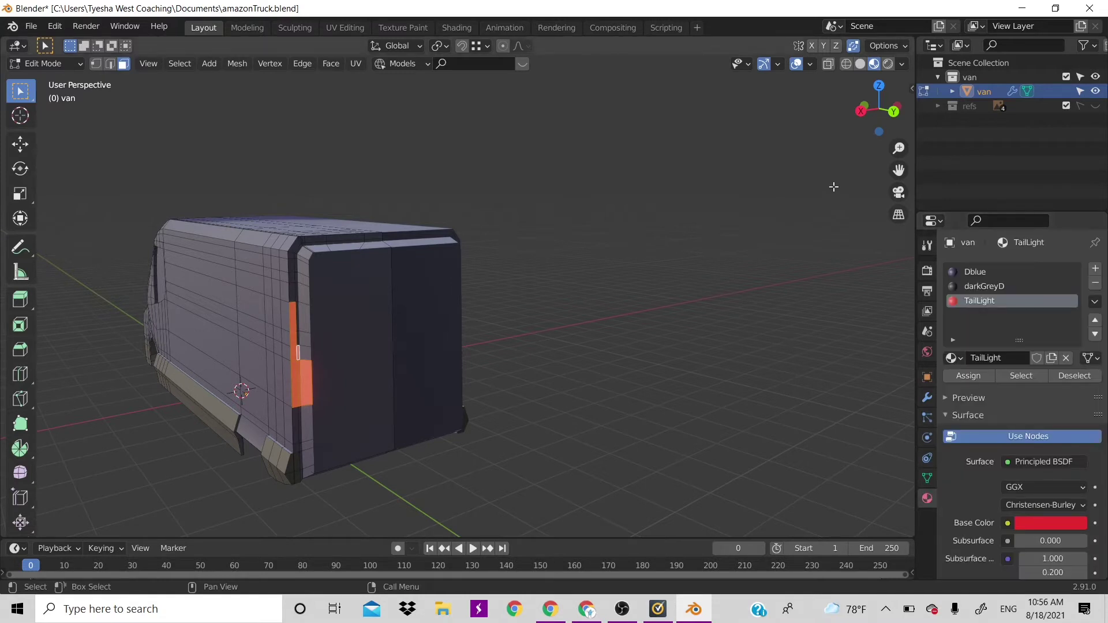
scroll(883, 113, up, 6)
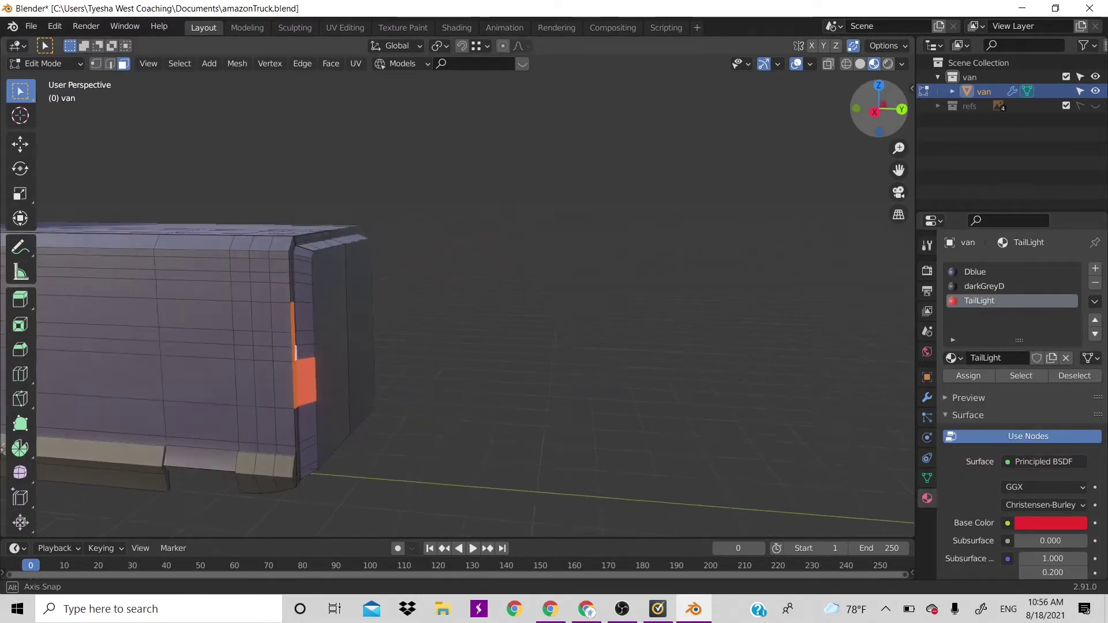
drag(883, 112, 648, 234)
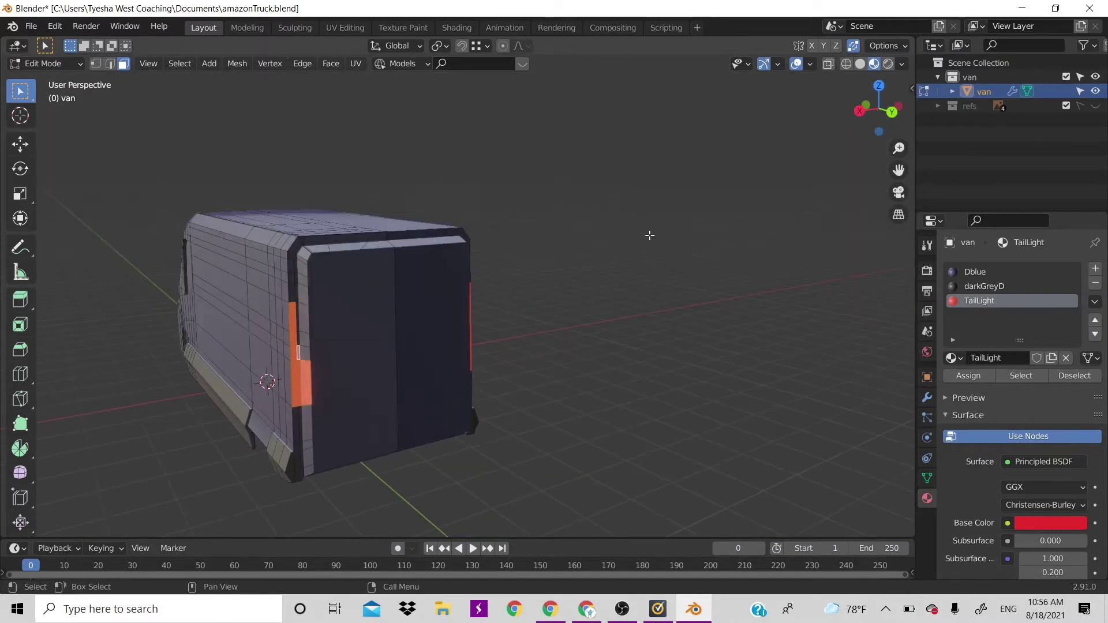
drag(853, 110, 534, 260)
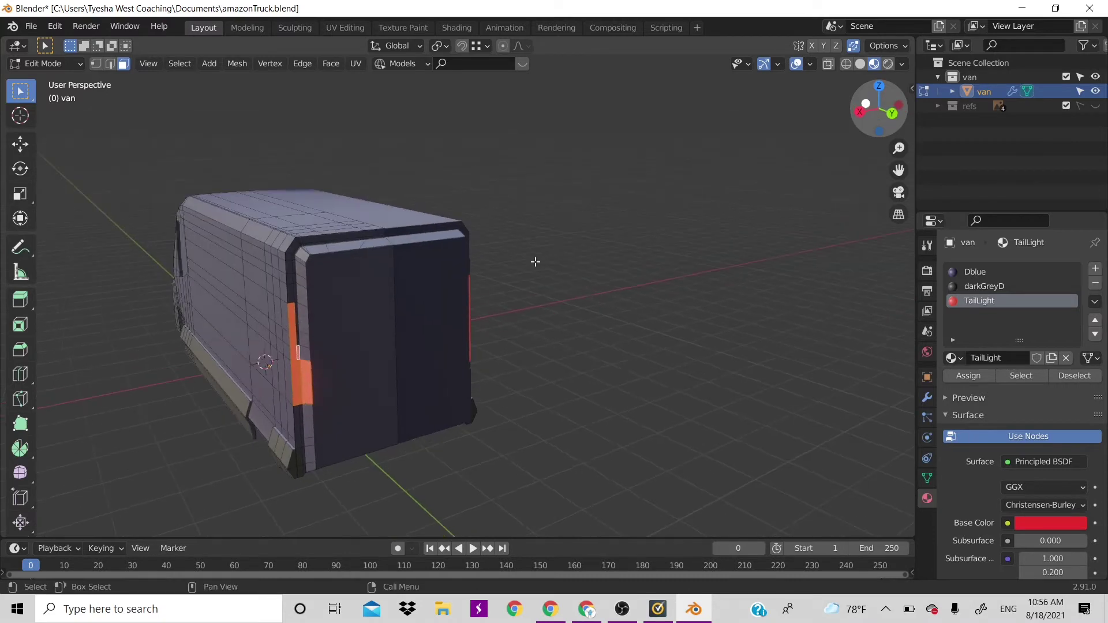
key(Tab)
key(Tab)
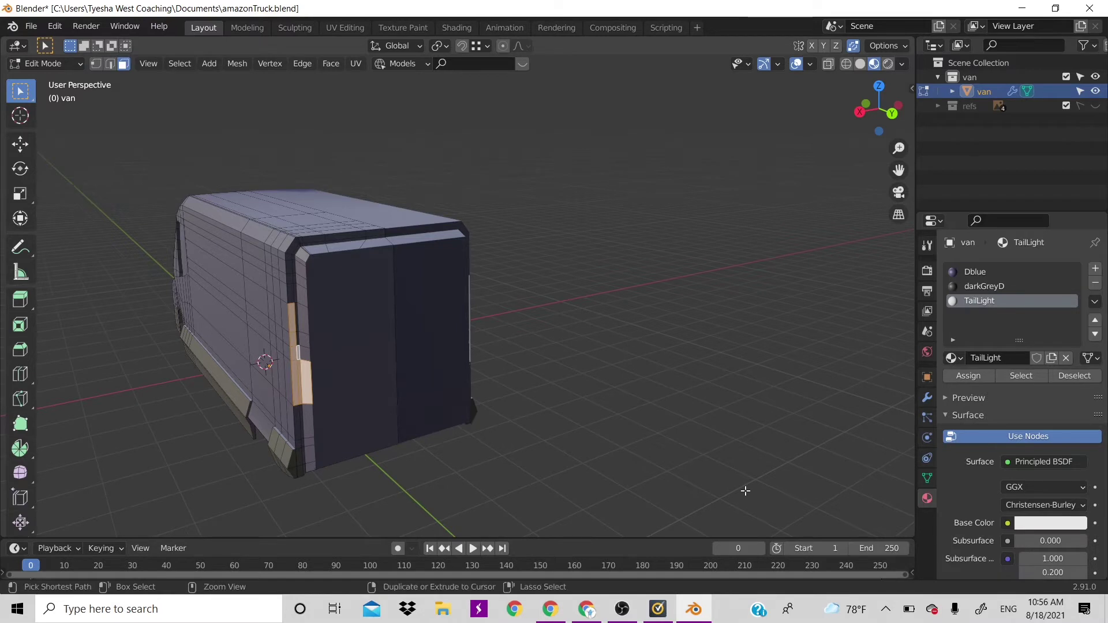
Unlink TailLight from its slot, then undo to restore it.
key(Tab)
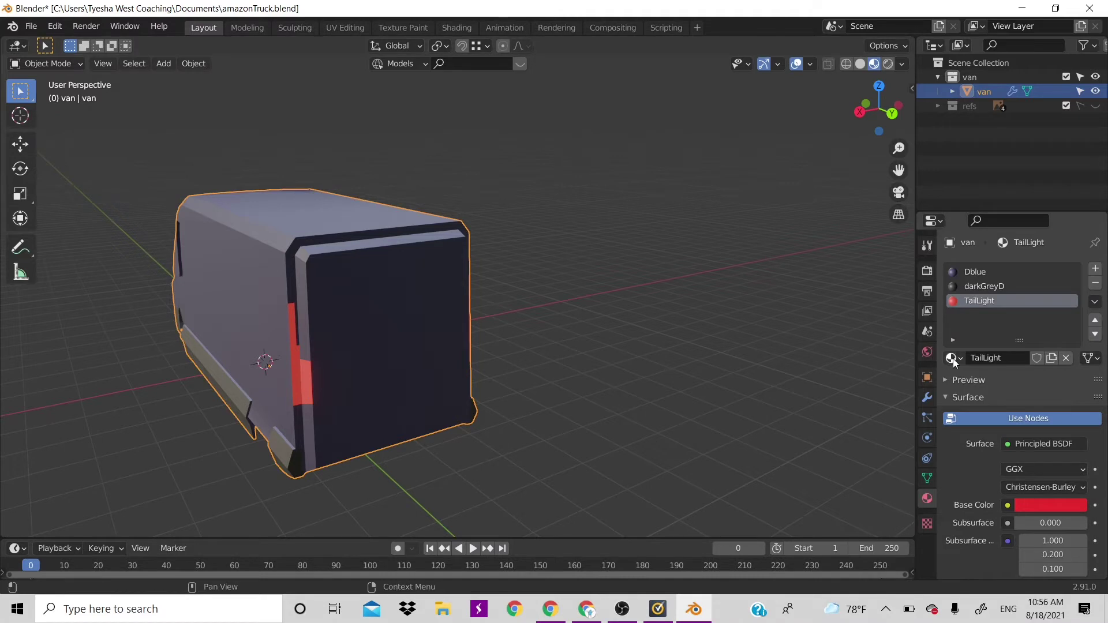
click(1068, 358)
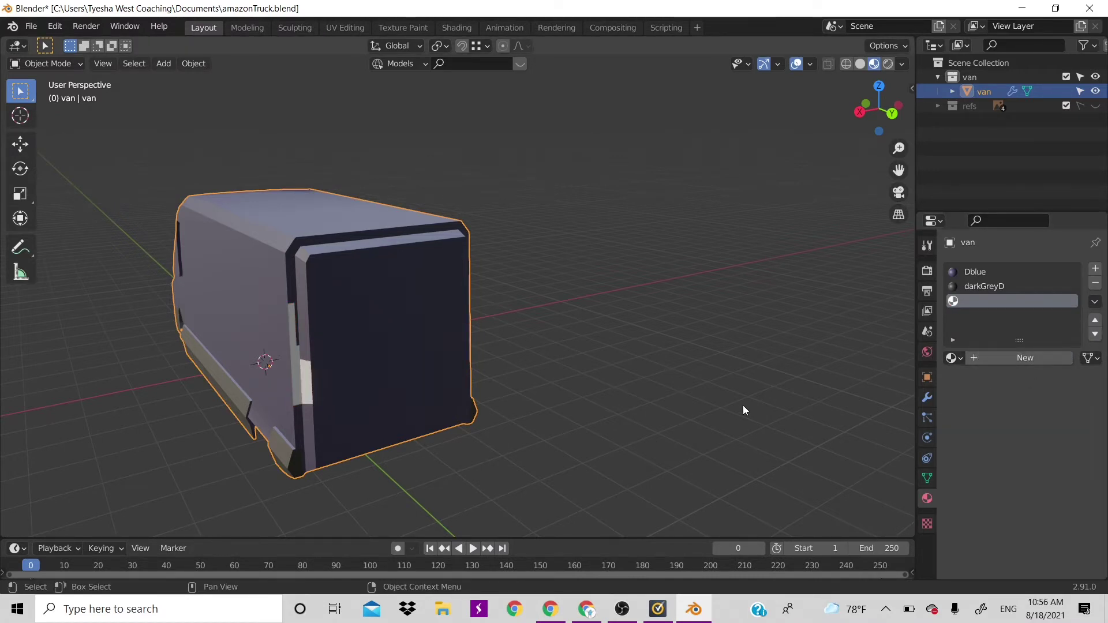
click(987, 272)
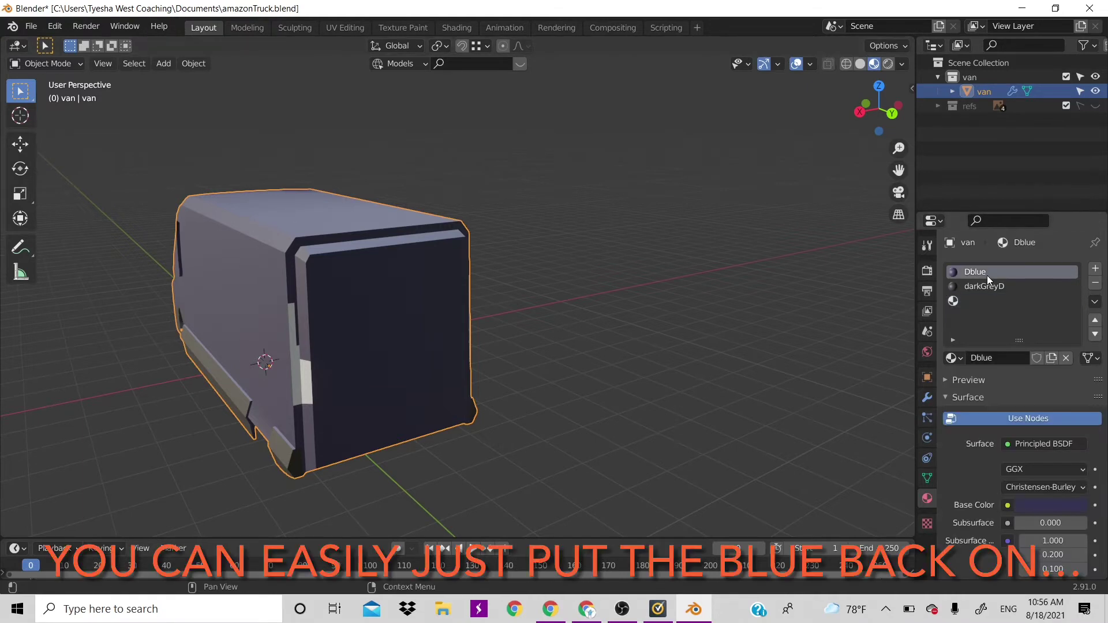
key(ctrl+z)
key(ctrl+z)
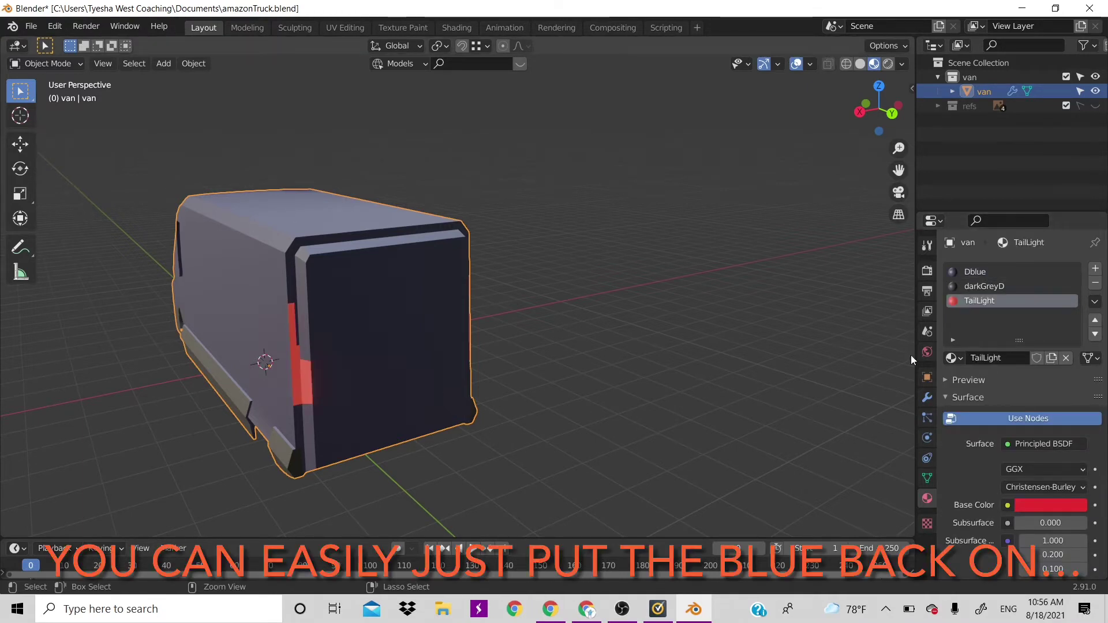
Assign the Dblue body material to the selected tail-light faces in Edit Mode.
key(Tab)
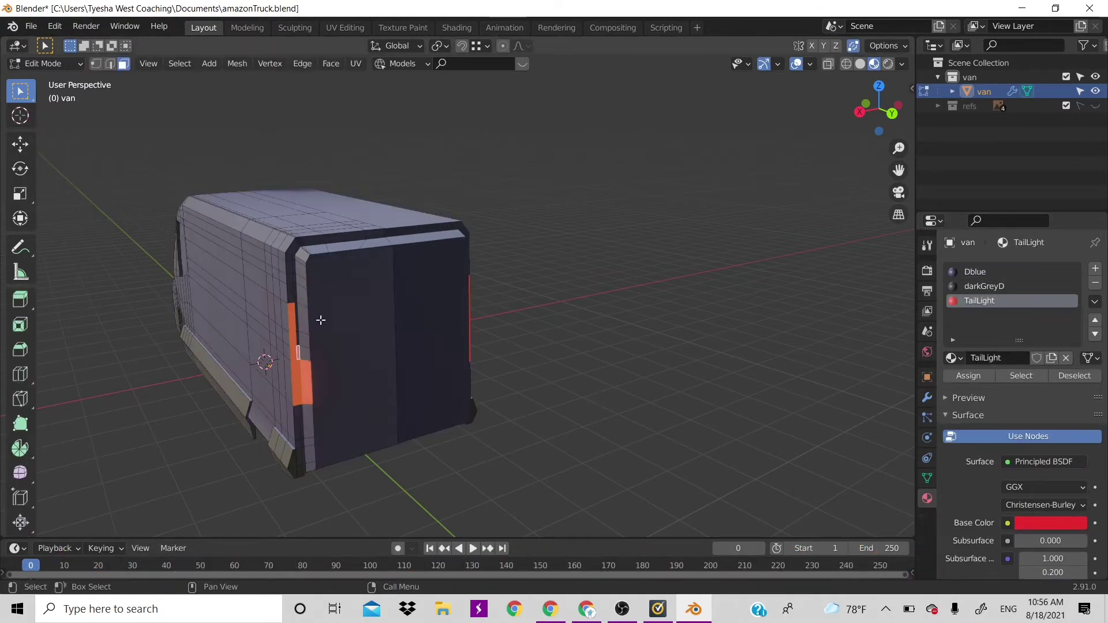
click(973, 274)
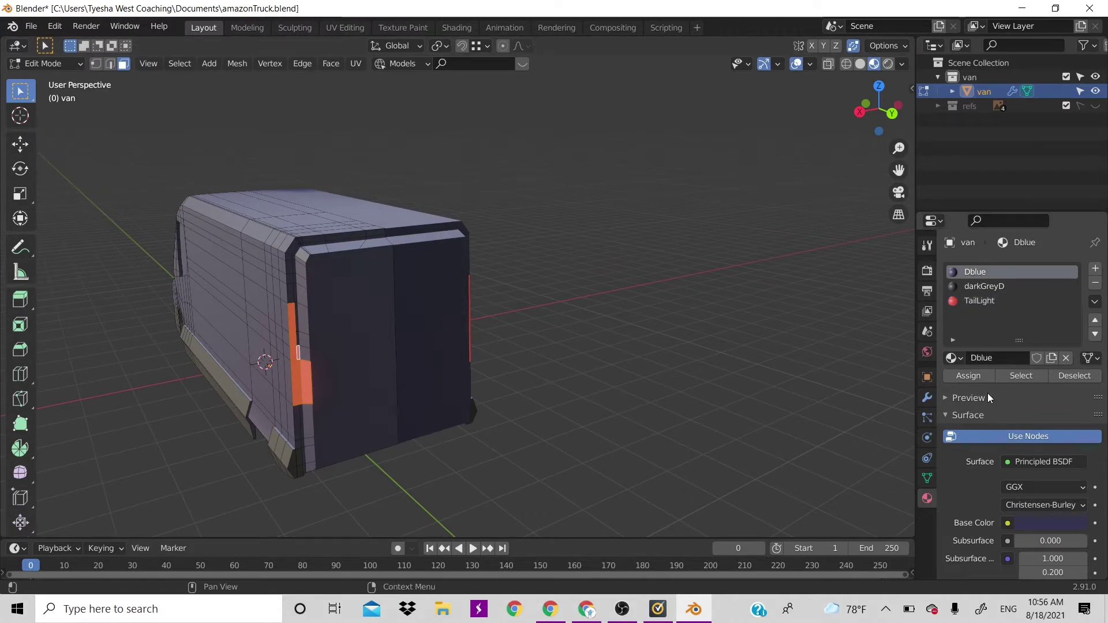
click(968, 376)
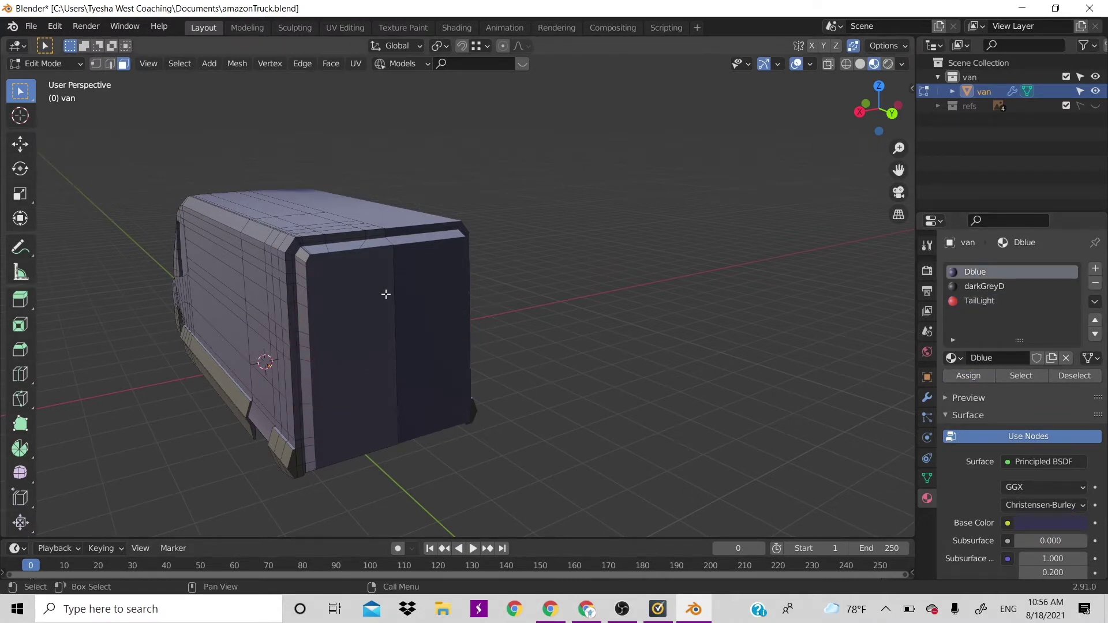
drag(879, 110, 591, 149)
Select the narrow rear left edge strip, assign it TailLight, and return to Object Mode.
click(297, 323)
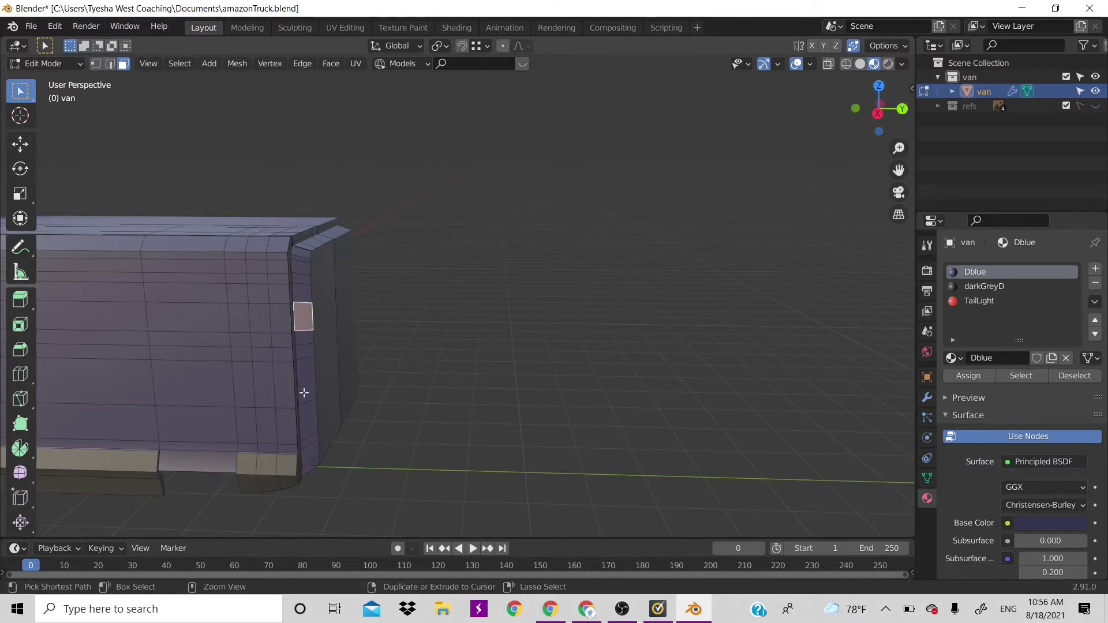
ctrl+click(307, 381)
ctrl+click(310, 411)
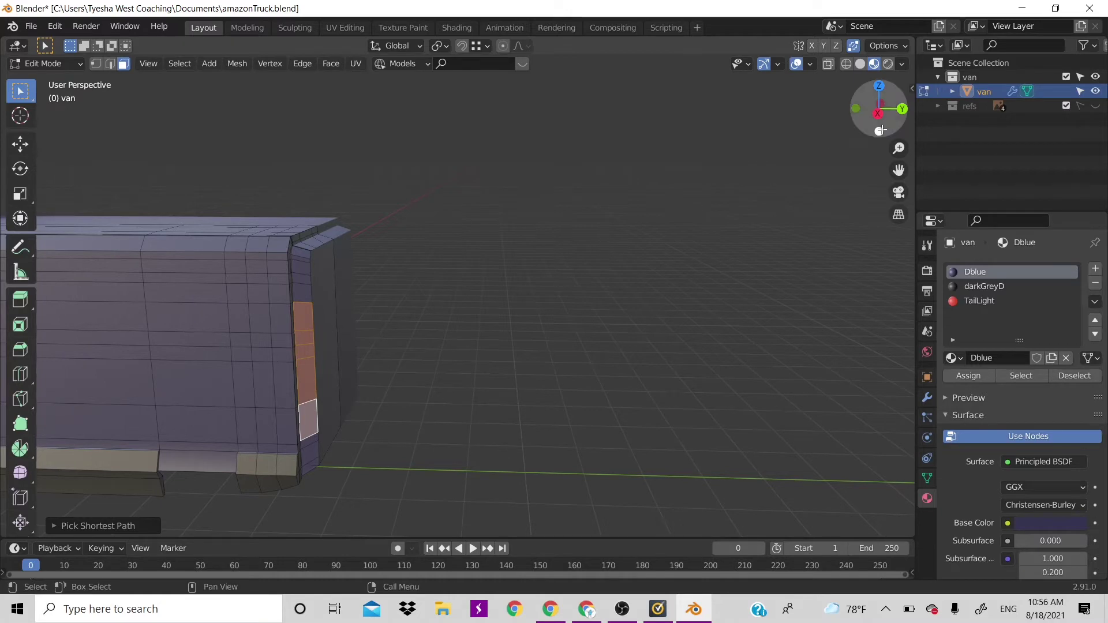
drag(874, 130, 486, 352)
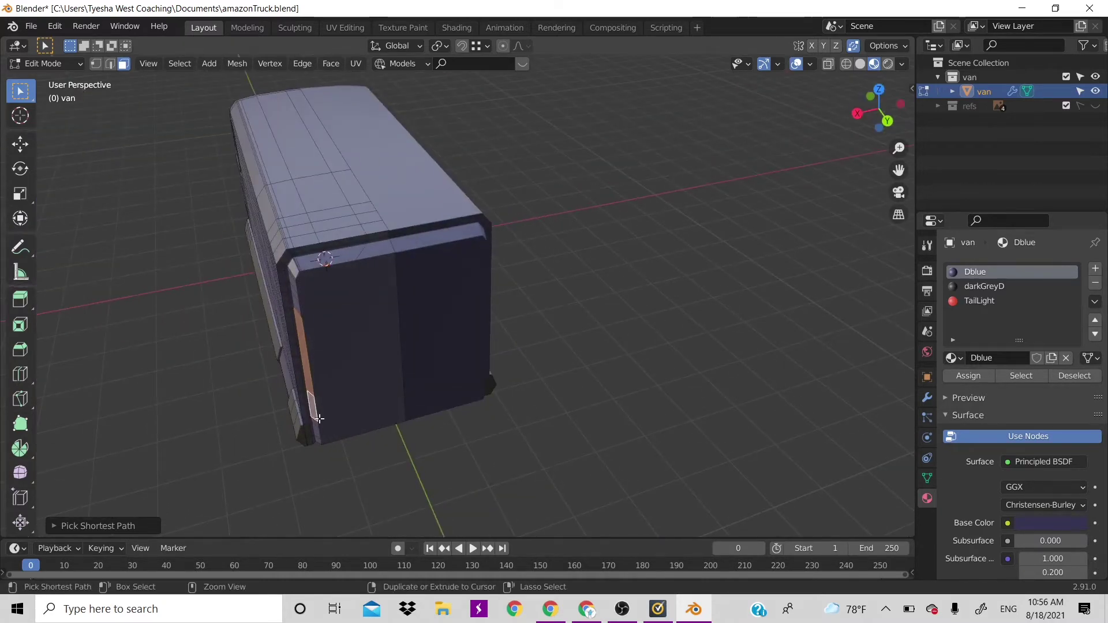
key(ctrl+r)
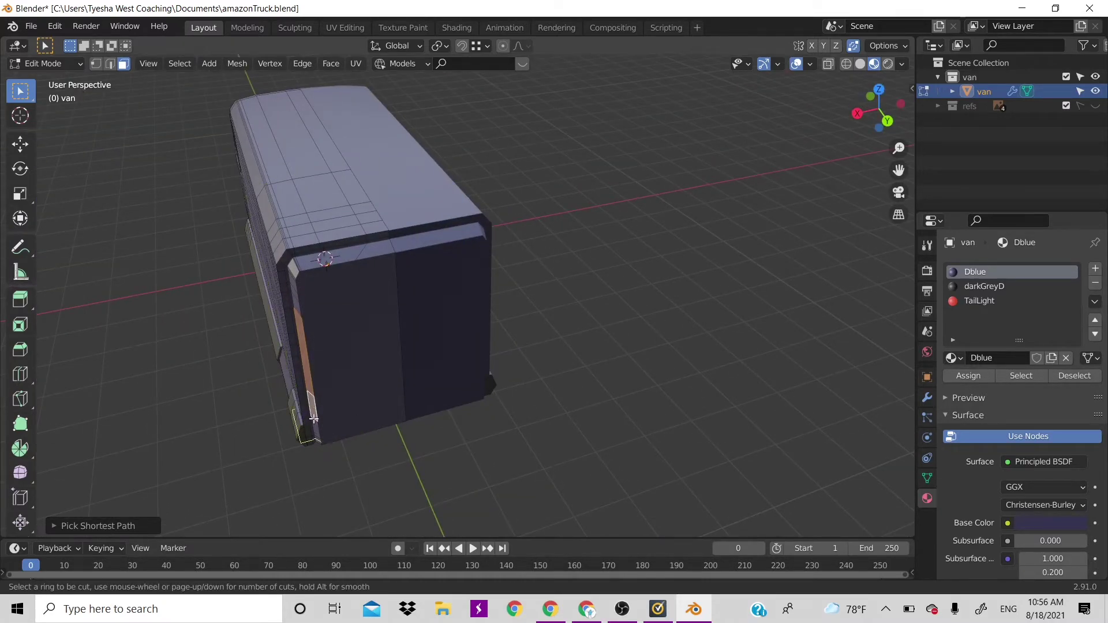
key(Escape)
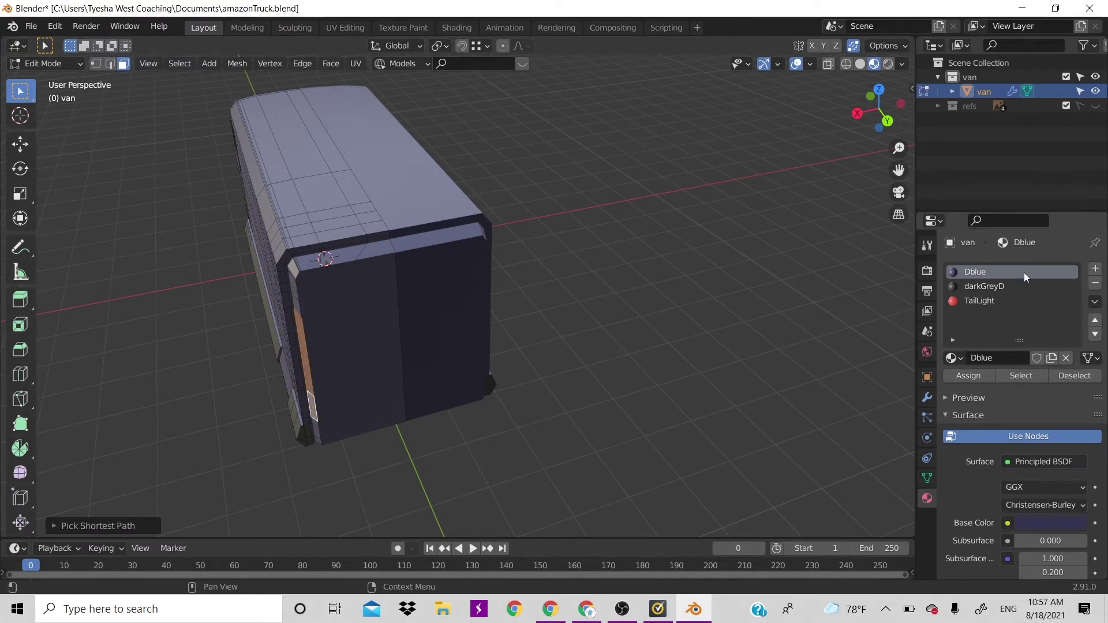
click(1011, 299)
click(972, 375)
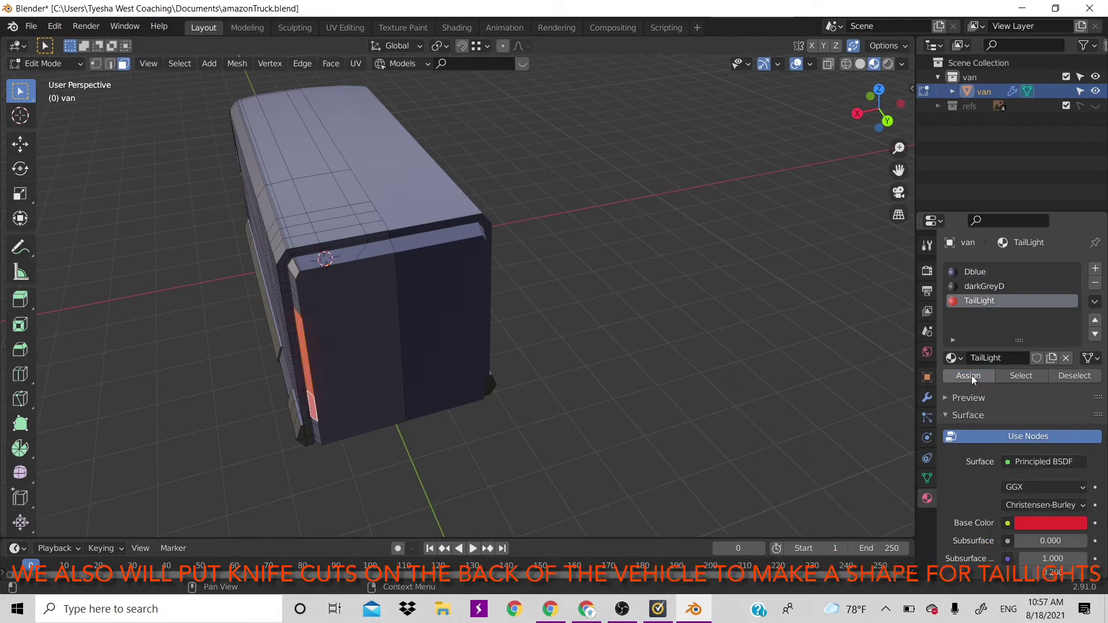
drag(878, 109, 597, 222)
key(Tab)
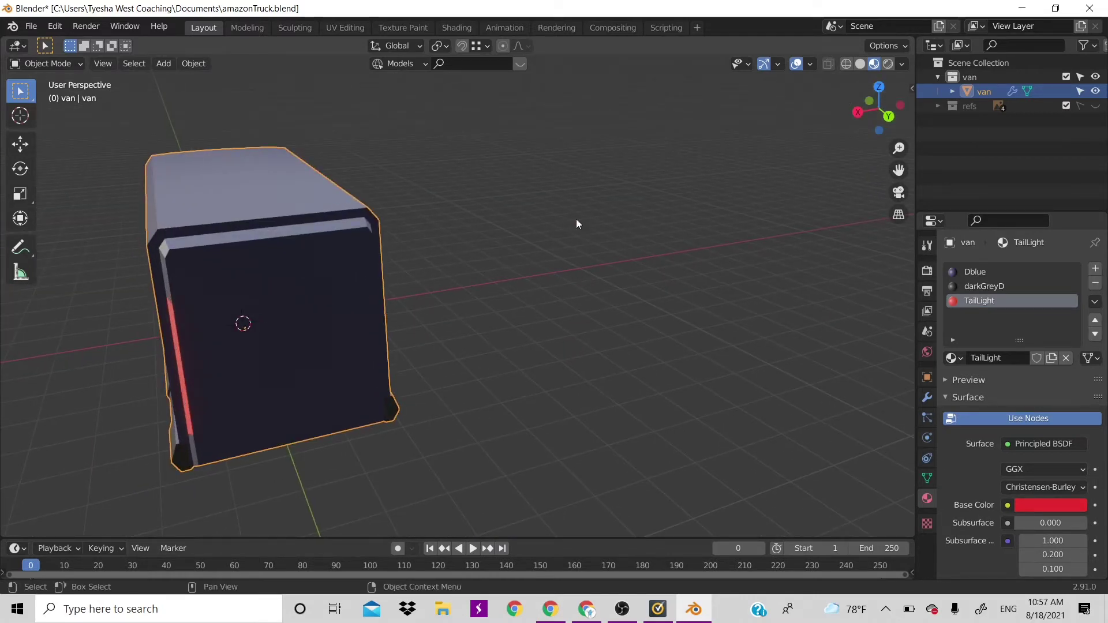
Enter Edit Mode in a zoomed Back Orthographic view of the van.
drag(878, 105, 487, 255)
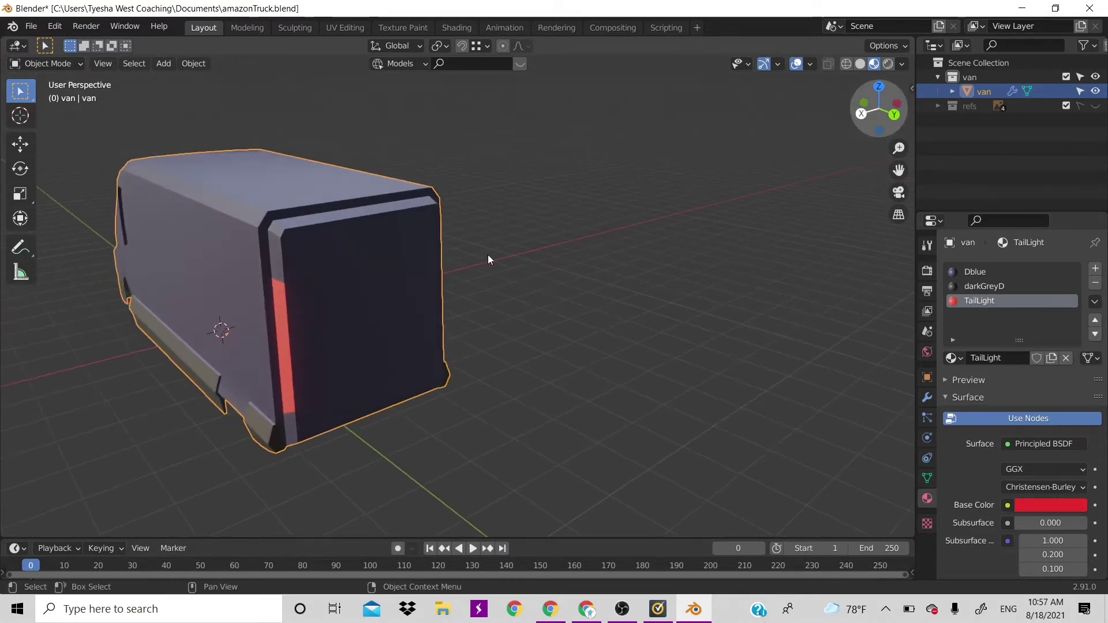
key(Tab)
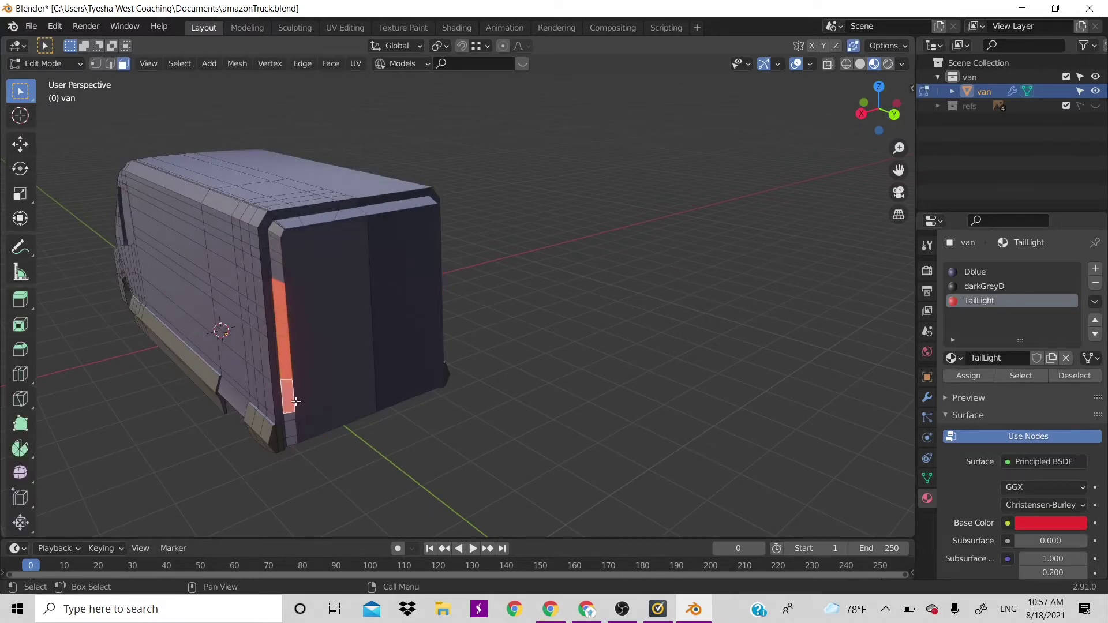
key(KP_1)
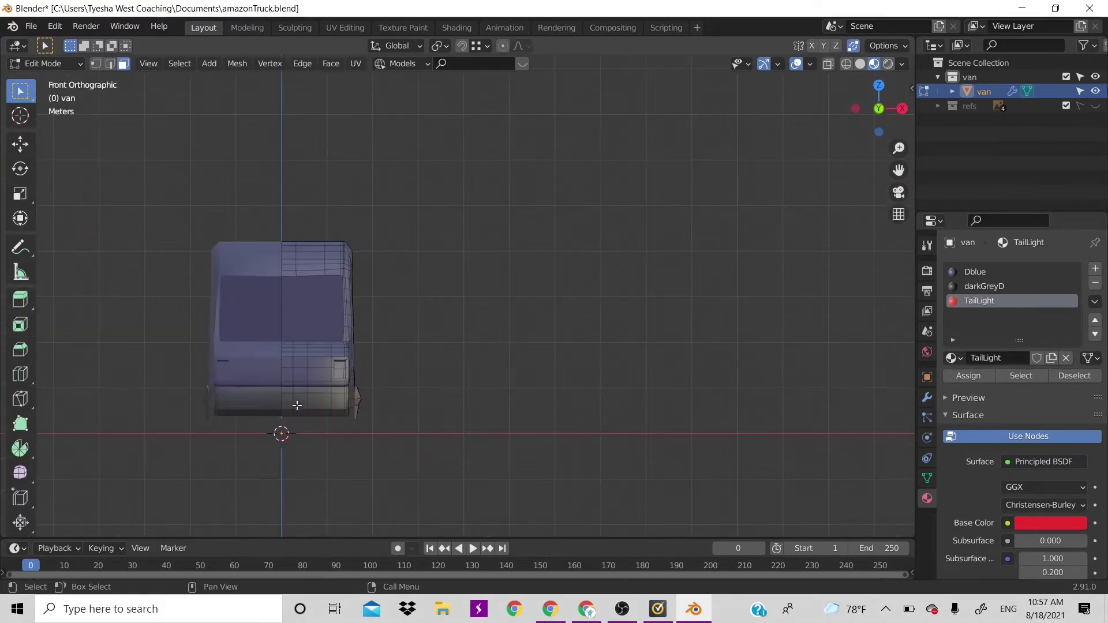
key(ctrl+KP_1)
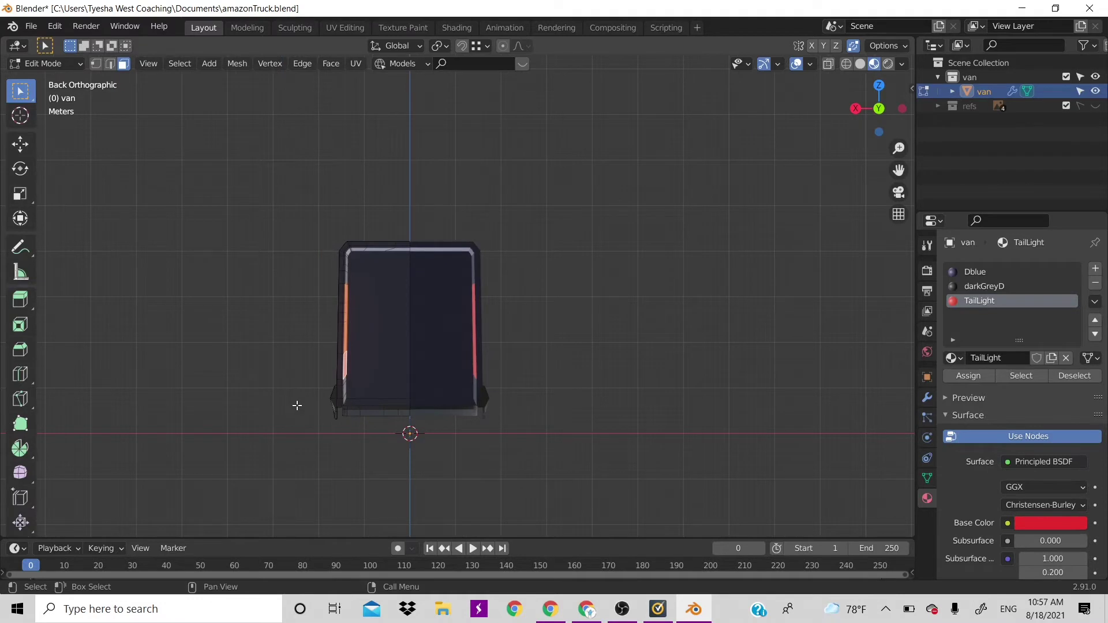
scroll(414, 336, up, 2)
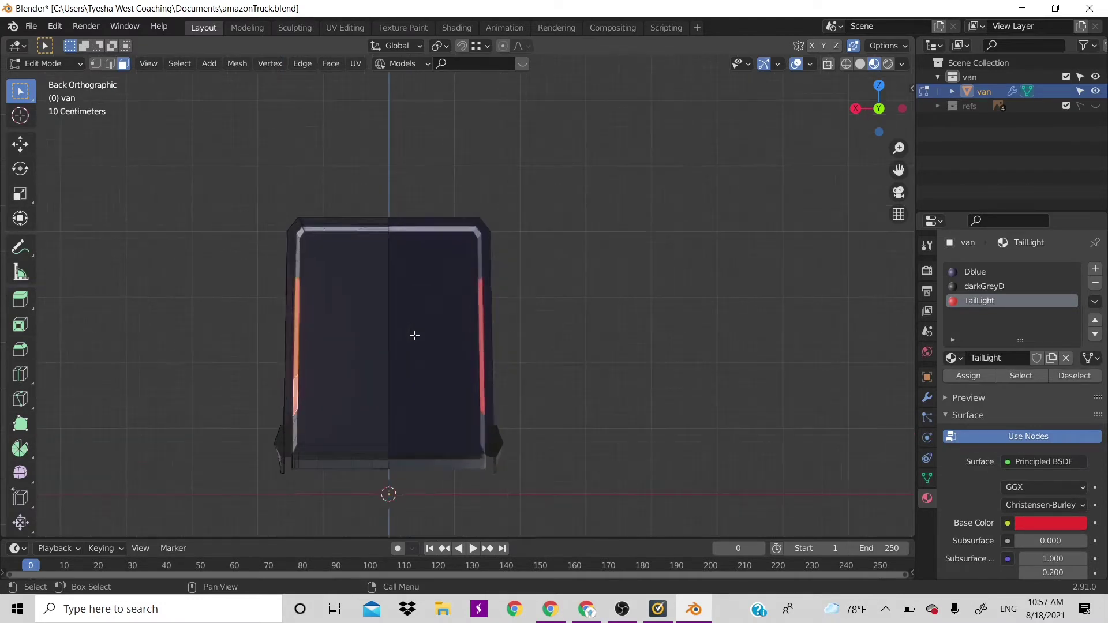
scroll(415, 335, up, 4)
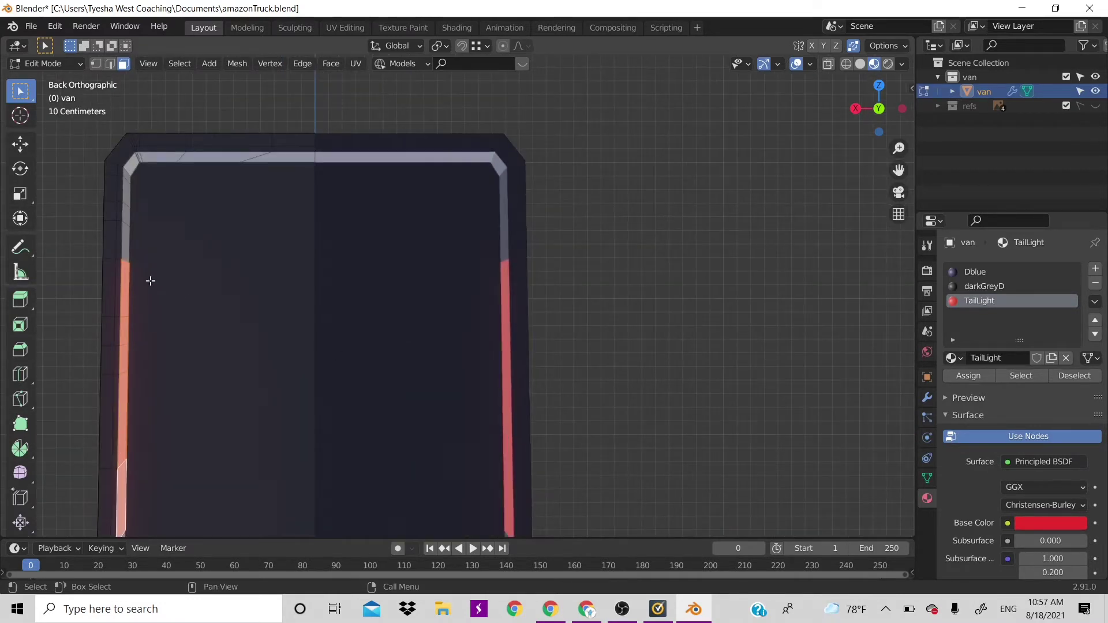
Knife-cut a stepped, angle-constrained outline beside the left red strip and select the new face.
key(k)
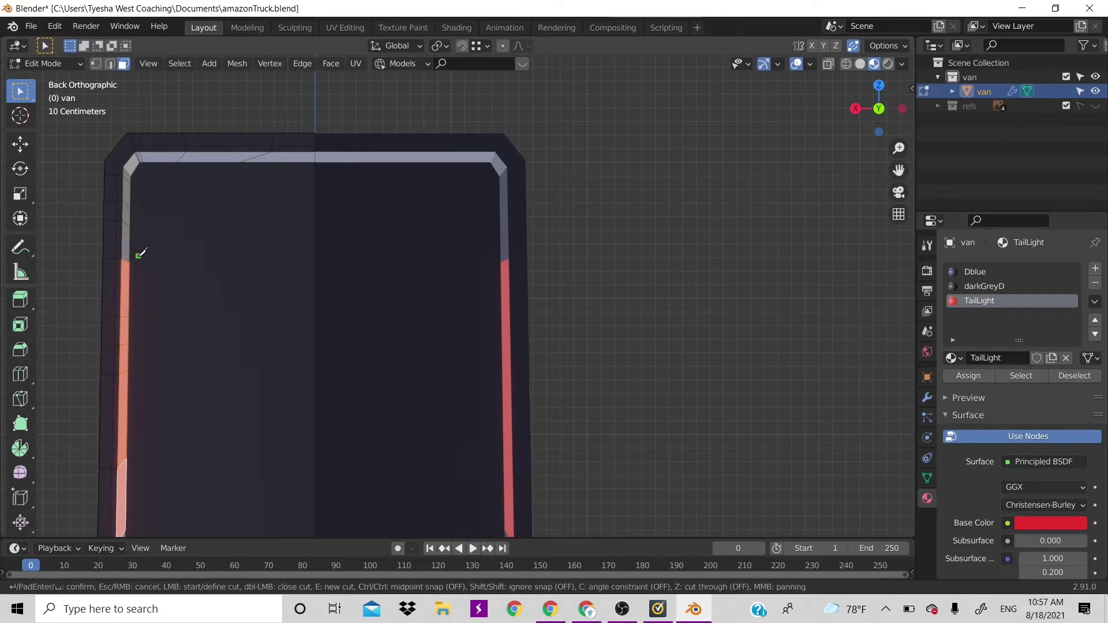
scroll(132, 261, down, 1)
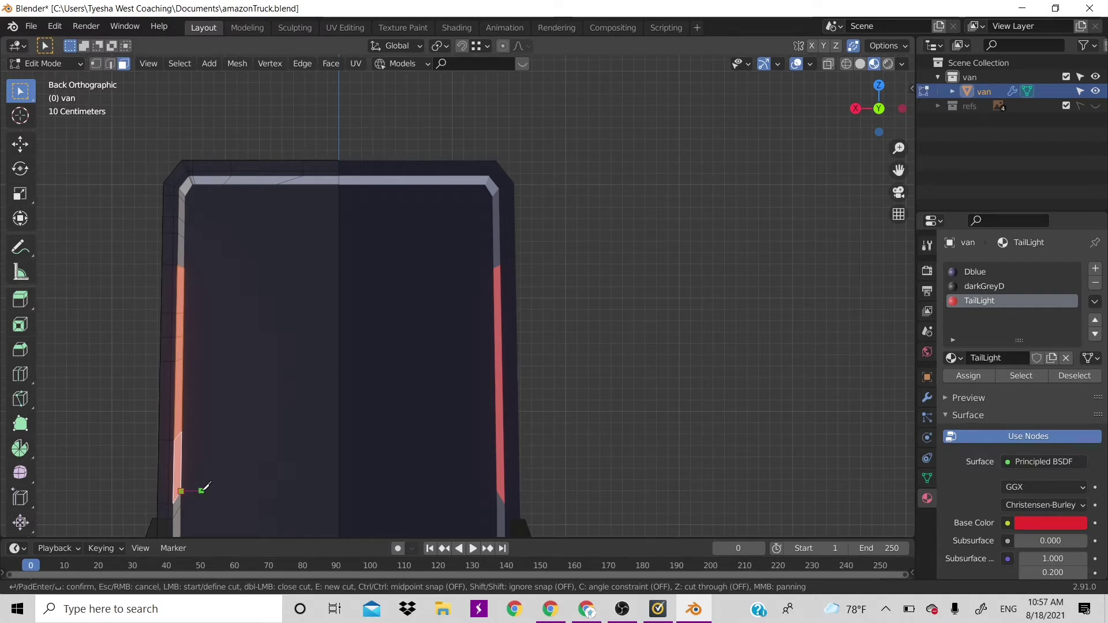
key(c)
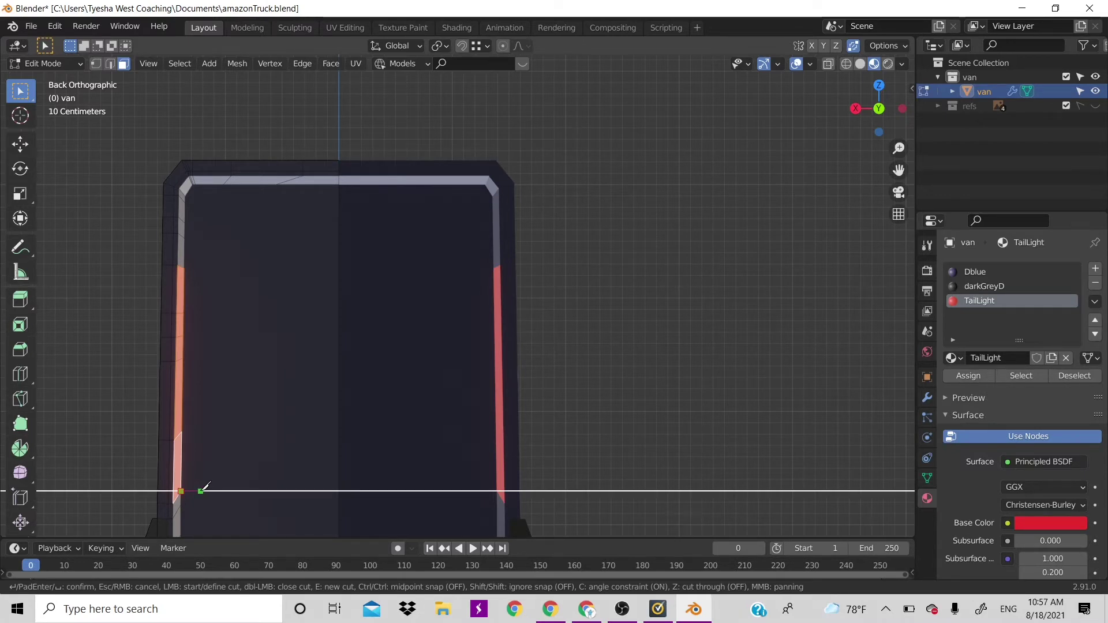
click(203, 488)
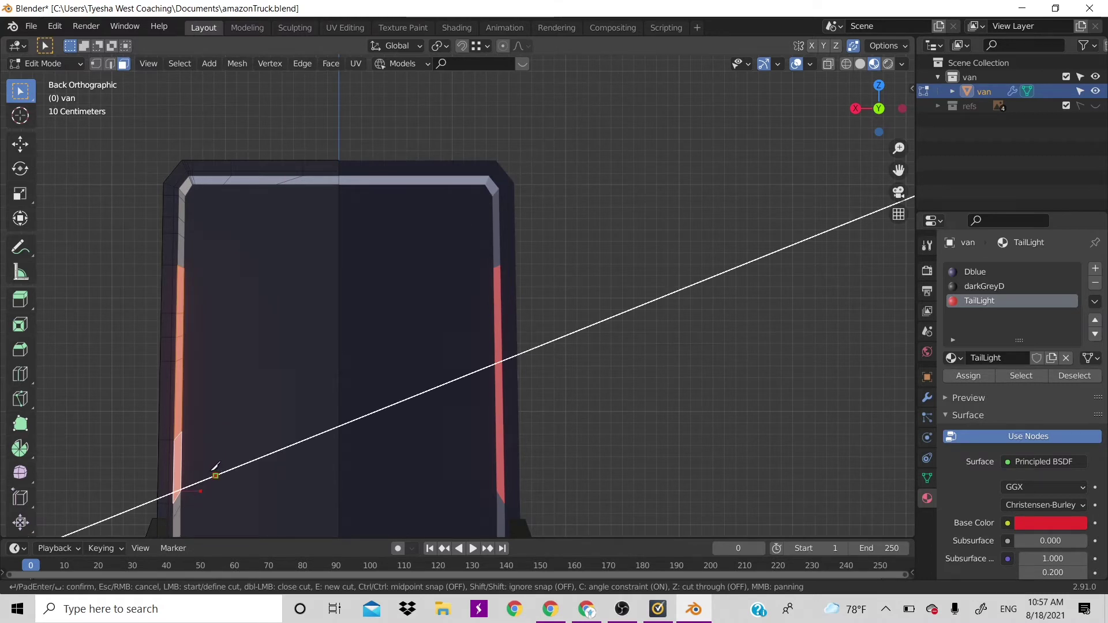
click(215, 472)
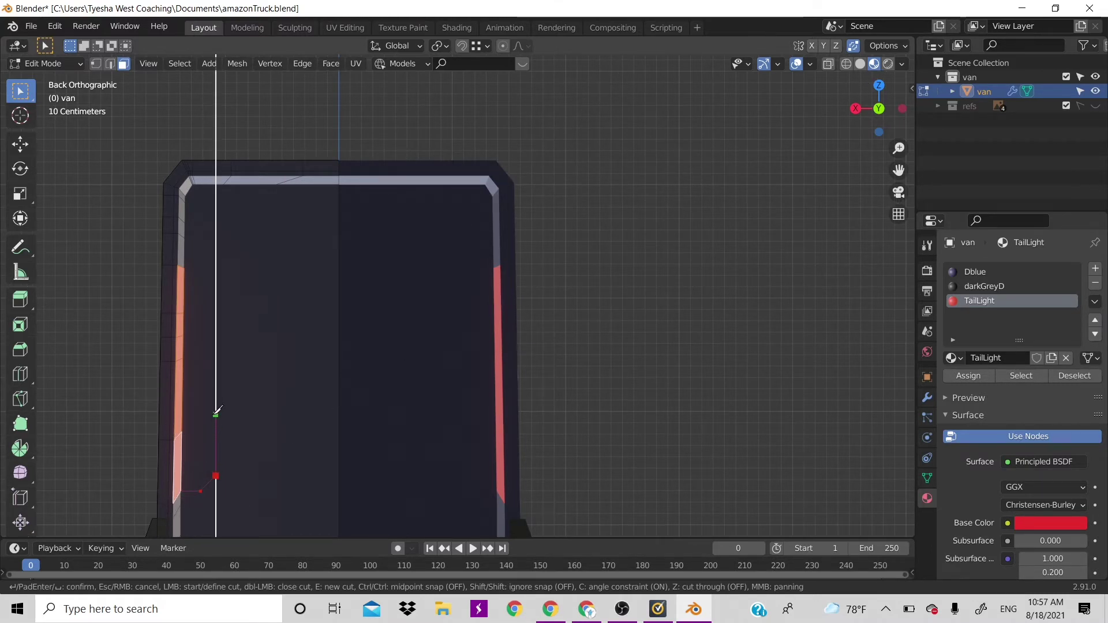
click(216, 415)
click(198, 397)
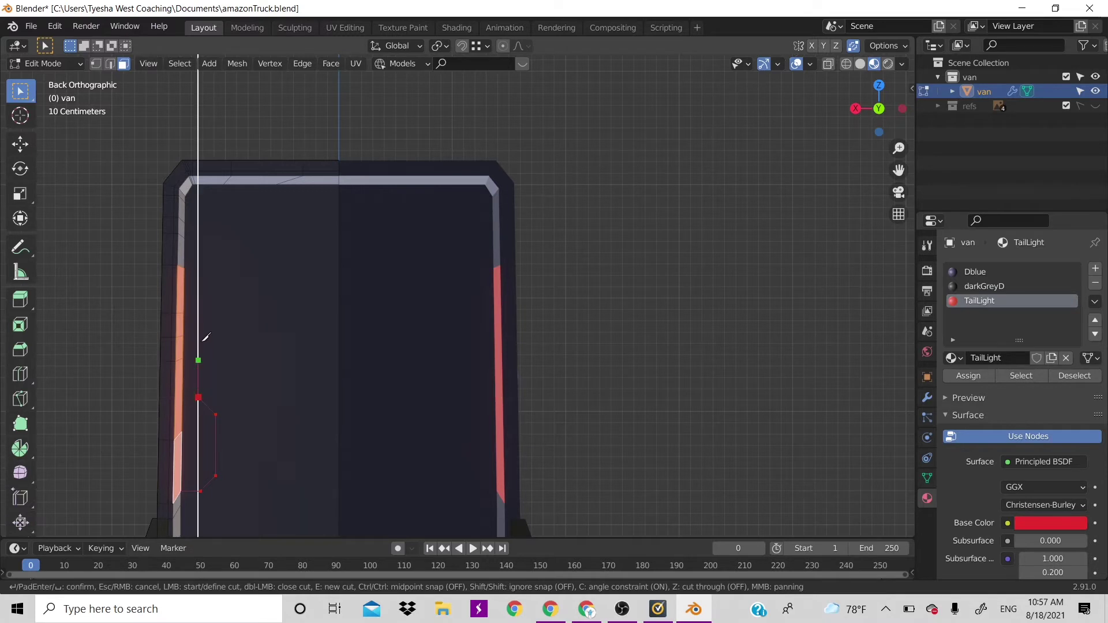
click(198, 341)
click(198, 285)
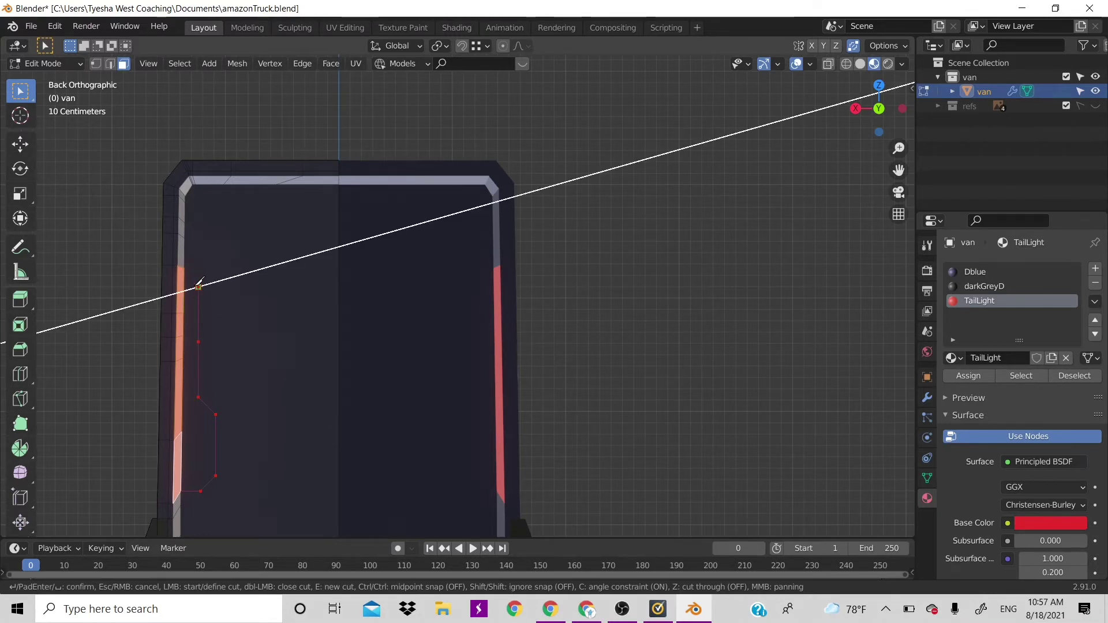
click(190, 271)
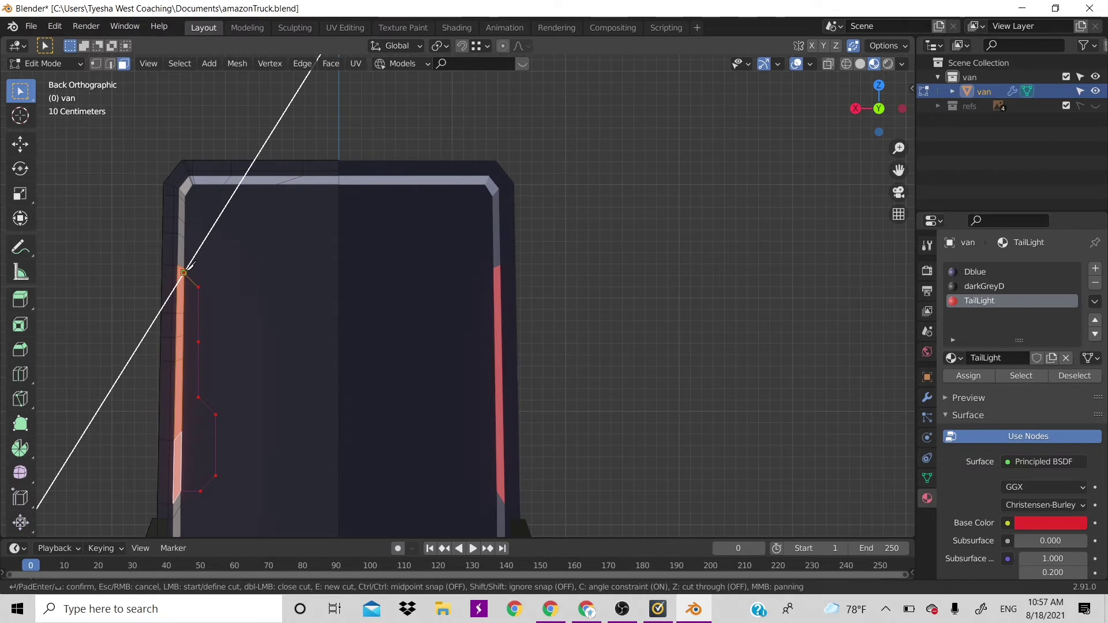
key(Return)
click(191, 320)
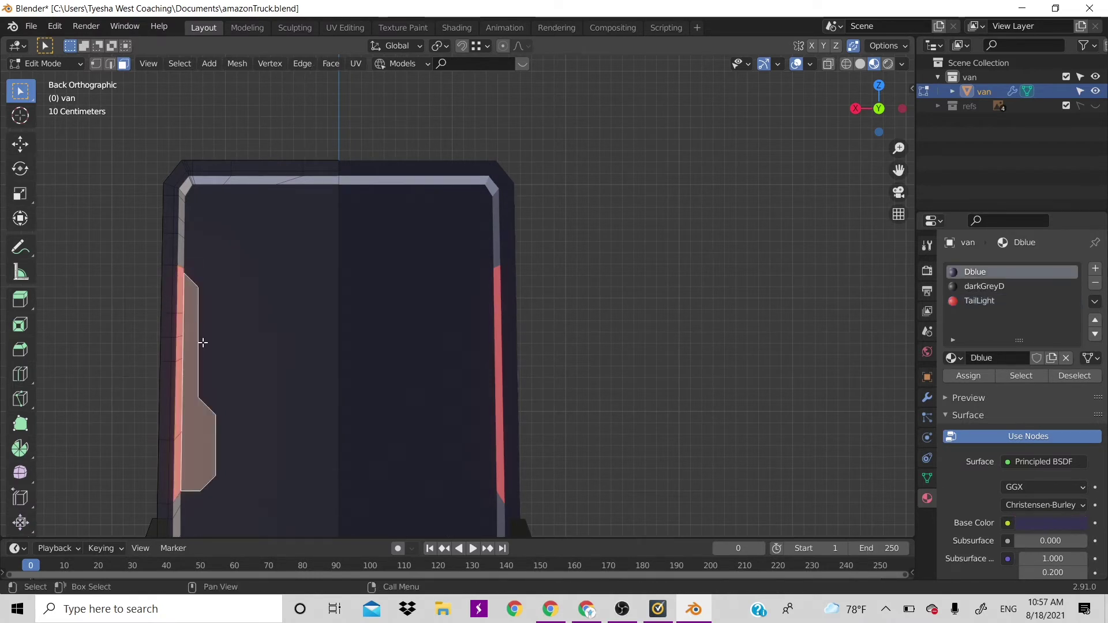
Assign TailLight to the selected cut faces, deselect, and view the van in Object Mode.
click(978, 300)
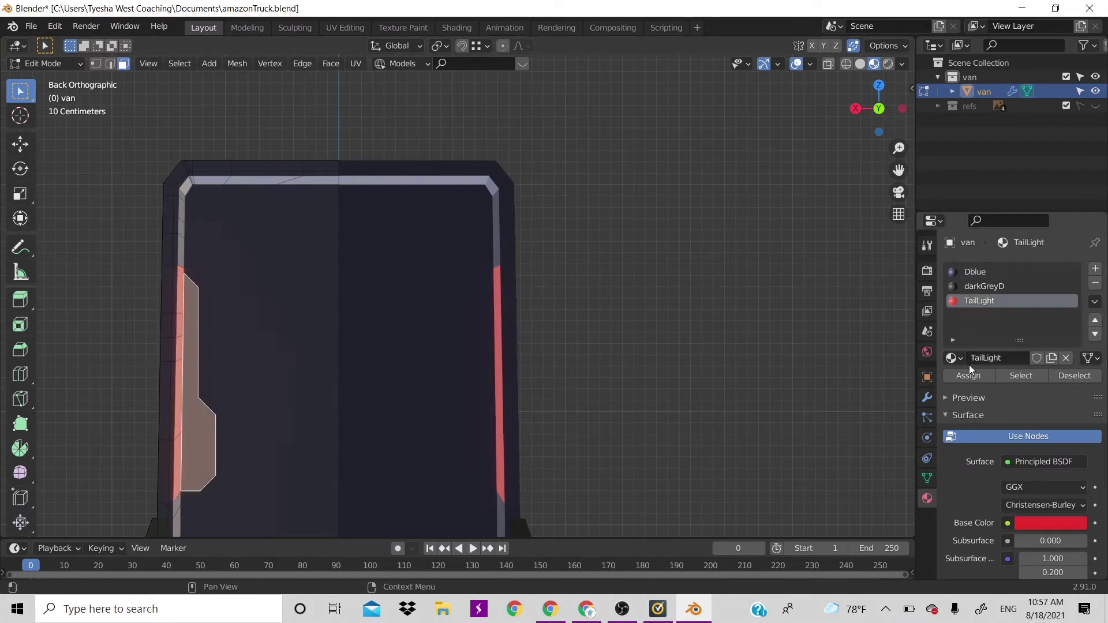
click(968, 376)
click(730, 402)
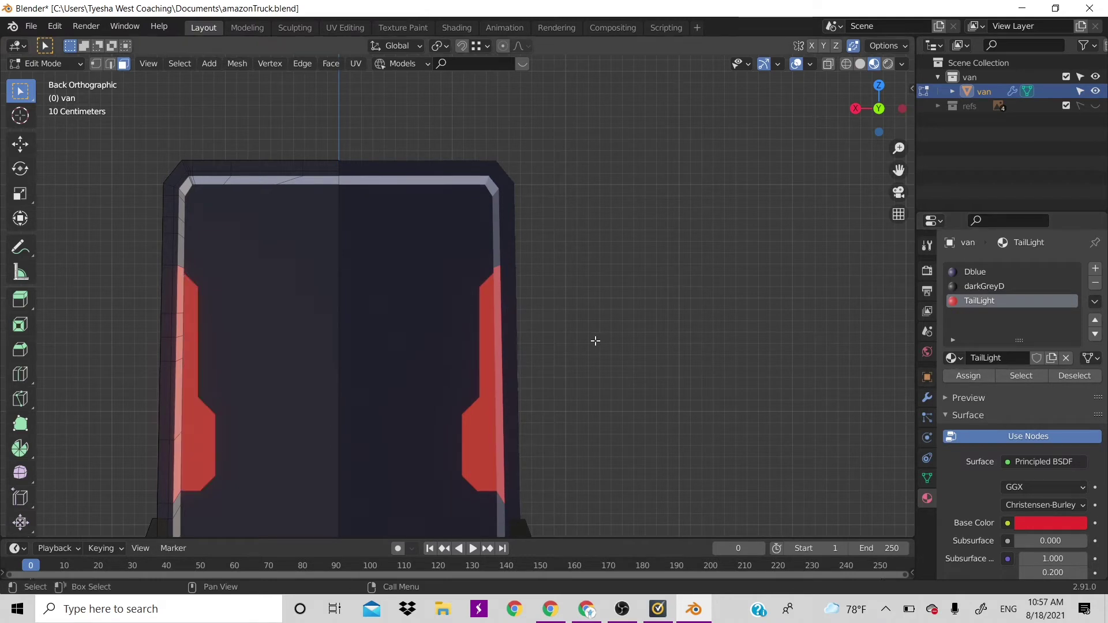
scroll(594, 341, down, 8)
drag(879, 108, 781, 193)
key(Tab)
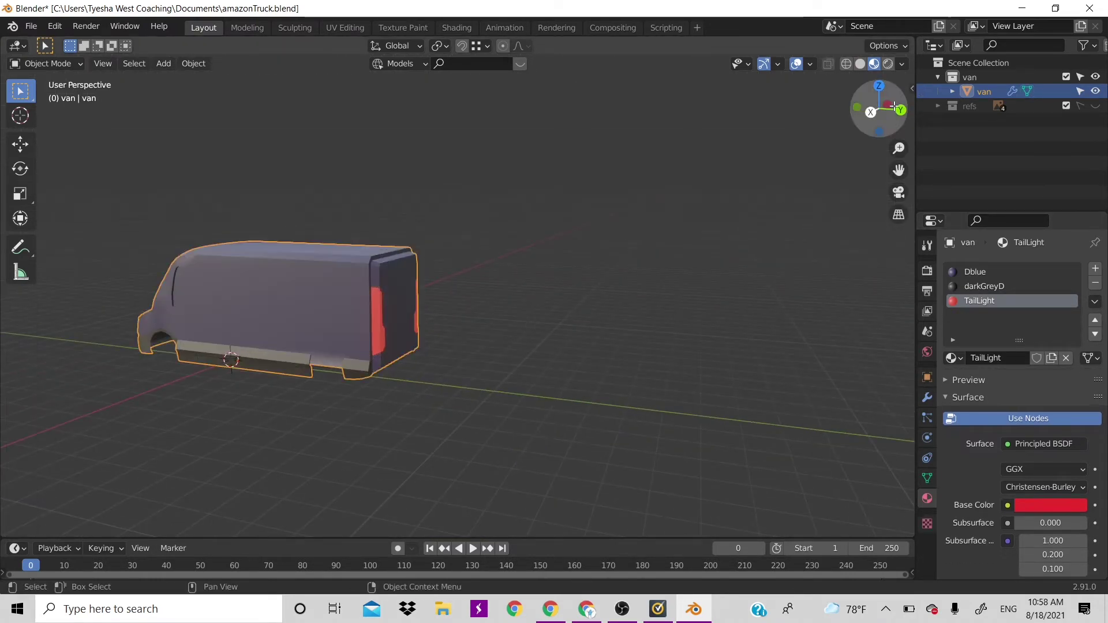
drag(872, 110, 435, 323)
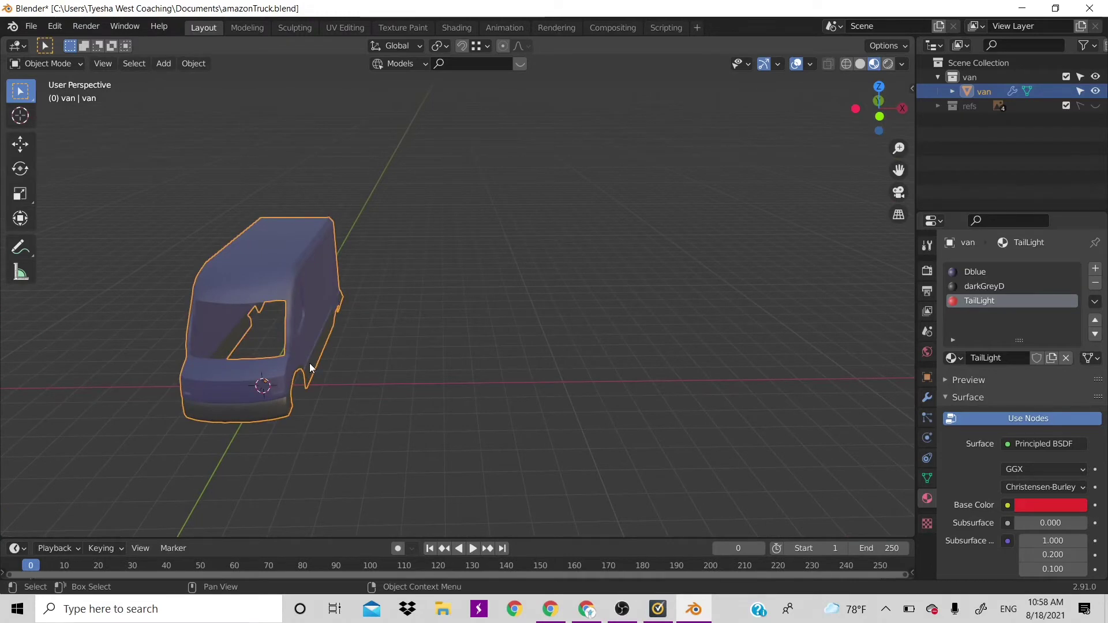
From the front view, add a new material slot with a material named HeadLight.
key(KP_1)
scroll(362, 345, up, 3)
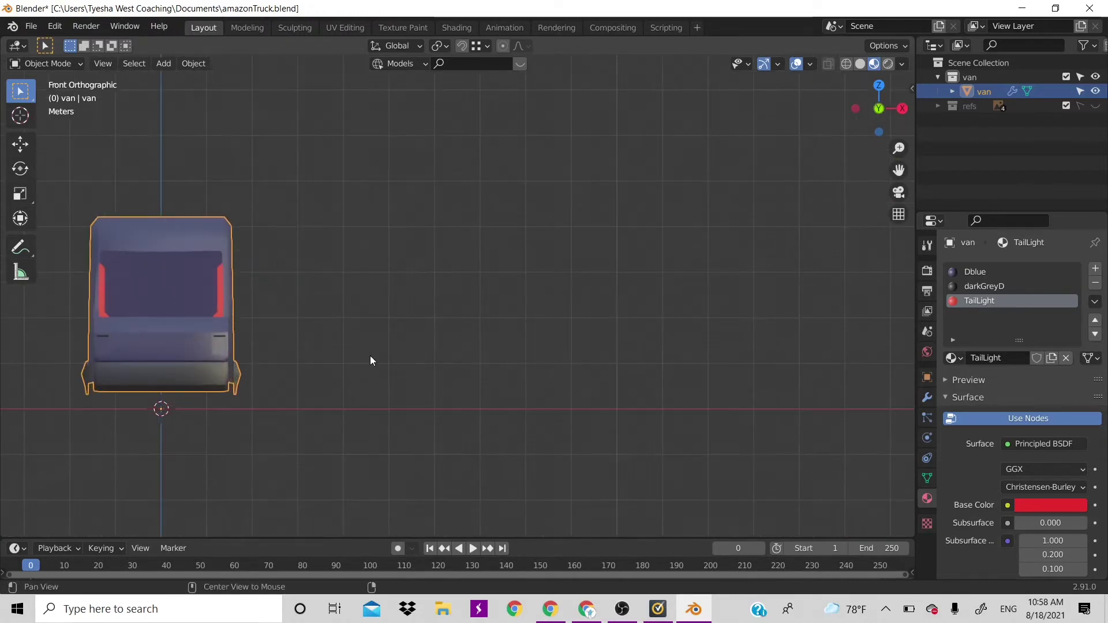
shift+middle_drag(369, 355, 518, 394)
scroll(517, 392, up, 2)
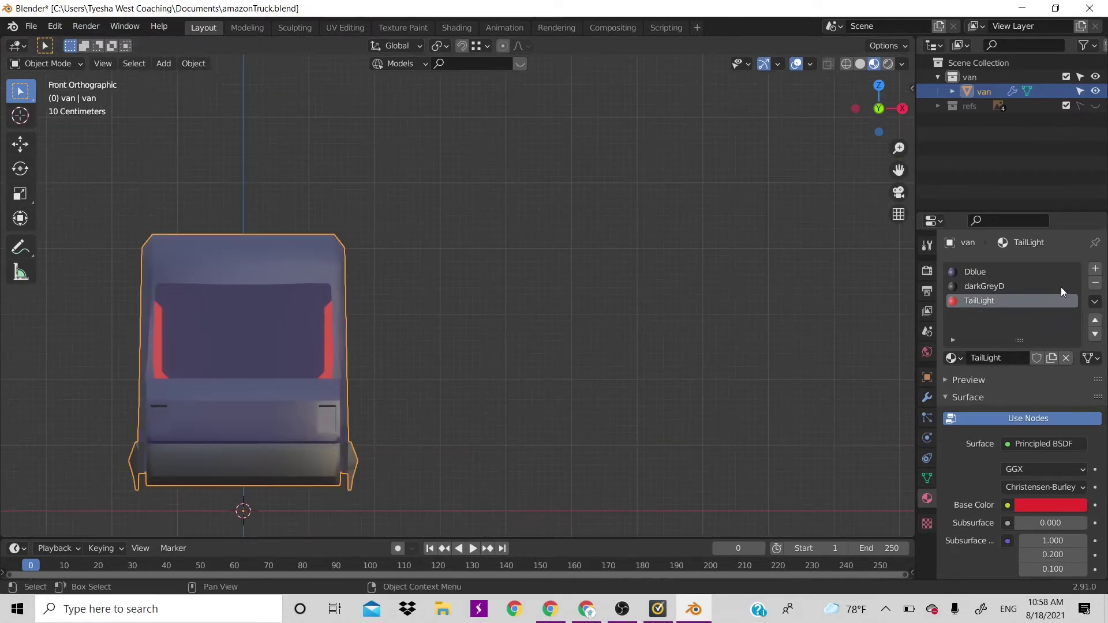
click(1096, 269)
click(996, 361)
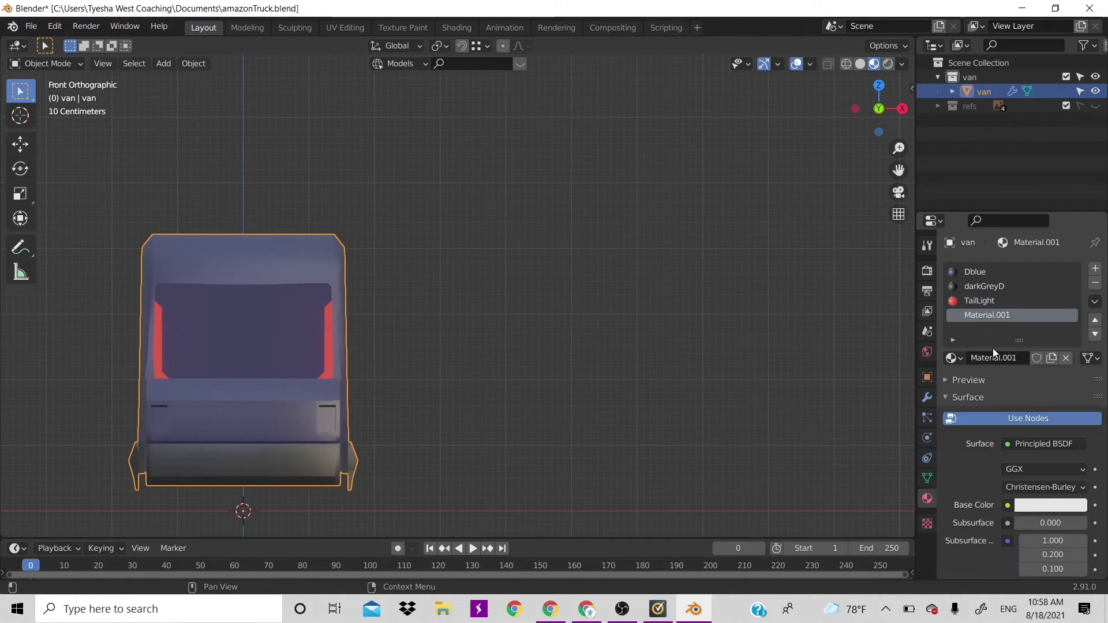
double_click(981, 313)
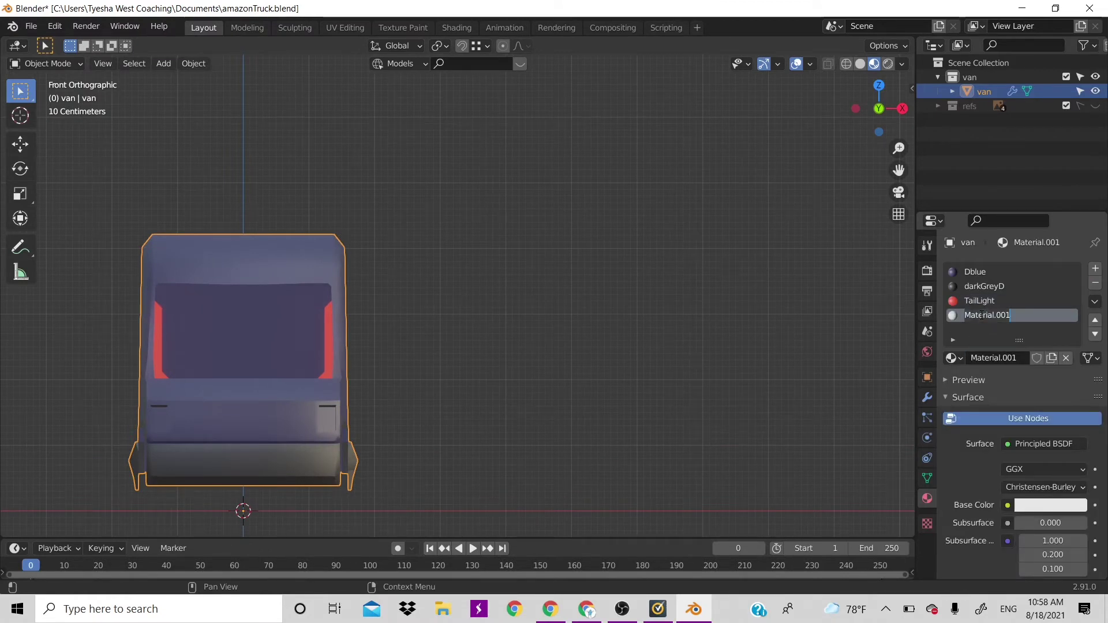
text(Head)
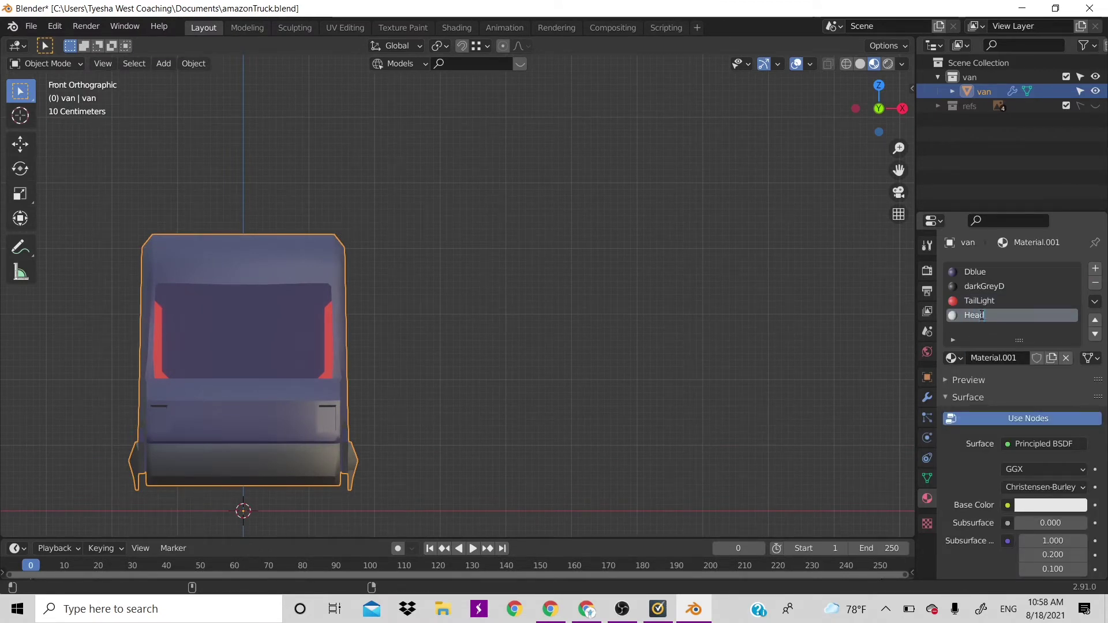
text(Light)
key(Return)
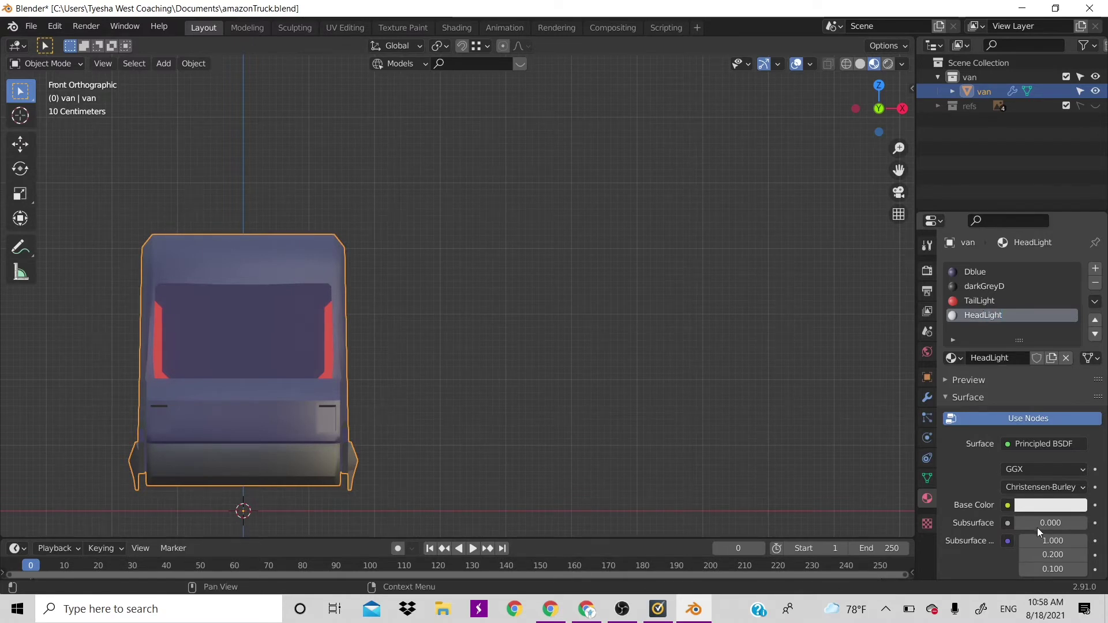
Change the HeadLight emission colour from black to a faintly tinted white.
scroll(1037, 529, down, 8)
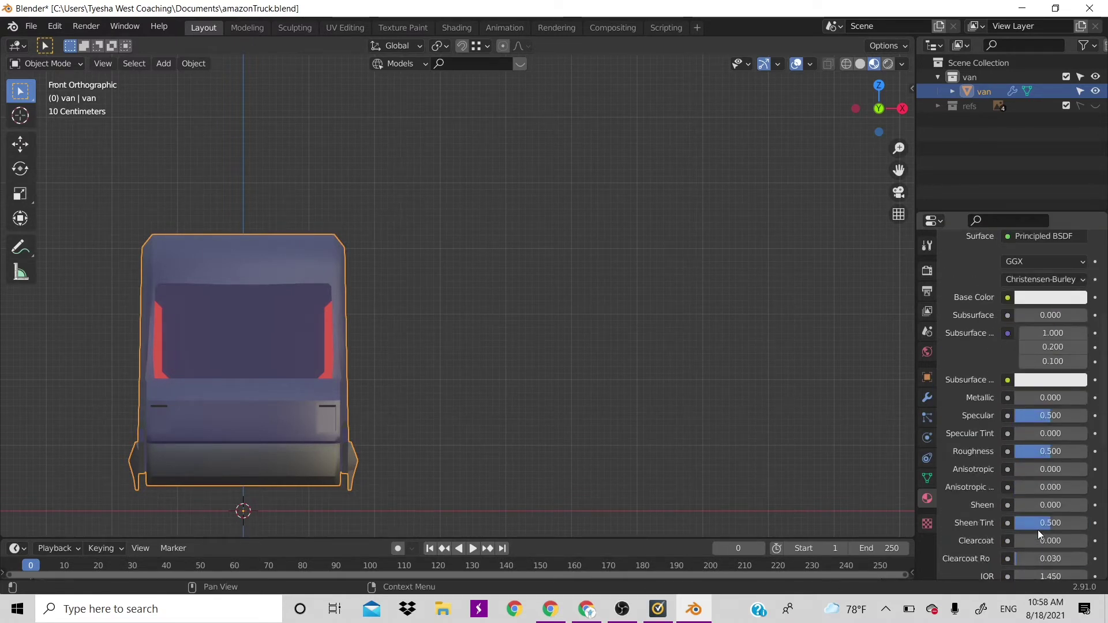
scroll(1038, 530, down, 8)
click(1045, 399)
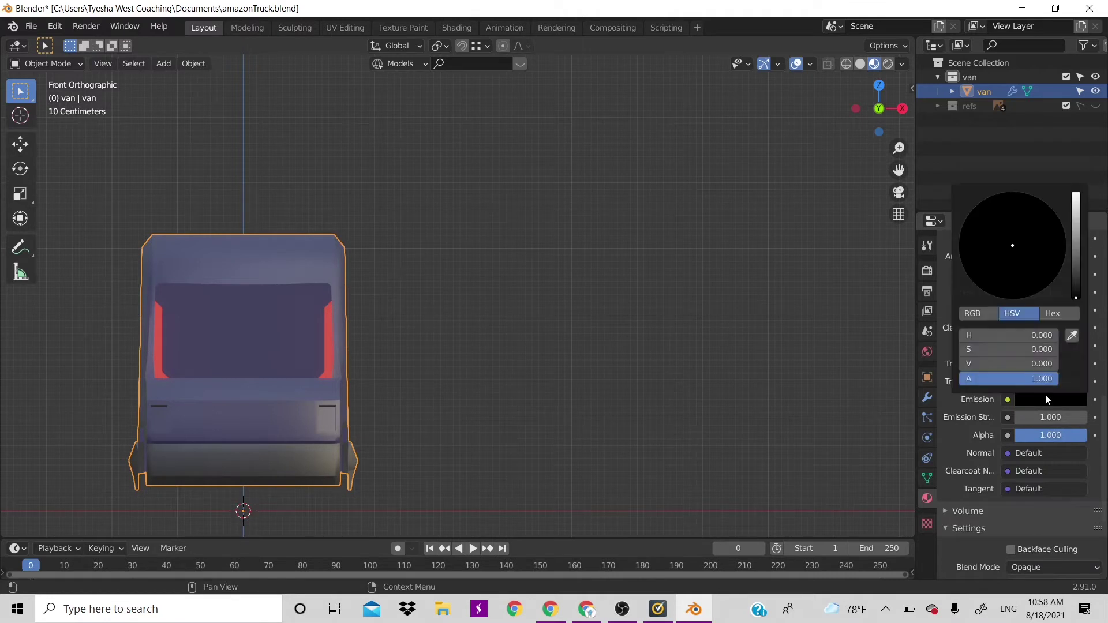
drag(1074, 245, 1082, 196)
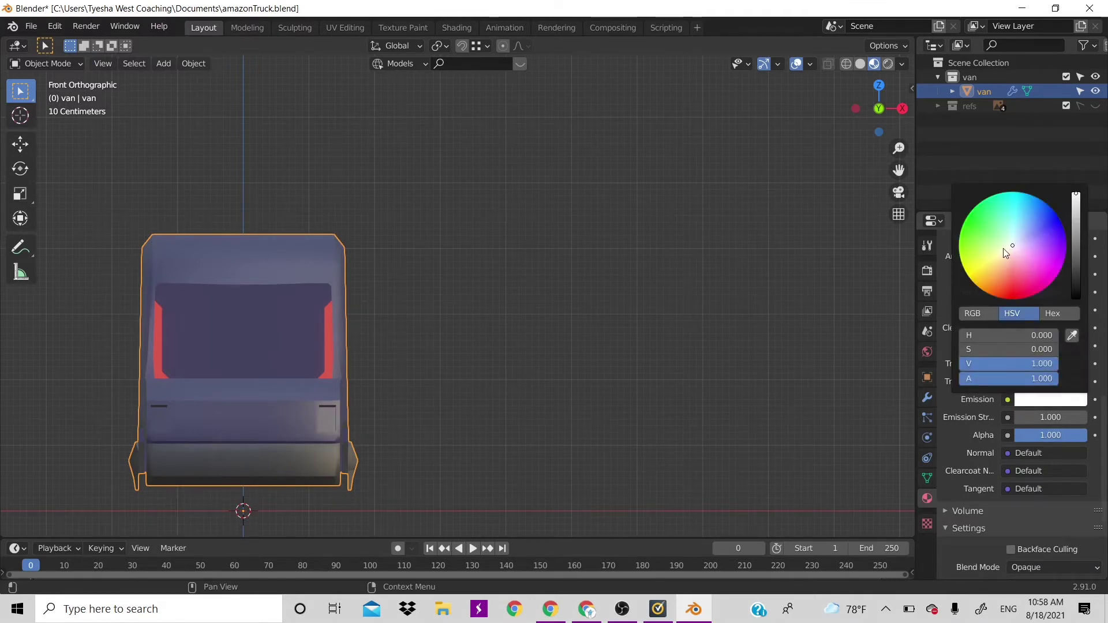
drag(1003, 249, 1010, 243)
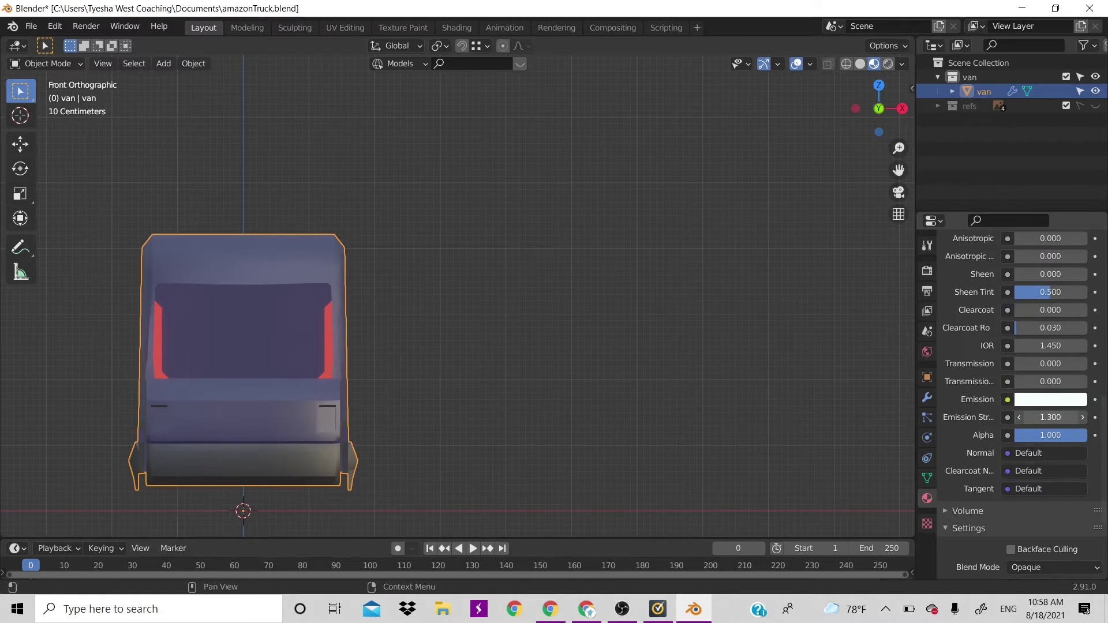
scroll(1021, 382, up, 10)
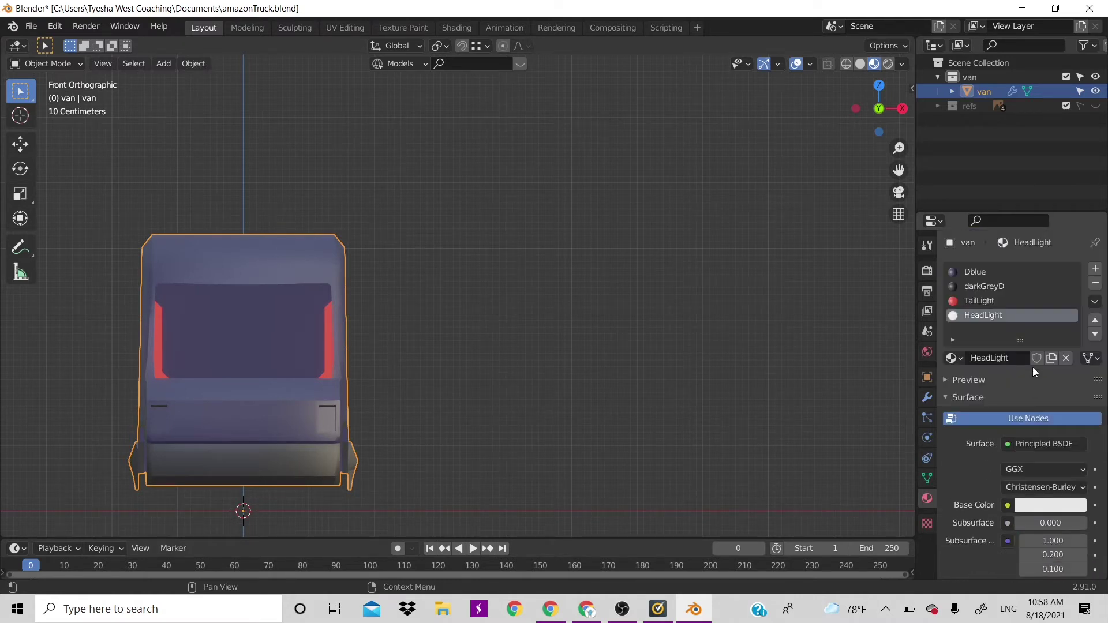
Raise the TailLight emission strength to 2.2, checking it from the rear and front views.
click(1030, 301)
scroll(1005, 483, down, 10)
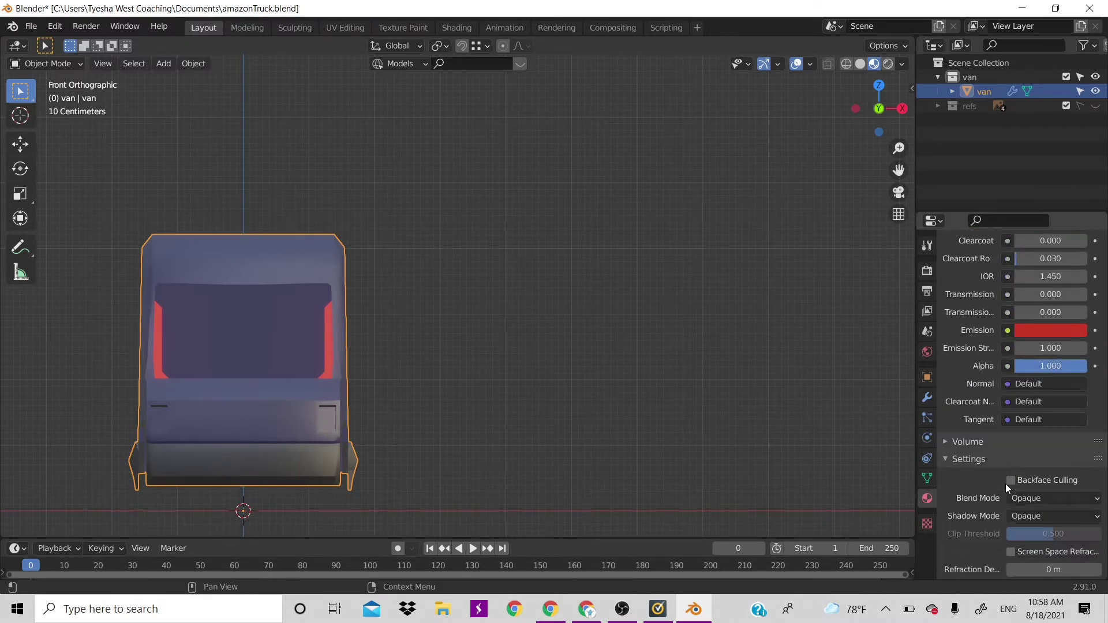
drag(1051, 348, 1067, 348)
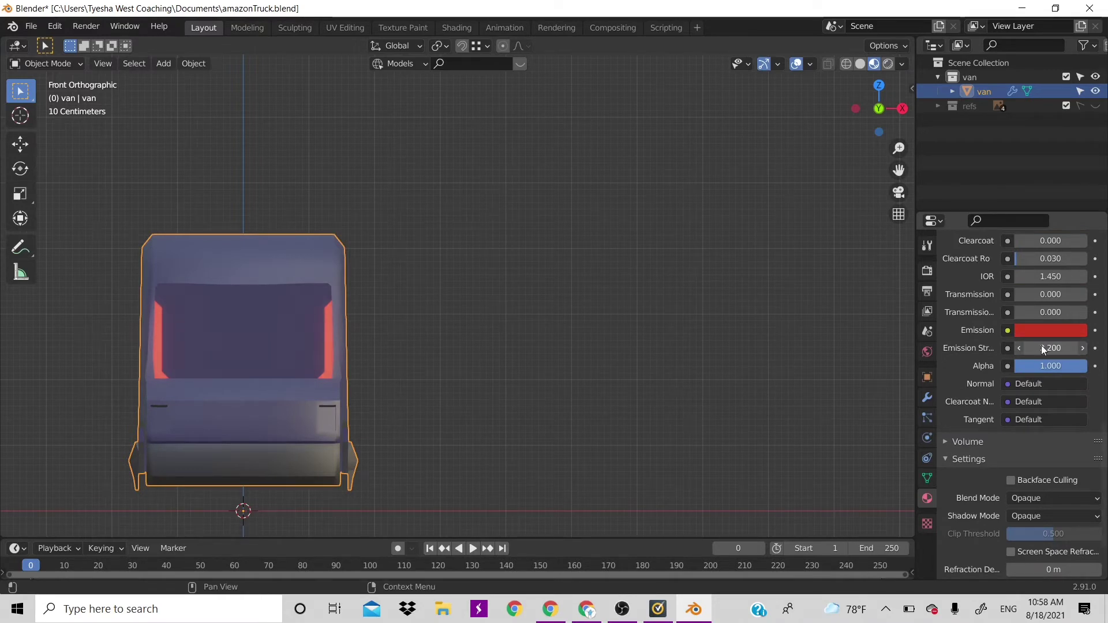
scroll(992, 312, up, 6)
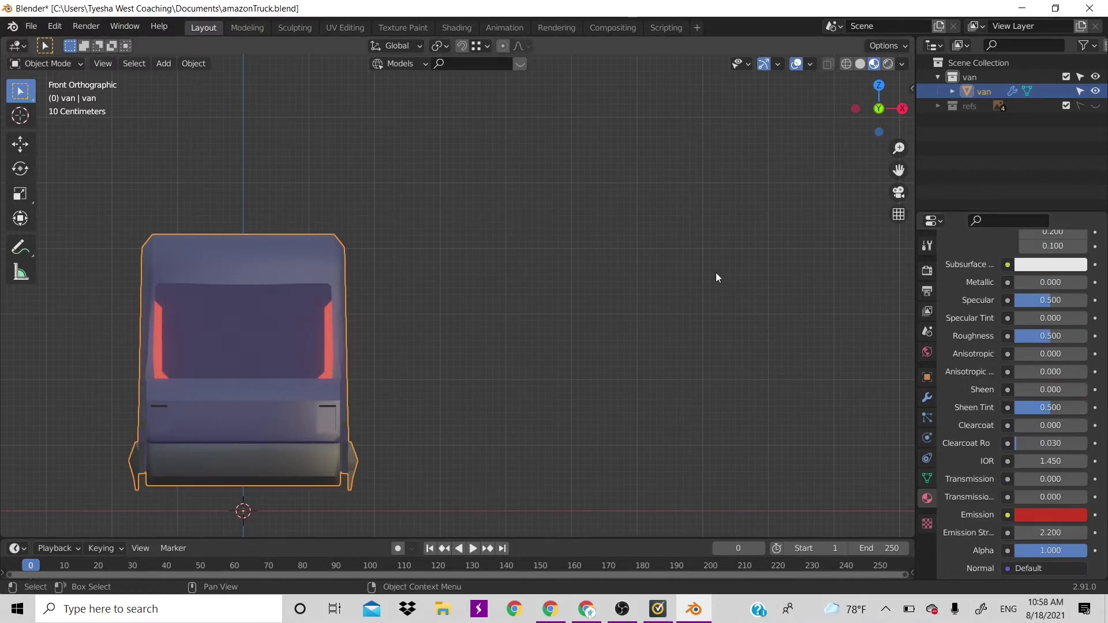
key(ctrl+KP_1)
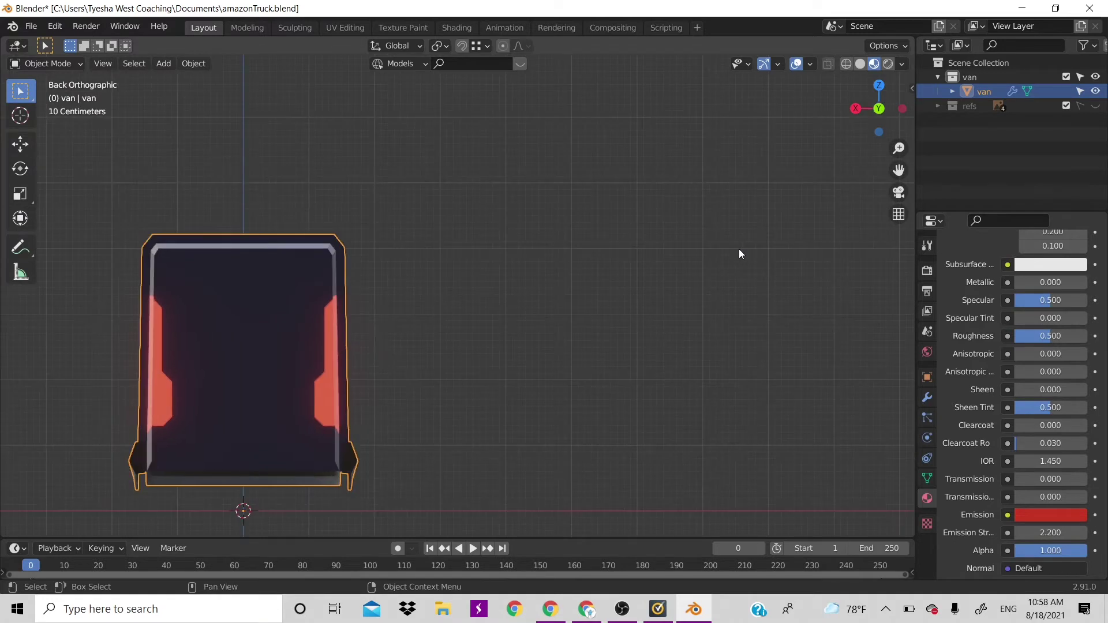
key(KP_1)
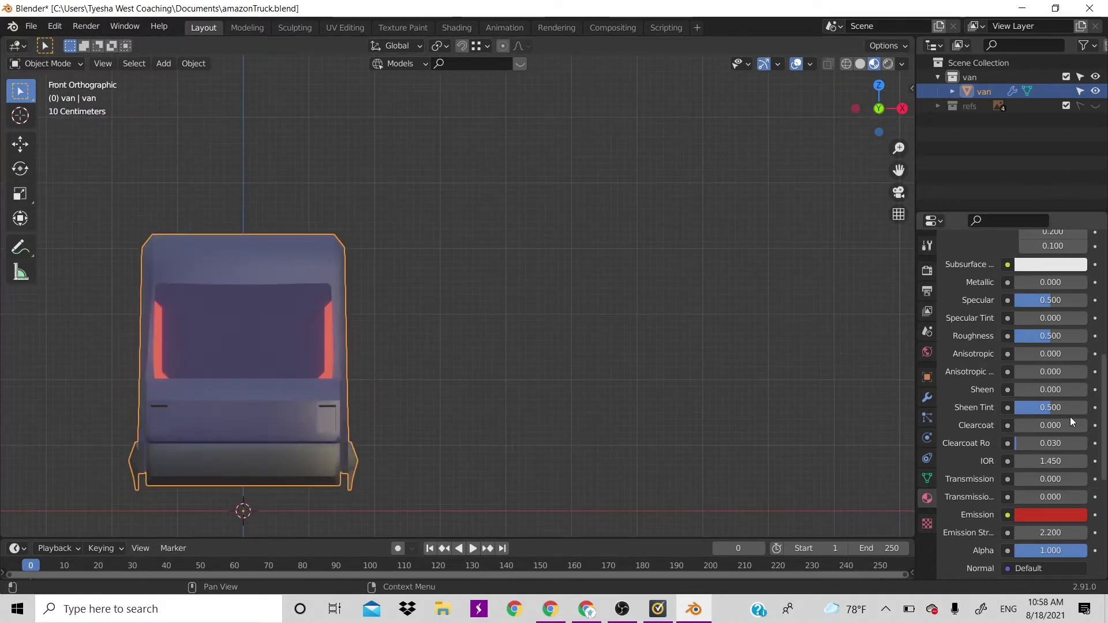
Select the HeadLight material and set its emission strength to 2.1.
scroll(996, 444, up, 12)
click(985, 315)
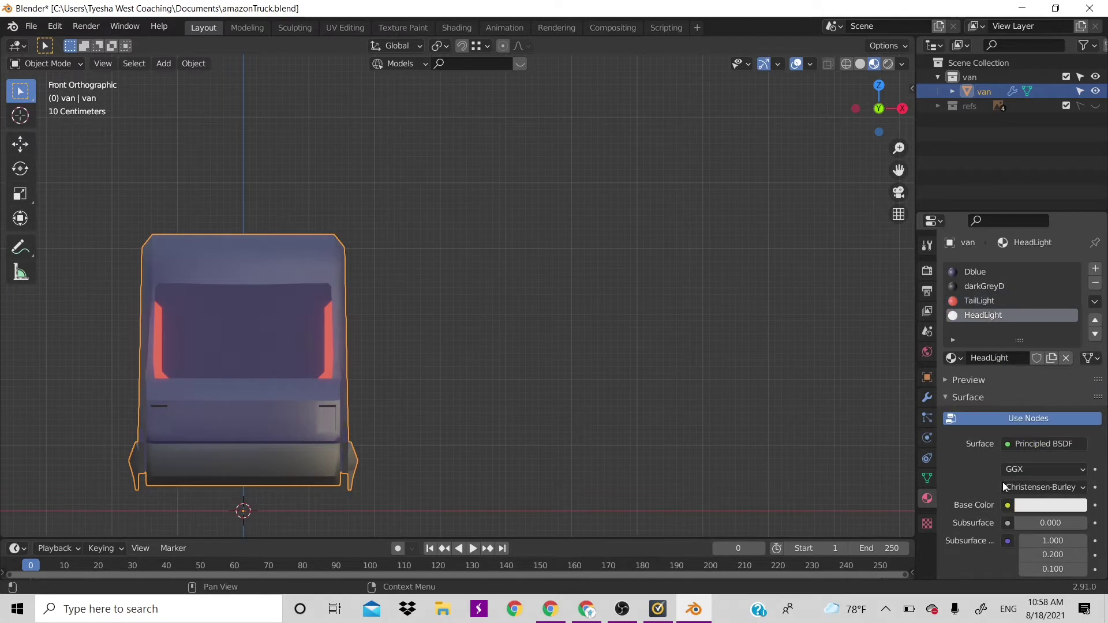
scroll(1002, 482, down, 12)
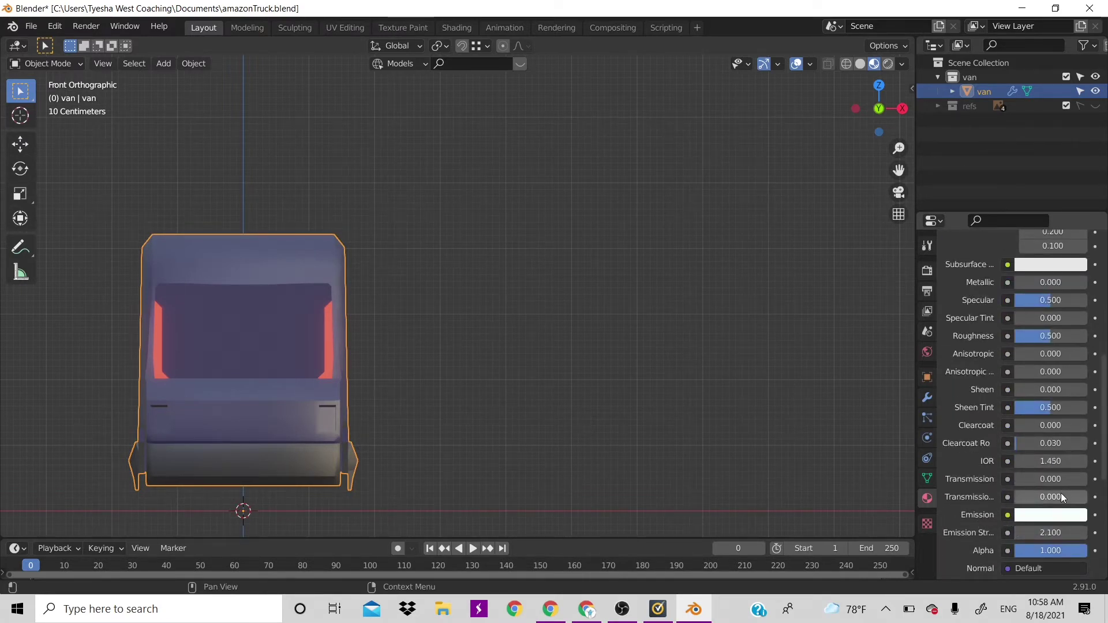
scroll(1059, 488, up, 5)
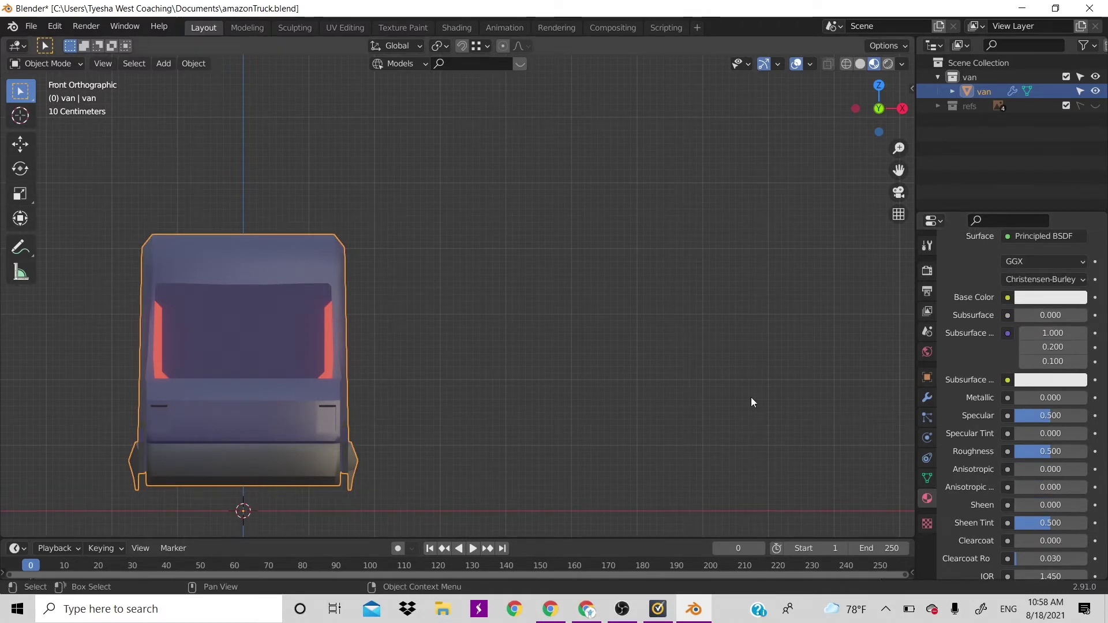
Assign the HeadLight material to the small rectangle face on the van's lower front.
key(Tab)
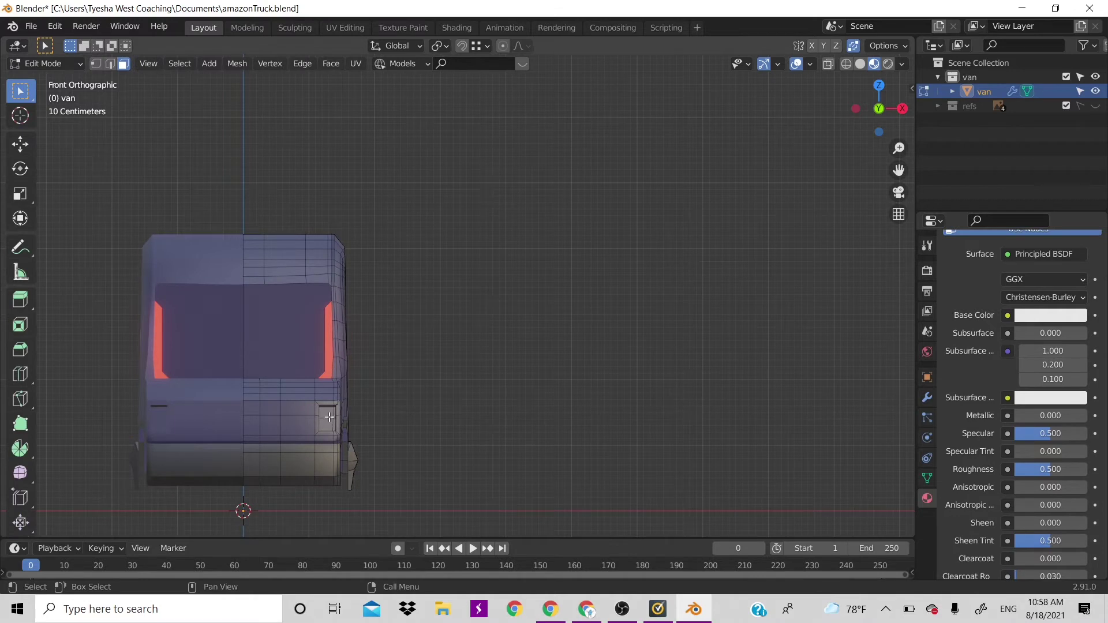
click(329, 416)
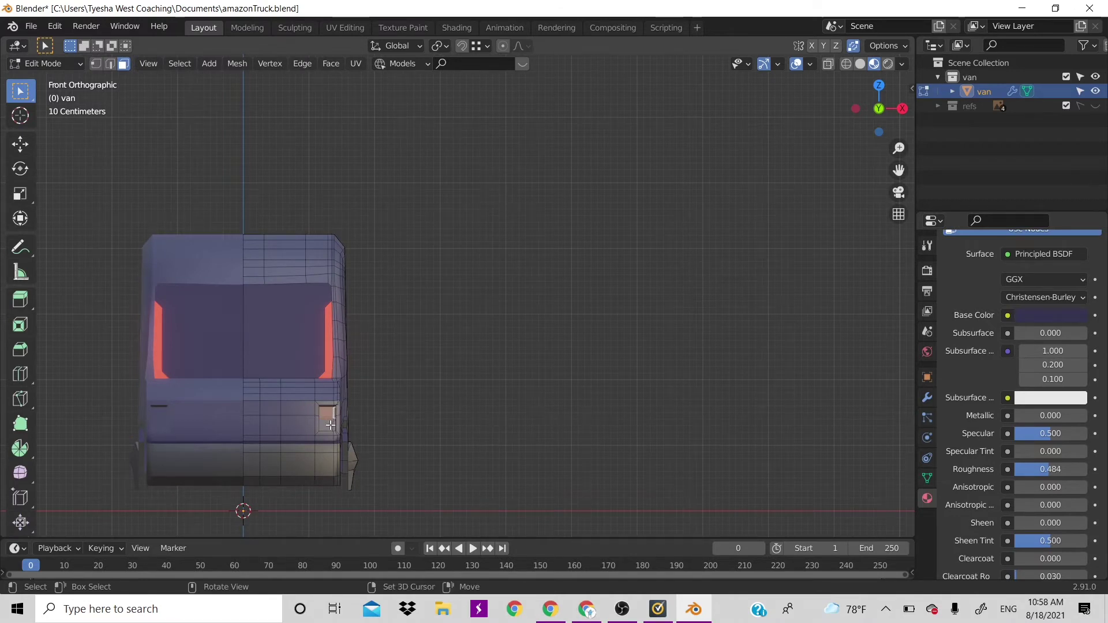
click(330, 425)
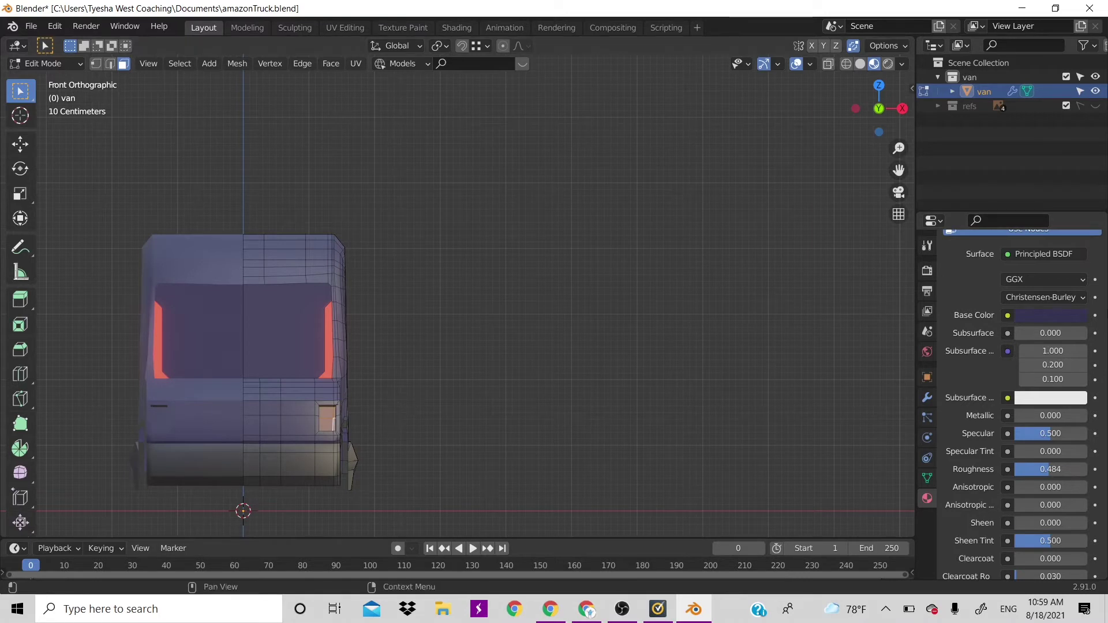
scroll(986, 314, up, 5)
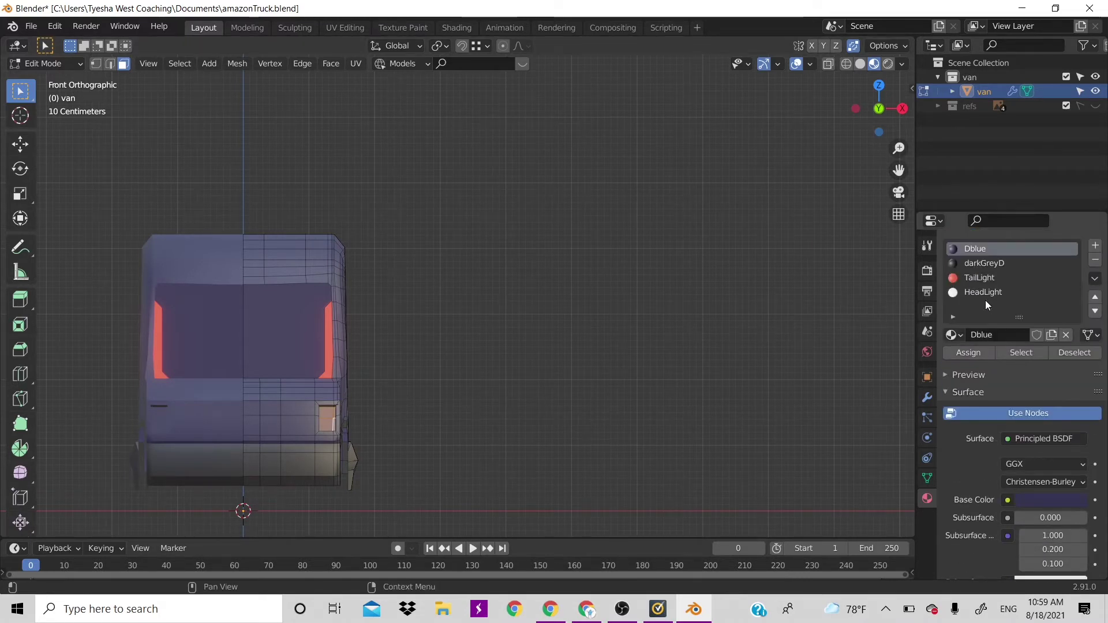
click(985, 299)
click(982, 350)
key(Tab)
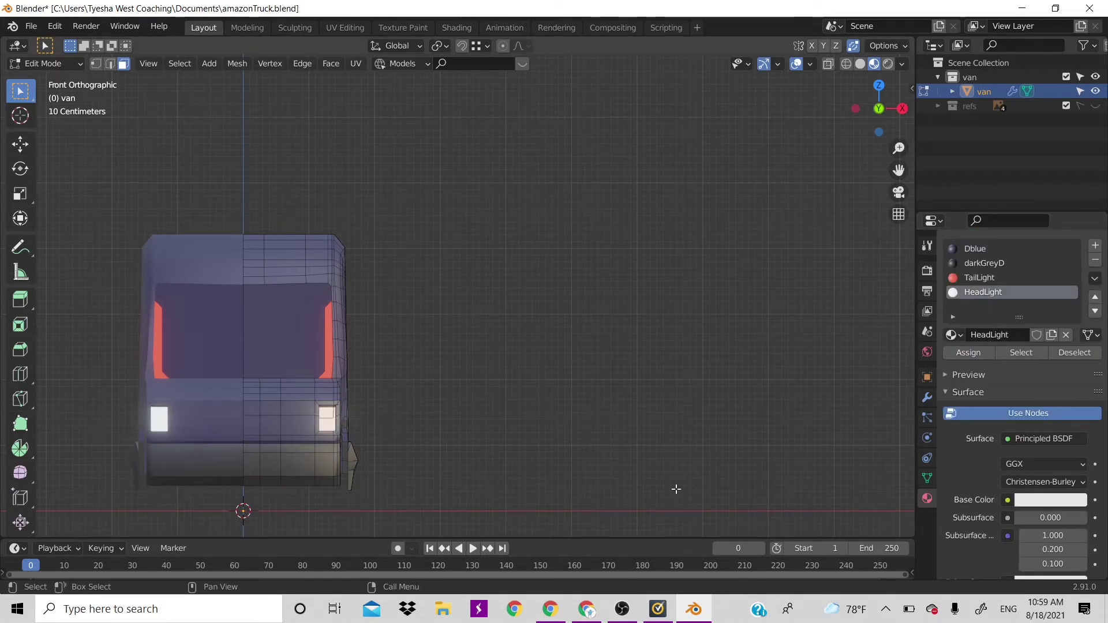
scroll(676, 489, down, 1)
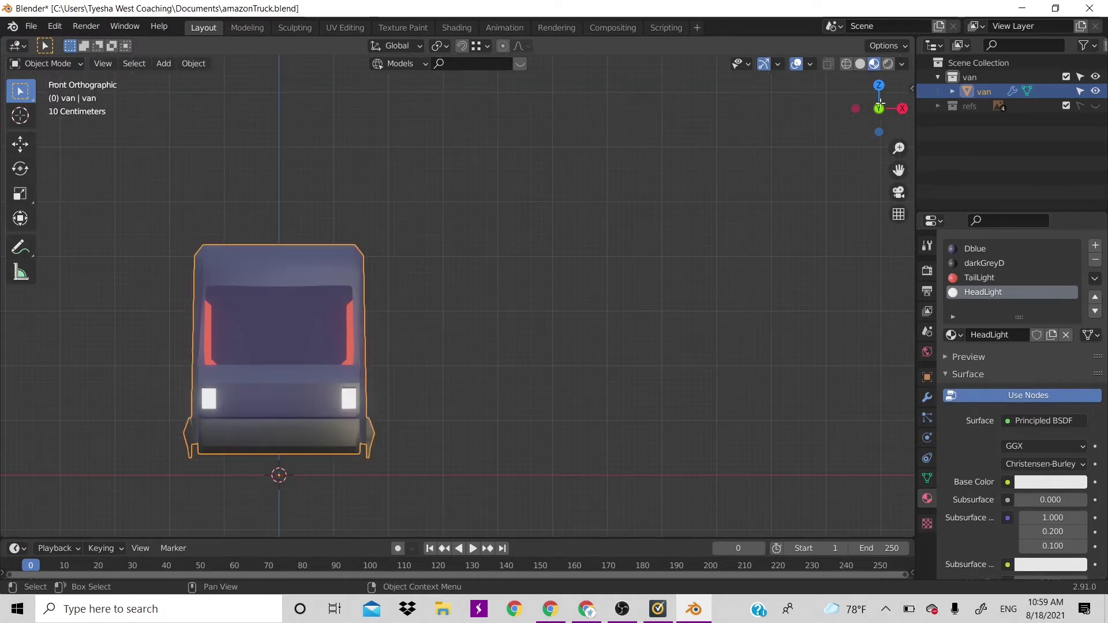
In vertex select mode, delete the selected vertices from the van's front mesh.
drag(880, 103, 586, 239)
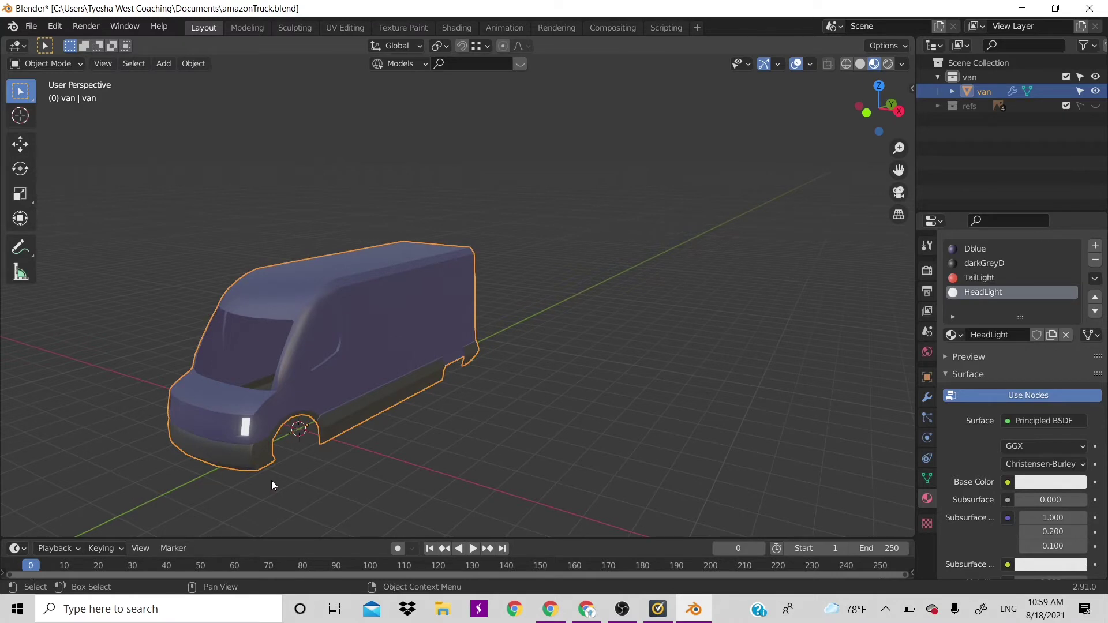
shift+middle_drag(308, 483, 366, 442)
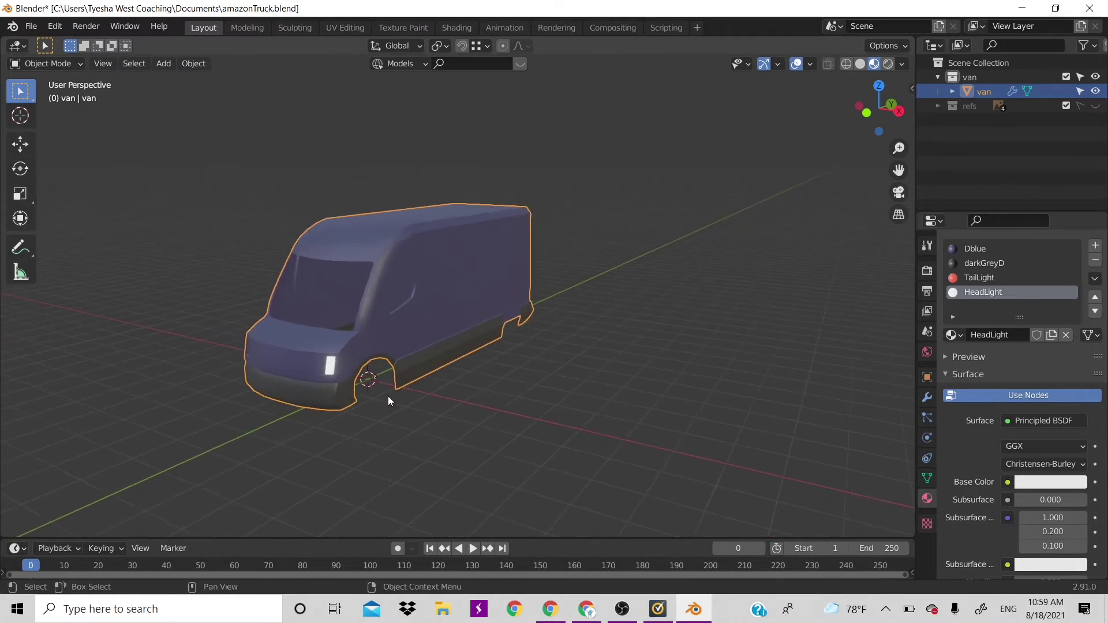
scroll(388, 396, up, 1)
scroll(388, 396, up, 1)
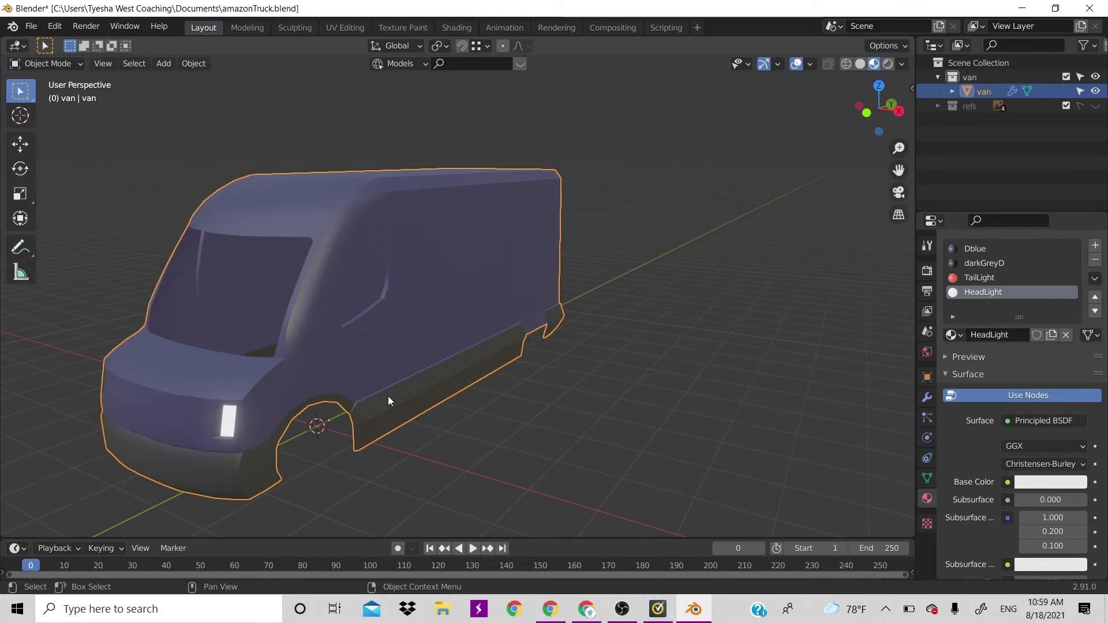
middle_drag(387, 396, 387, 395)
key(Tab)
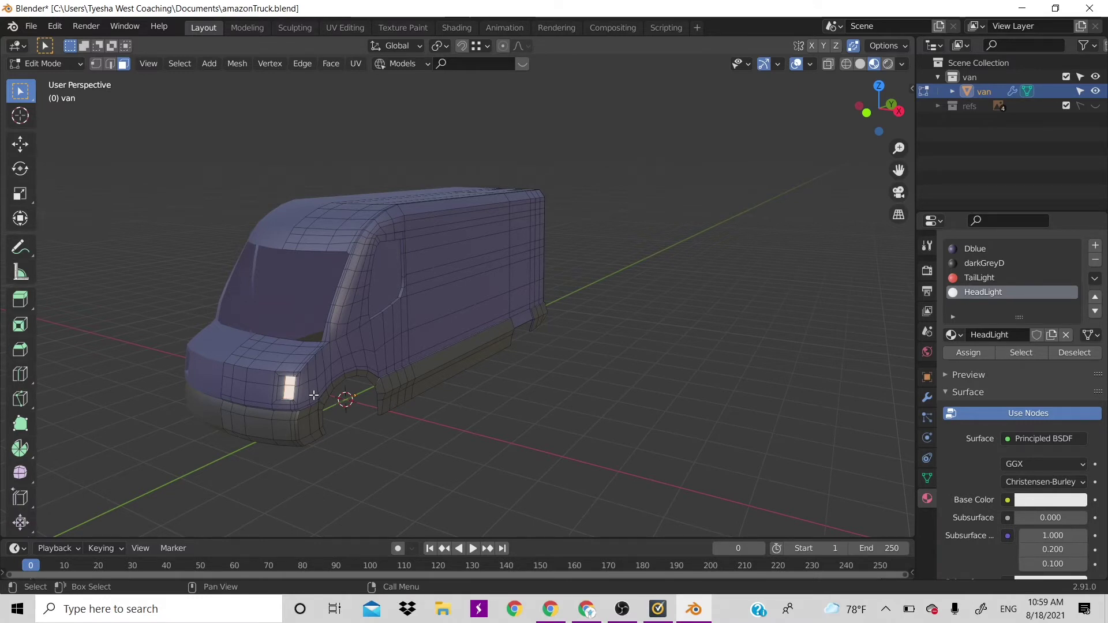
key(1)
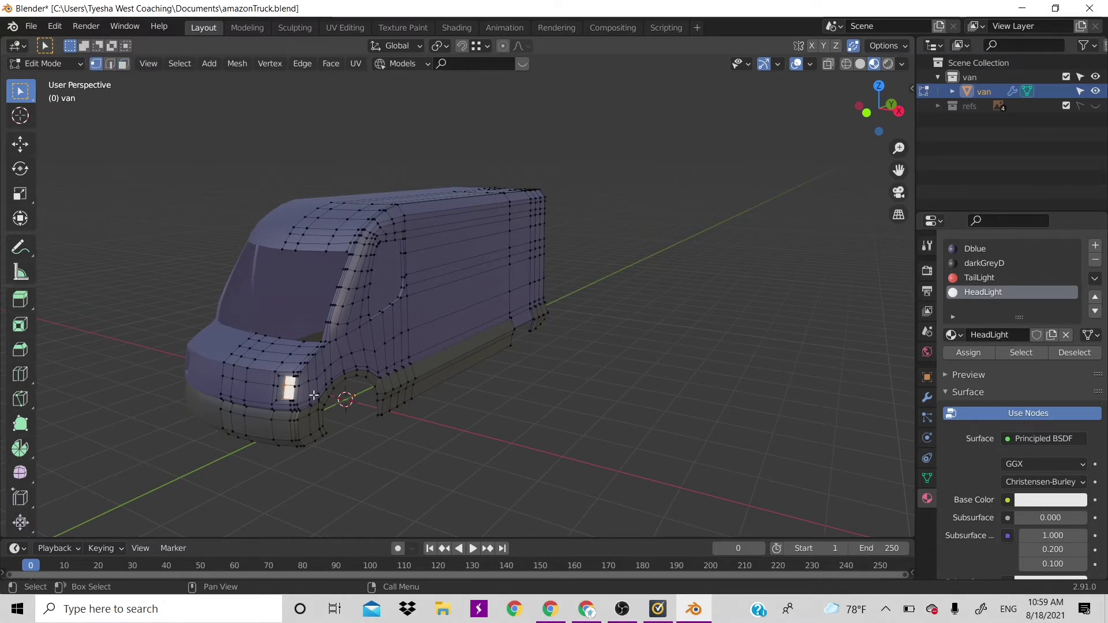
key(x)
click(314, 395)
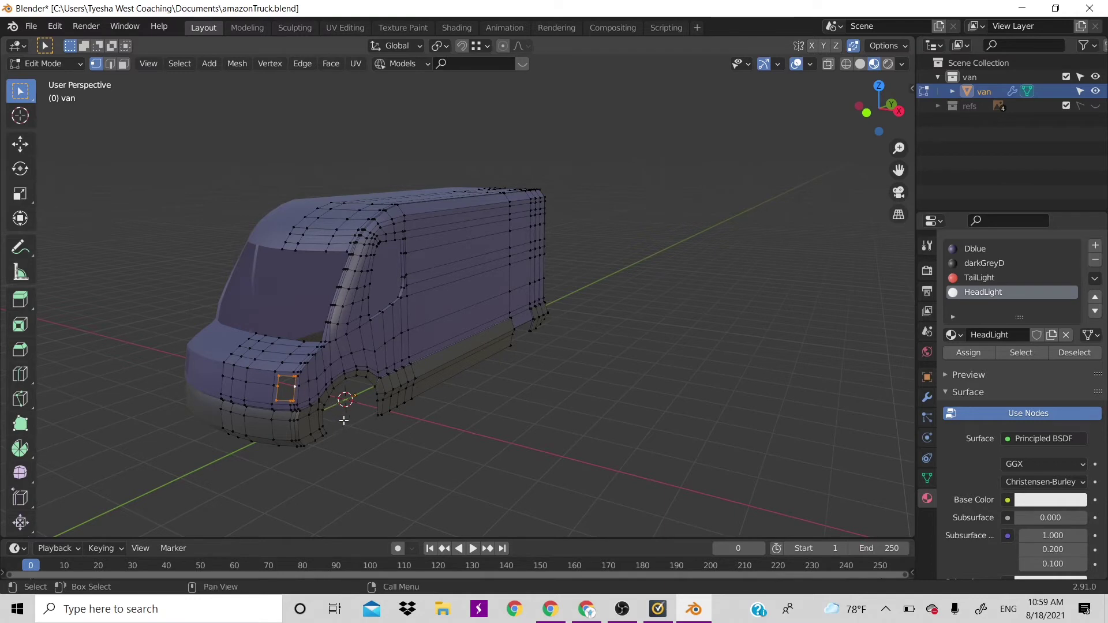
key(Tab)
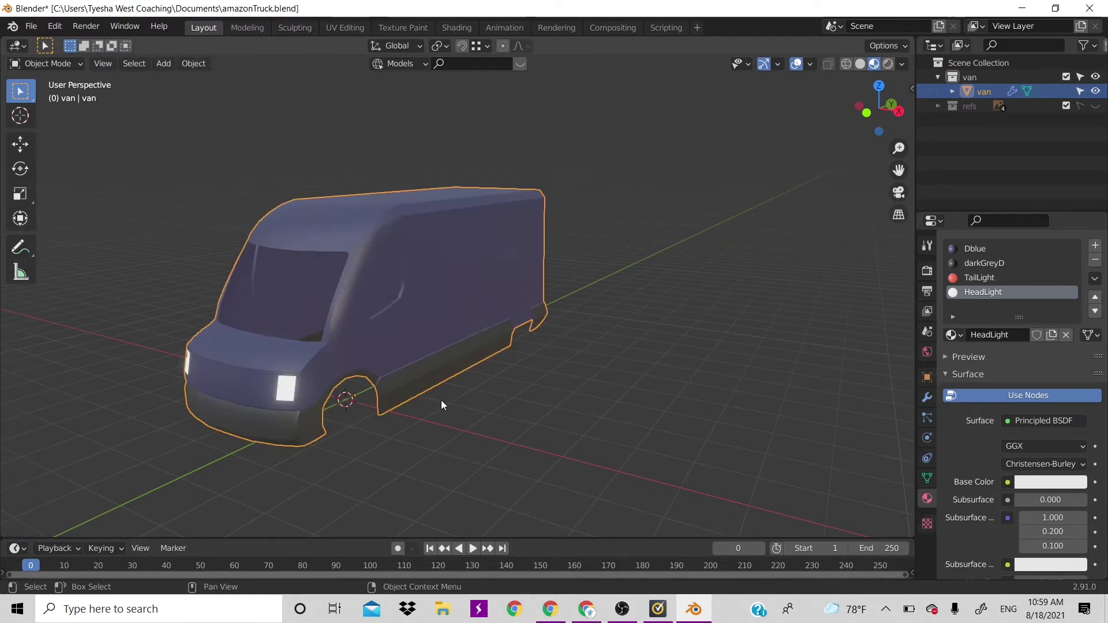
Inspect the van's front-right side from several angles, toggling between Object and Edit Mode.
scroll(441, 400, down, 3)
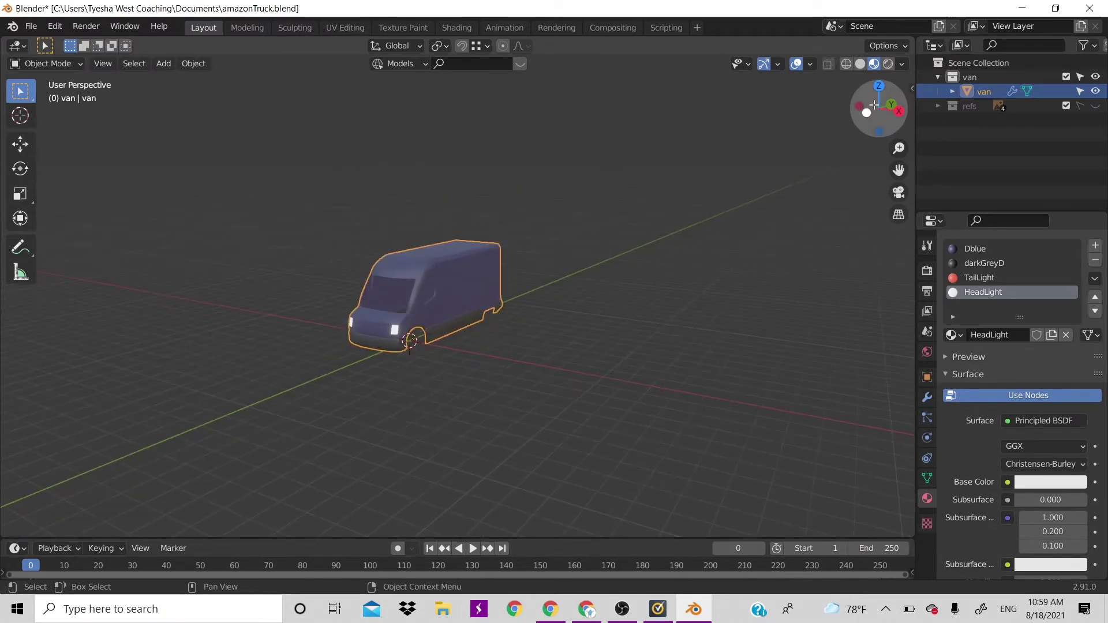
drag(877, 108, 605, 246)
scroll(604, 246, up, 5)
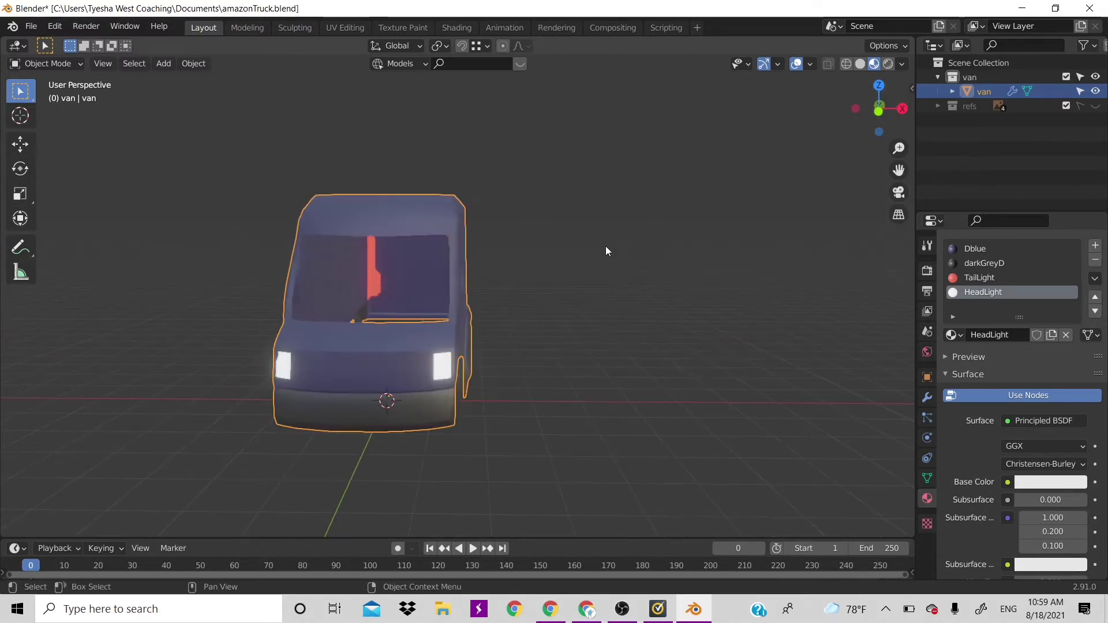
scroll(384, 396, up, 4)
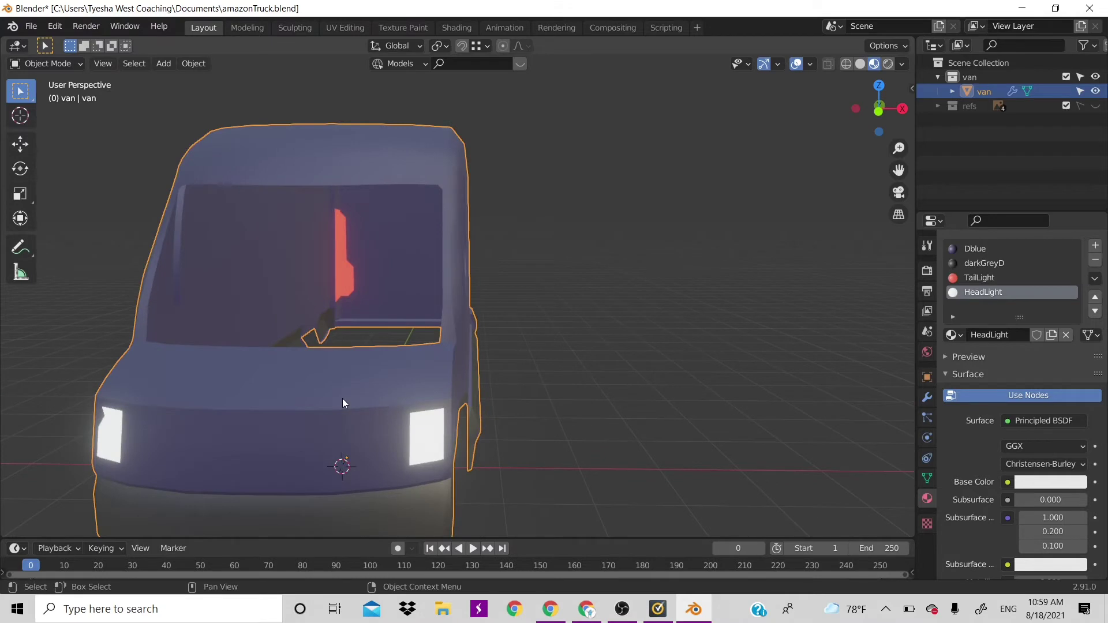
scroll(342, 398, down, 4)
key(Tab)
key(Tab)
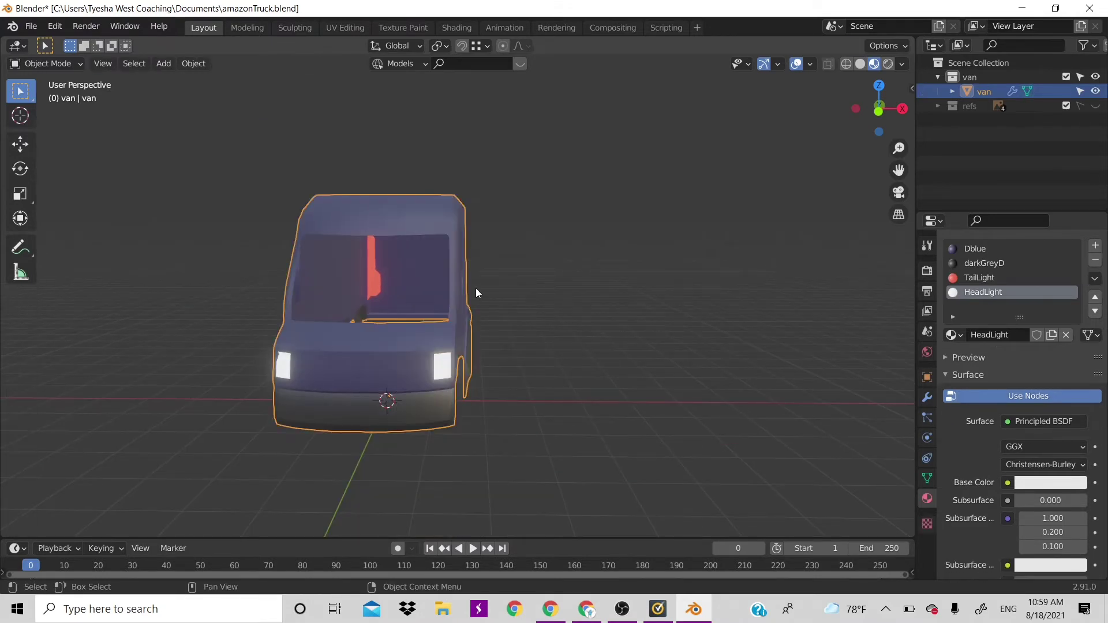
key(Tab)
key(Tab)
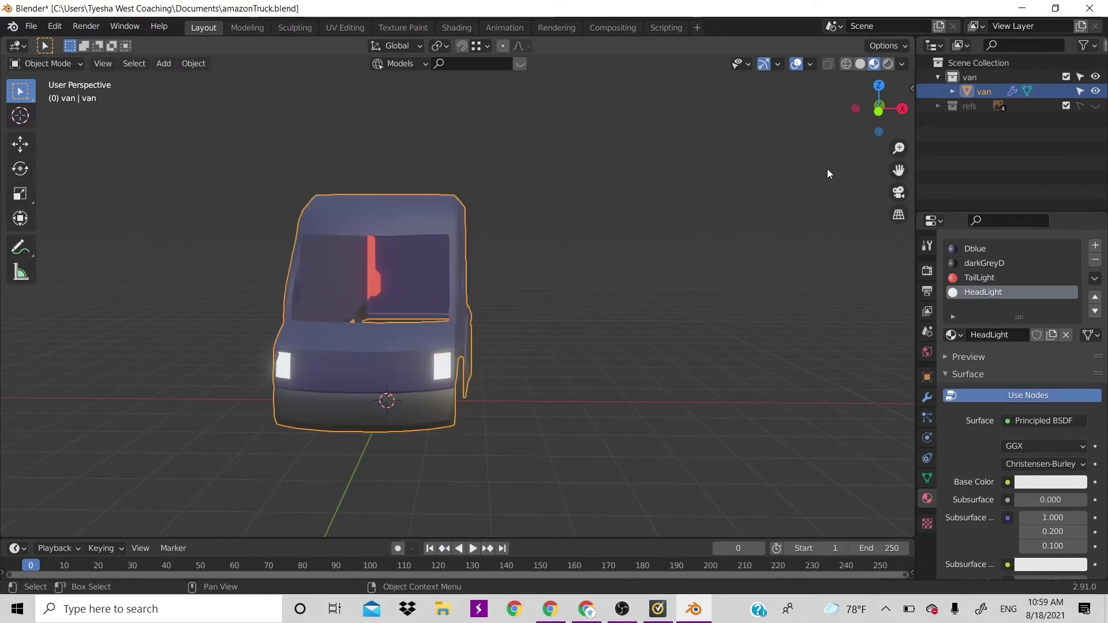
mouse_move(879, 110)
mouse_down()
mouse_move(889, 107)
mouse_move(863, 111)
mouse_up()
key(Tab)
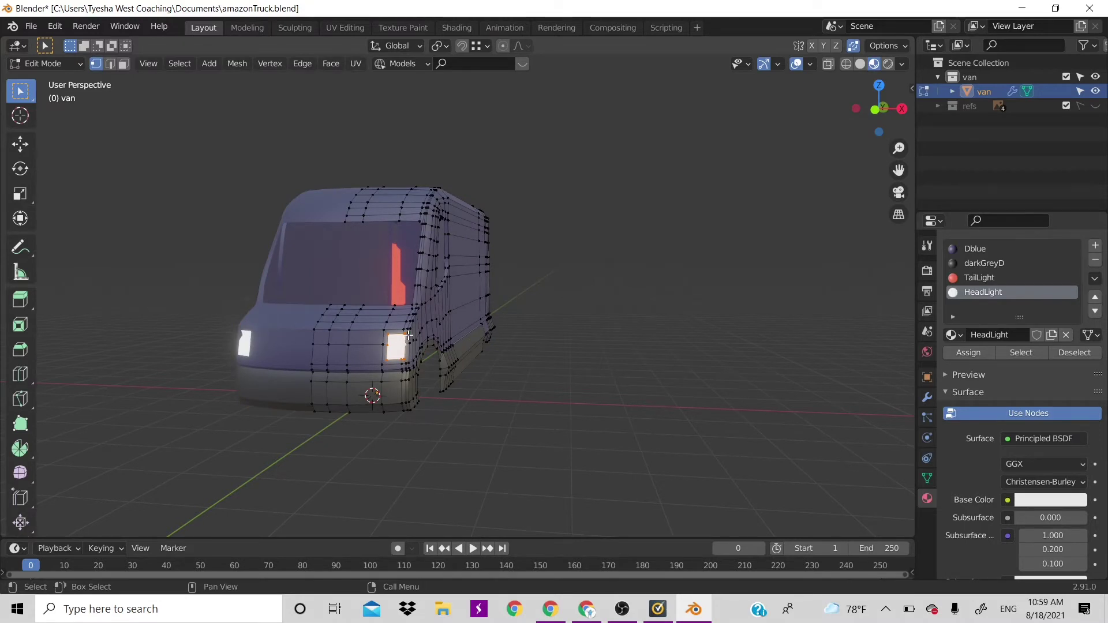
Cancel a stray vertex move and re-enter Edit Mode after viewing the whole van.
key(g)
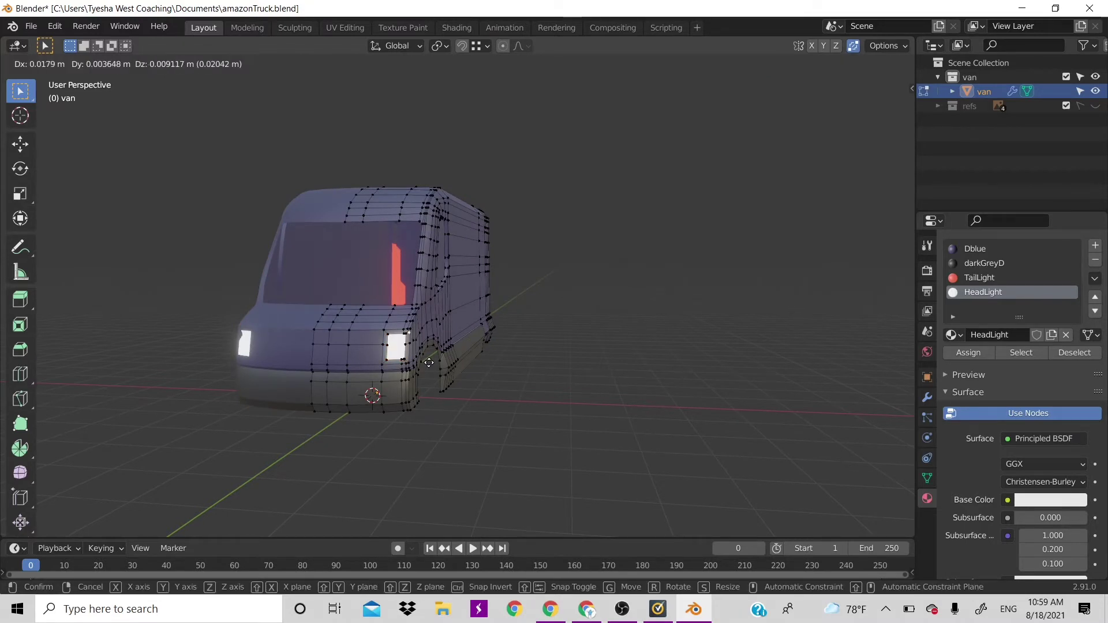
right_click(427, 364)
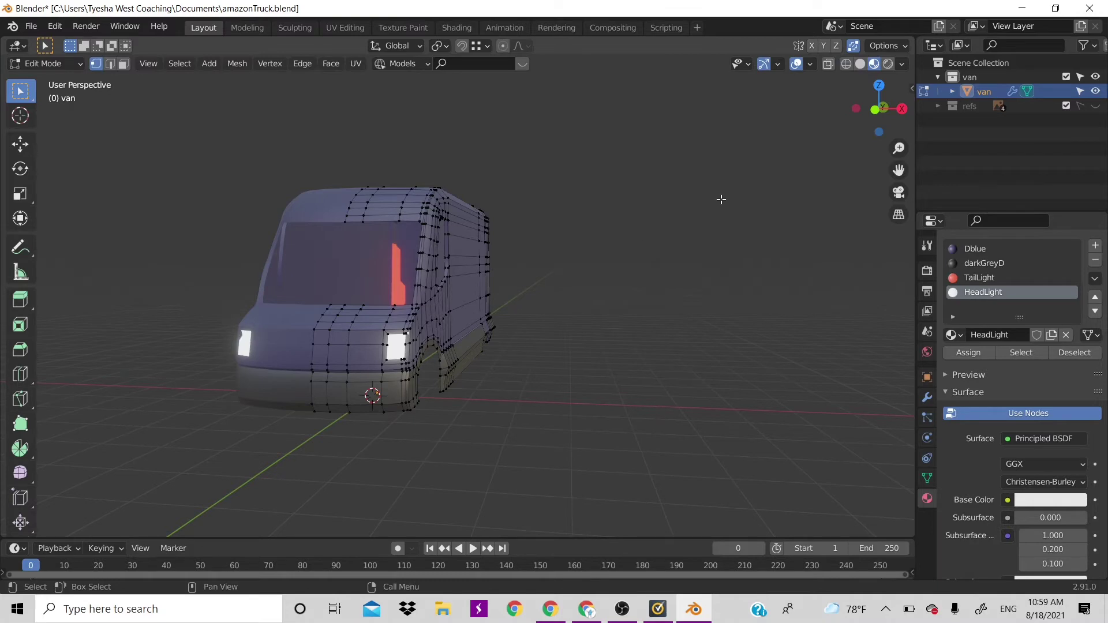
drag(898, 124, 735, 213)
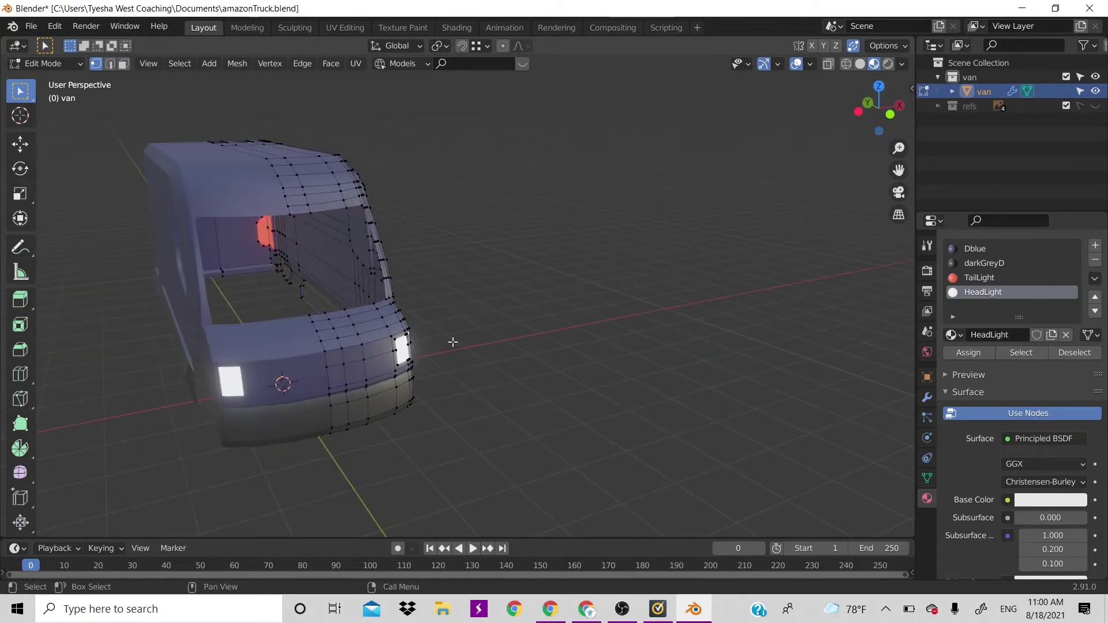
key(Tab)
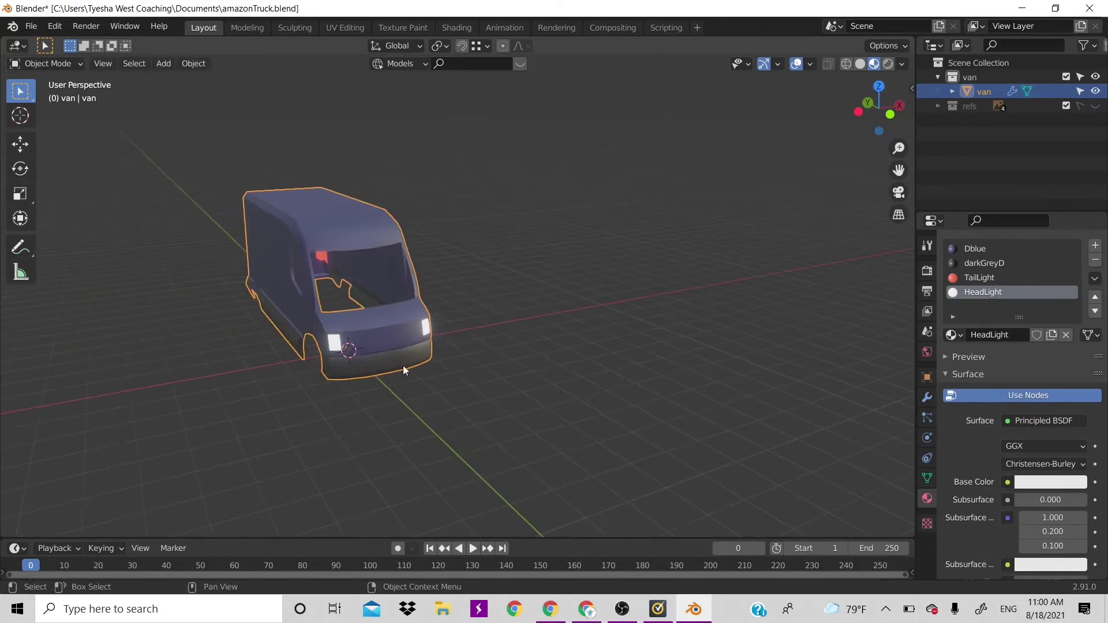
key(Tab)
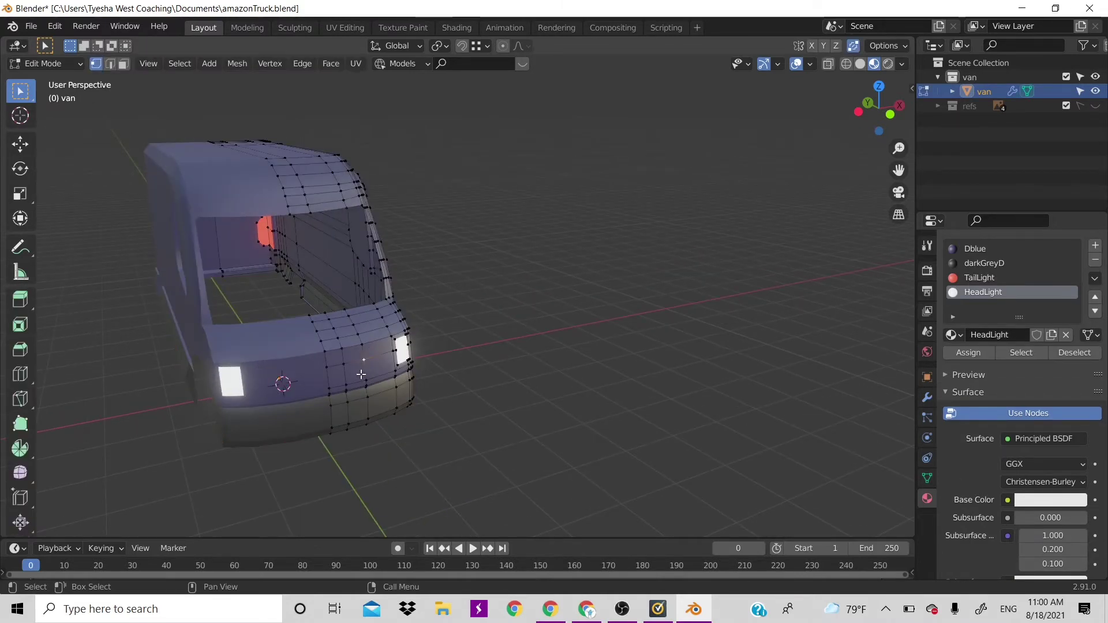
Inset and extrude the front faces between the headlights to form the grill panel.
key(3)
drag(332, 360, 372, 370)
key(i)
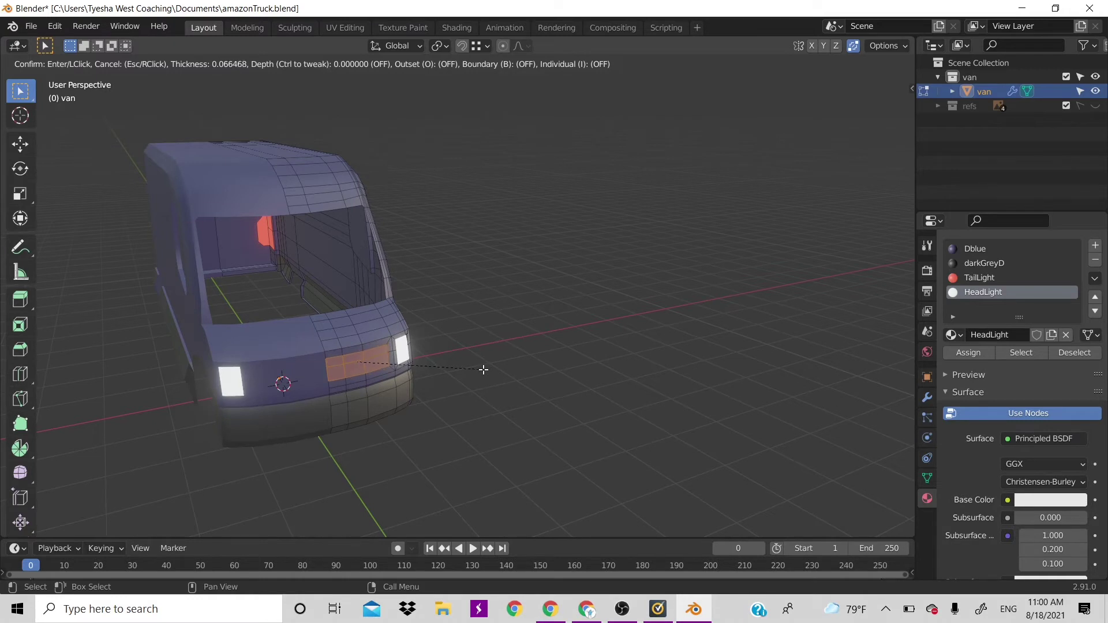
click(485, 372)
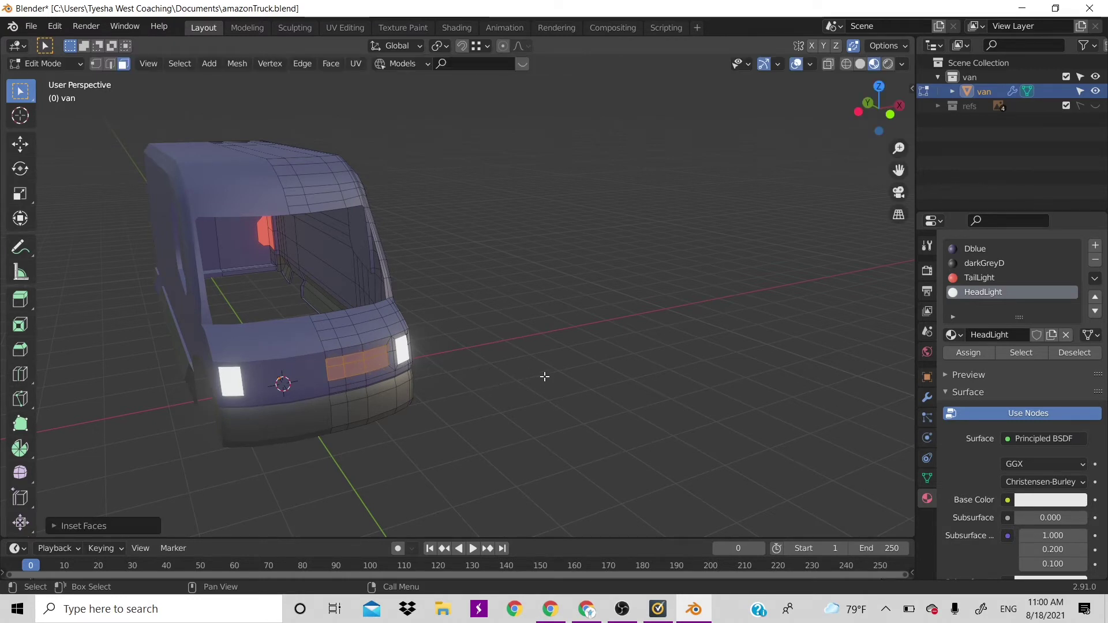
key(e)
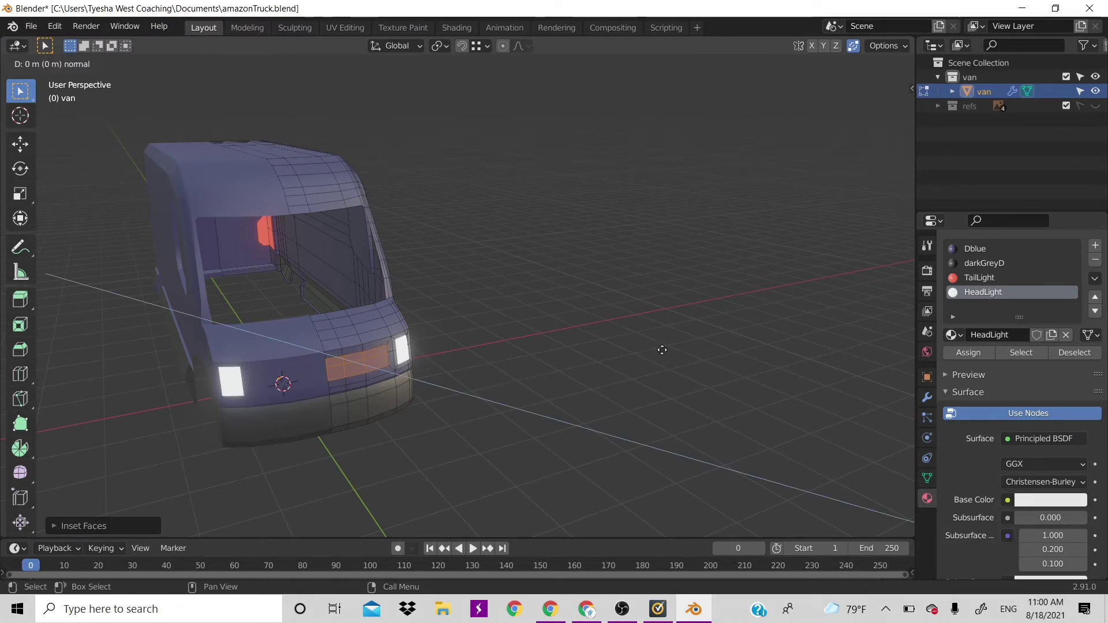
click(661, 349)
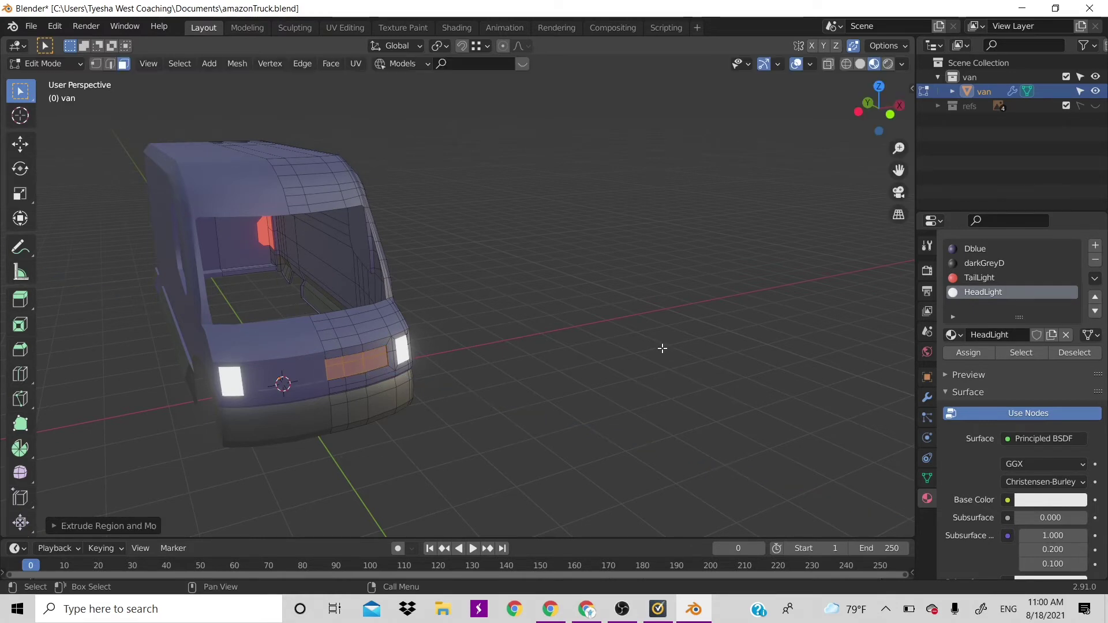
Add a new material with a darkened base colour and name it grill.
click(1096, 246)
click(1009, 362)
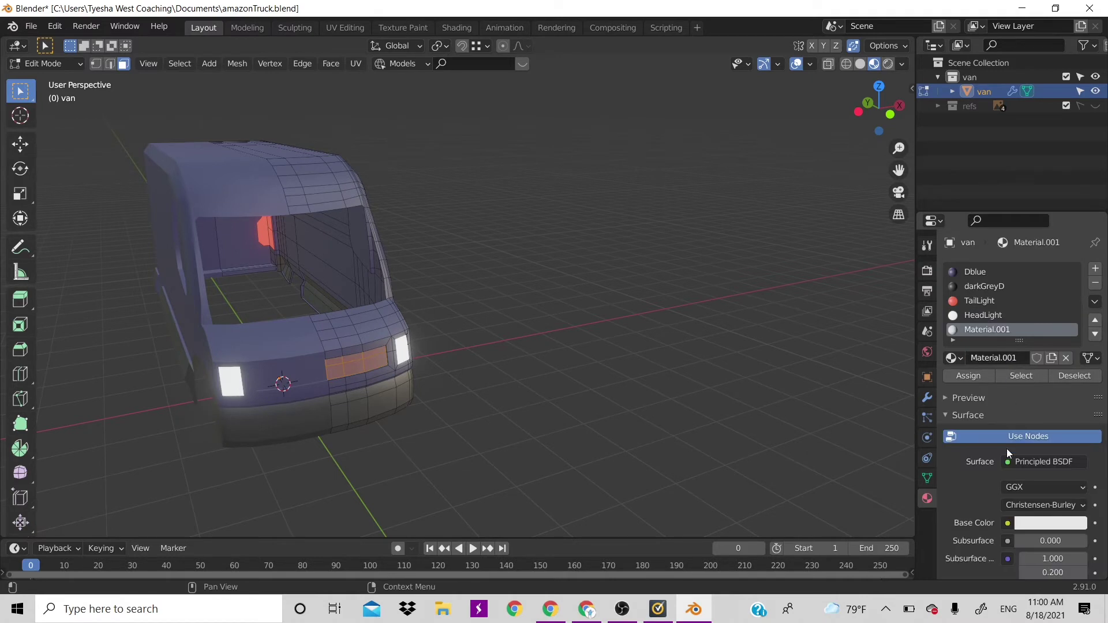
click(1027, 525)
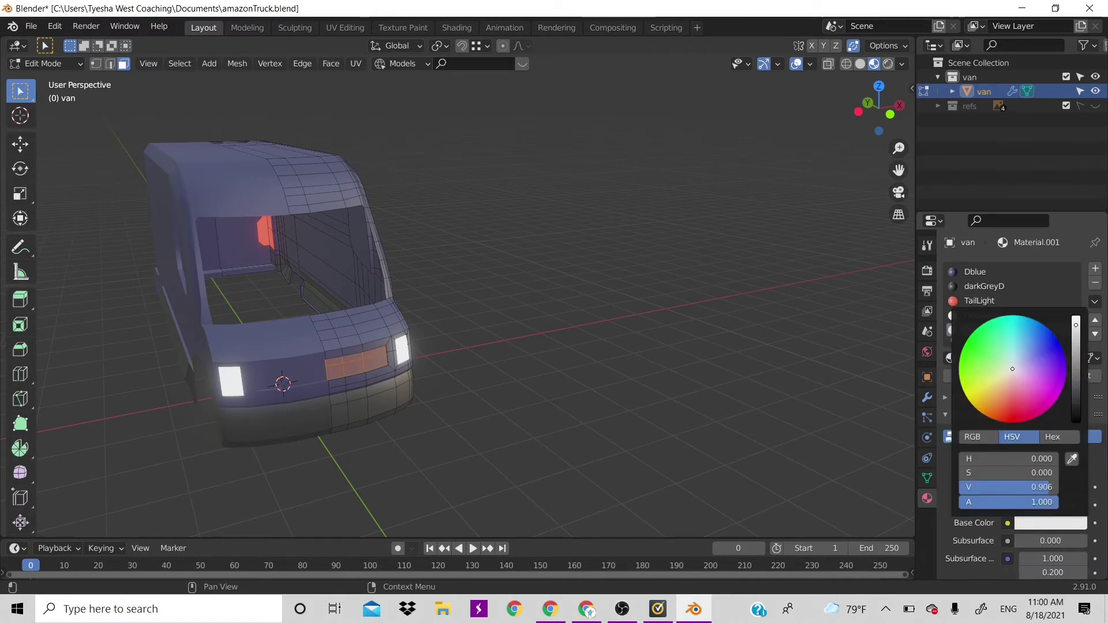
drag(1078, 364, 1077, 409)
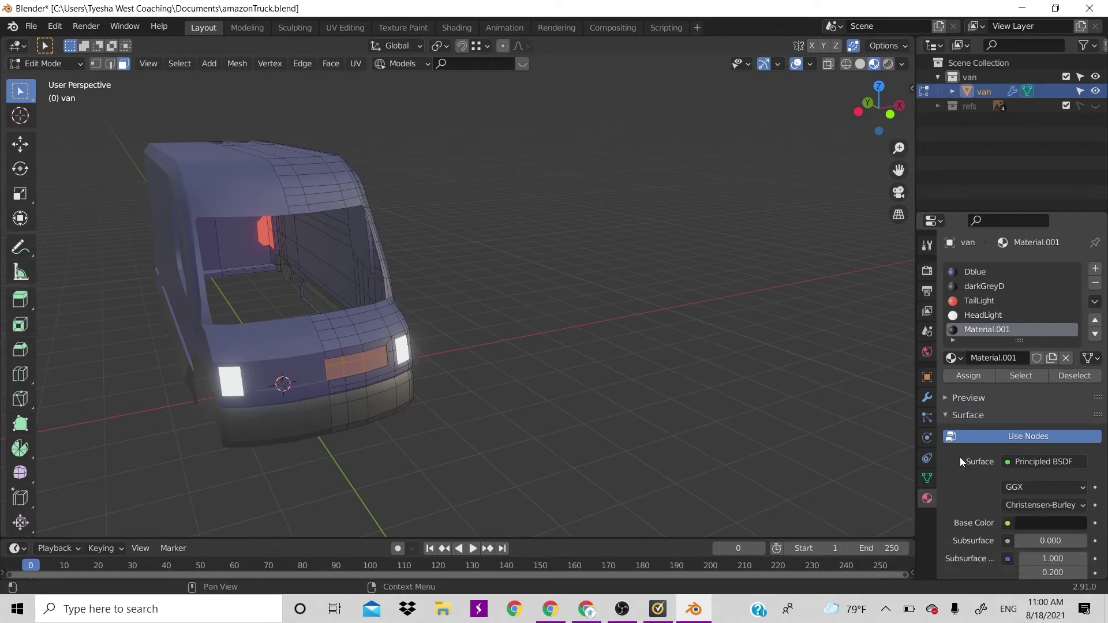
double_click(981, 329)
text(grill)
key(Return)
Set grill Roughness to 1.000 and Sheen Tint to 0, then assign it to the faces.
scroll(992, 408, down, 5)
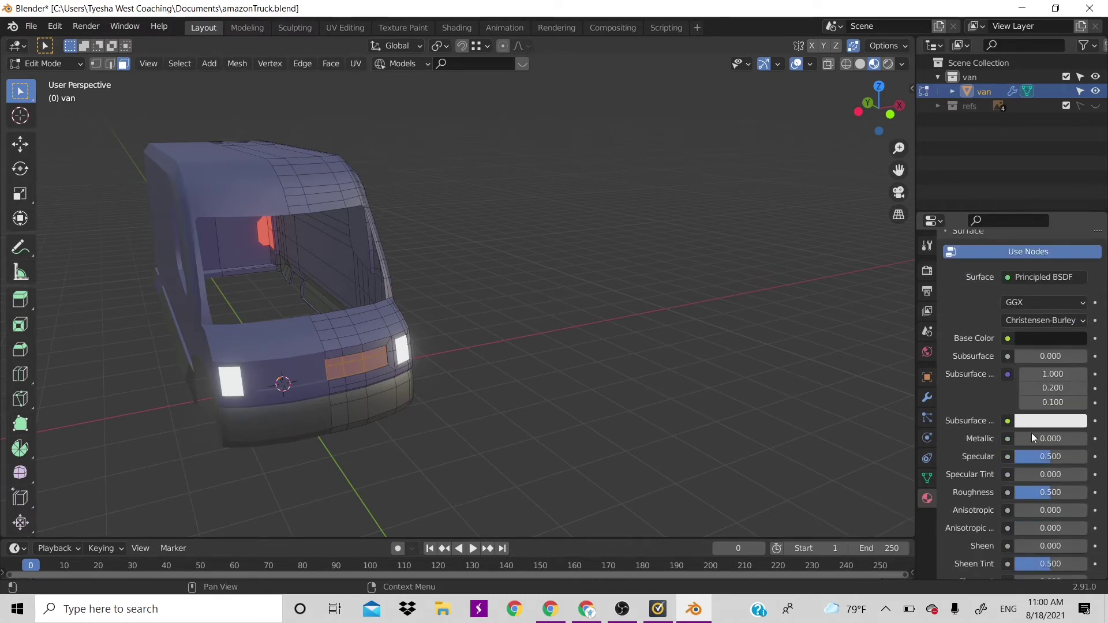
drag(1050, 492, 1089, 498)
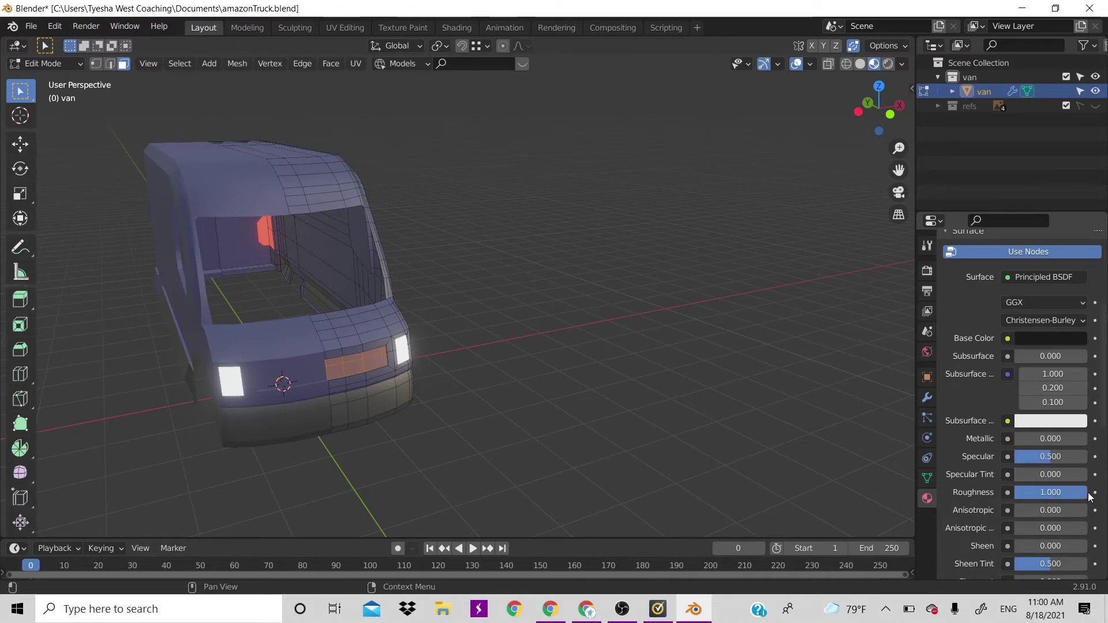
scroll(1014, 507, down, 3)
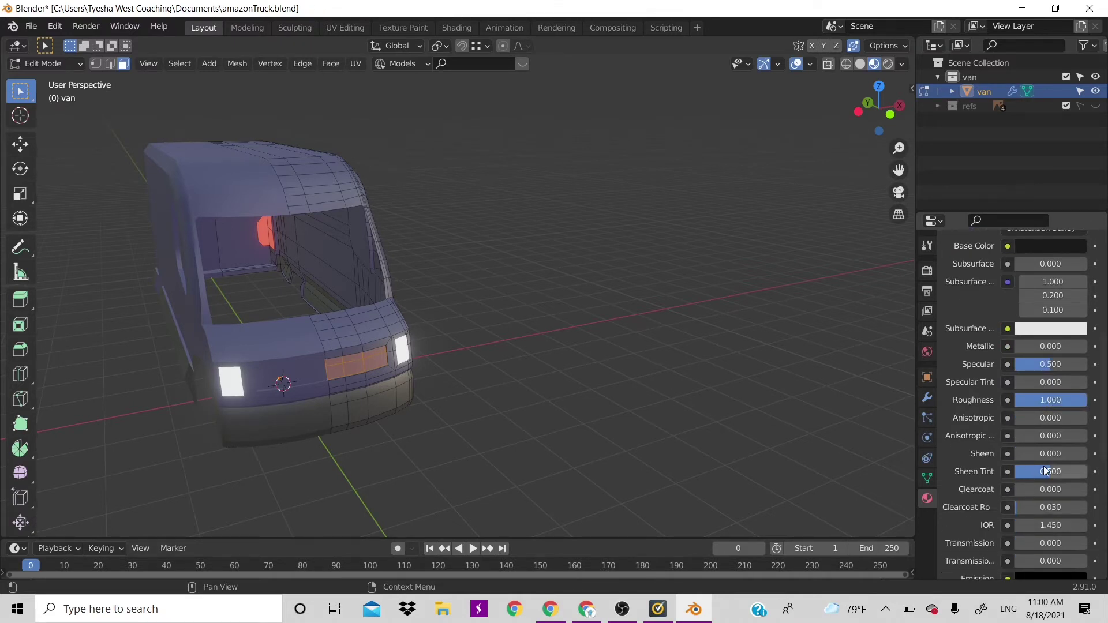
key(BackSpace)
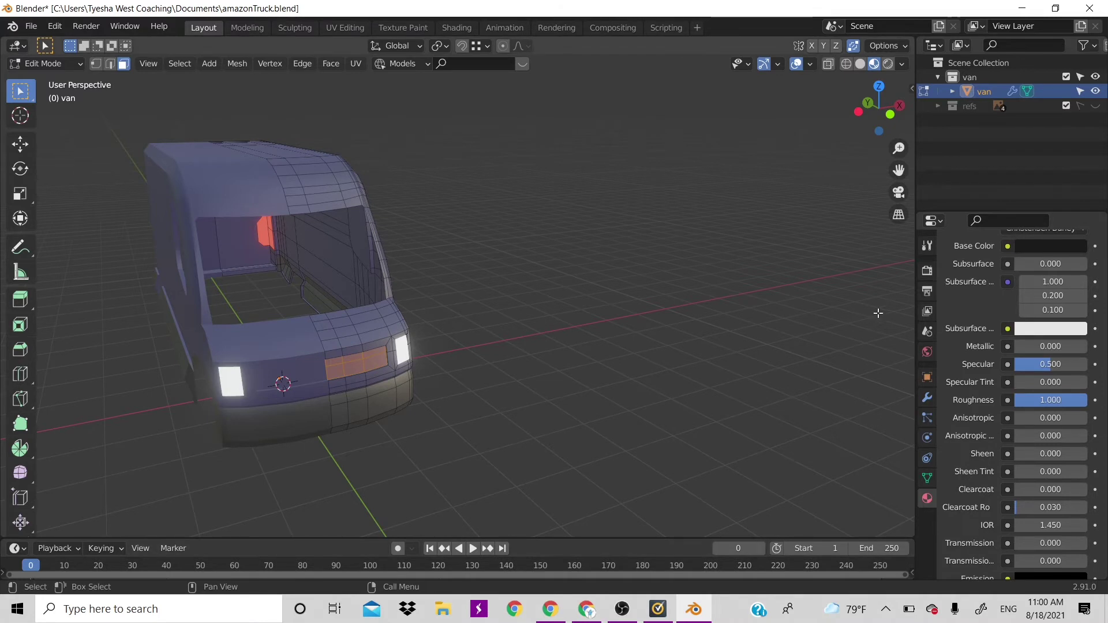
scroll(993, 307, up, 6)
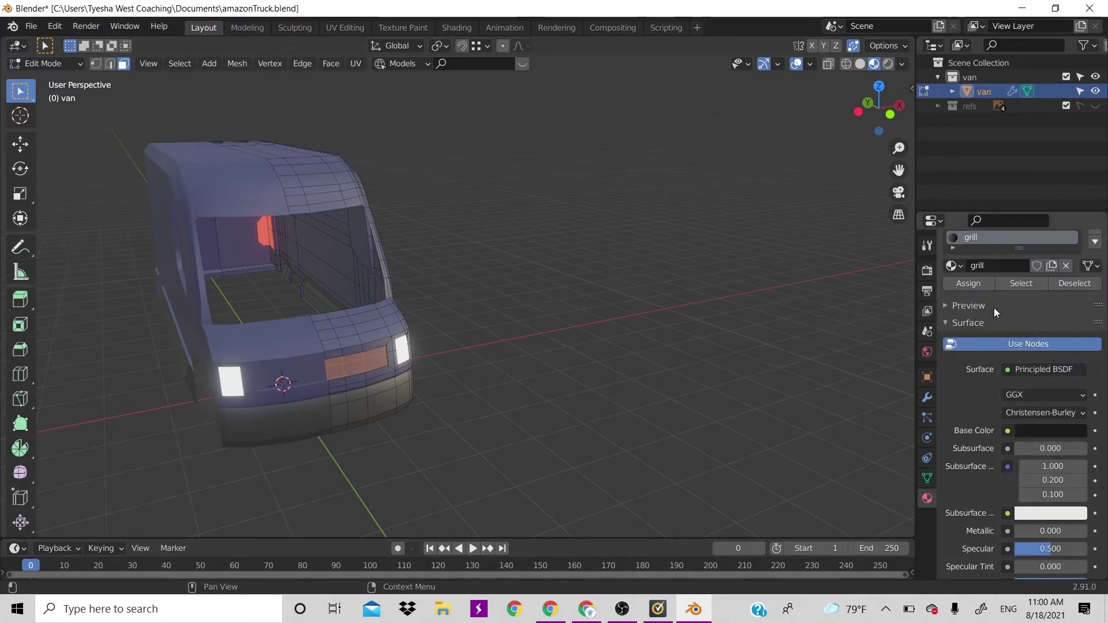
click(968, 283)
key(Tab)
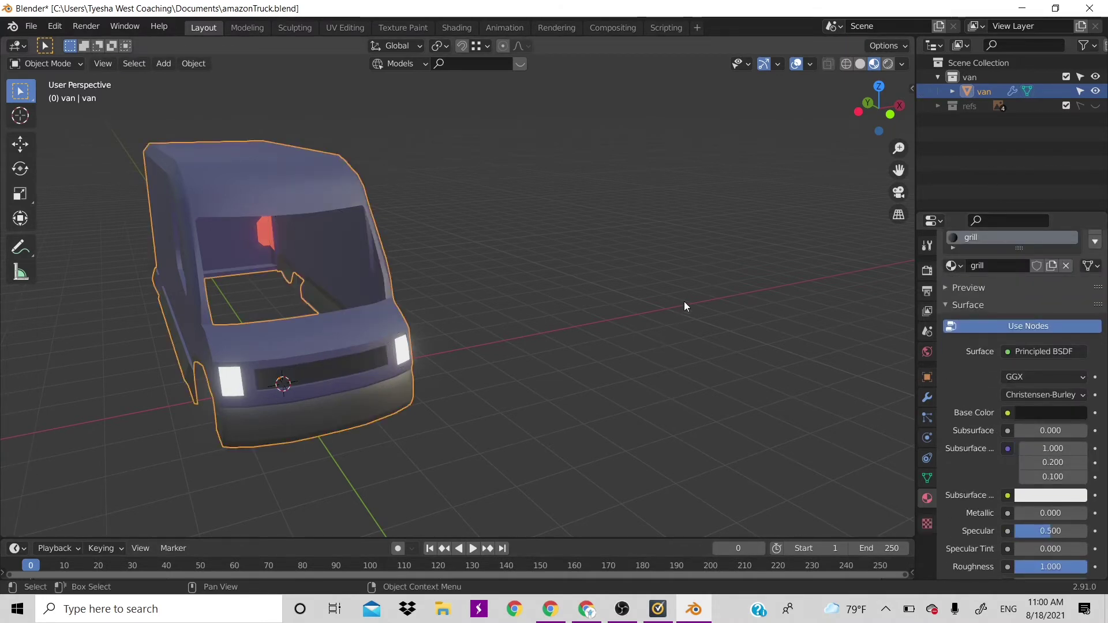
Select the Dblue body material and drag its Roughness down.
key(Tab)
key(Tab)
key(Tab)
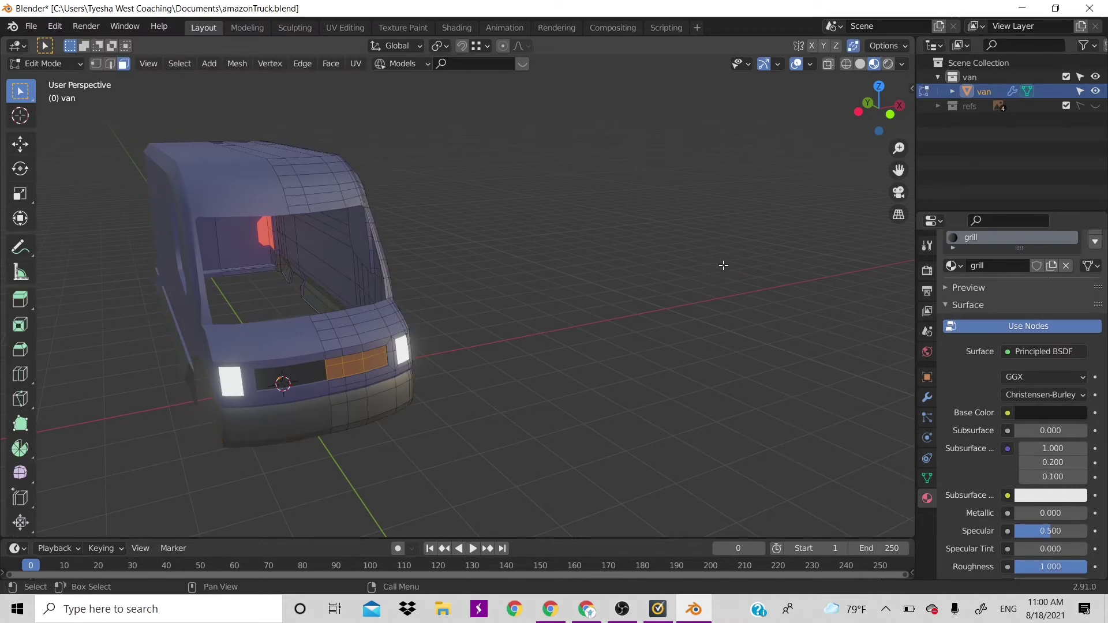
key(Tab)
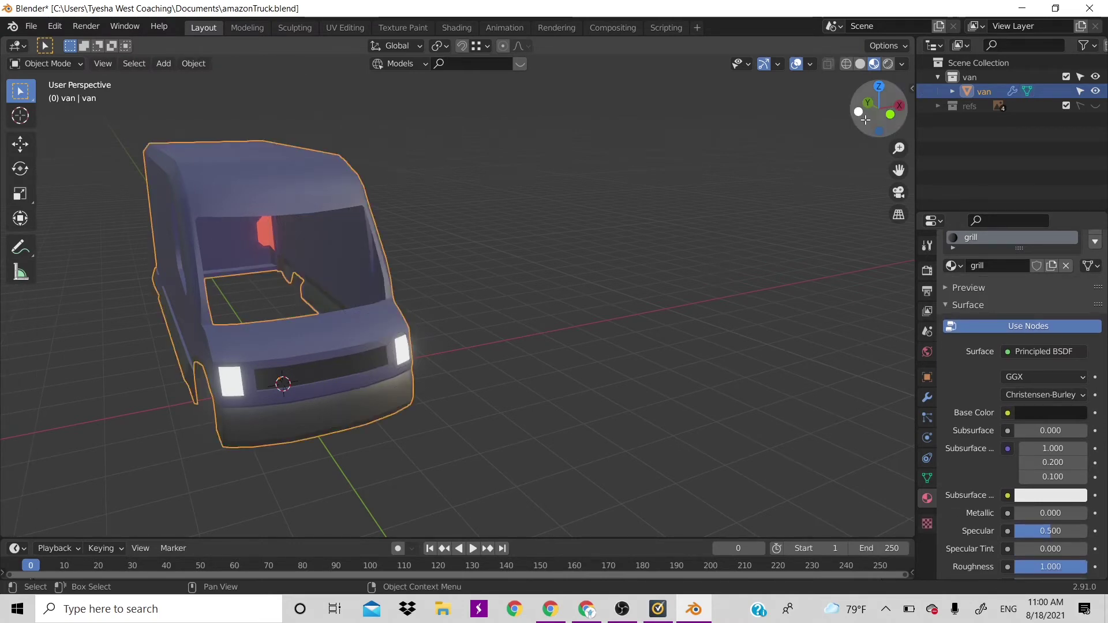
mouse_move(865, 119)
mouse_down()
mouse_move(848, 124)
mouse_move(868, 115)
mouse_up()
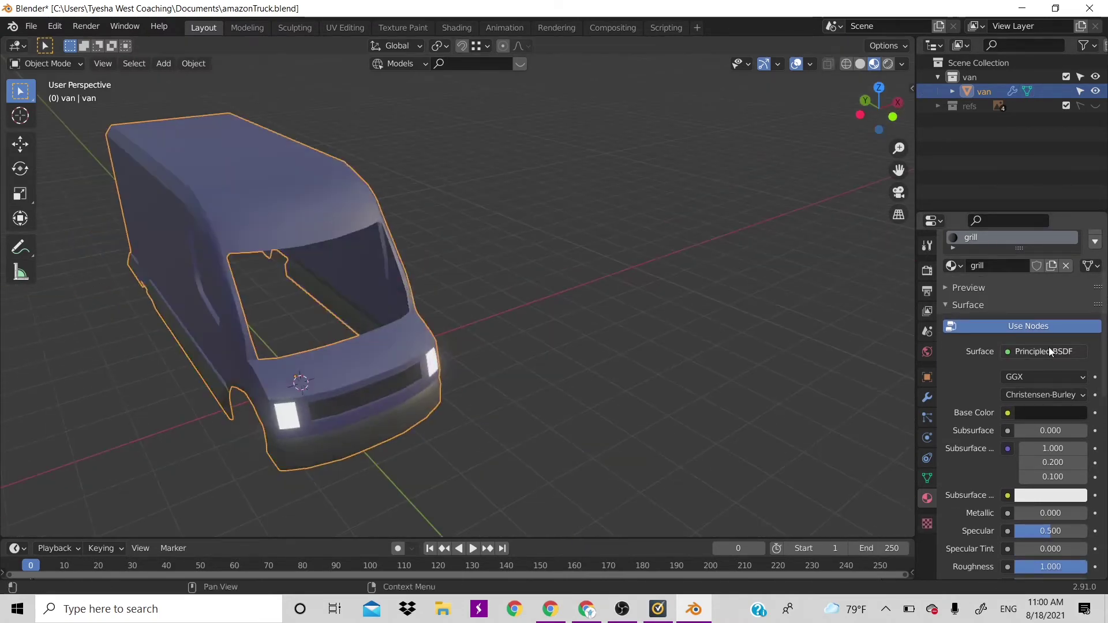
scroll(1047, 347, up, 4)
click(1013, 275)
scroll(960, 416, down, 8)
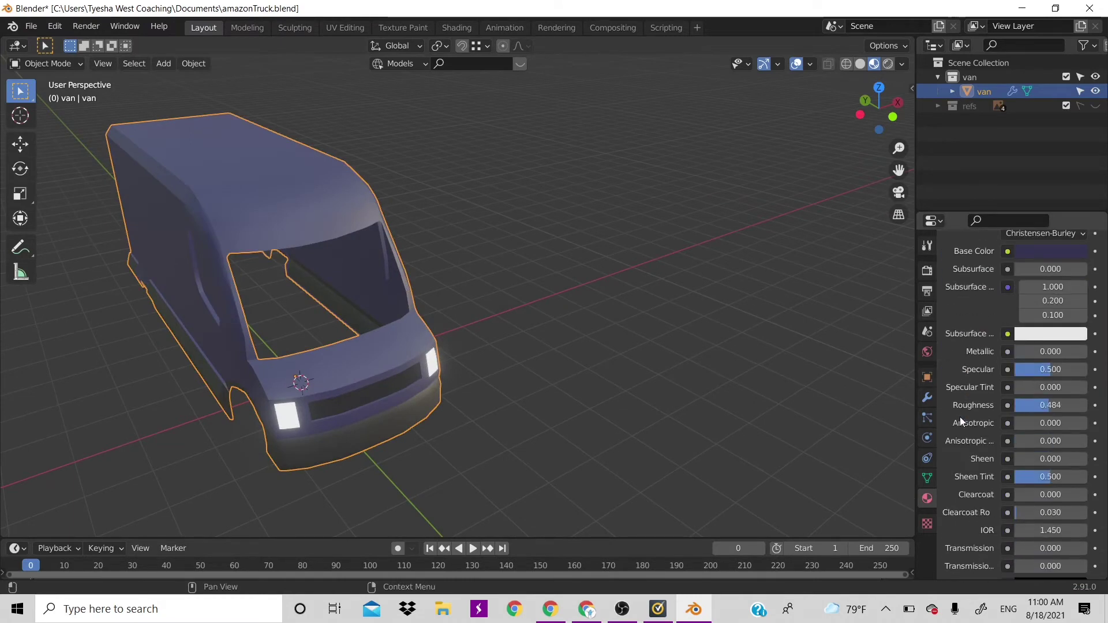
drag(1062, 405, 980, 405)
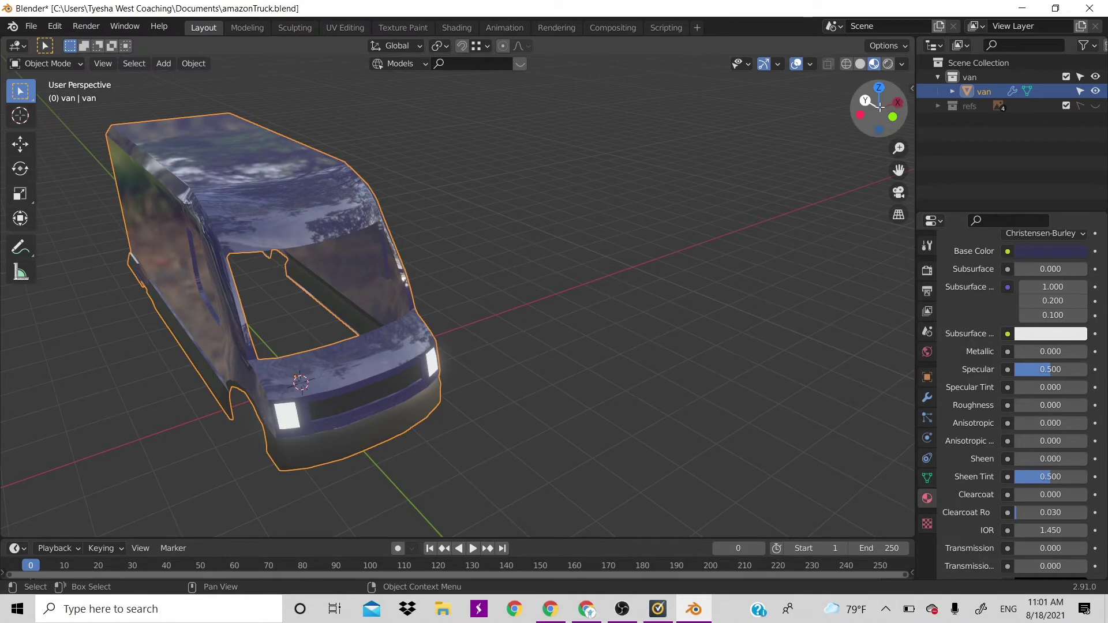
Try Roughness 0.1, then settle on 0 and inspect the body reflections from the side.
mouse_move(878, 110)
mouse_down()
mouse_move(822, 114)
mouse_move(815, 159)
mouse_move(819, 113)
mouse_move(865, 130)
mouse_move(891, 115)
mouse_up()
click(1026, 404)
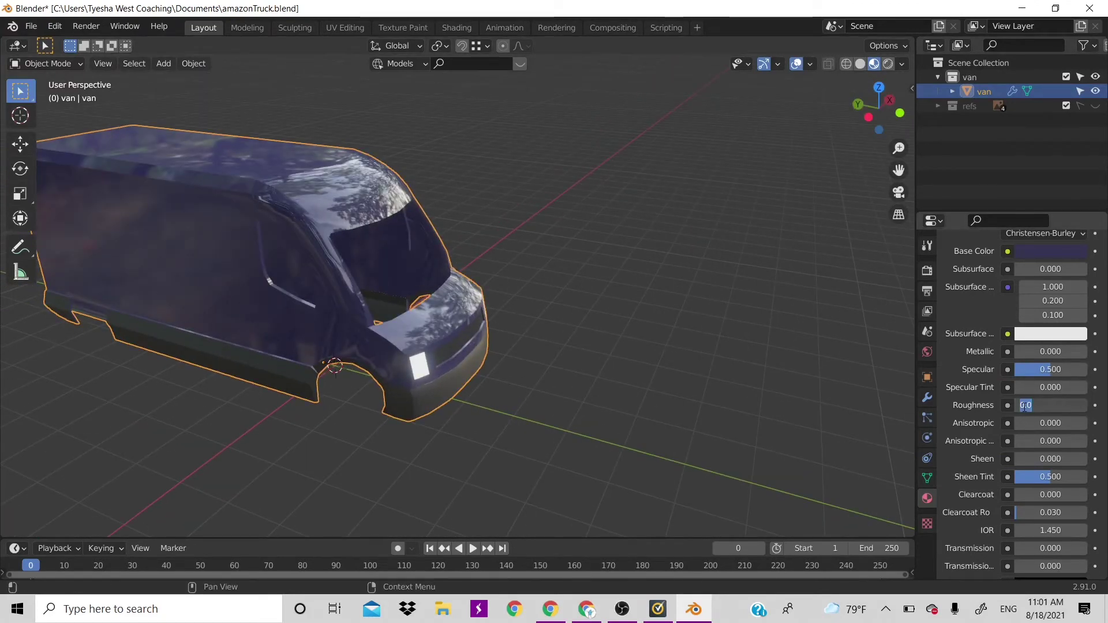
text(0.1)
key(Return)
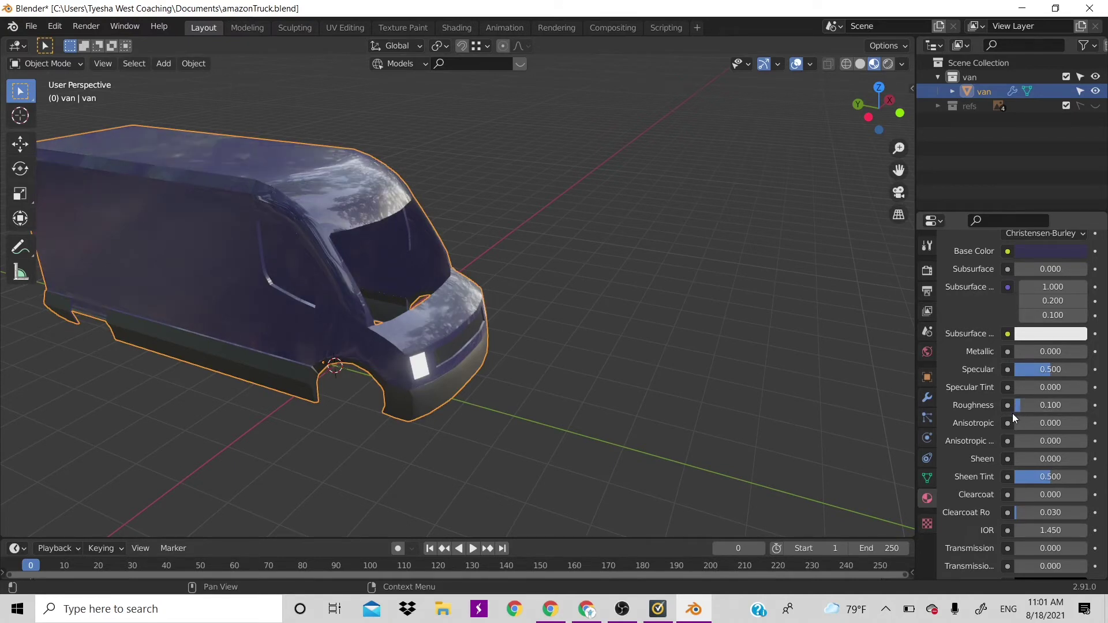
click(1029, 405)
key(Return)
mouse_move(880, 106)
mouse_down()
mouse_move(842, 113)
mouse_move(900, 112)
mouse_move(860, 112)
mouse_move(888, 113)
mouse_up()
In Edit Mode, select the left rear door face and begin an inset.
key(Tab)
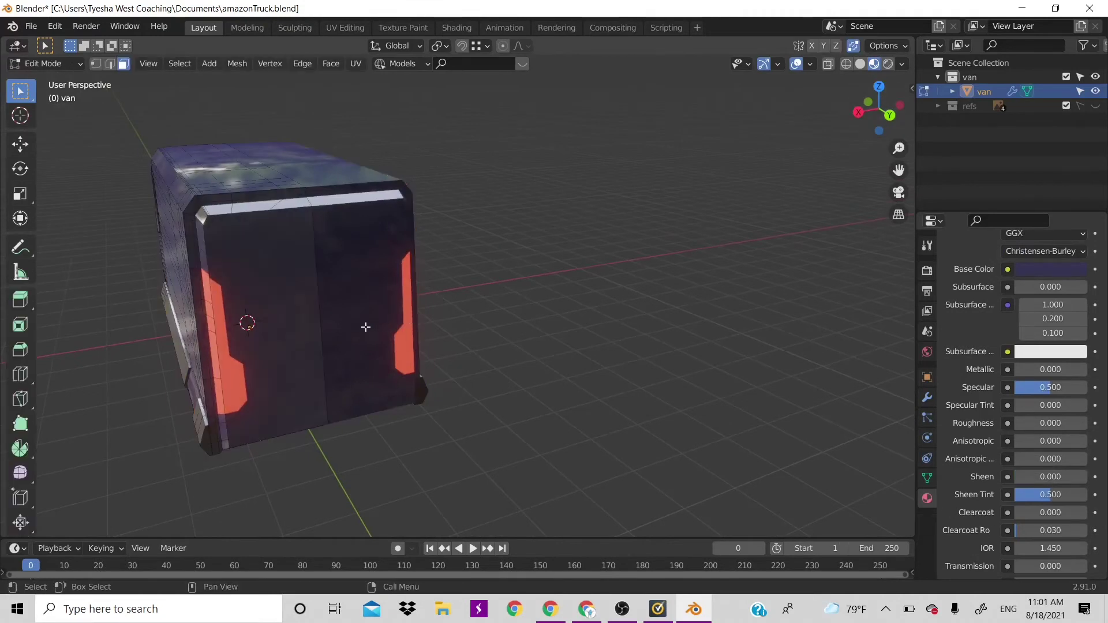
click(313, 326)
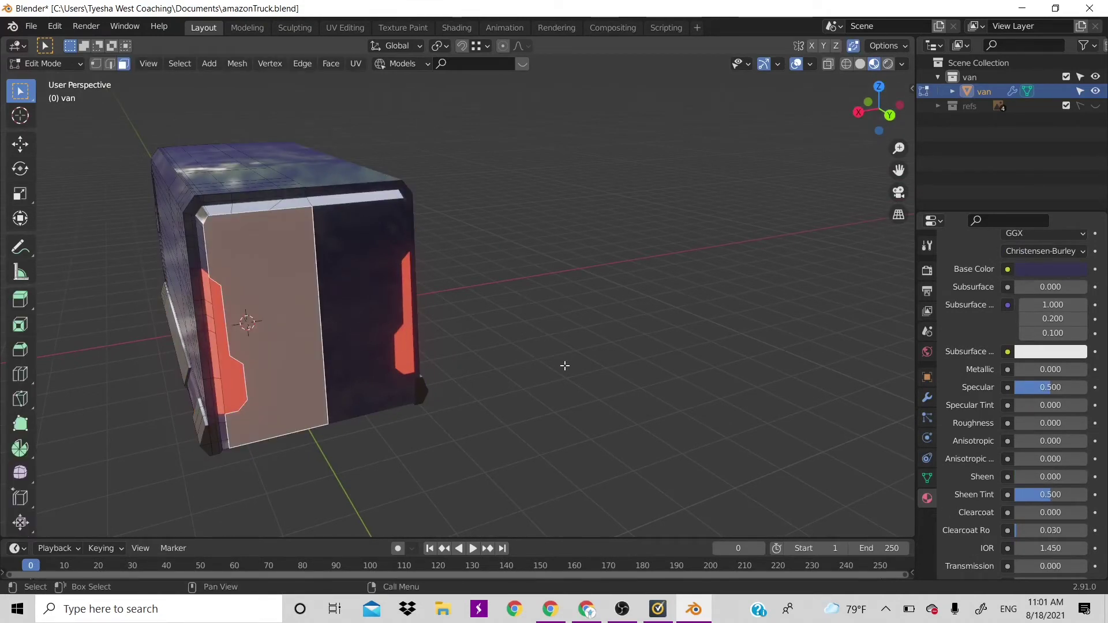
key(i)
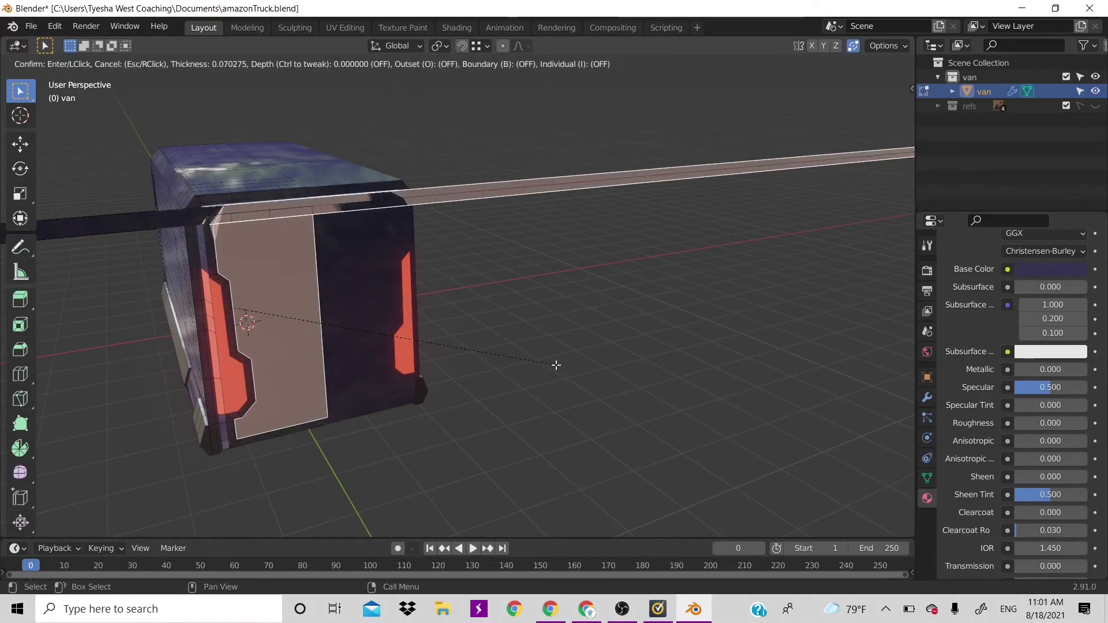
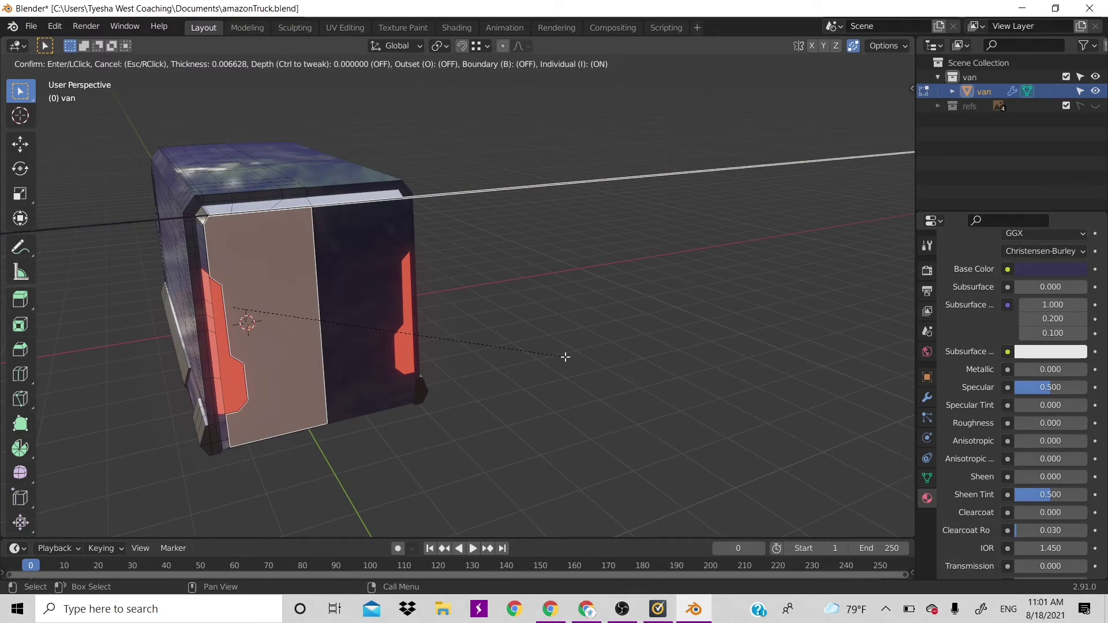
Inset the two rear door faces as one region, leaving a thin frame around the door.
key(i)
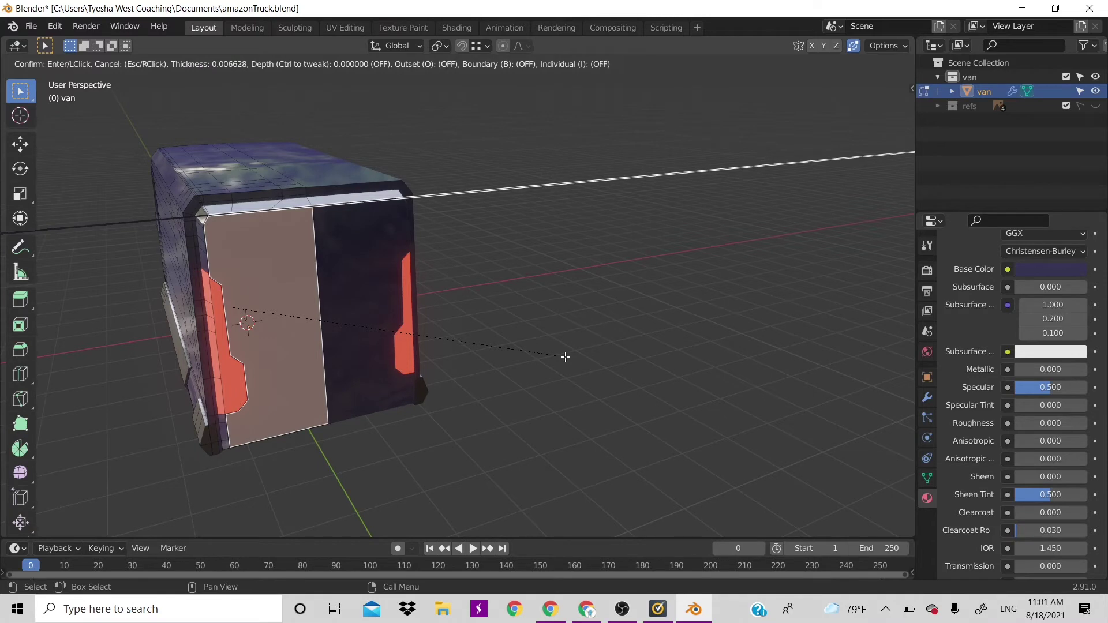
click(565, 357)
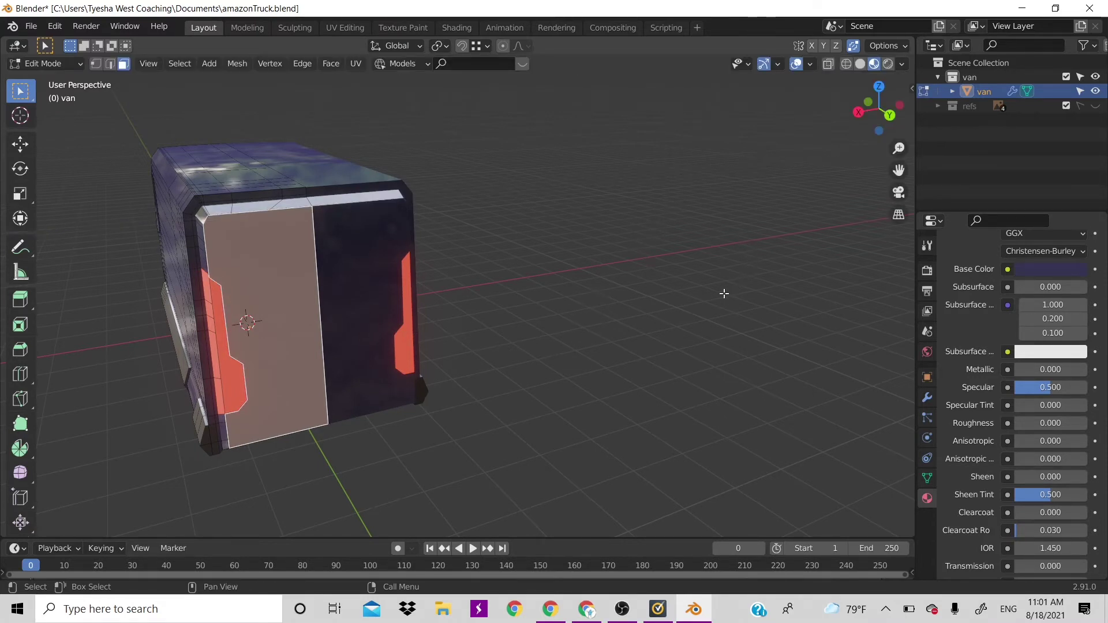
key(i)
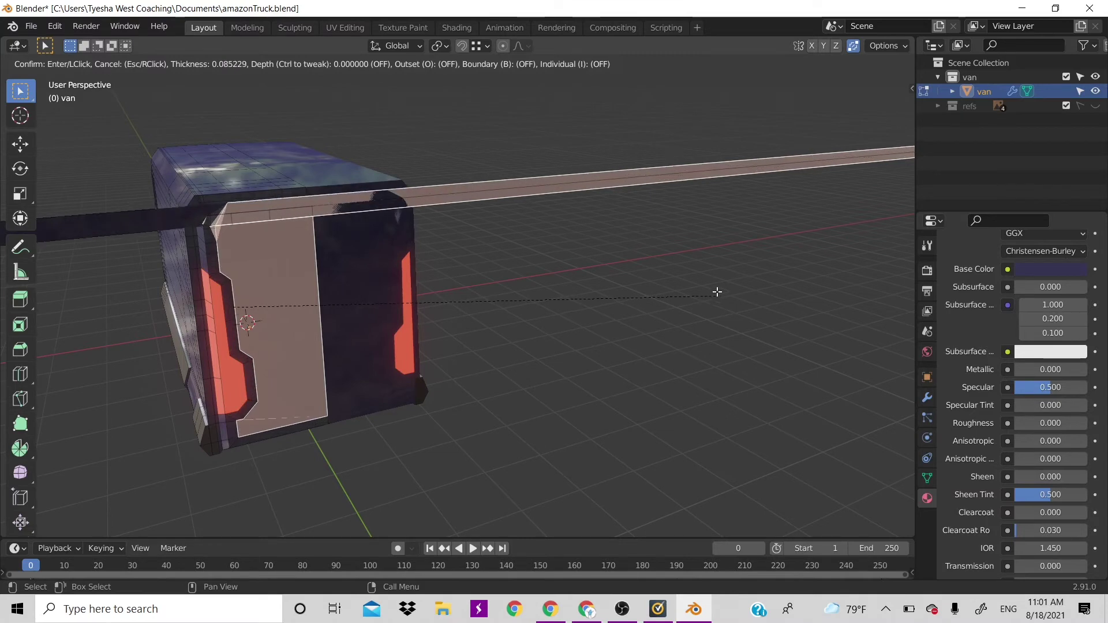
key(Escape)
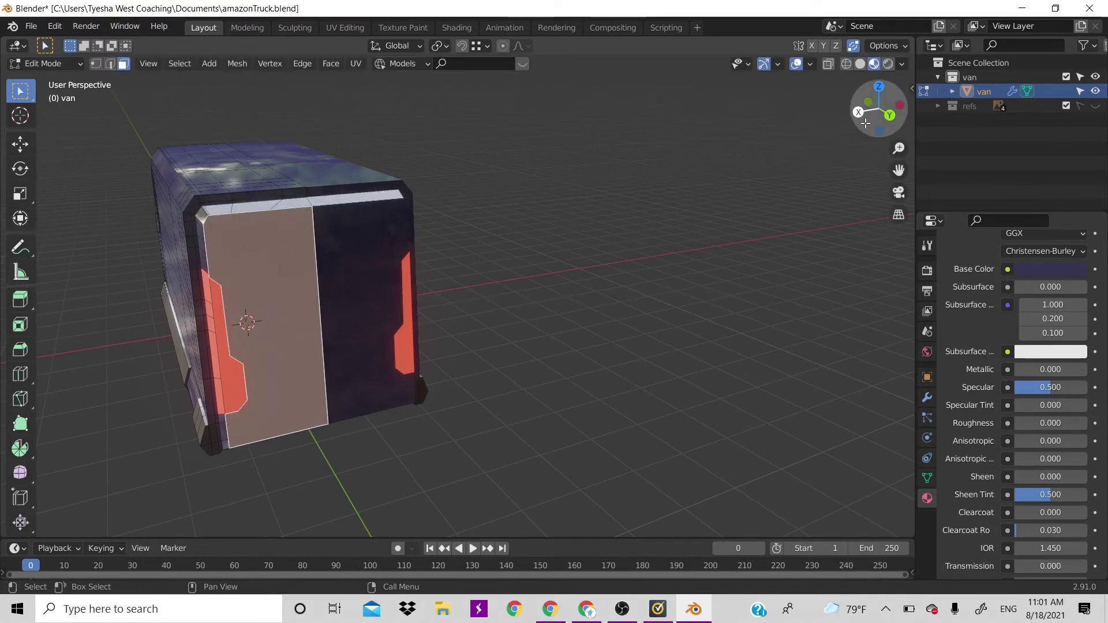
mouse_move(878, 107)
mouse_down()
mouse_move(917, 112)
mouse_move(896, 111)
mouse_up()
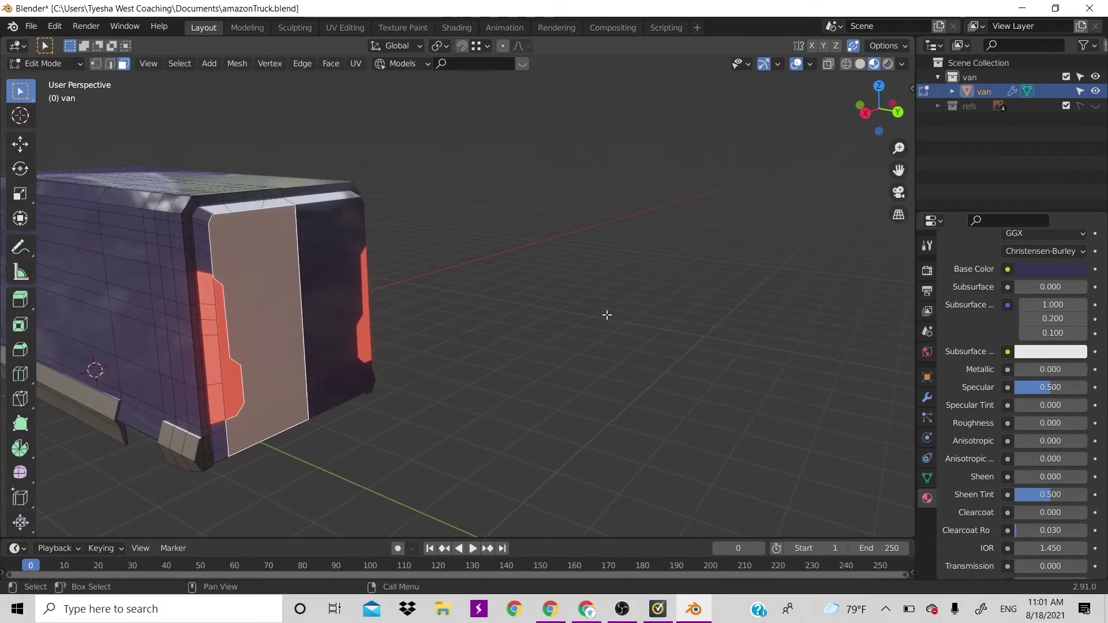
Extrude the rear door face out slightly and scale it down to about 0.97.
key(e)
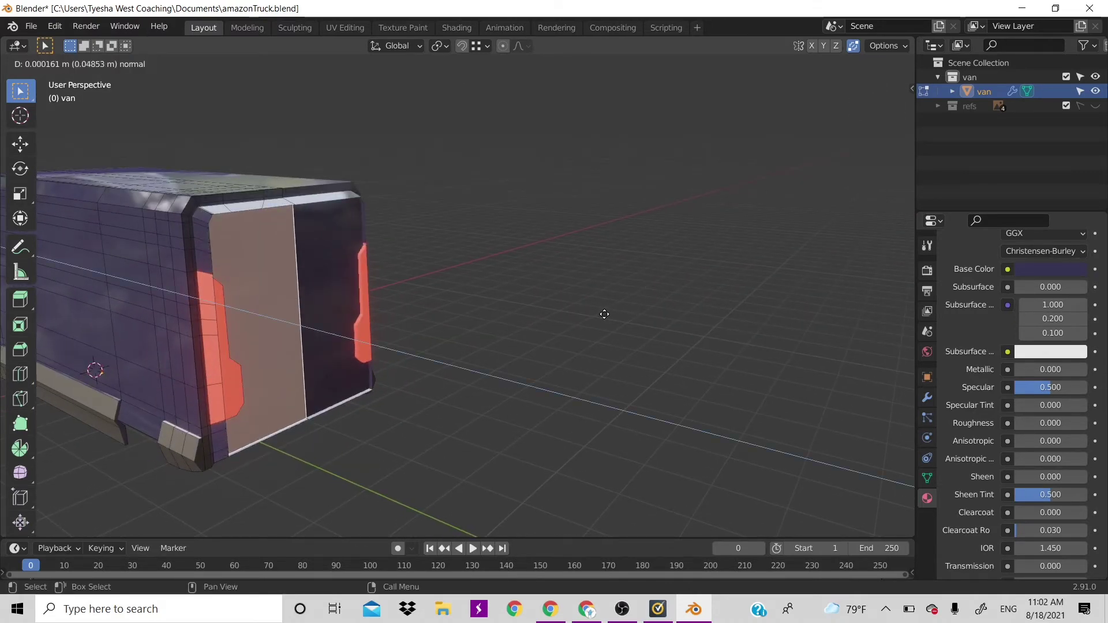
click(604, 314)
key(s)
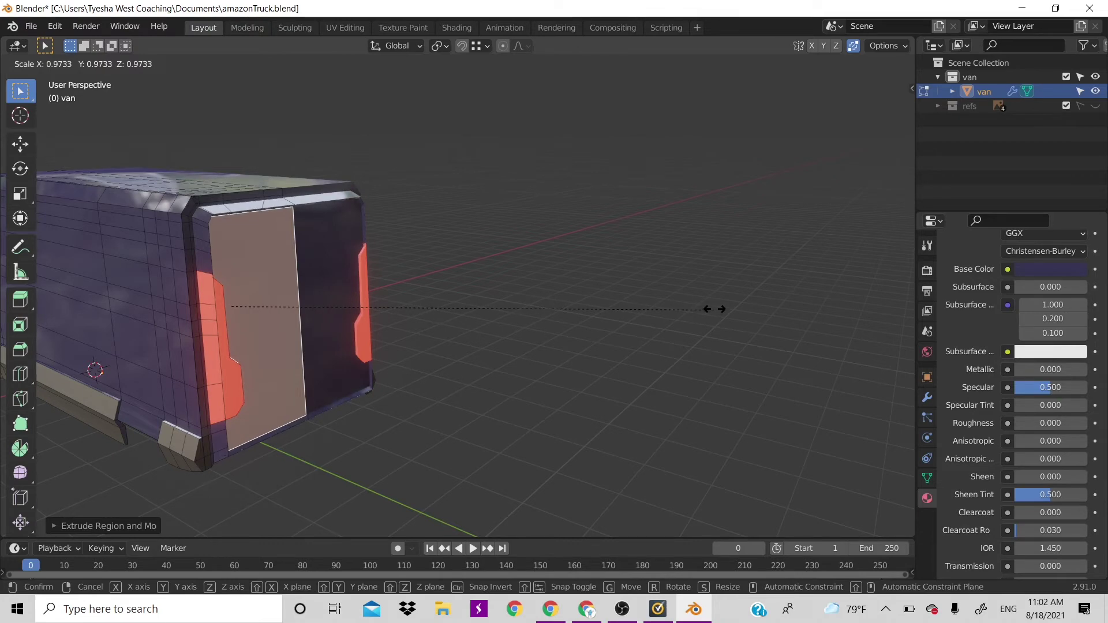
click(718, 308)
Try moving the door's bottom corner vertex, cancel both moves, and return to Object Mode.
mouse_move(878, 110)
mouse_down()
mouse_move(853, 111)
mouse_move(892, 119)
mouse_up()
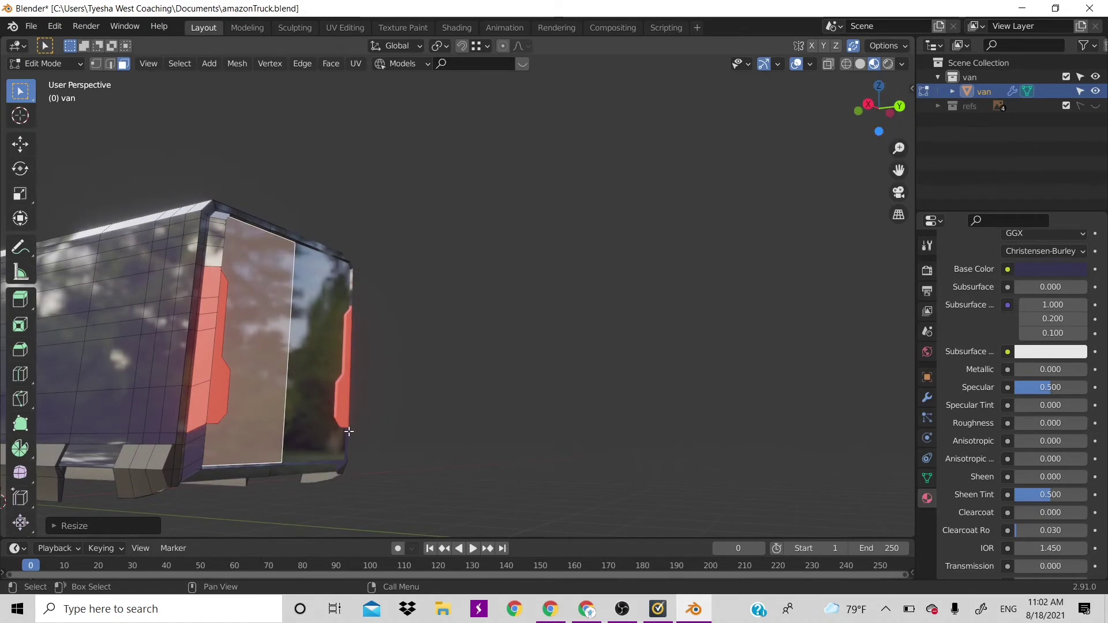
key(1)
click(194, 471)
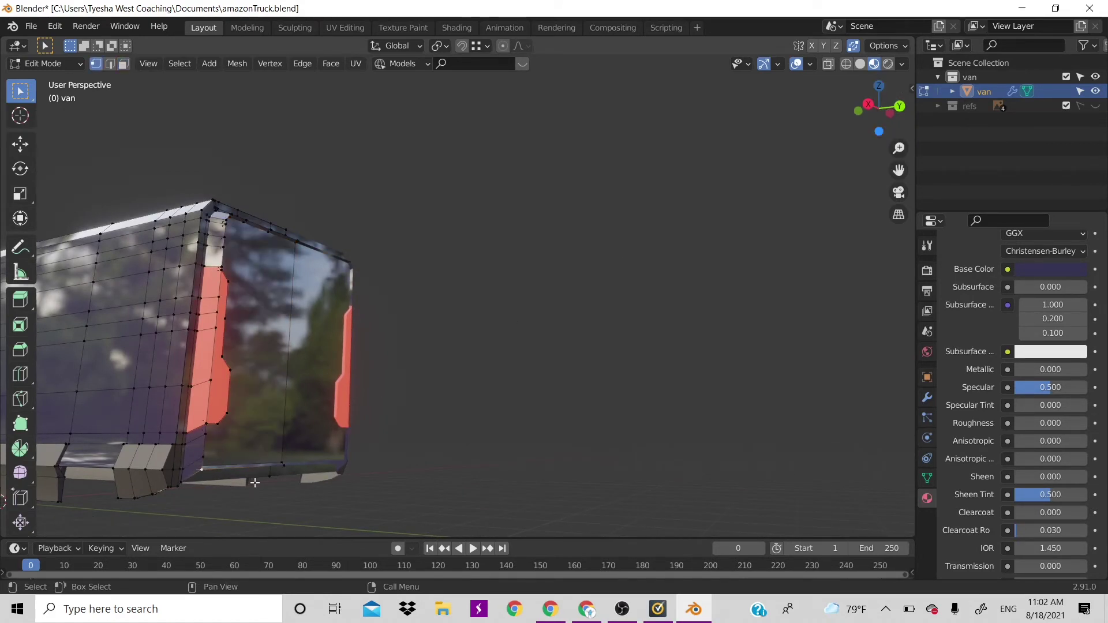
key(g)
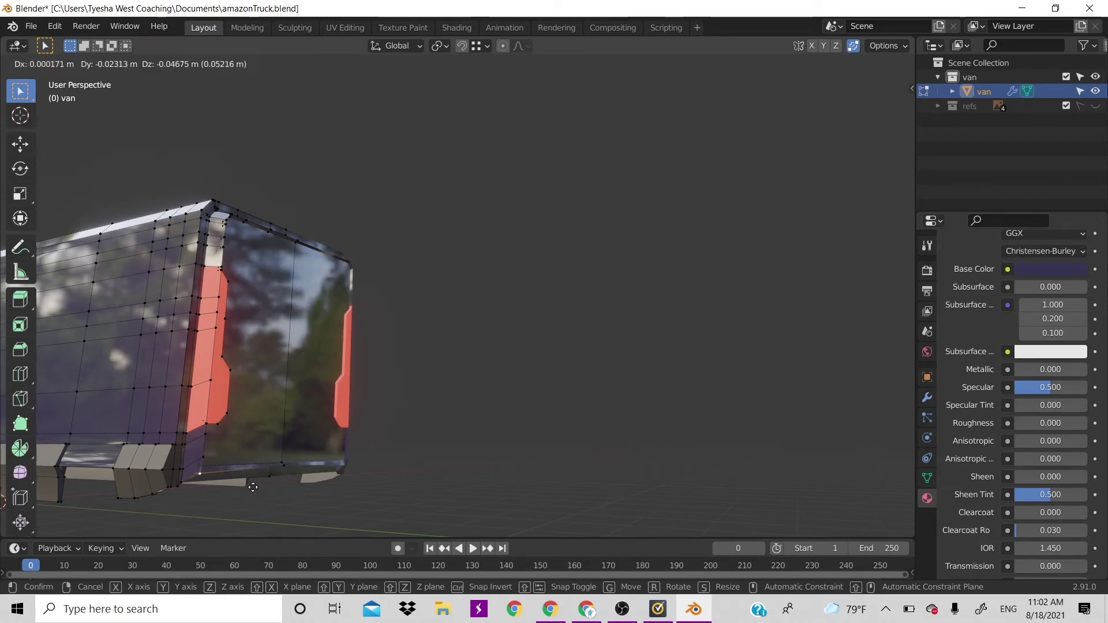
right_click(252, 485)
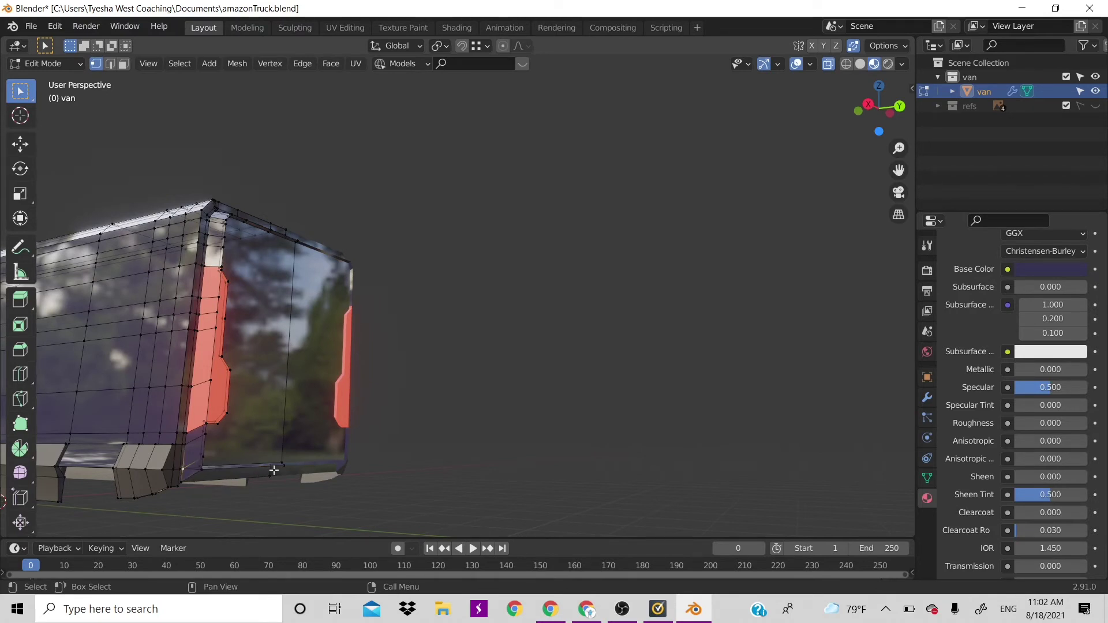
key(g)
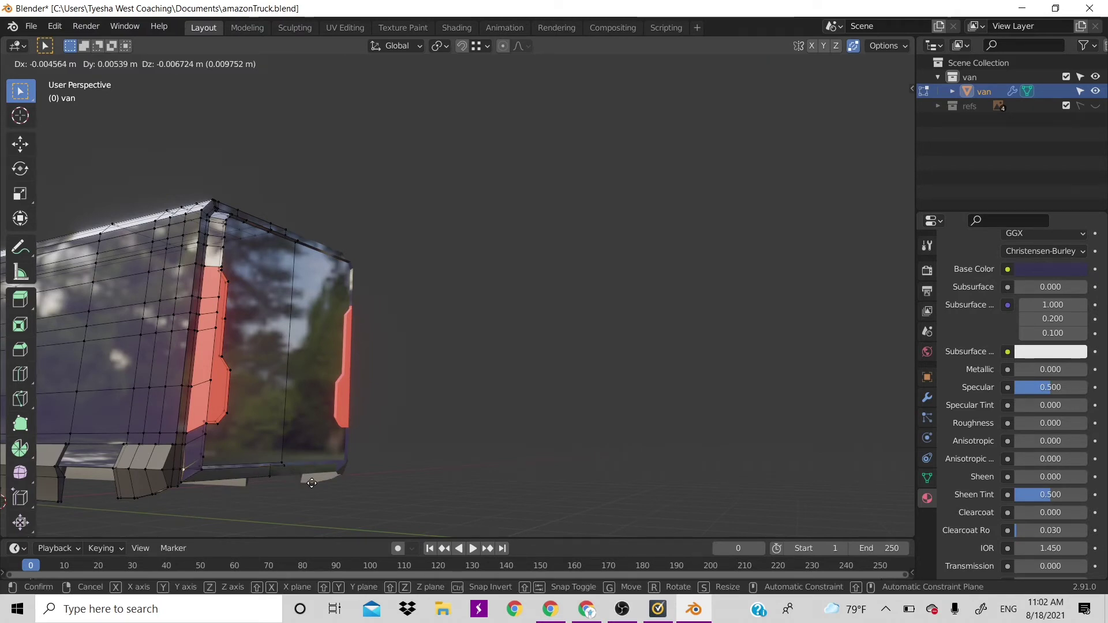
right_click(311, 485)
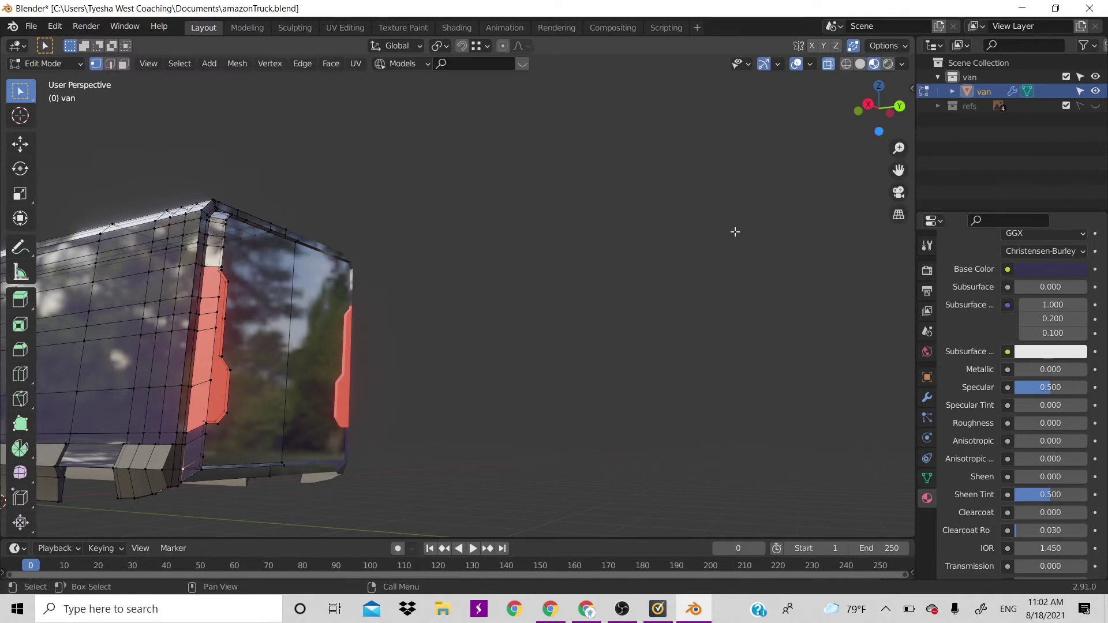
key(Tab)
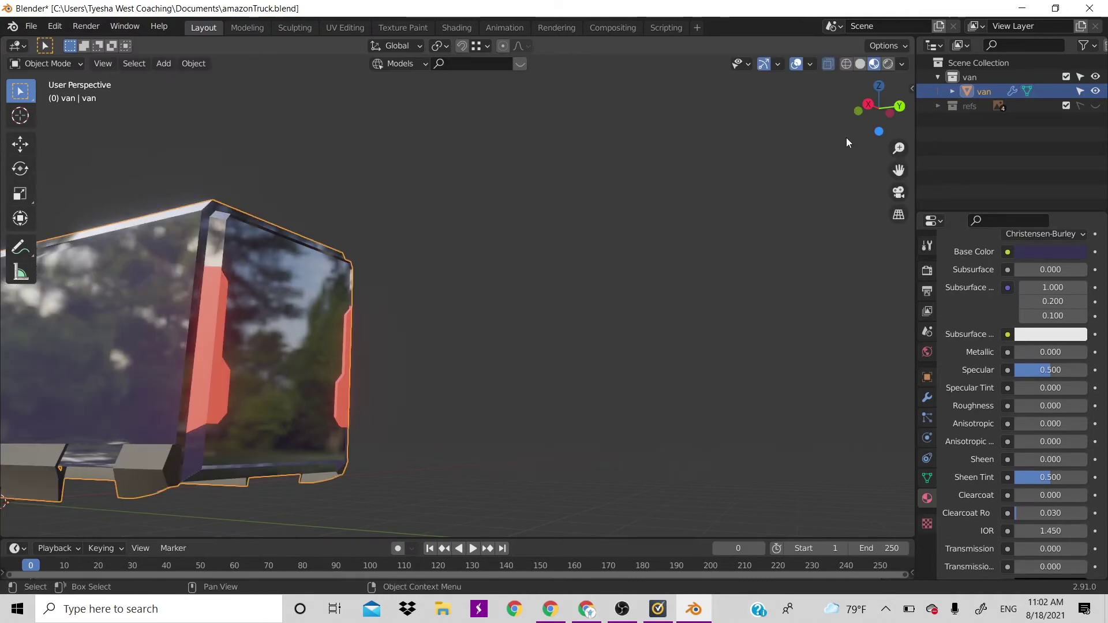
Re-enter Edit Mode and select the edge at the van's lower rear corner.
drag(879, 106, 872, 113)
key(Tab)
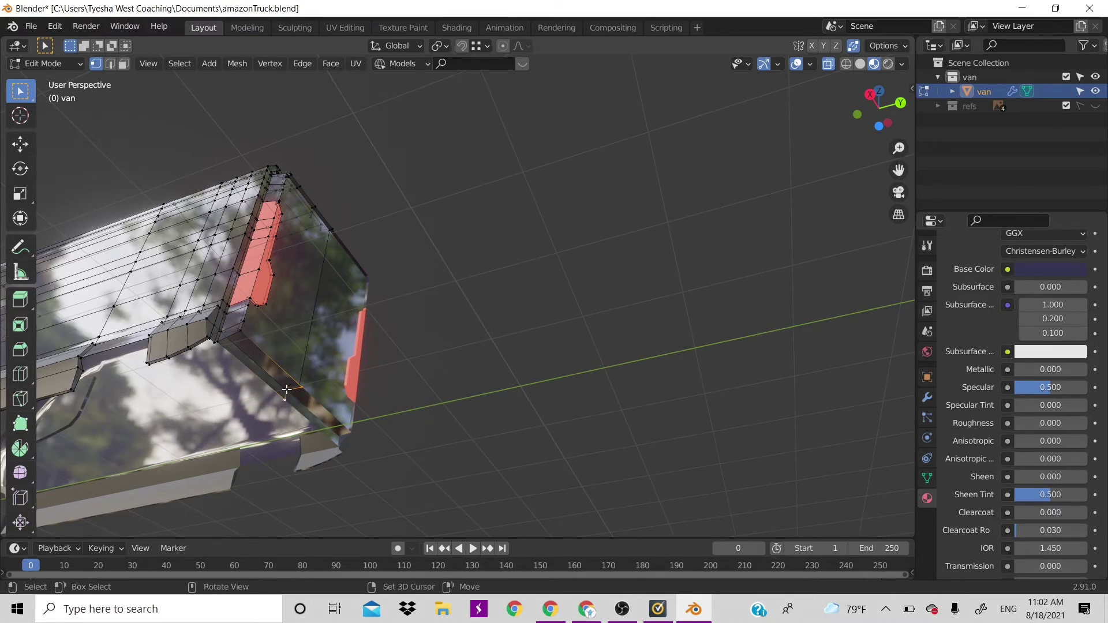
shift+click(222, 342)
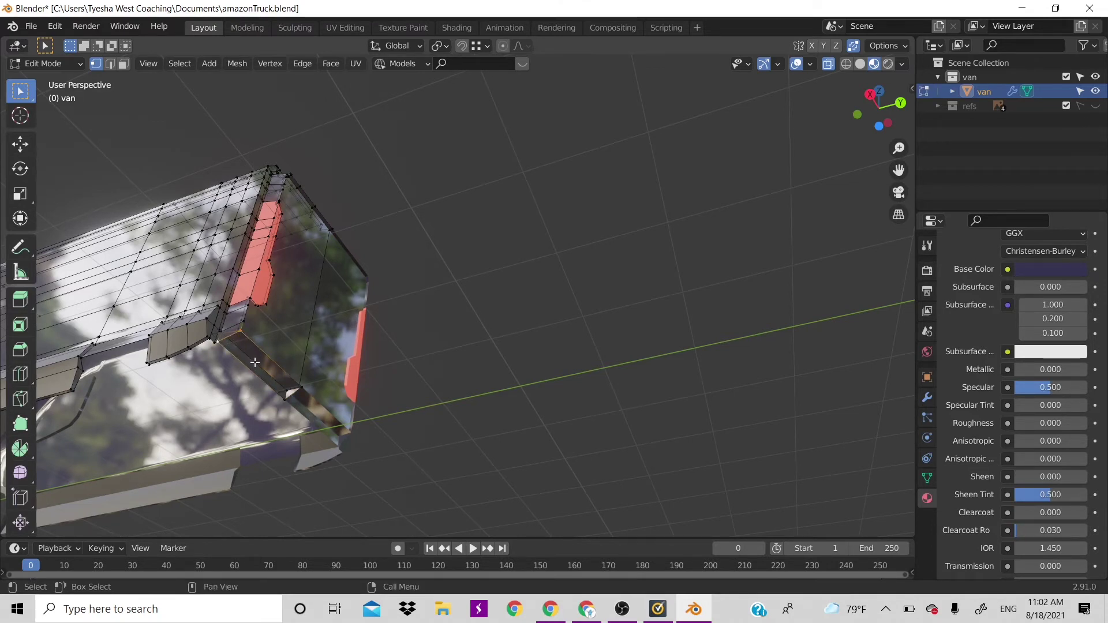
shift+click(279, 373)
Shift the rear base corner vertex about 0.036 m along the X axis.
drag(867, 132, 261, 280)
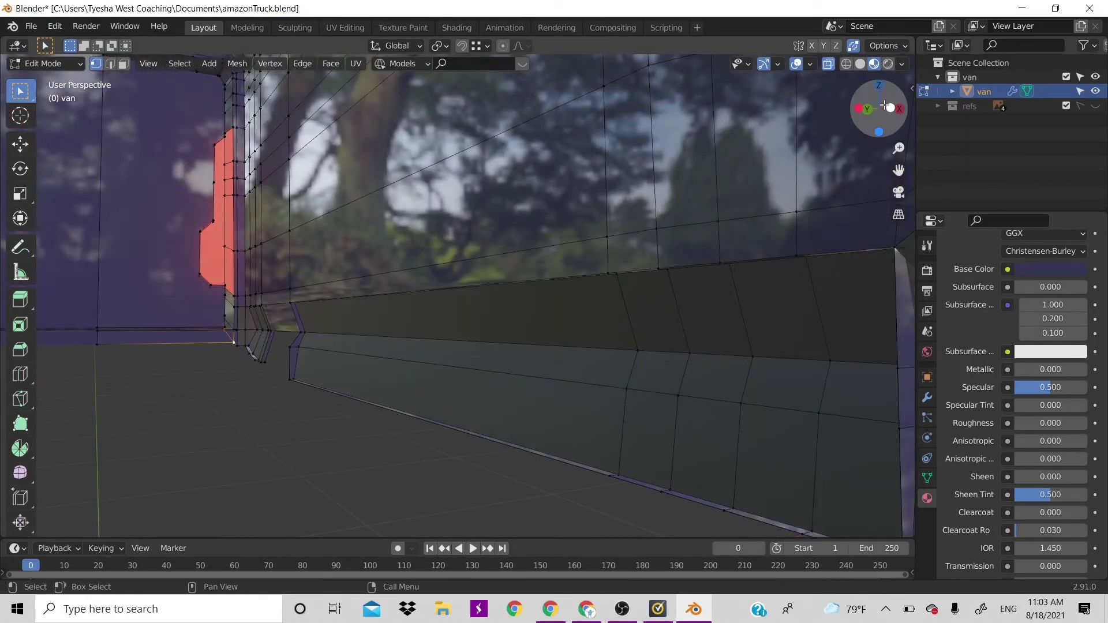
drag(886, 105, 373, 247)
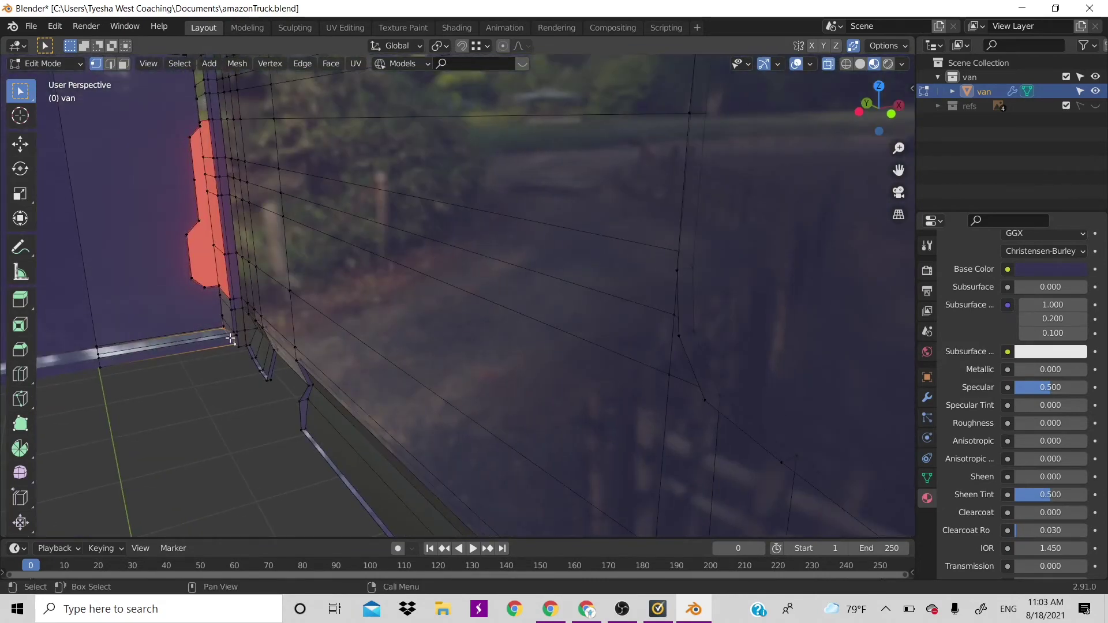
click(235, 336)
key(g)
key(x)
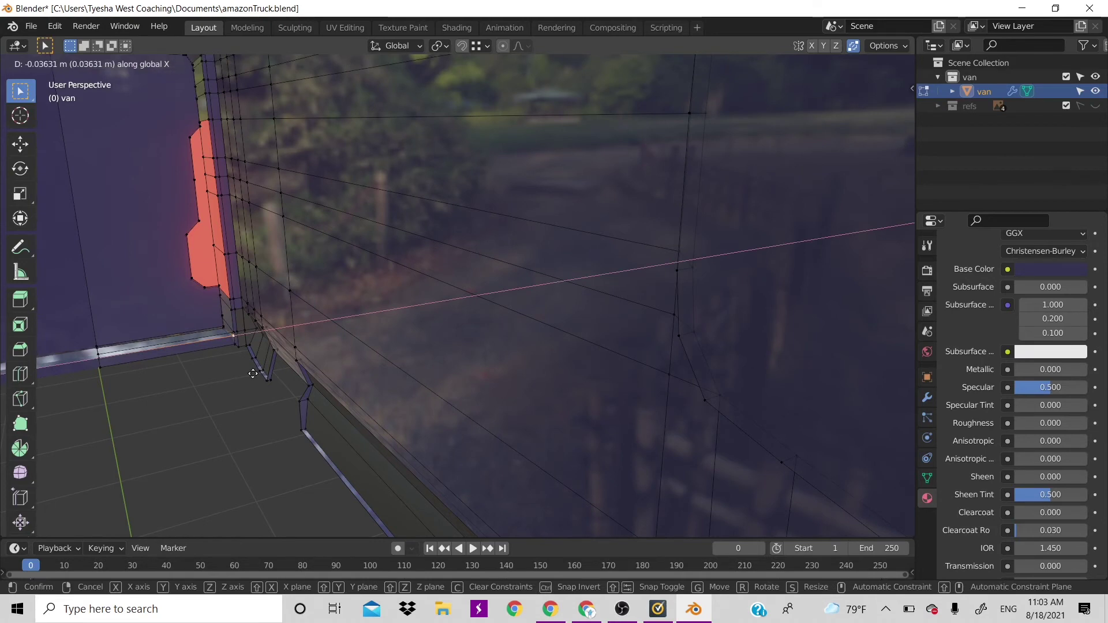
click(253, 374)
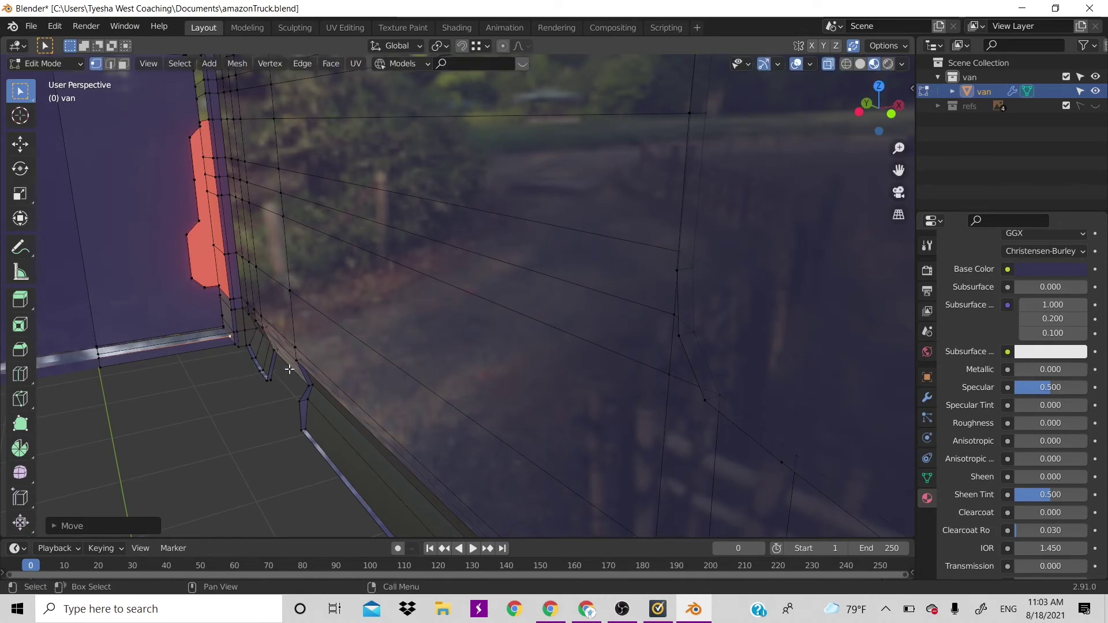
drag(870, 111, 814, 156)
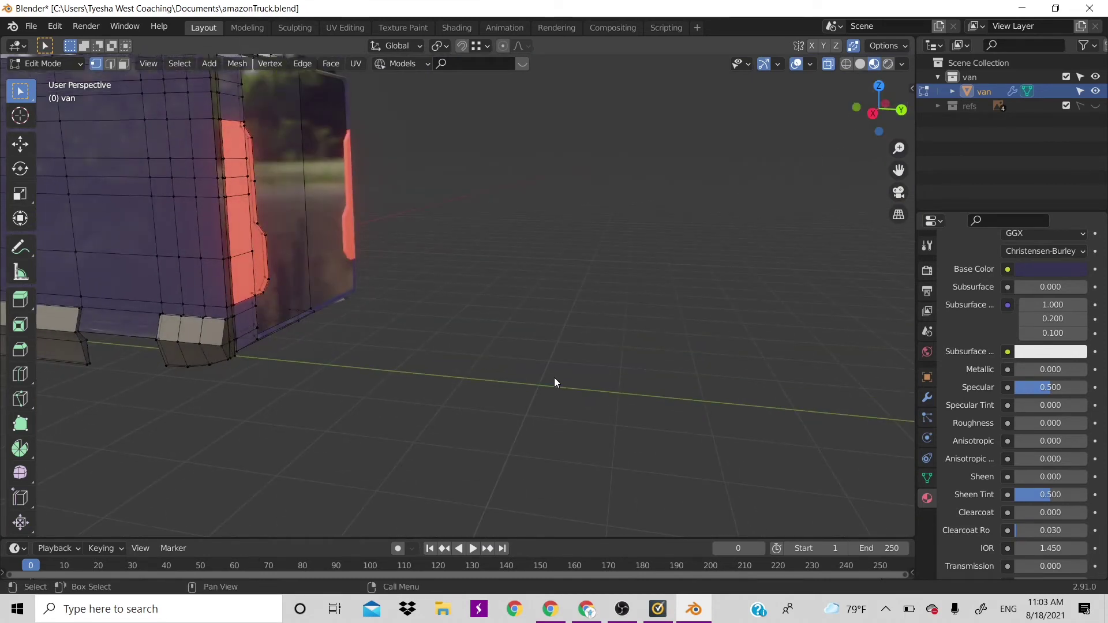
Inspect the van's underside in Edit Mode, selecting and then deselecting the rear bottom face strip.
key(Tab)
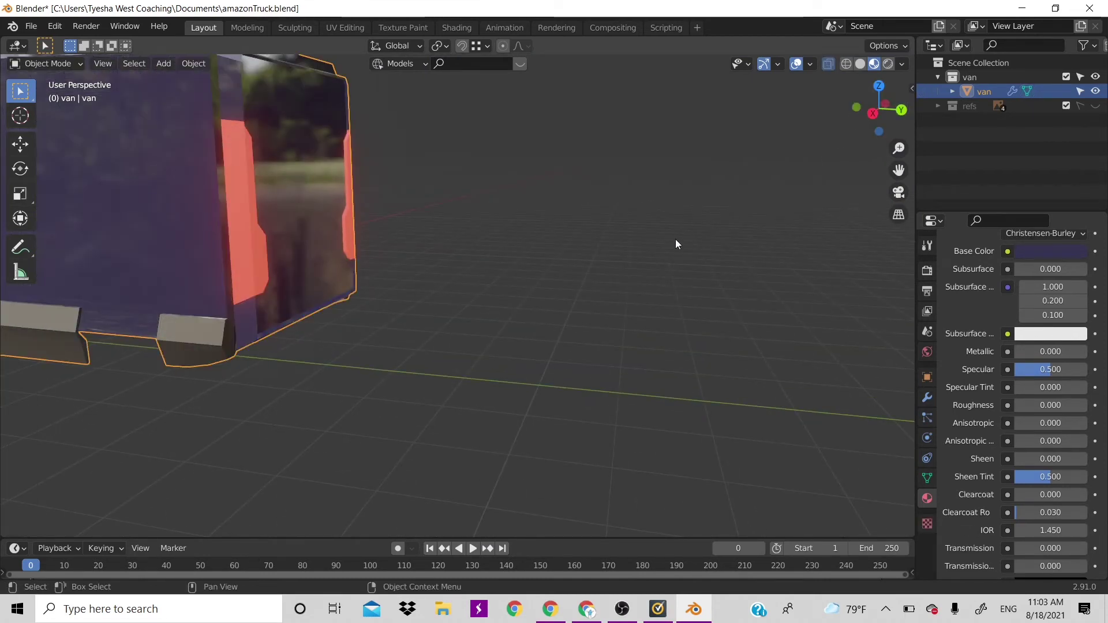
key(Tab)
key(Tab)
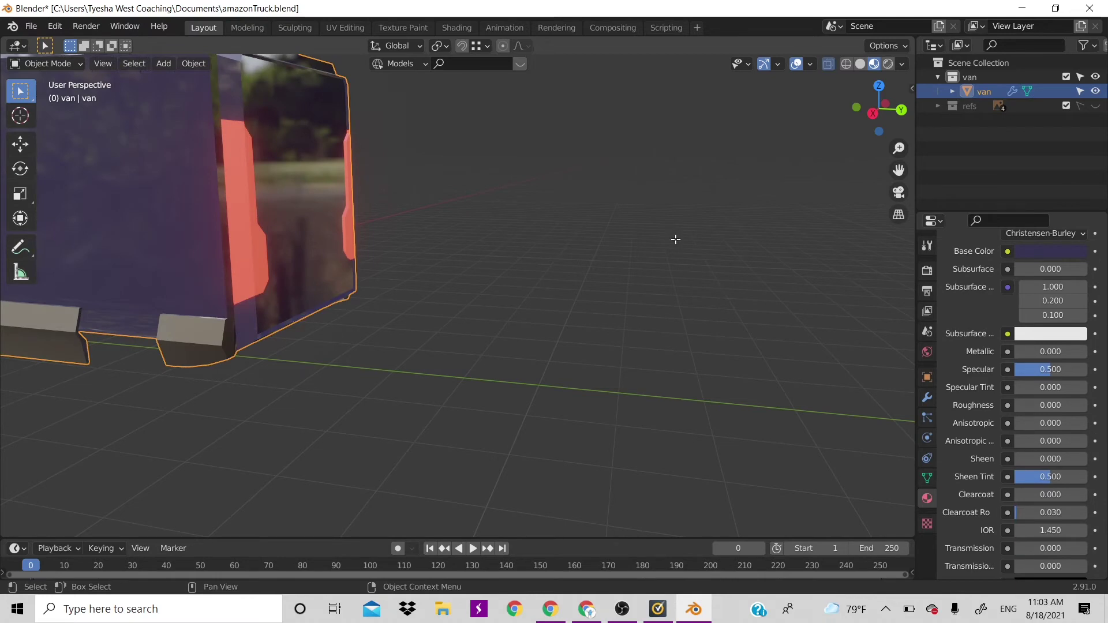
key(Tab)
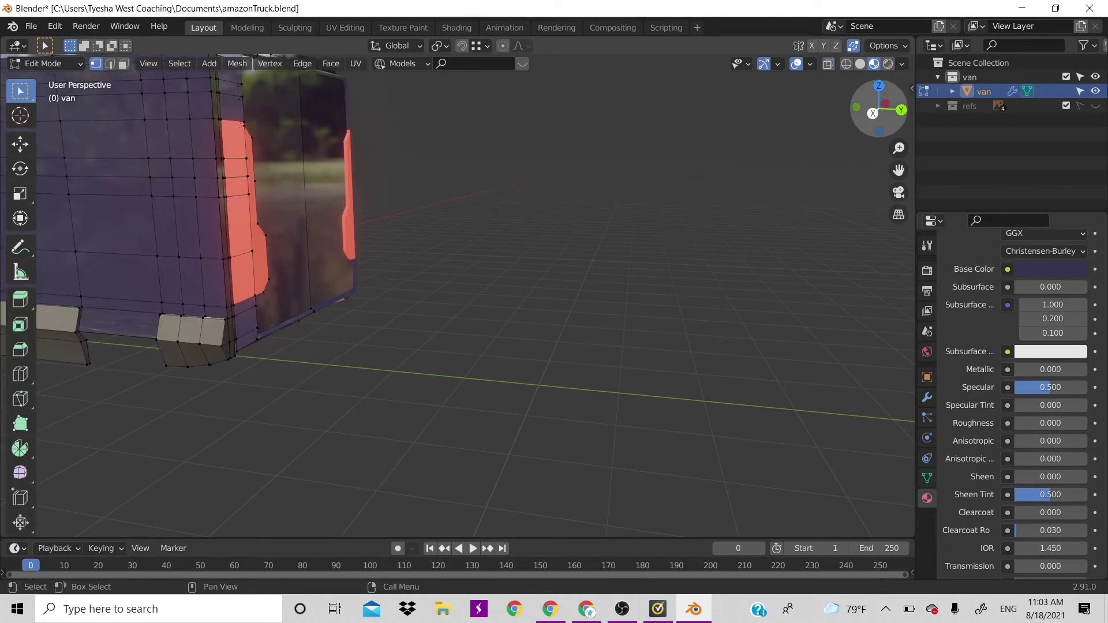
drag(858, 110, 831, 185)
drag(864, 136, 409, 328)
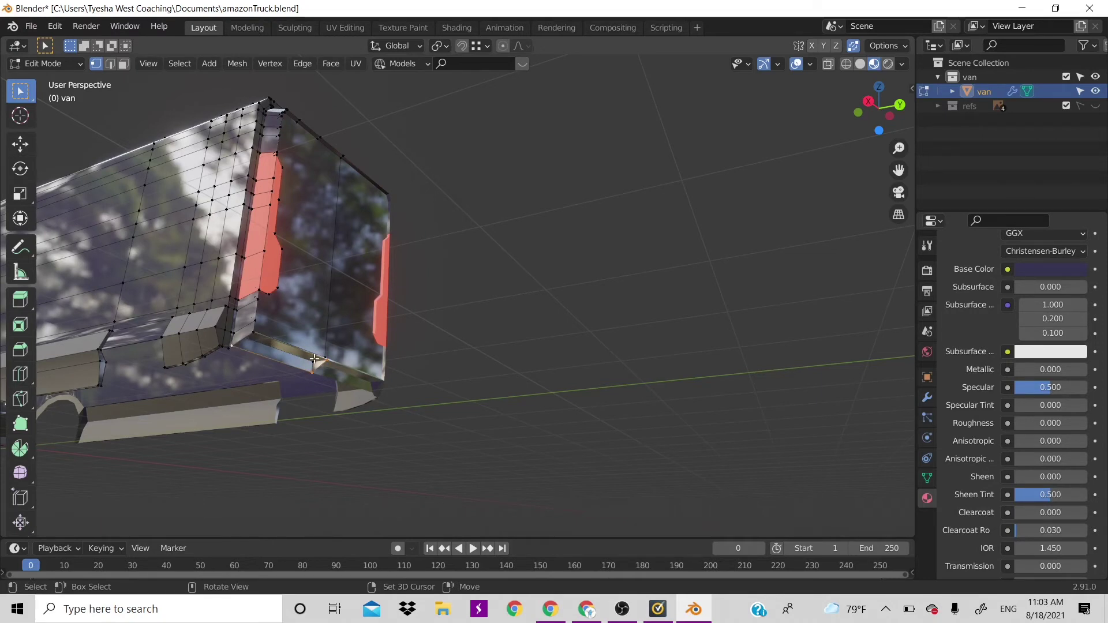
click(349, 367)
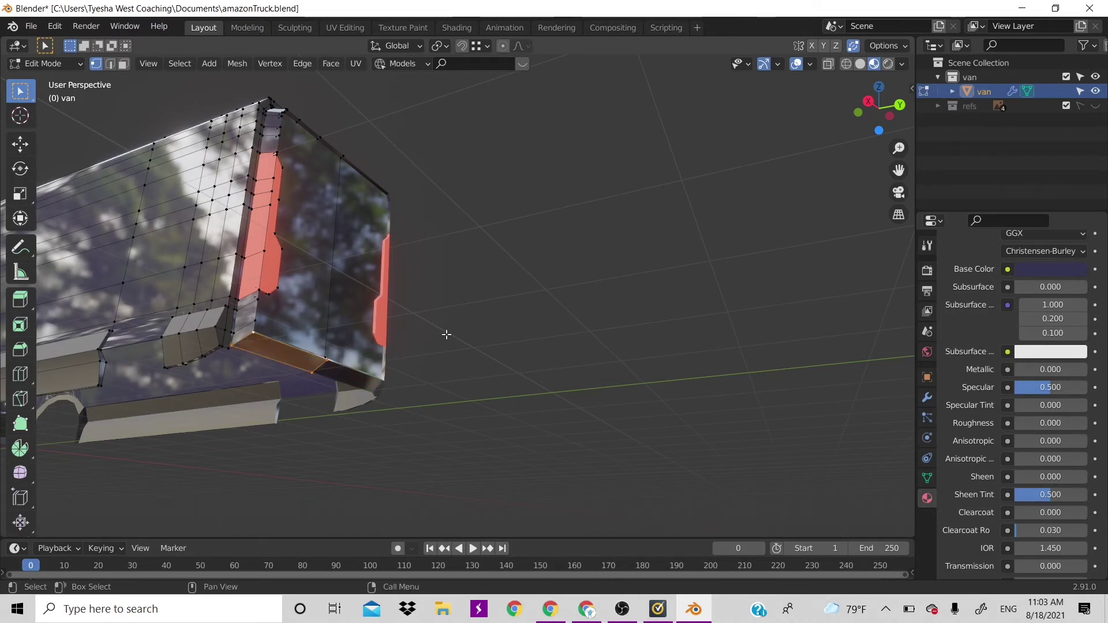
click(543, 290)
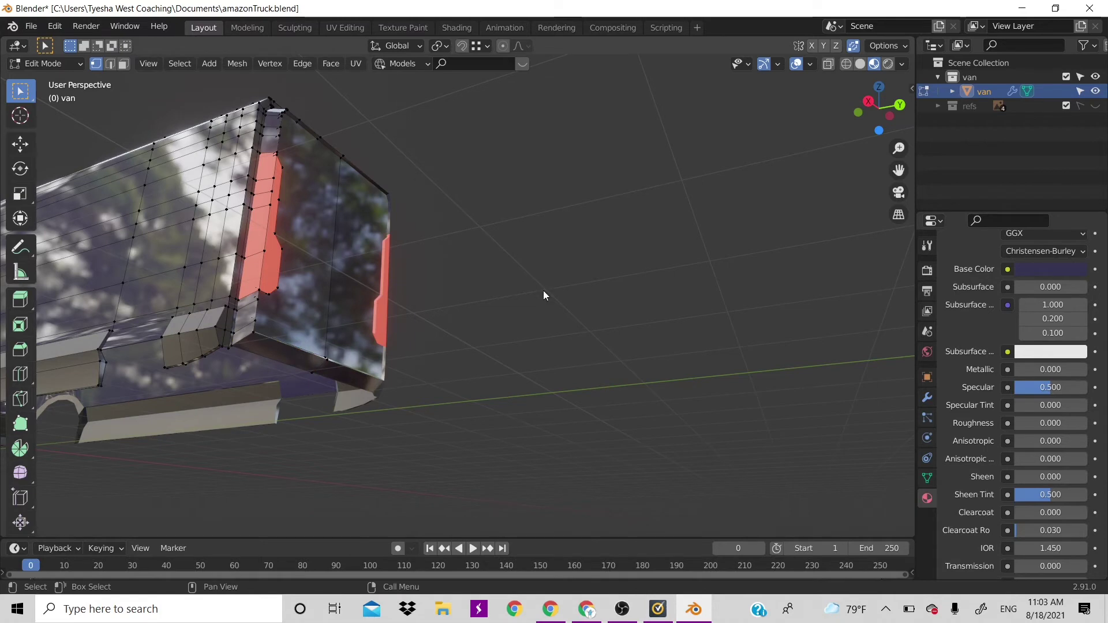
Return to Object Mode and frame the whole van in the viewport.
key(Tab)
drag(884, 105, 863, 110)
scroll(534, 303, down, 4)
scroll(586, 344, up, 2)
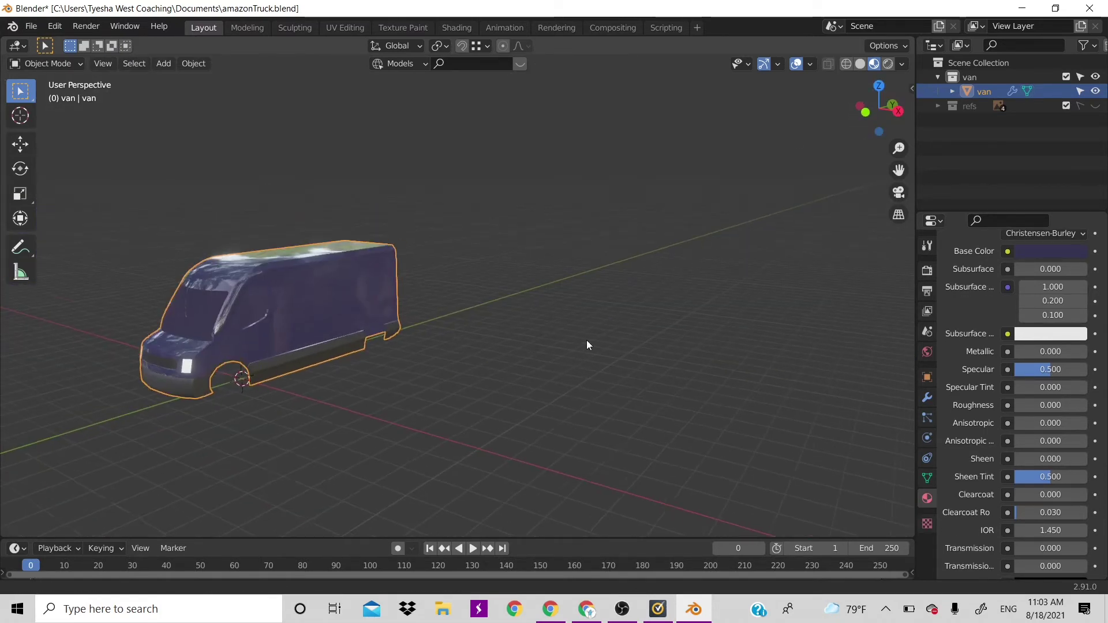
Switch back to the Layout workspace and orbit to view the van side-on.
ctrl+scroll(571, 327, up, 3)
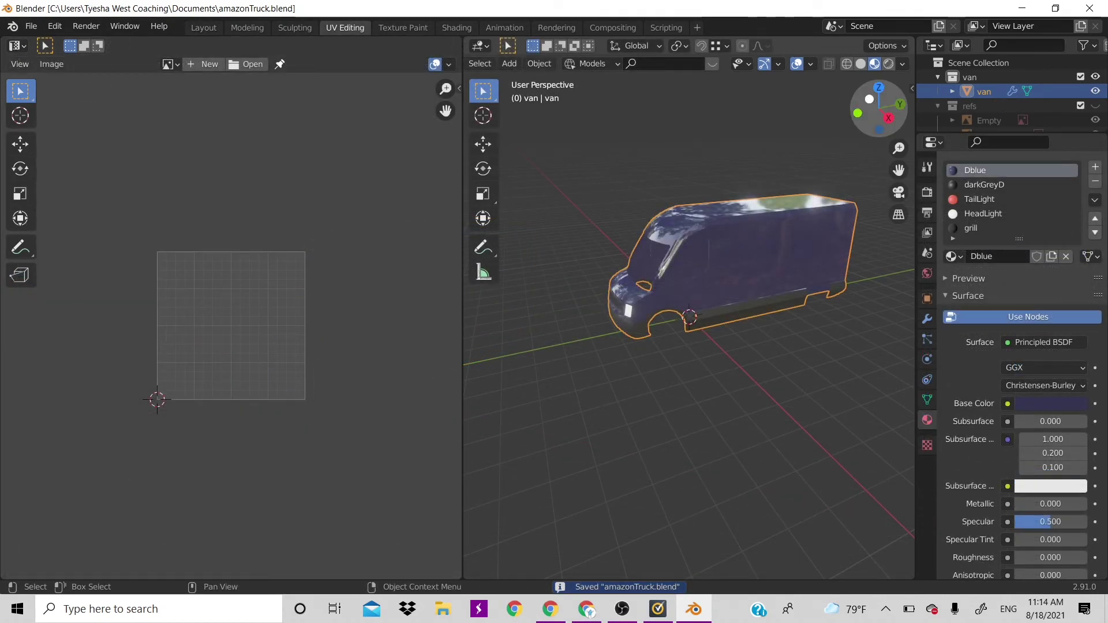
drag(867, 100, 768, 107)
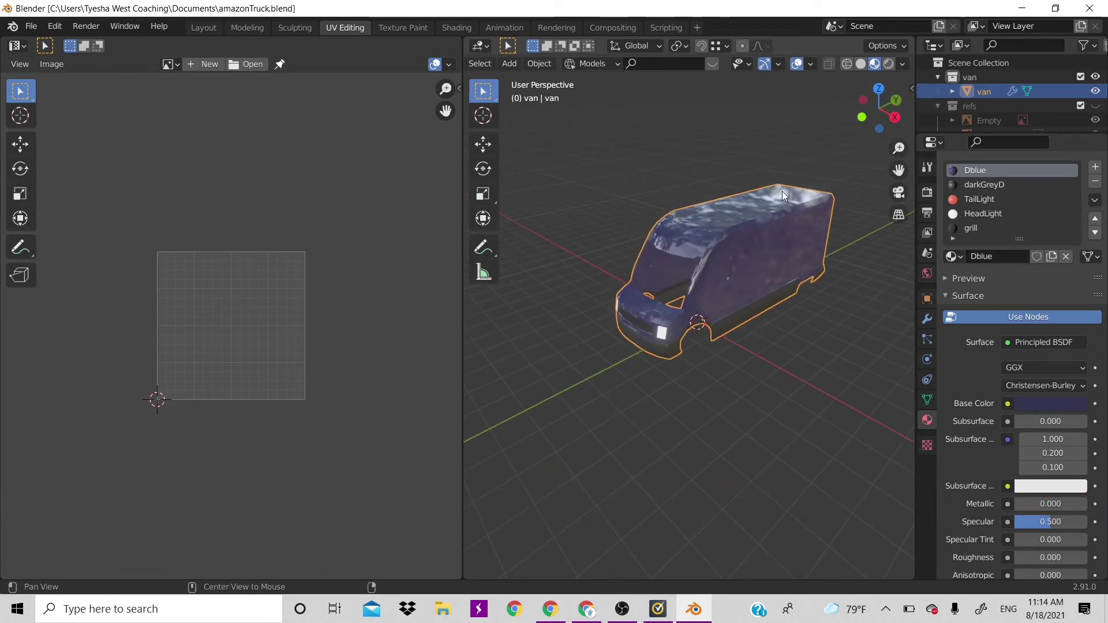
shift+middle_drag(781, 192, 701, 194)
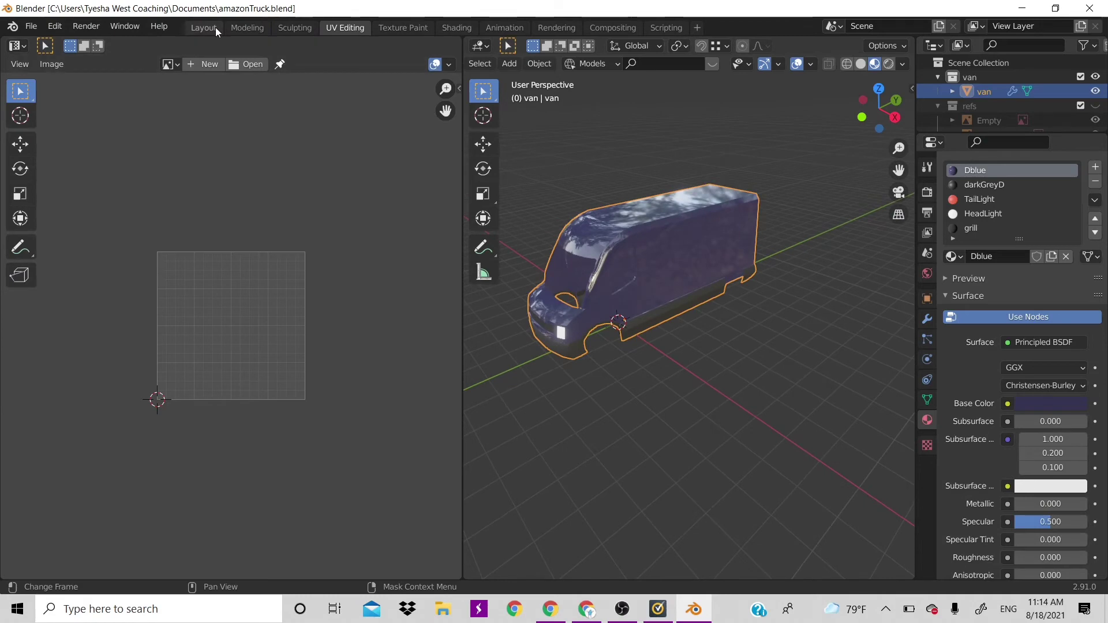
click(216, 26)
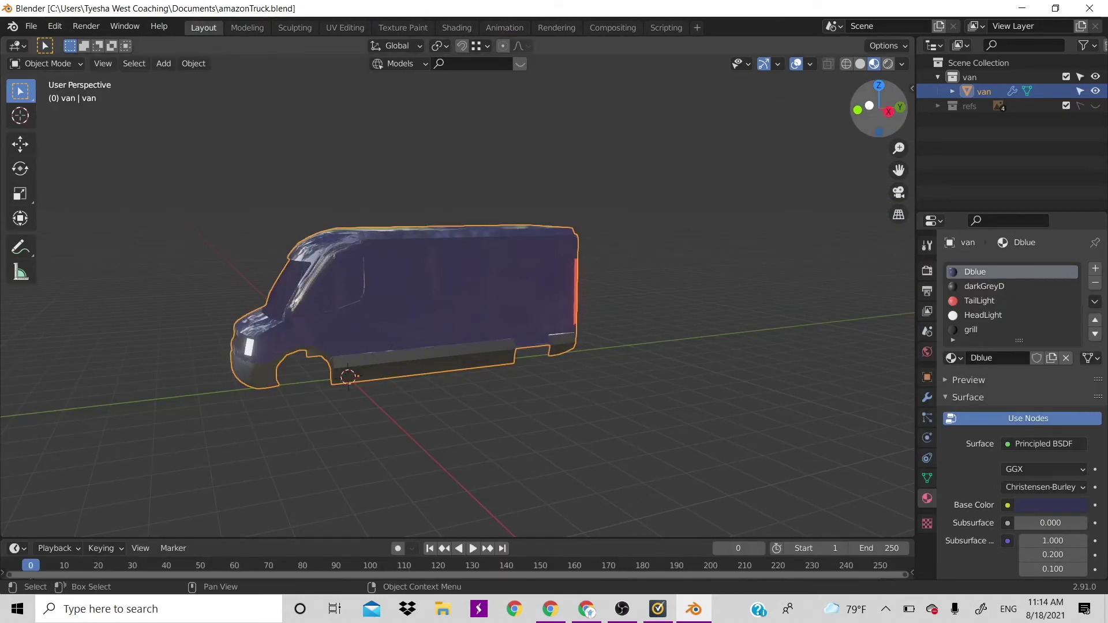
drag(878, 107, 718, 161)
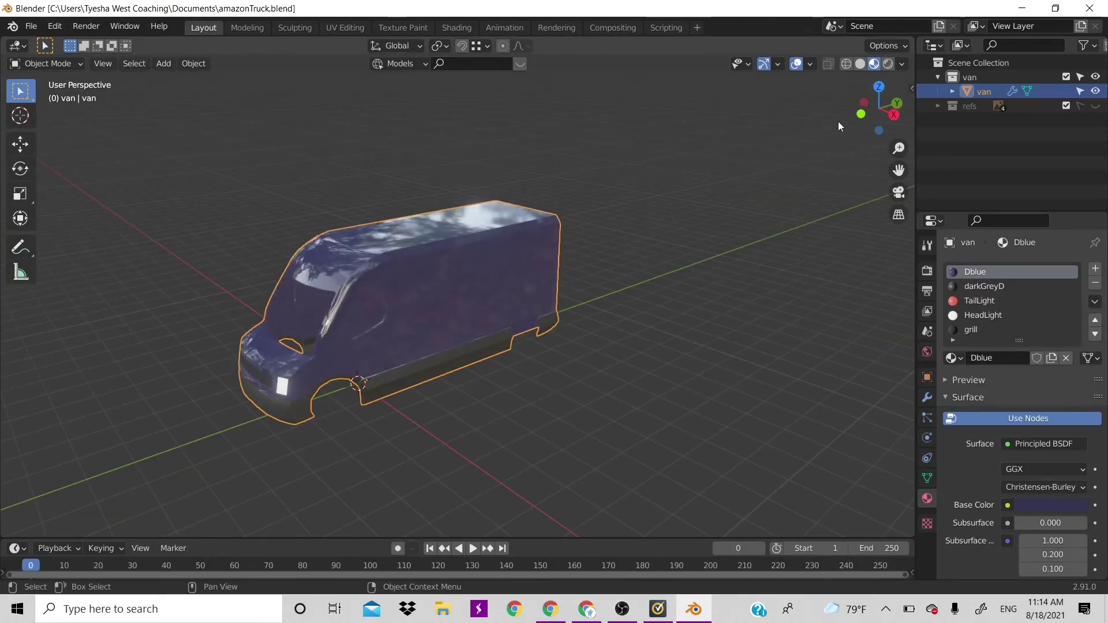
drag(879, 109, 917, 112)
Snap to the right-side orthographic view (numpad 3), zoom in, and enter Edit Mode.
drag(878, 109, 786, 168)
key(KP_3)
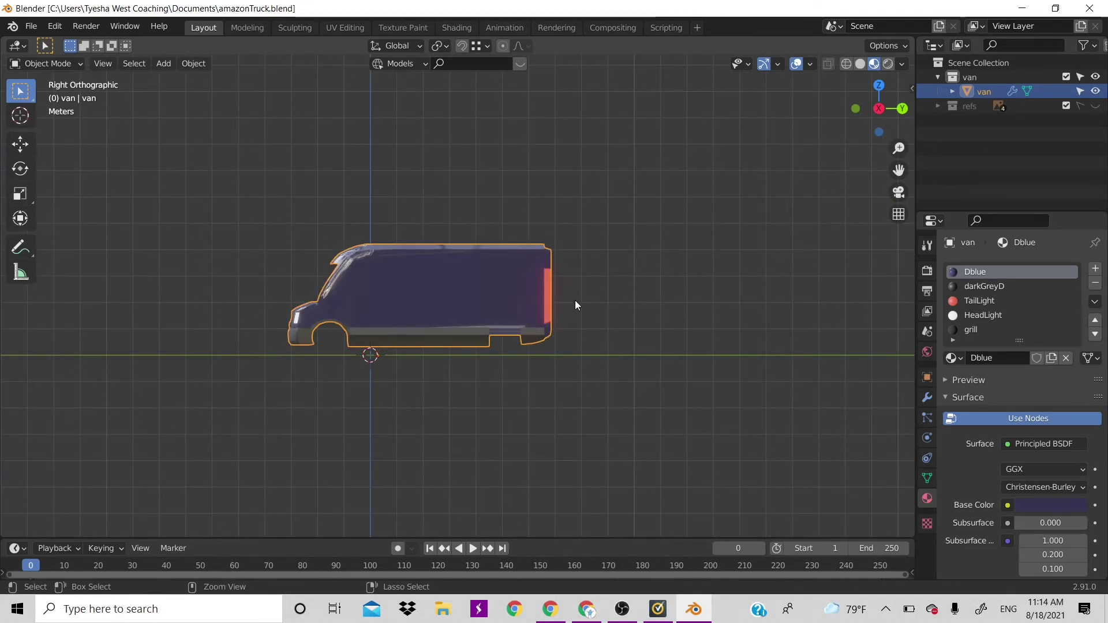
scroll(575, 300, up, 2)
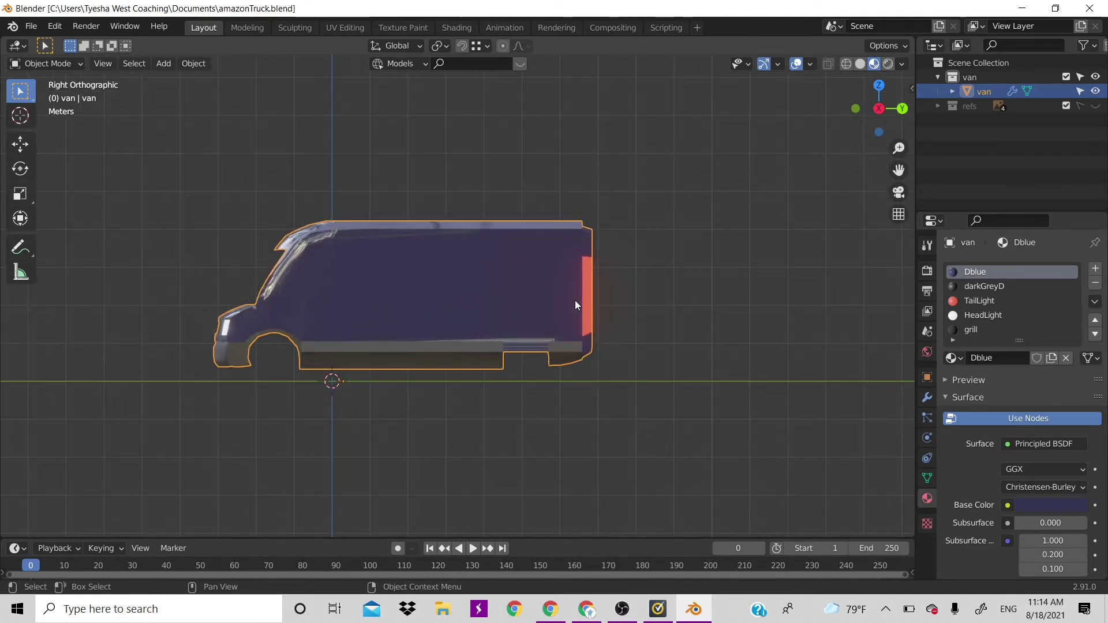
scroll(575, 300, up, 3)
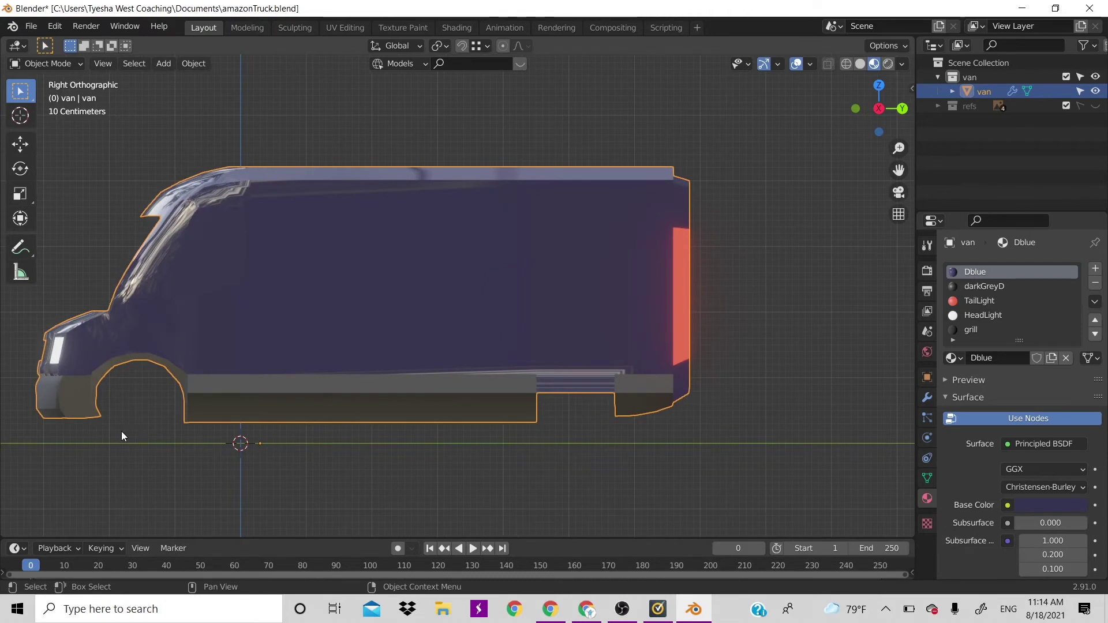
key(Tab)
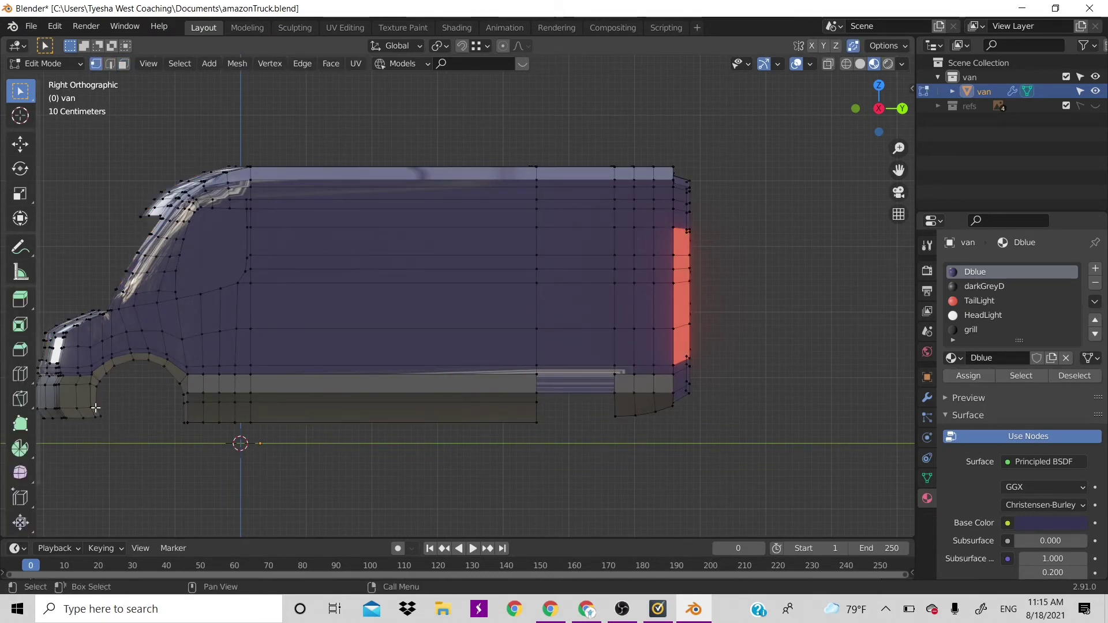
Box-select the lower front-corner vertices, nudge them about 0.05 m along Y, and exit Edit Mode.
drag(92, 412, 130, 438)
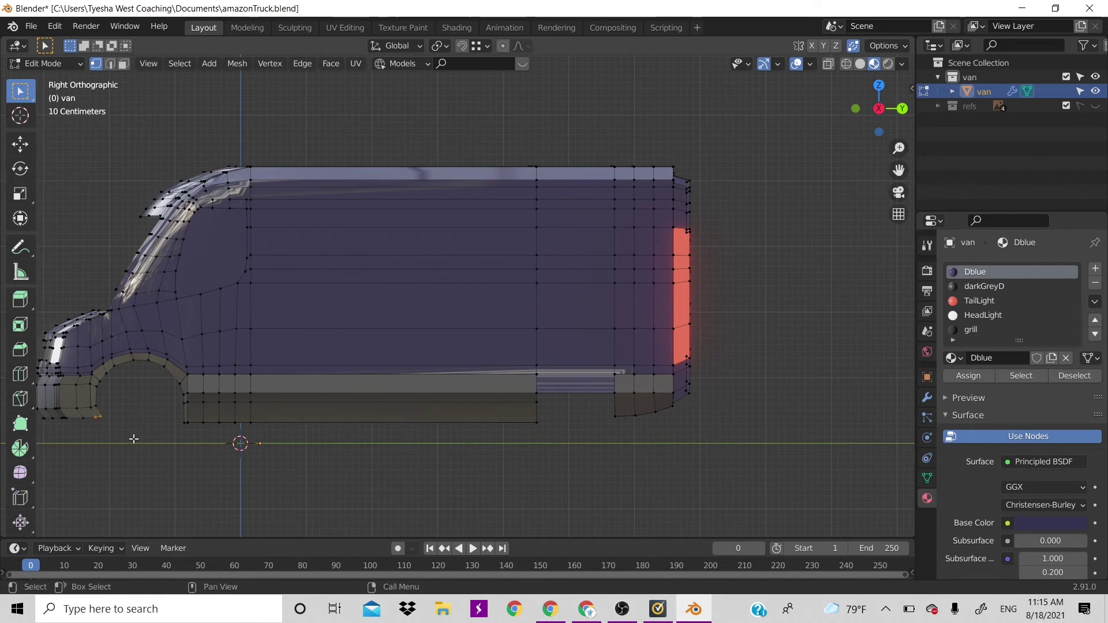
key(g)
key(y)
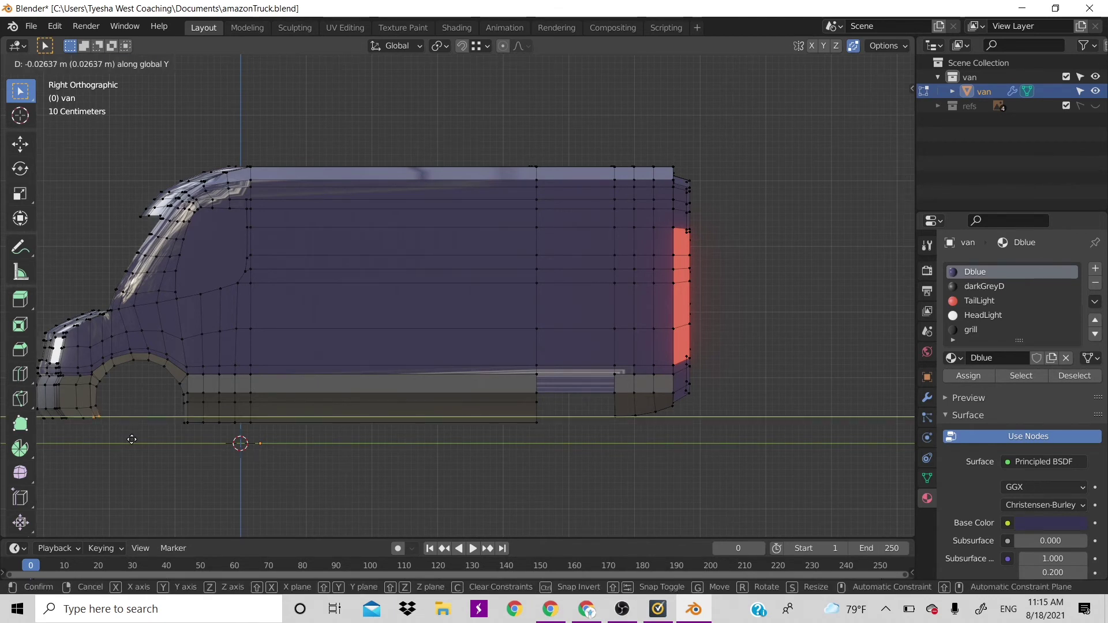
click(141, 437)
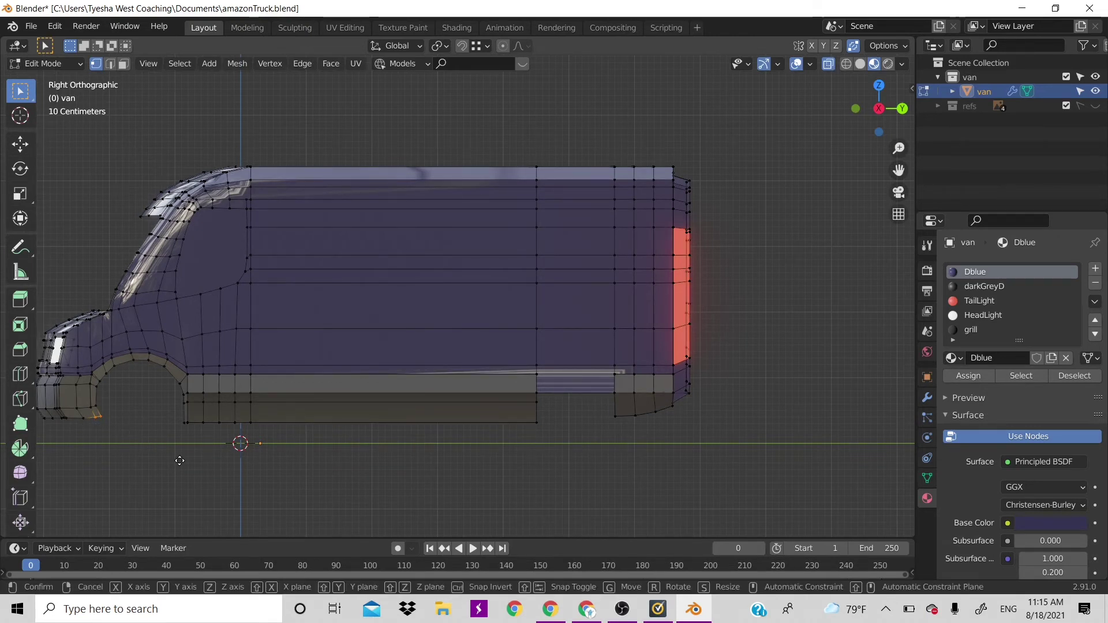
key(g)
key(x)
key(y)
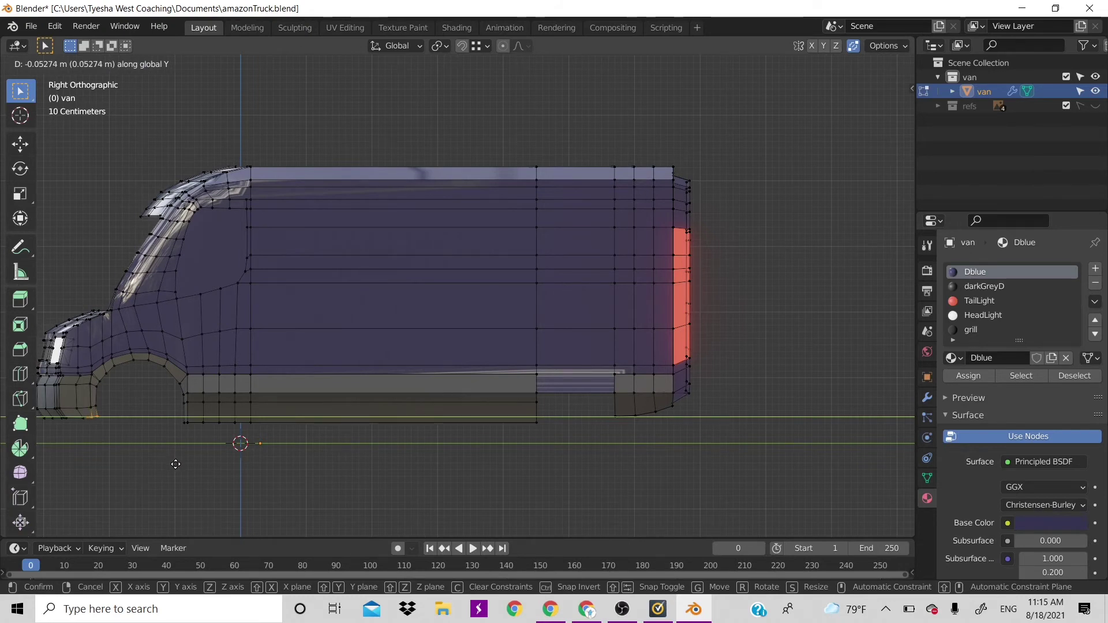
click(176, 462)
key(Tab)
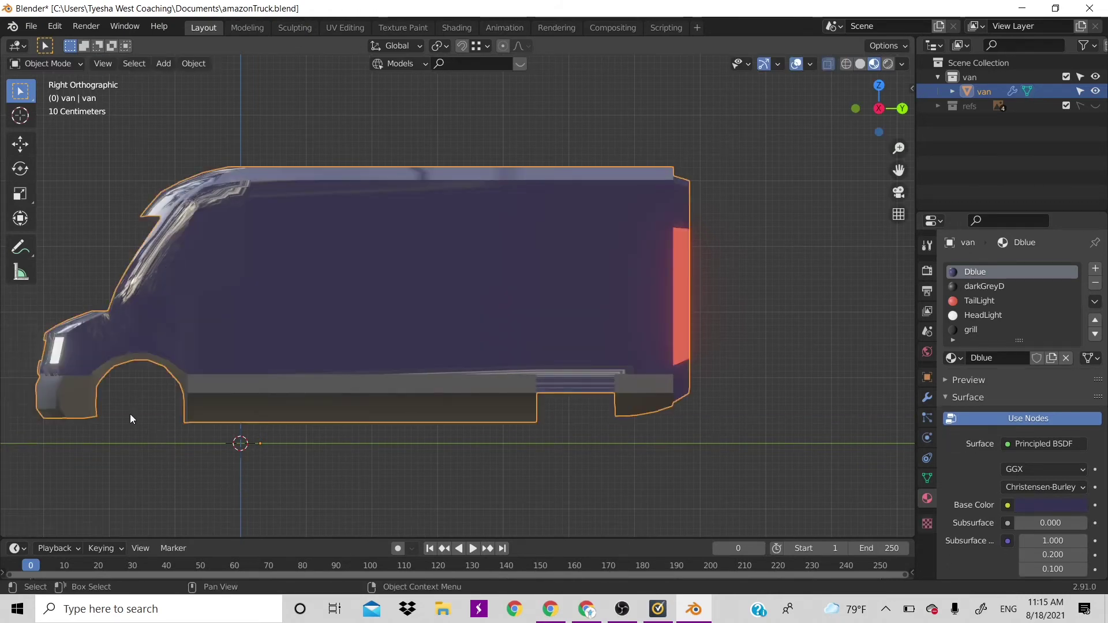
Show the blueprint reference images and add a new mesh cylinder.
click(1095, 107)
scroll(419, 337, down, 2)
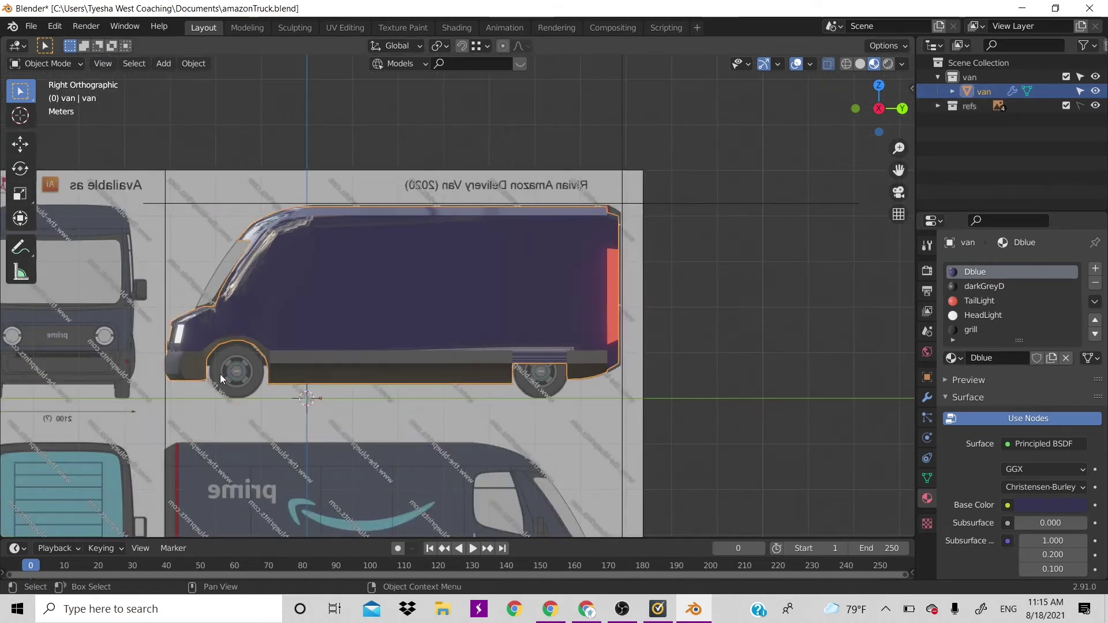
scroll(219, 374, up, 1)
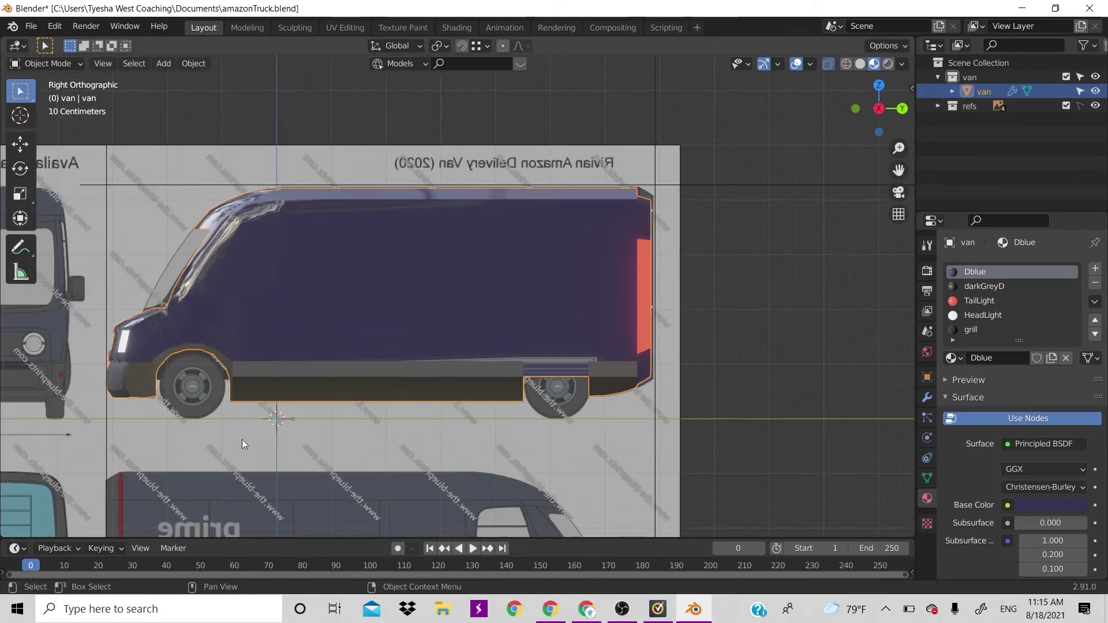
key(shift+a)
mouse_move(218, 300)
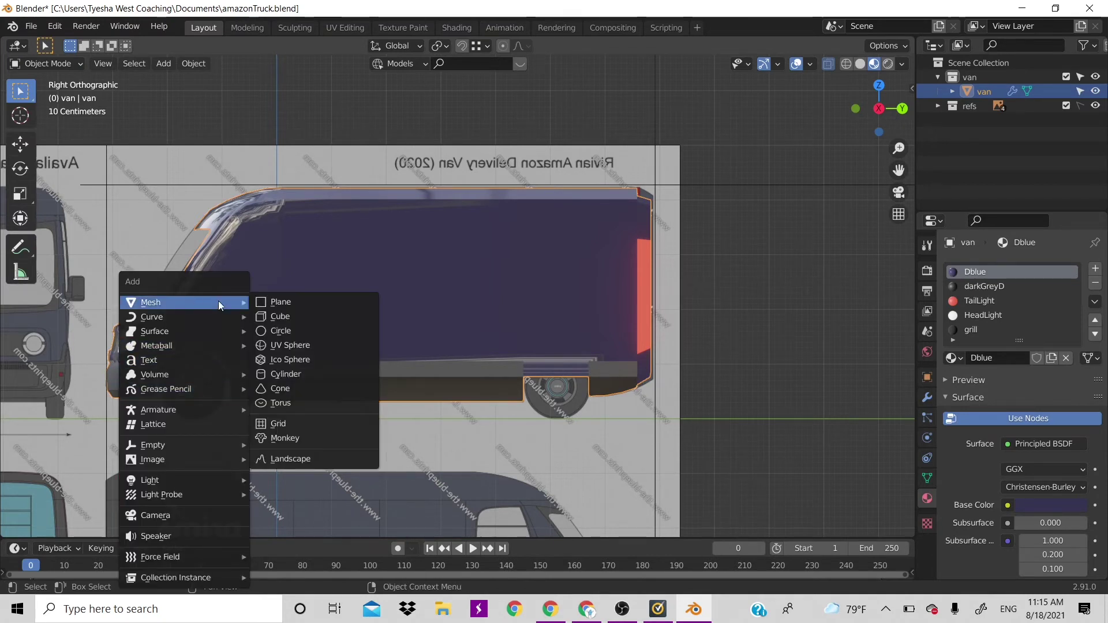
click(286, 373)
Rotate the cylinder 90° about X and then 90° about Z.
text(rx)
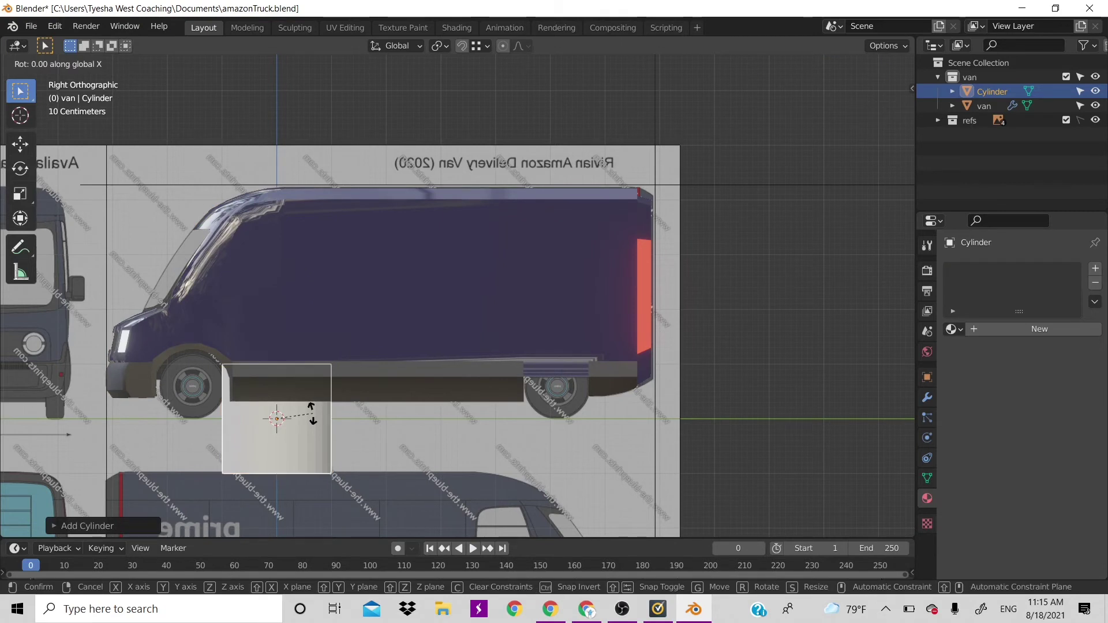
text(90)
key(Return)
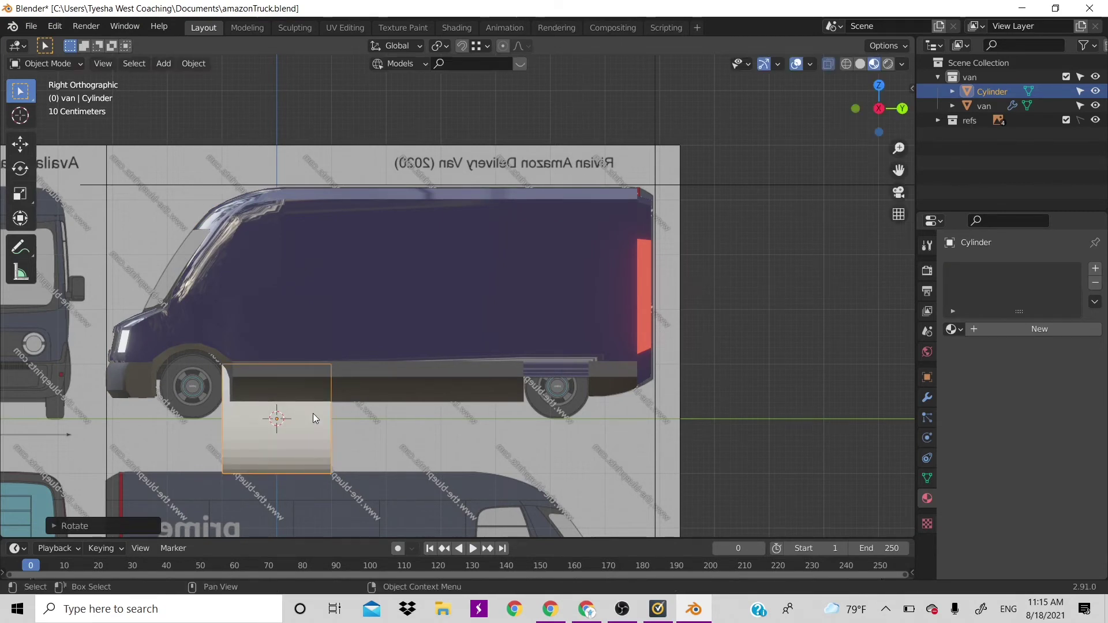
key(r)
text(z)
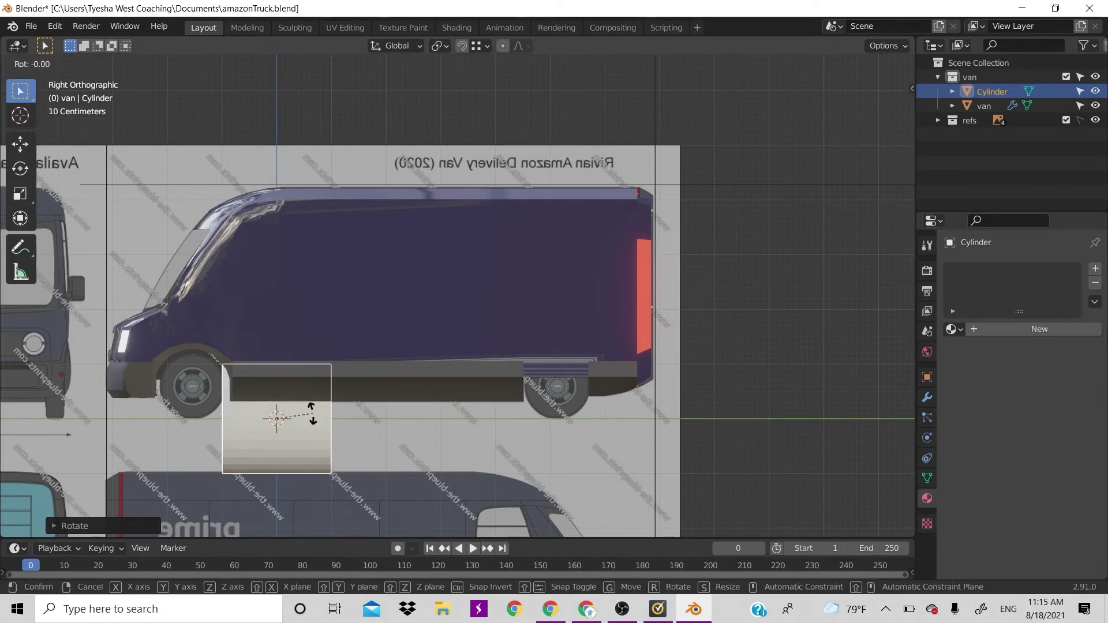
text(90)
key(Return)
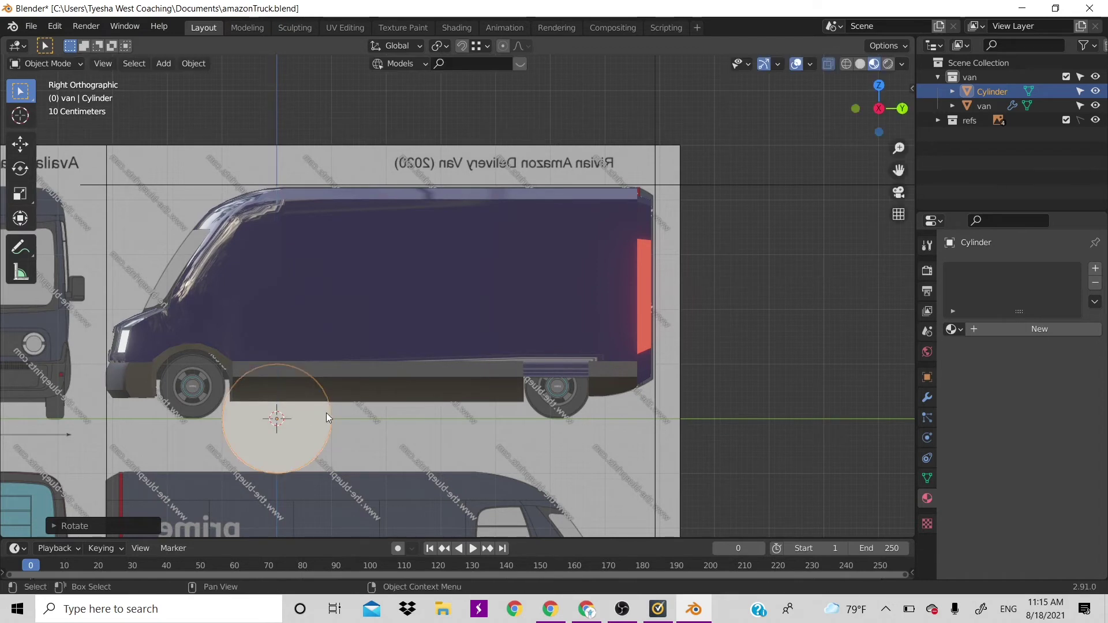
Scale the cylinder down and place it over the van's front wheel.
key(s)
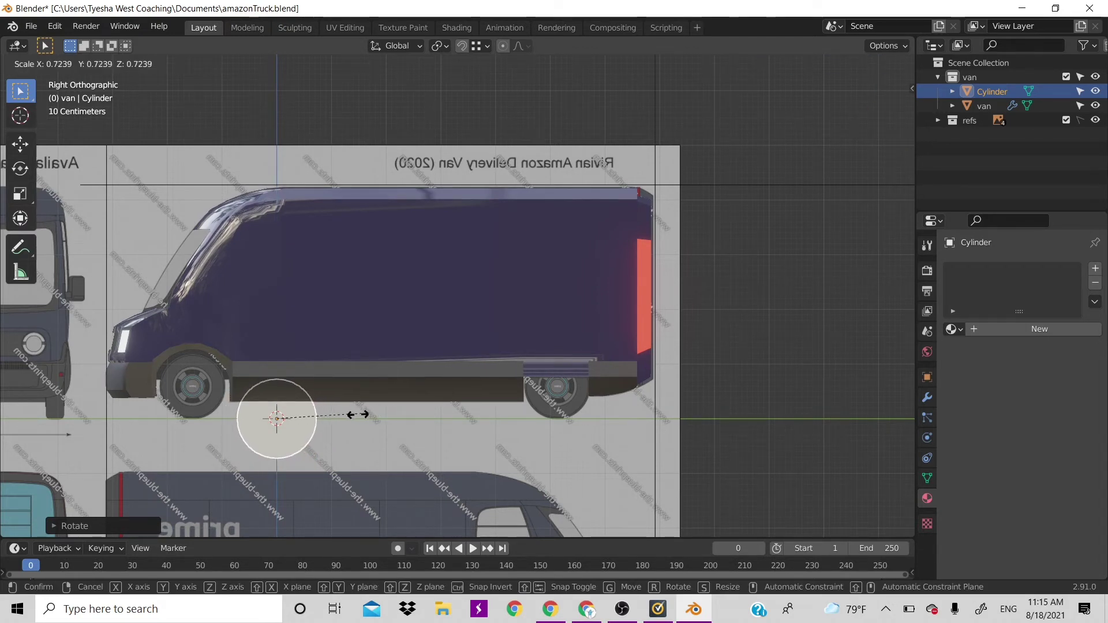
click(355, 415)
key(g)
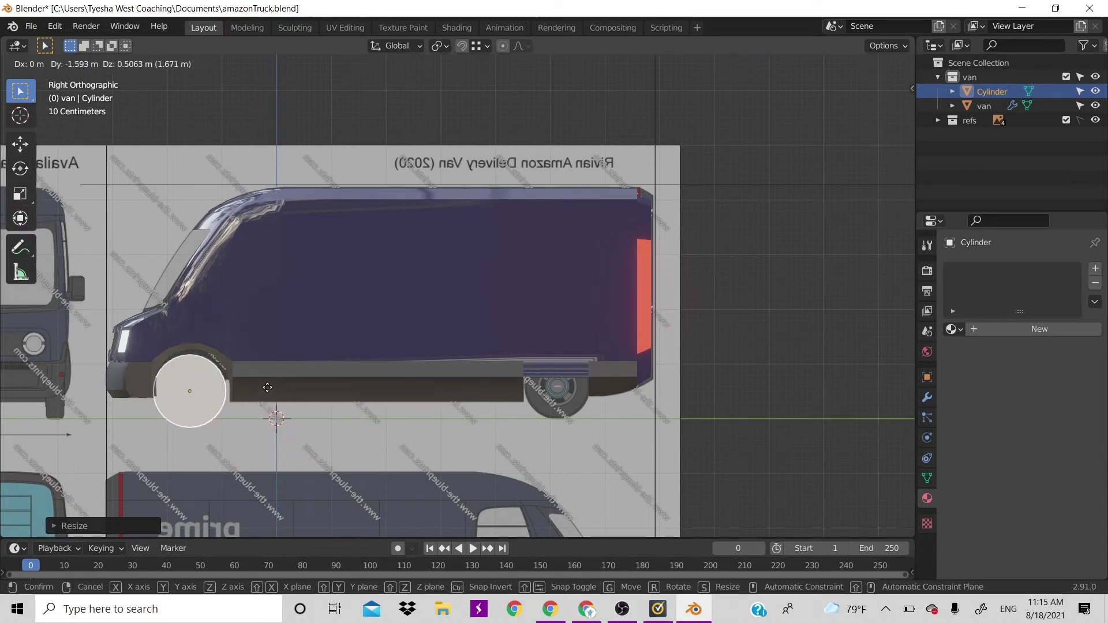
click(270, 384)
key(s)
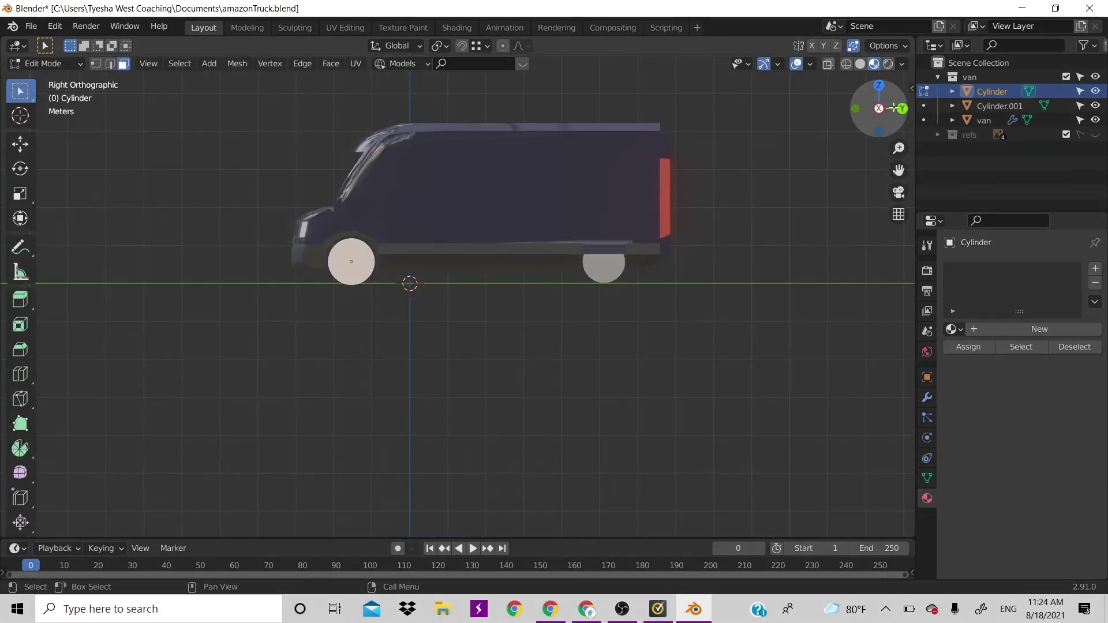
scroll(456, 289, up, 5)
Inset and extrude the wheel's outer face twice to form a stepped hub, then select the tyre ring.
middle_drag(456, 288, 496, 271)
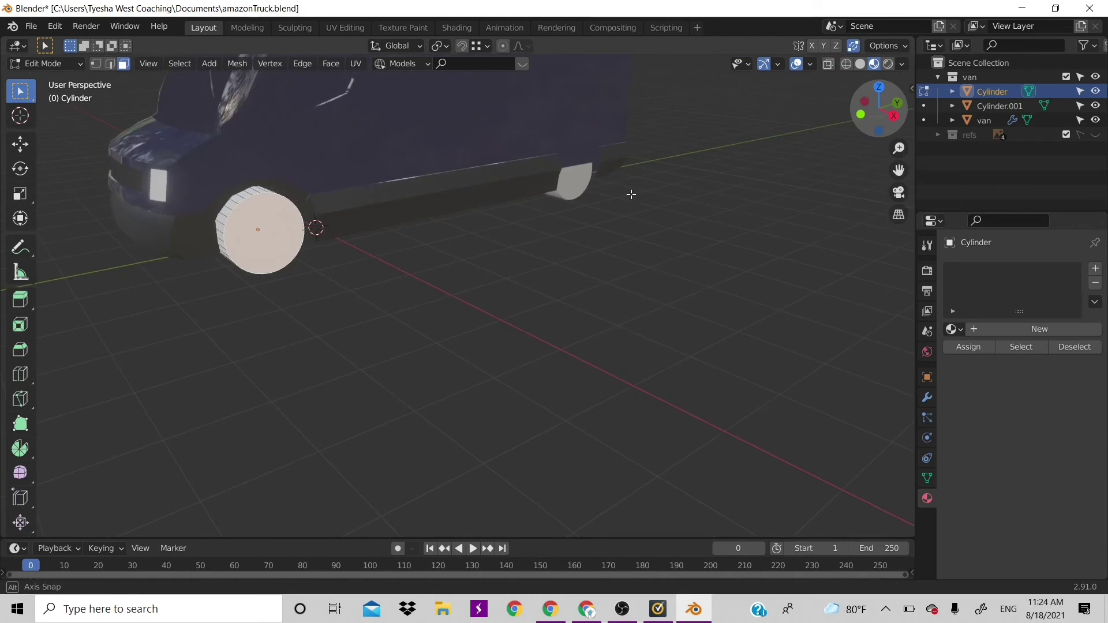
shift+middle_drag(514, 217, 615, 268)
key(i)
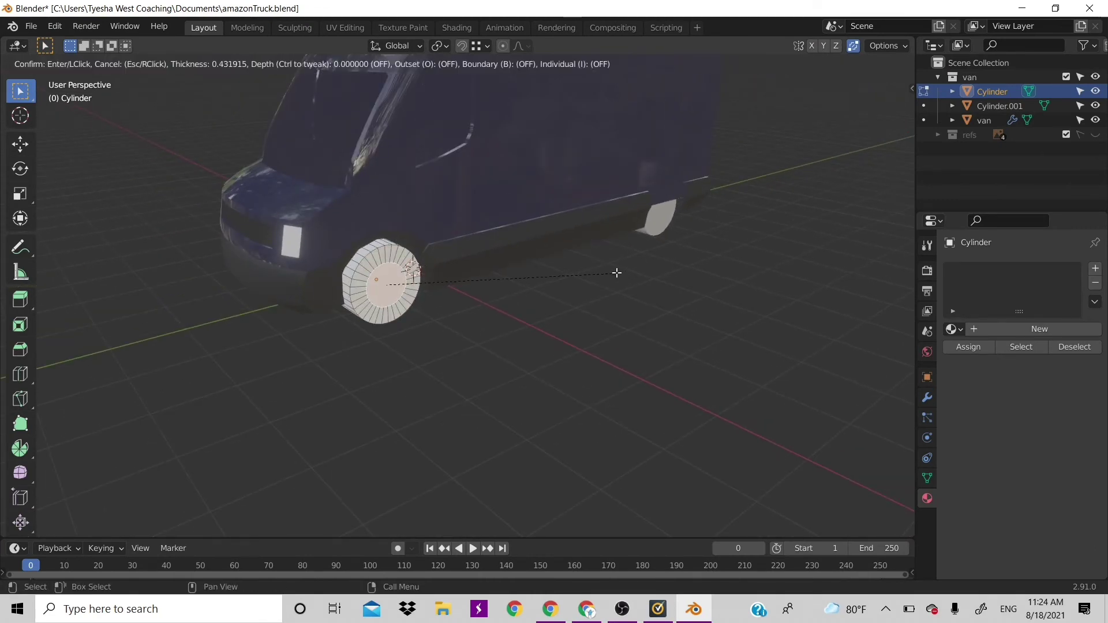
click(617, 272)
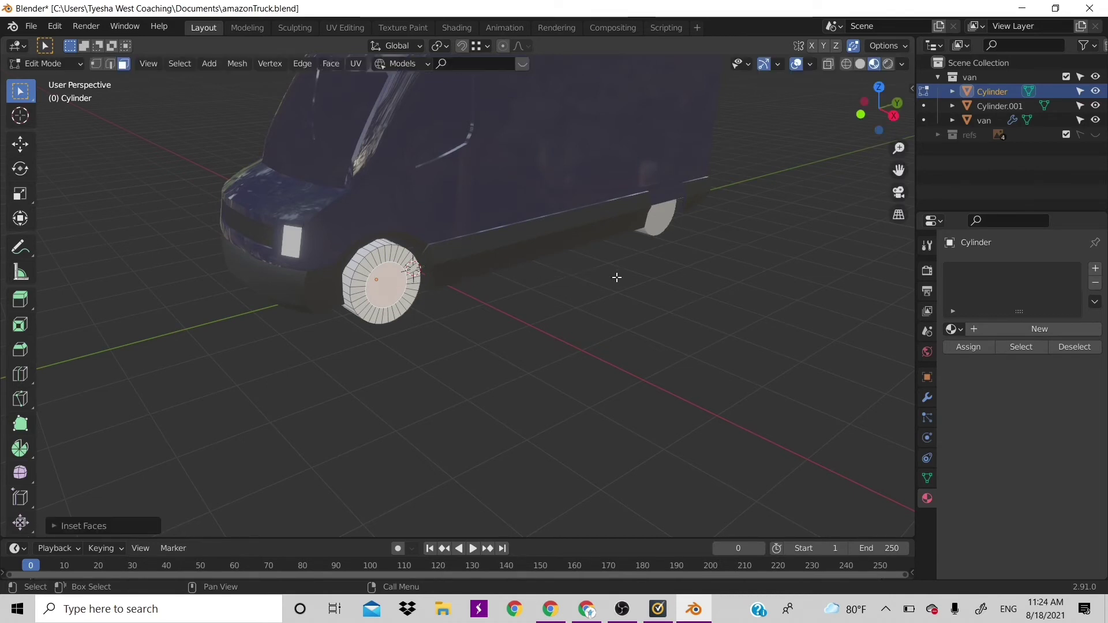
key(e)
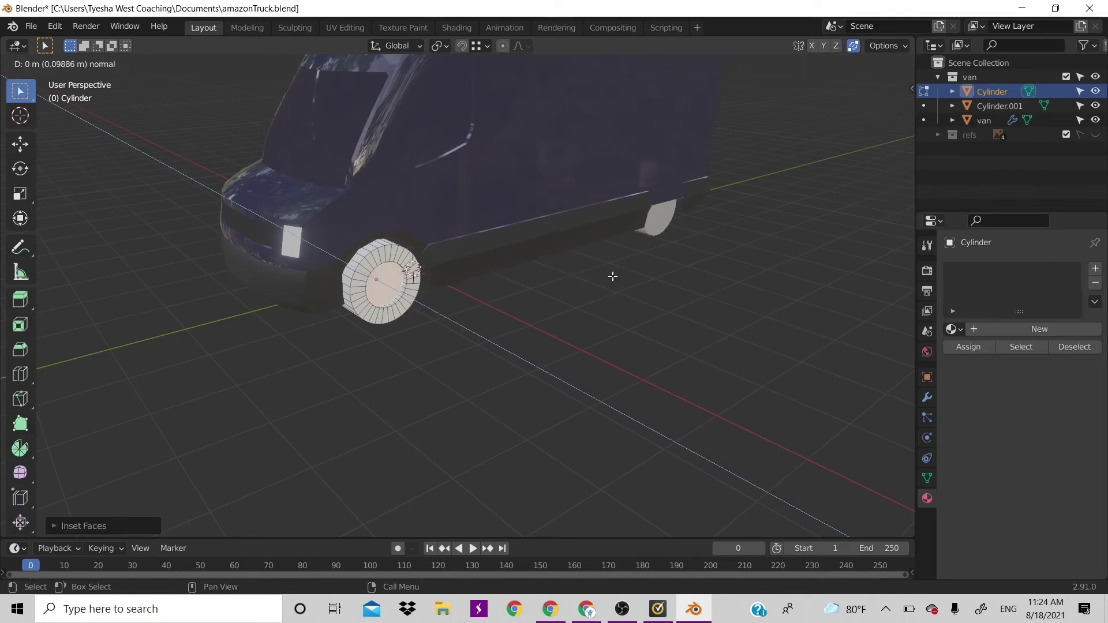
click(613, 276)
key(i)
click(610, 277)
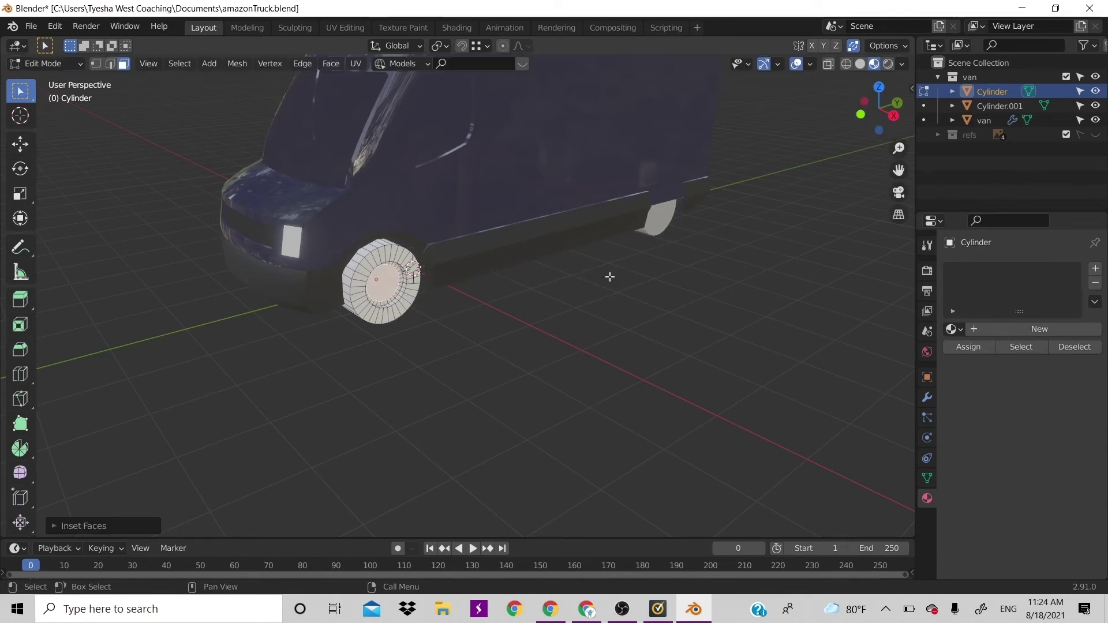
key(e)
click(615, 279)
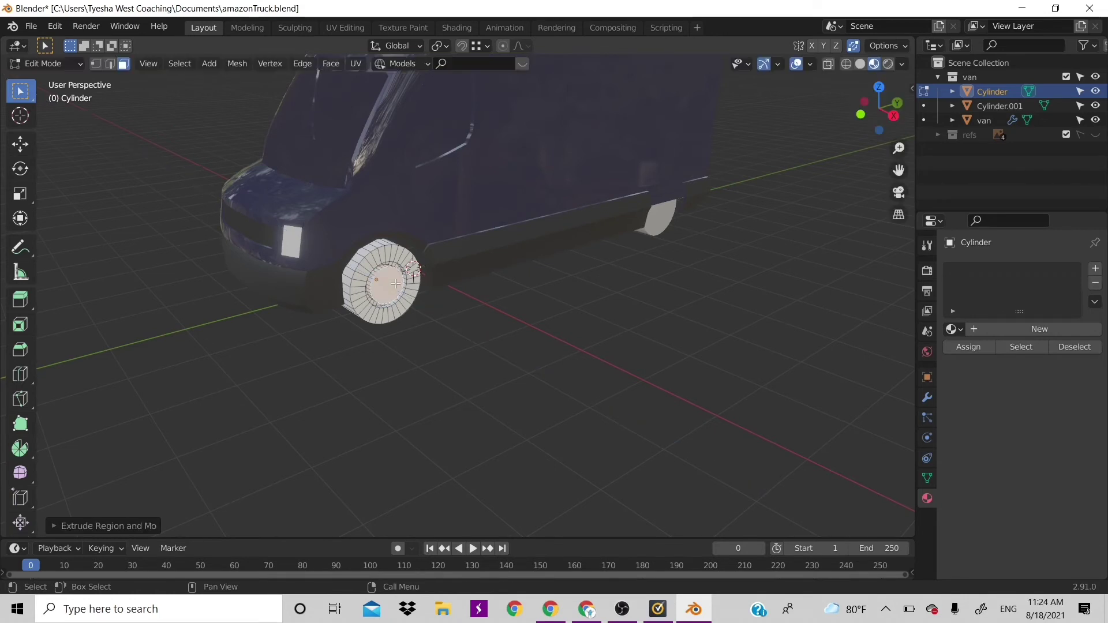
alt+shift+click(356, 288)
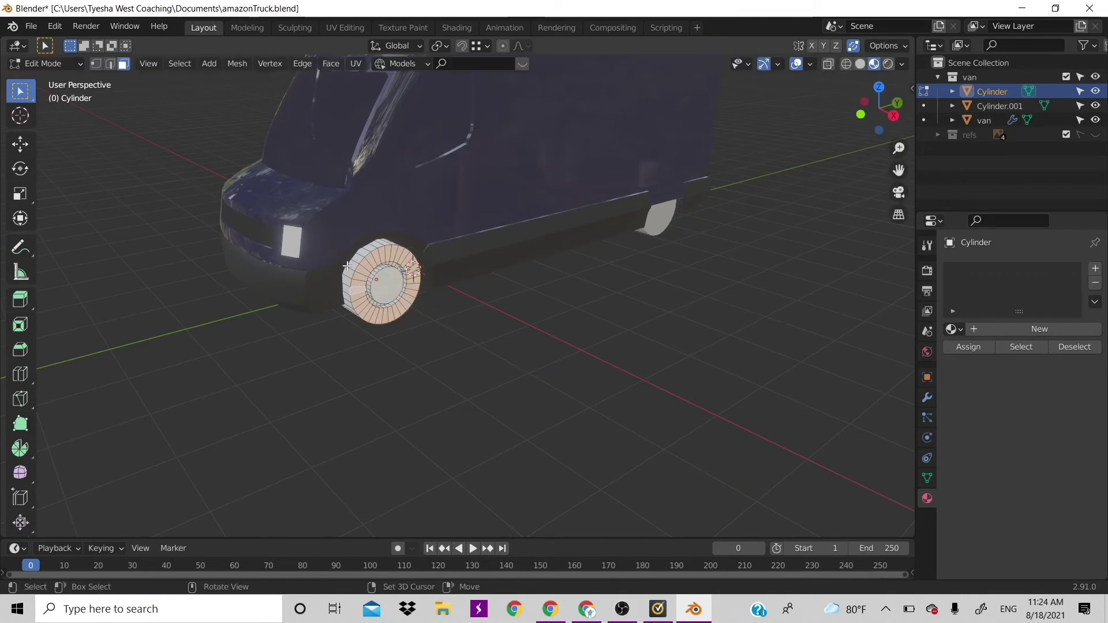
Create a new material for the wheel and name it 'tire'.
click(1016, 328)
double_click(965, 275)
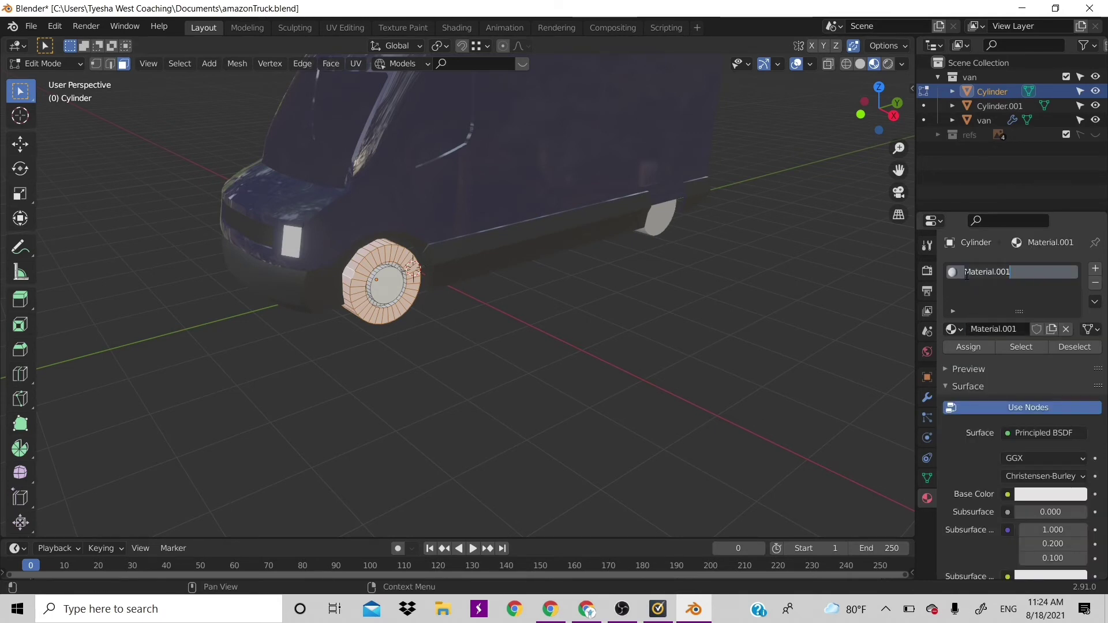
key(BackSpace)
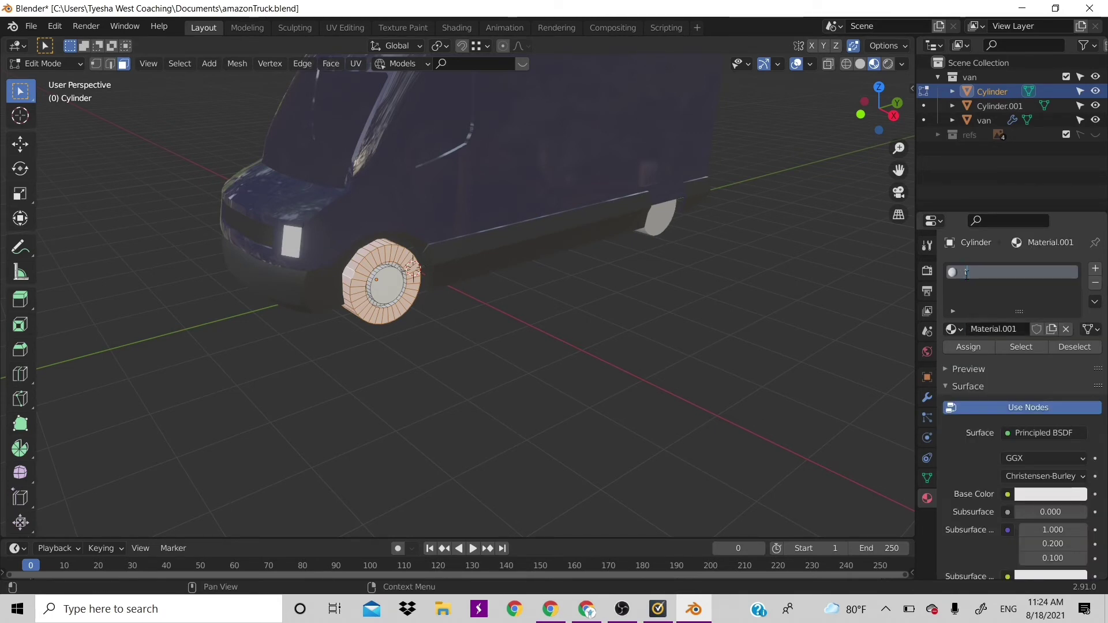
text(tire)
key(Return)
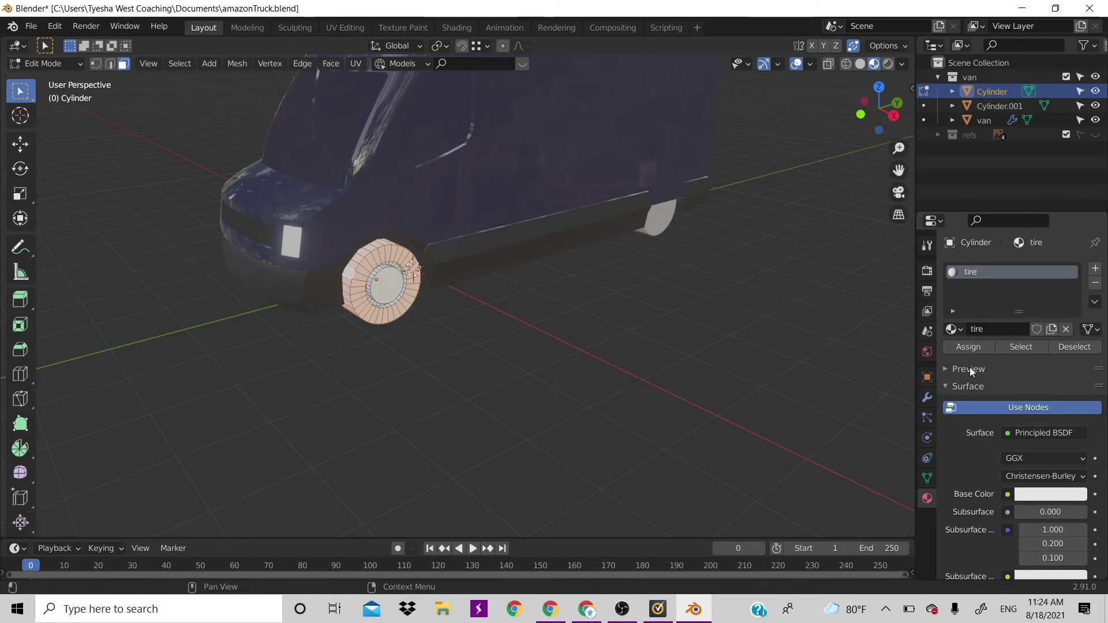
Make 'tire' black with Roughness 1 and Specular, Sheen Tint and Clearcoat Roughness at 0.
click(1042, 494)
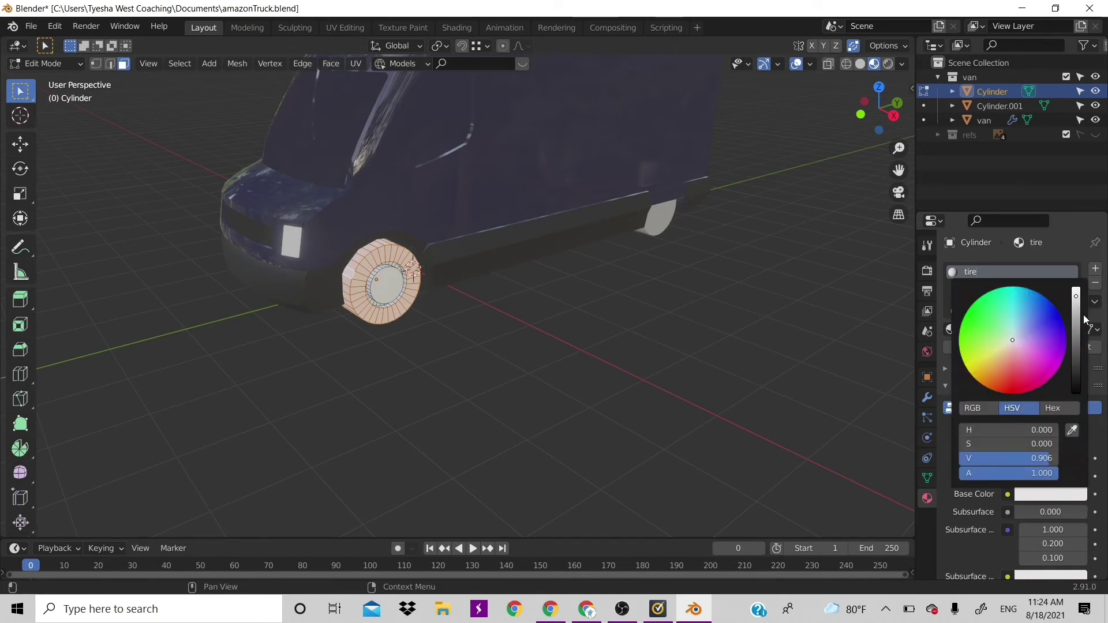
drag(1079, 335, 1015, 520)
scroll(1024, 494, down, 4)
drag(1063, 556, 1014, 556)
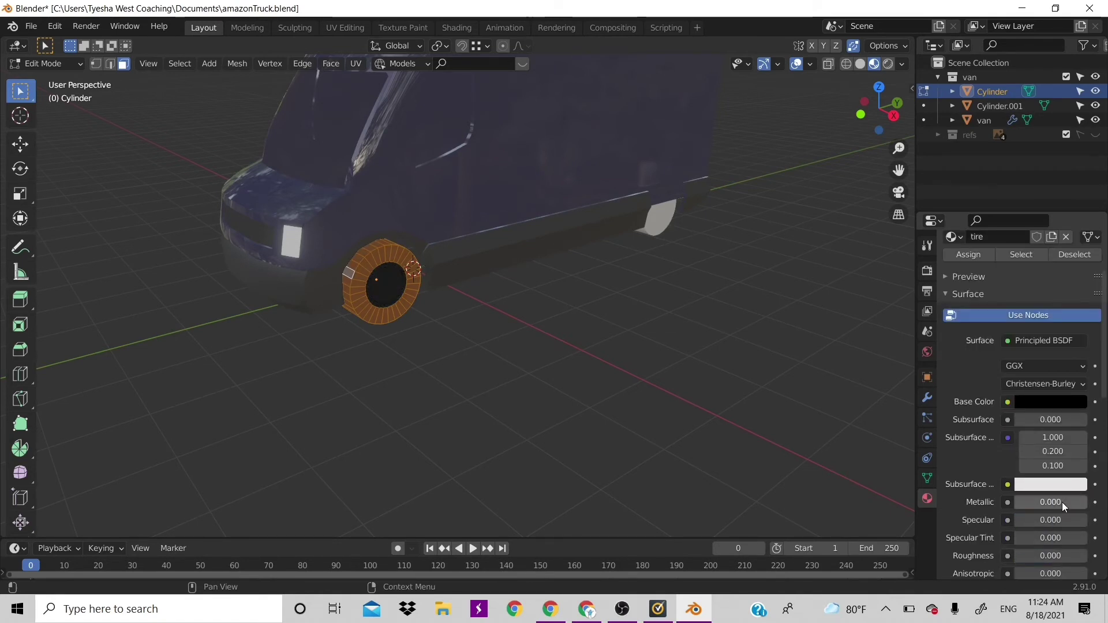
scroll(1062, 502, down, 5)
drag(1048, 517, 1014, 512)
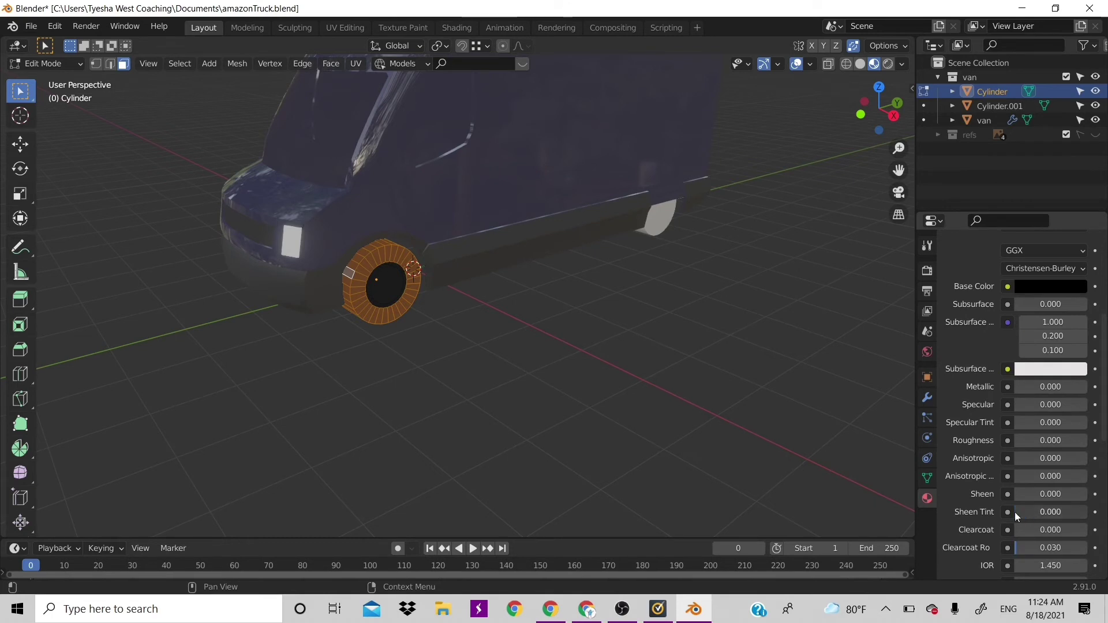
drag(1027, 440, 1084, 440)
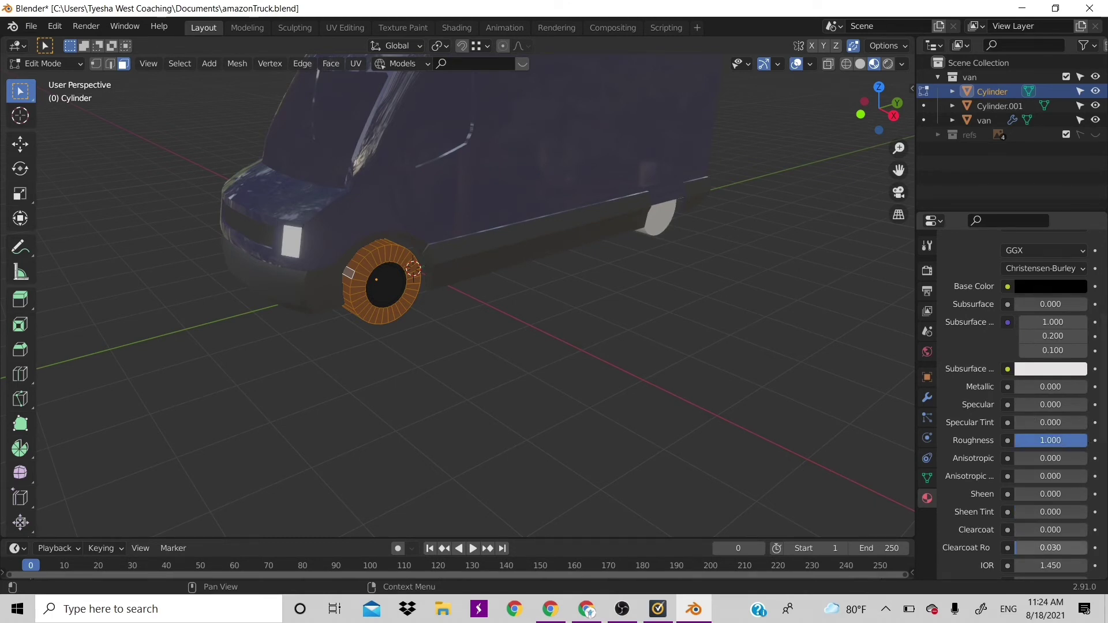
drag(1036, 547, 1015, 548)
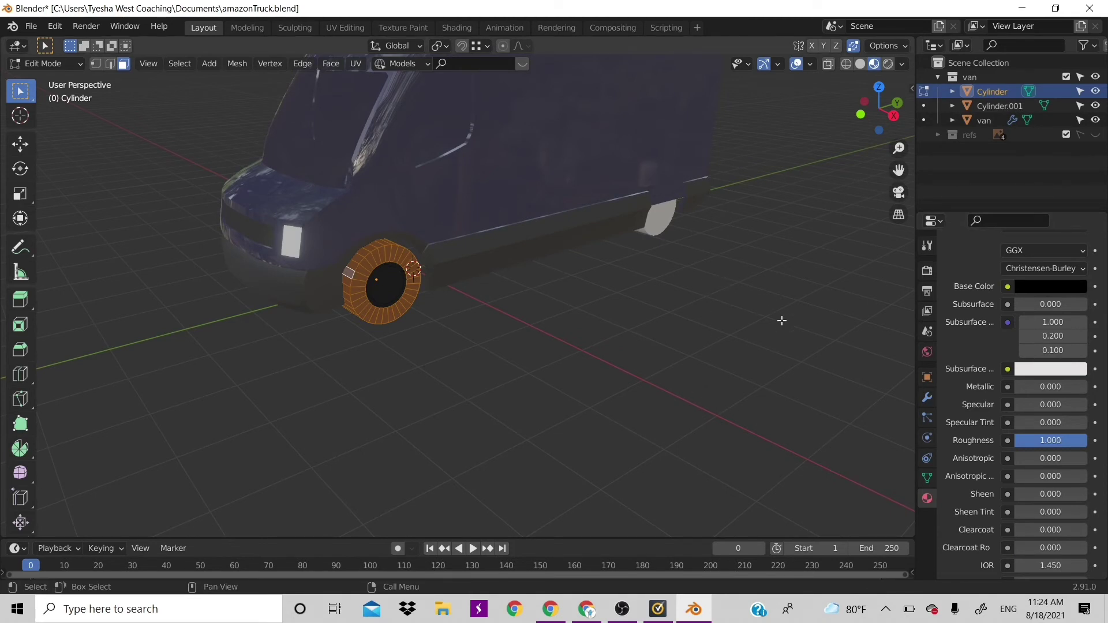
scroll(978, 355, up, 8)
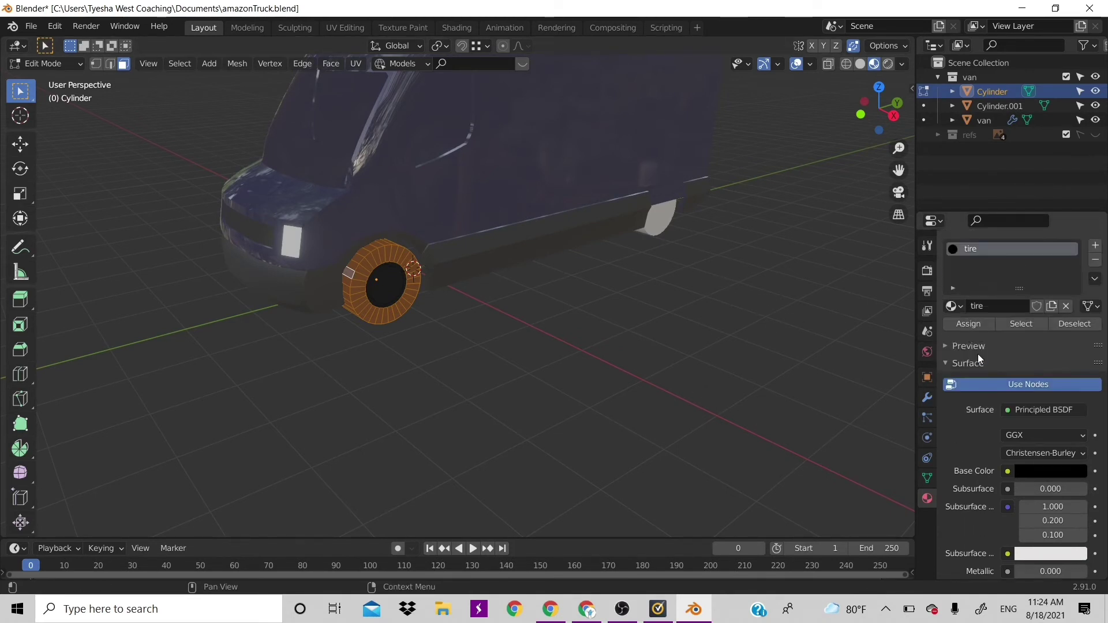
scroll(978, 356, up, 2)
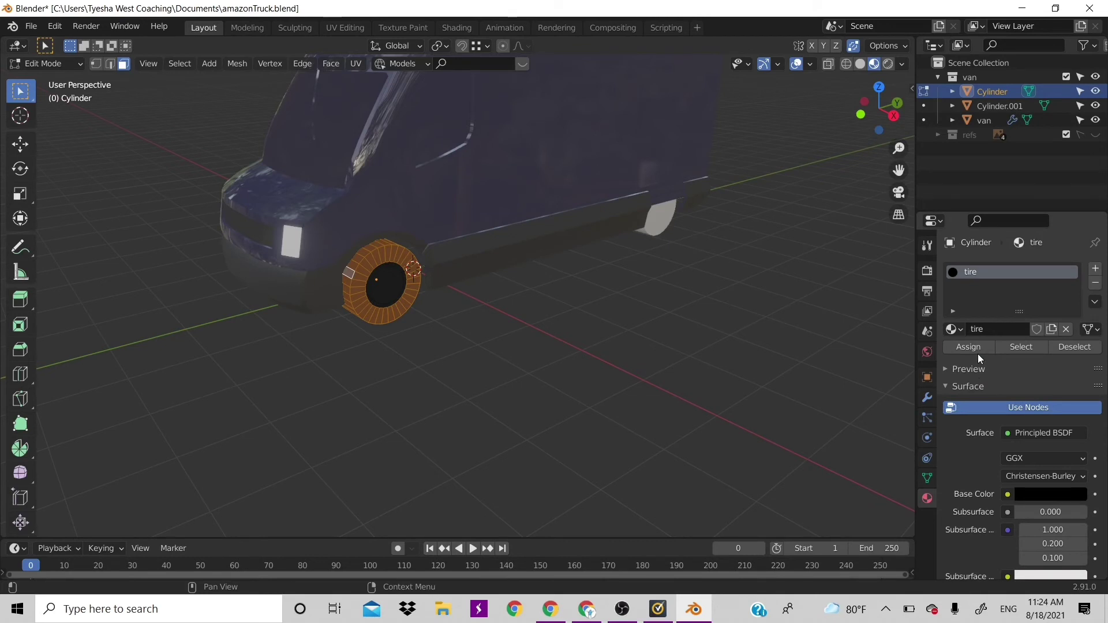
Add a second material slot with a new grey material and raise its Specular value.
click(1095, 268)
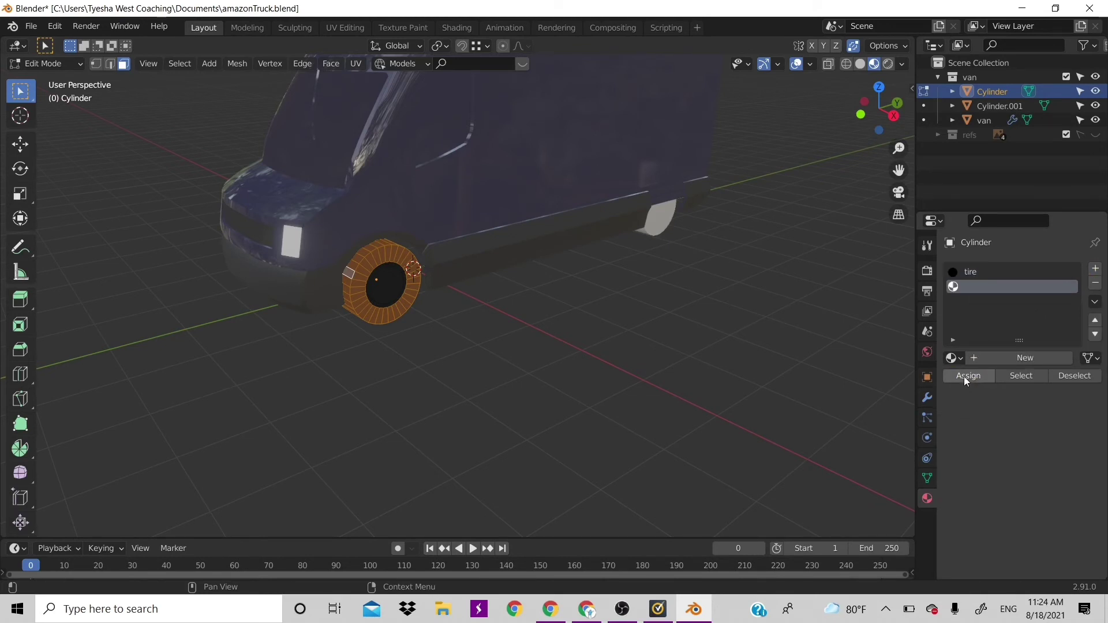
click(992, 358)
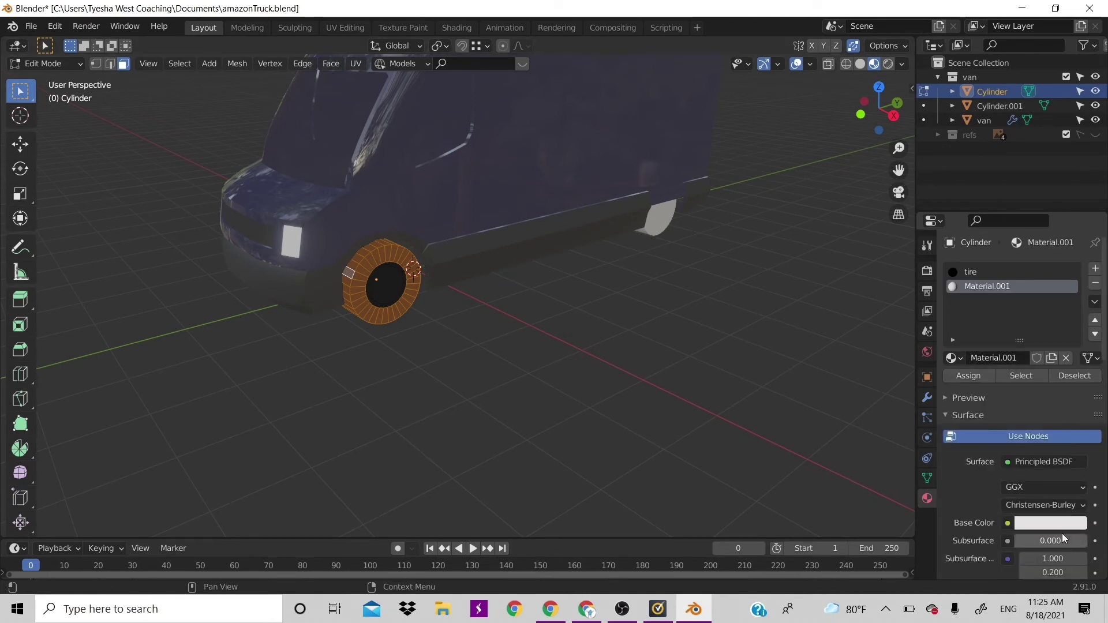
click(1048, 523)
click(1076, 375)
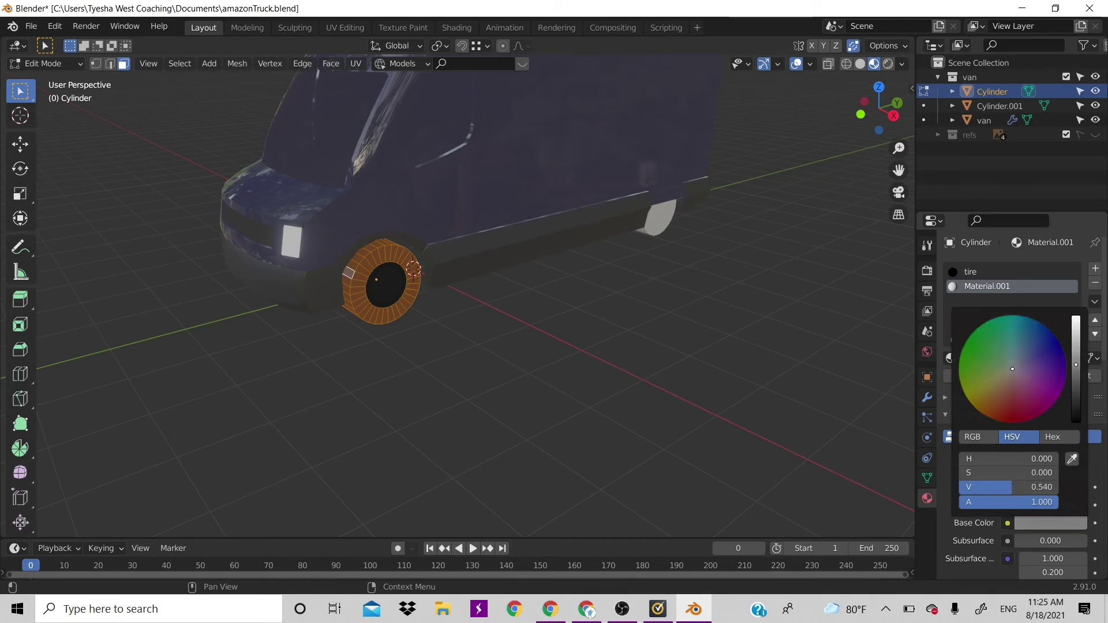
scroll(1026, 499, down, 5)
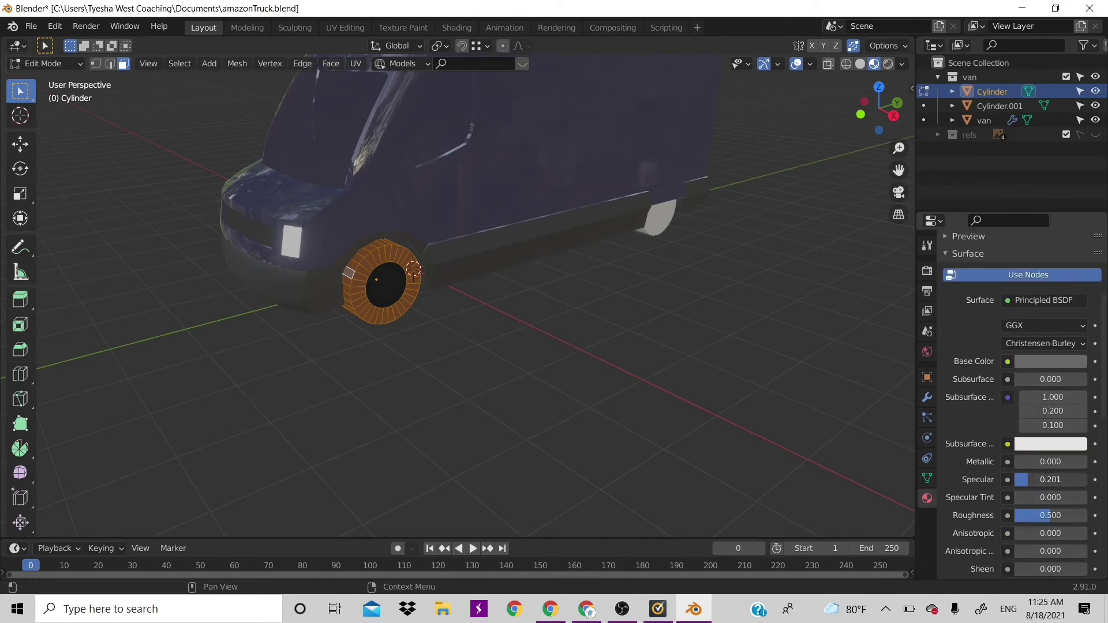
mouse_move(1026, 479)
mouse_down()
mouse_move(1041, 479)
mouse_move(1042, 515)
mouse_move(1036, 479)
mouse_move(1019, 481)
mouse_move(1032, 488)
mouse_up()
scroll(1019, 481, down, 5)
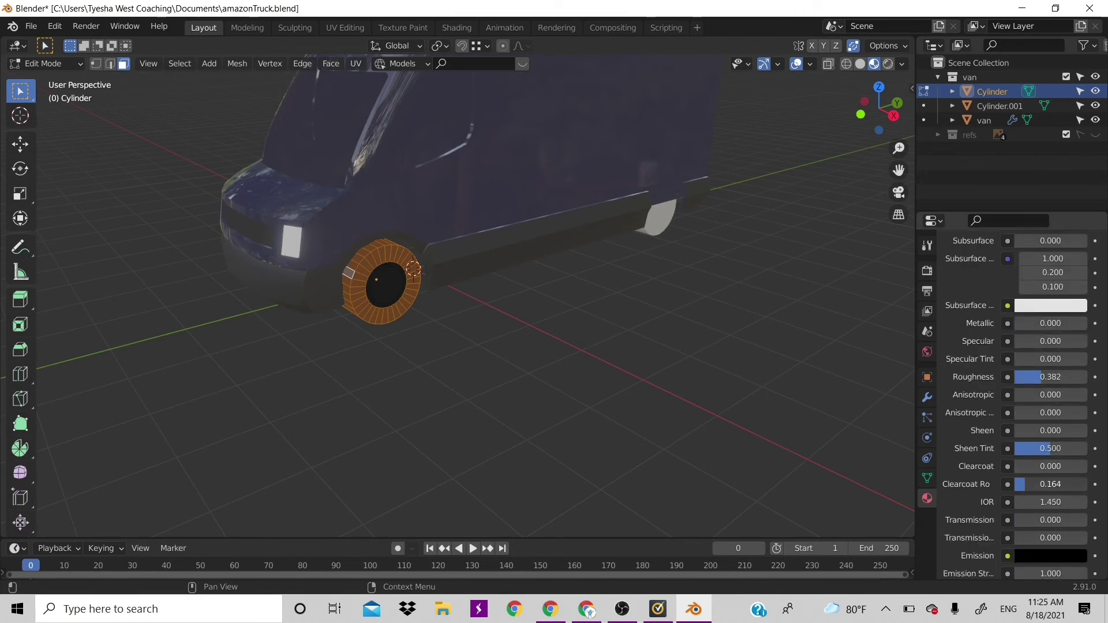
scroll(1019, 535, up, 2)
scroll(1015, 542, down, 3)
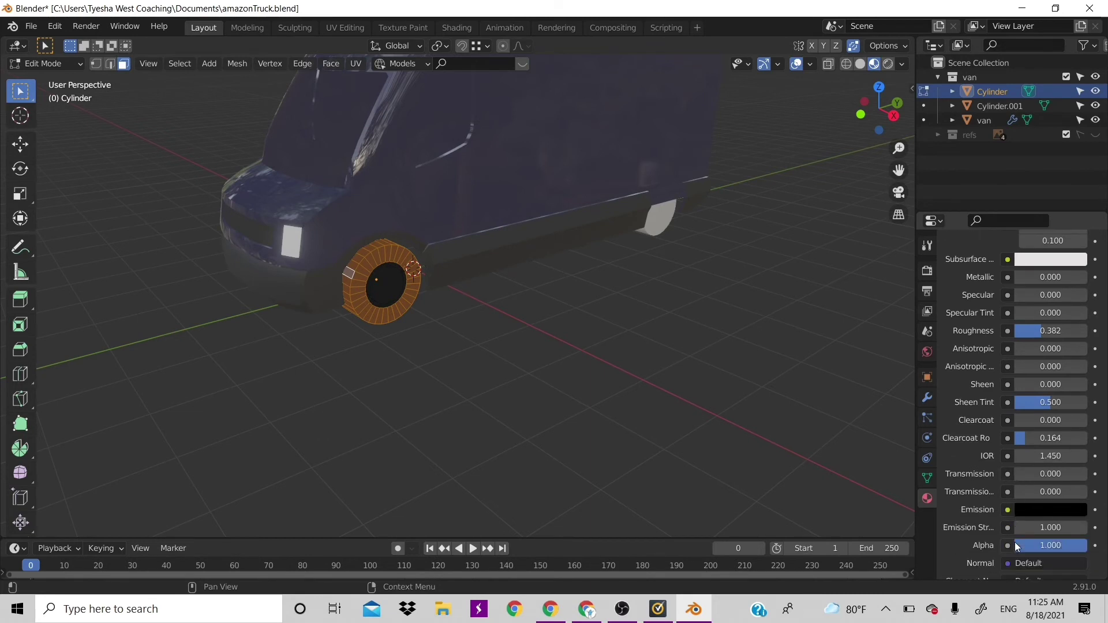
scroll(1014, 542, up, 4)
scroll(1015, 541, up, 3)
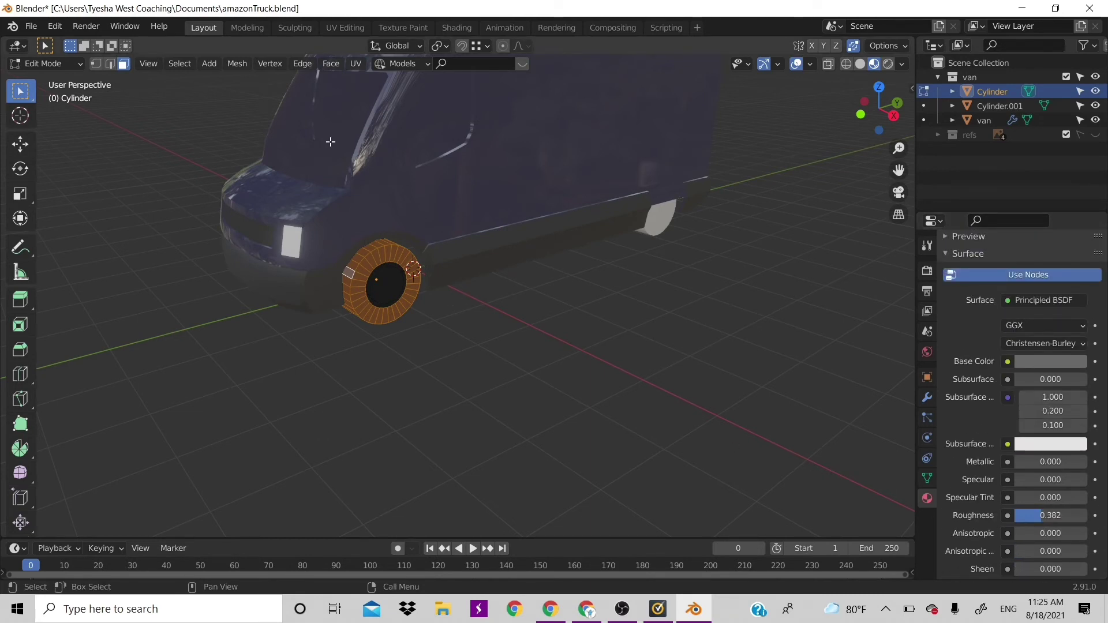
Invert the selection to the inner hub faces, assign the second material, and name it 'rim'.
click(179, 64)
click(205, 111)
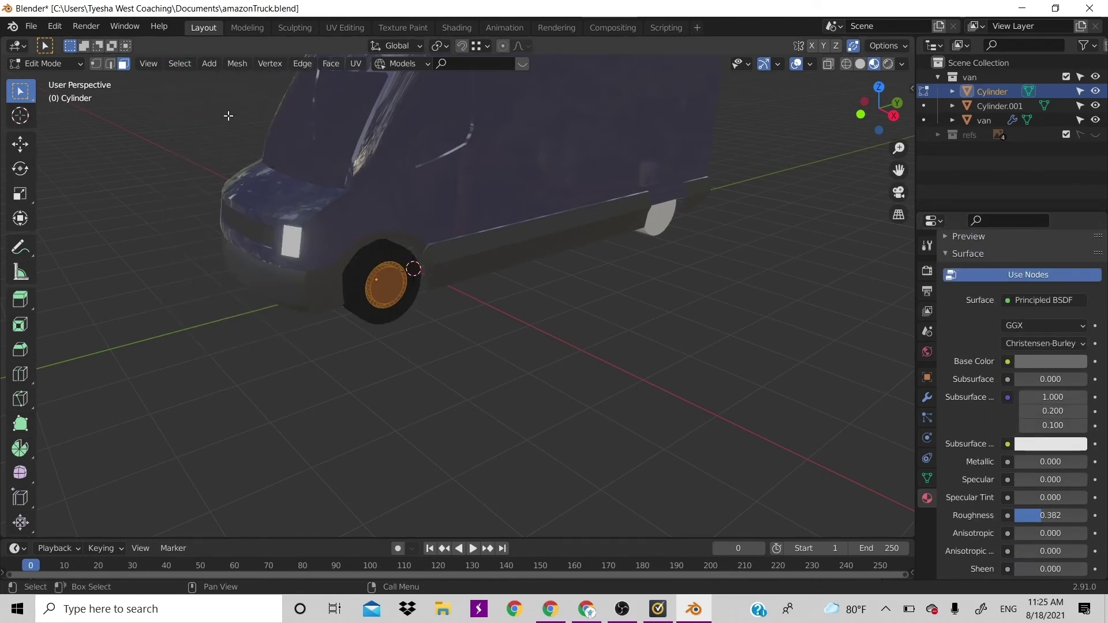
scroll(995, 343, up, 5)
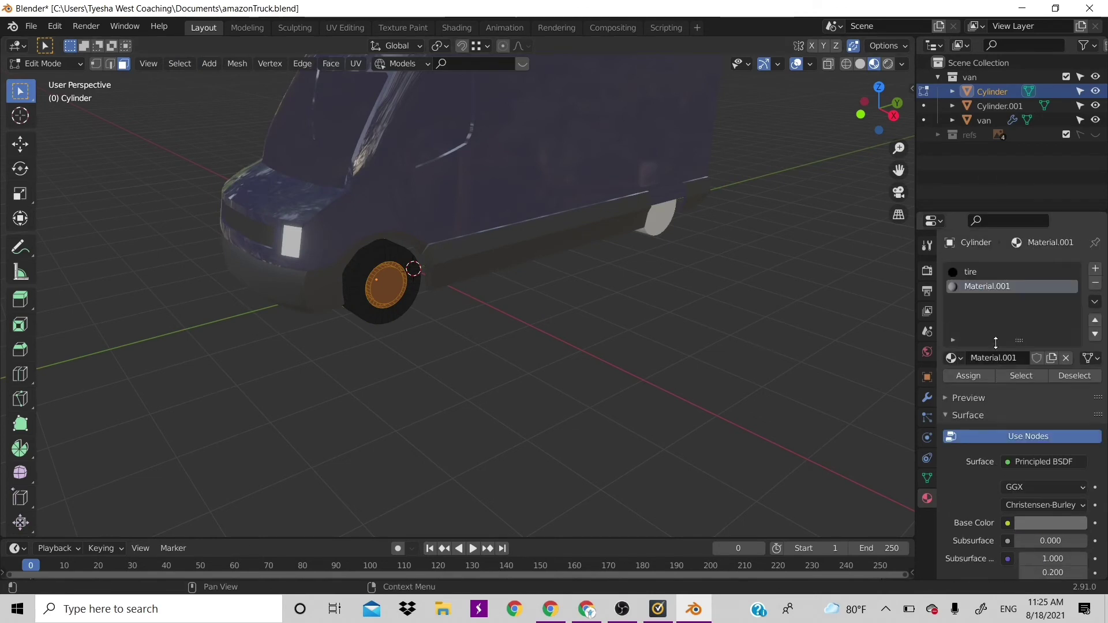
click(967, 374)
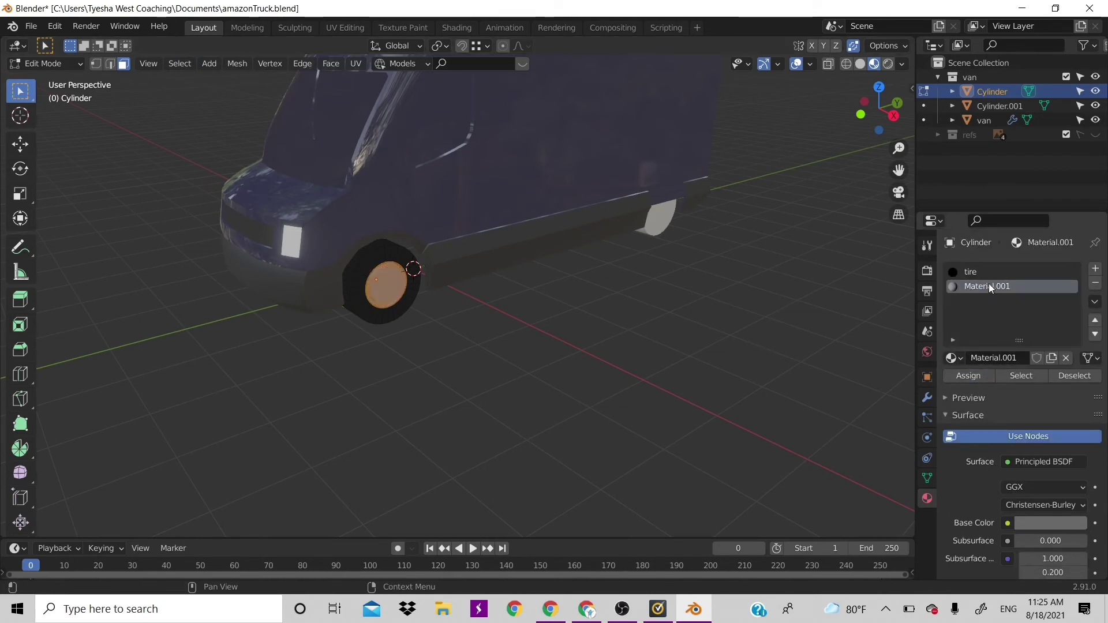
text(rim)
key(Return)
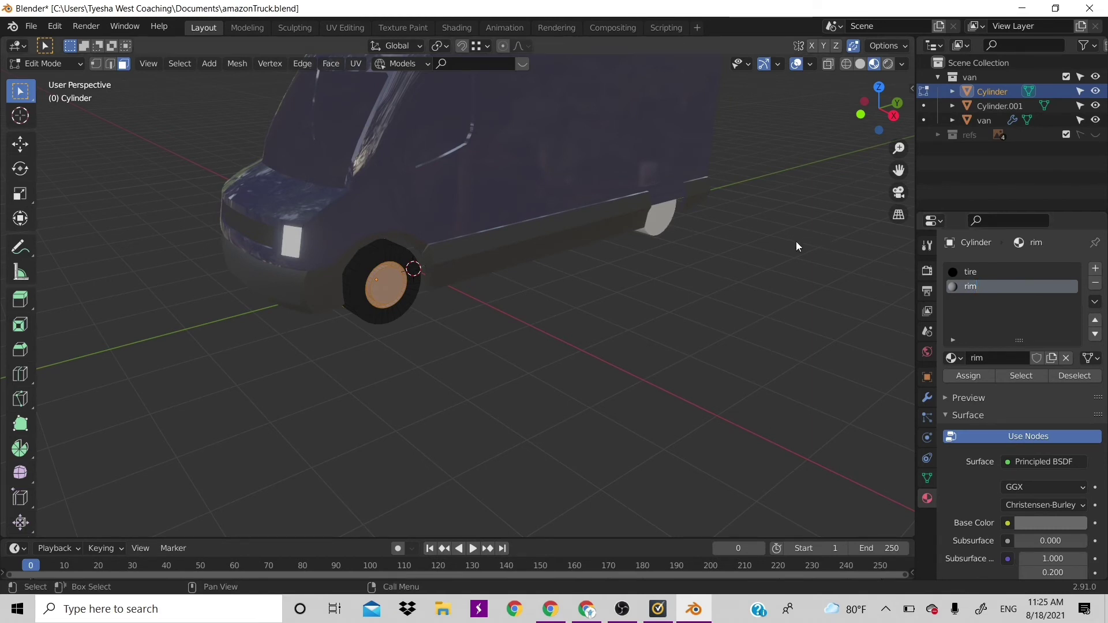
key(Tab)
click(704, 213)
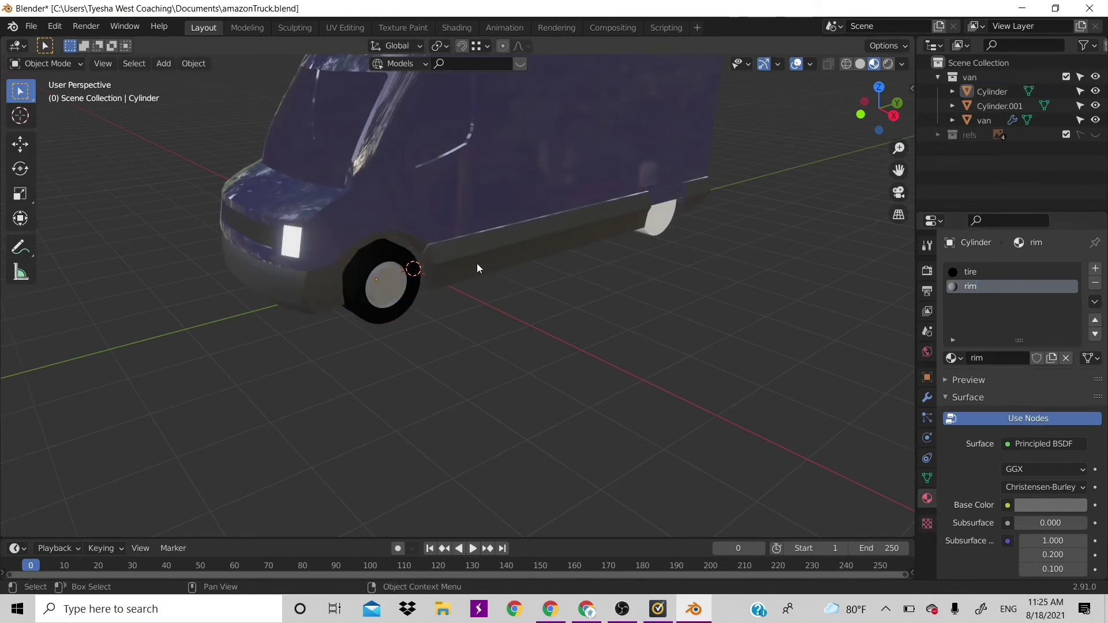
click(412, 269)
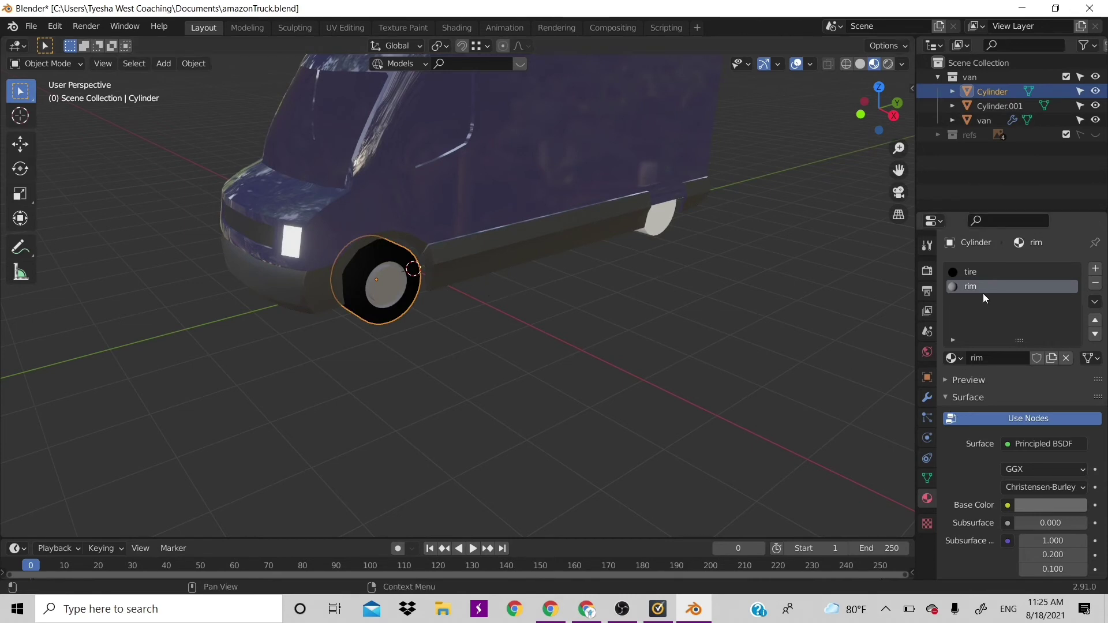
Give the tire material specular 0.307, roughness 1.0 and a sheen of 0.268.
click(984, 271)
scroll(967, 495, down, 6)
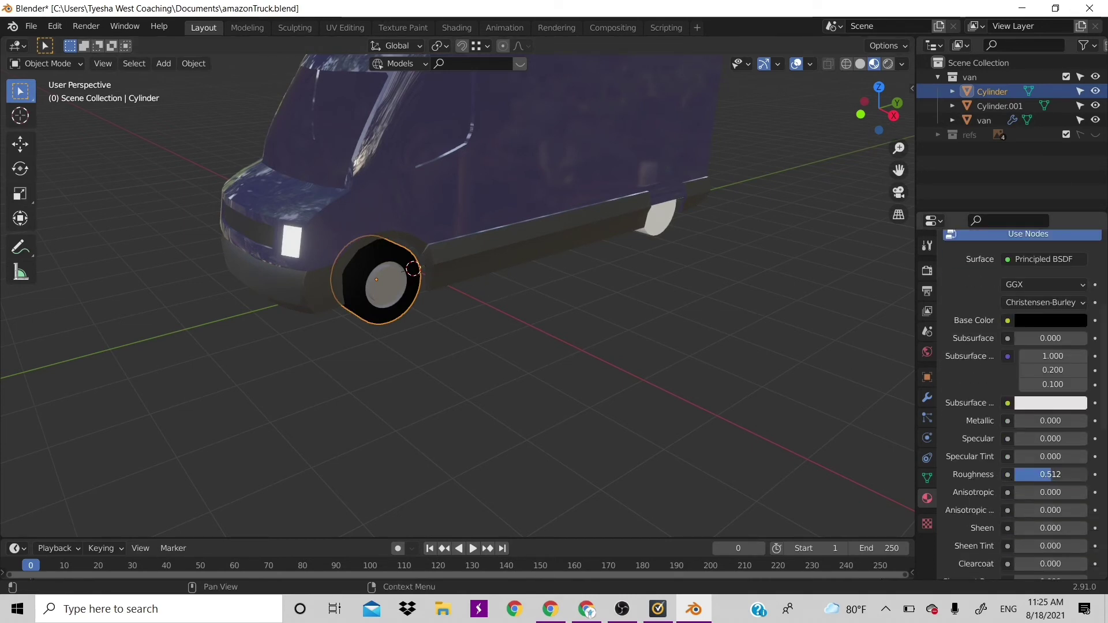
mouse_move(1031, 437)
mouse_down()
mouse_move(1097, 436)
mouse_move(1037, 439)
mouse_up()
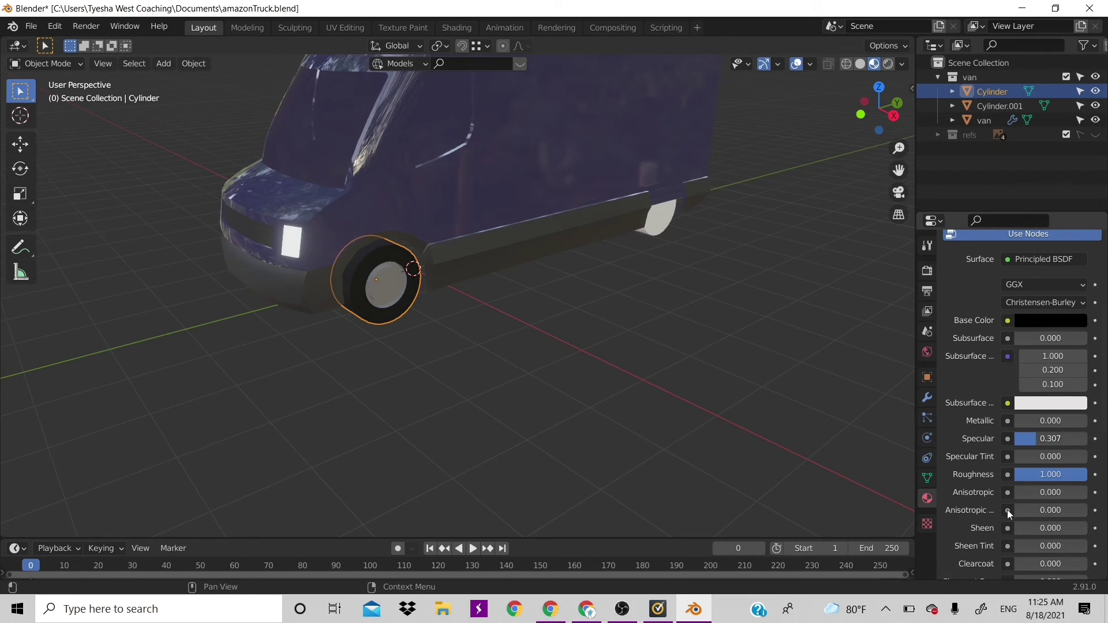
scroll(1008, 513, down, 6)
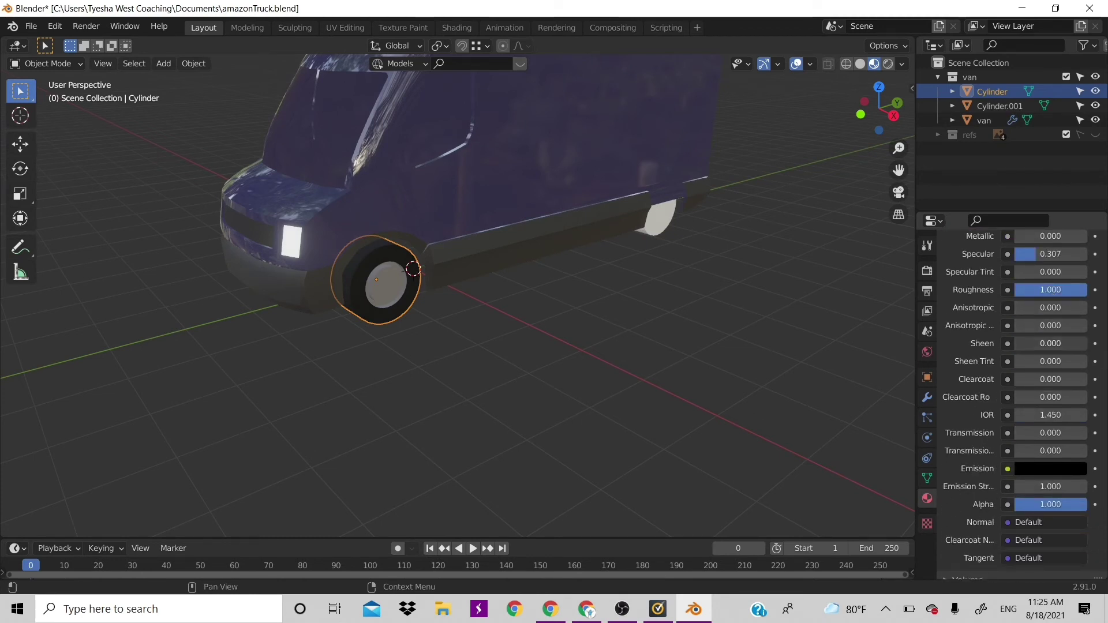
mouse_move(1021, 344)
mouse_down()
mouse_move(1059, 343)
mouse_move(1037, 344)
mouse_up()
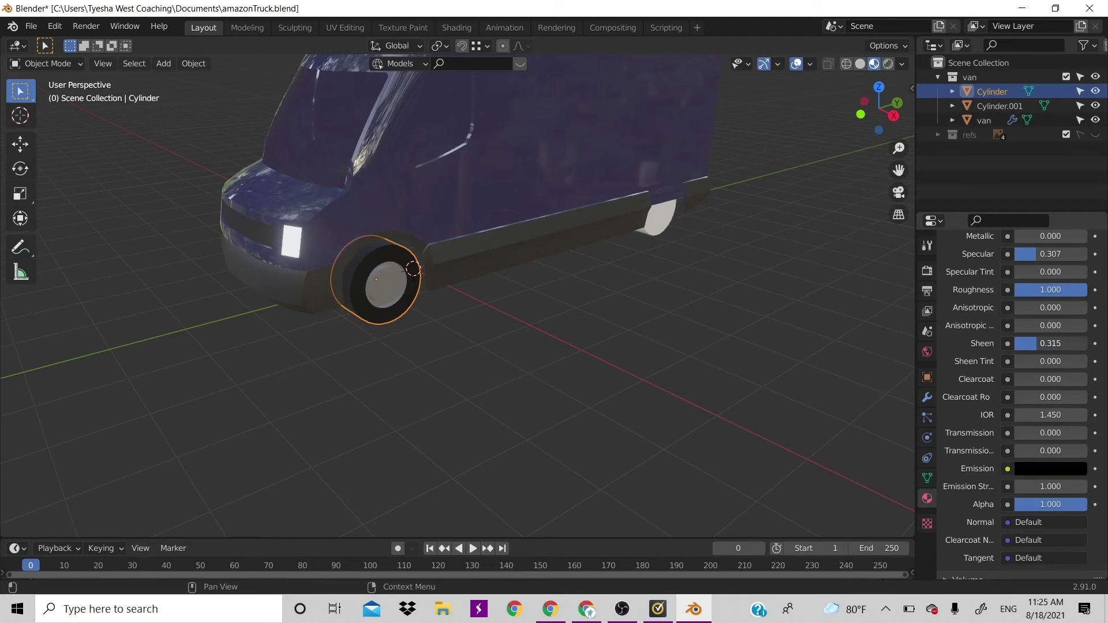
Deselect the front wheel and select the stray rear-wheel copy Cylinder.001.
click(836, 341)
mouse_move(878, 107)
mouse_down()
mouse_move(877, 92)
mouse_move(883, 103)
mouse_move(900, 96)
mouse_move(892, 104)
mouse_up()
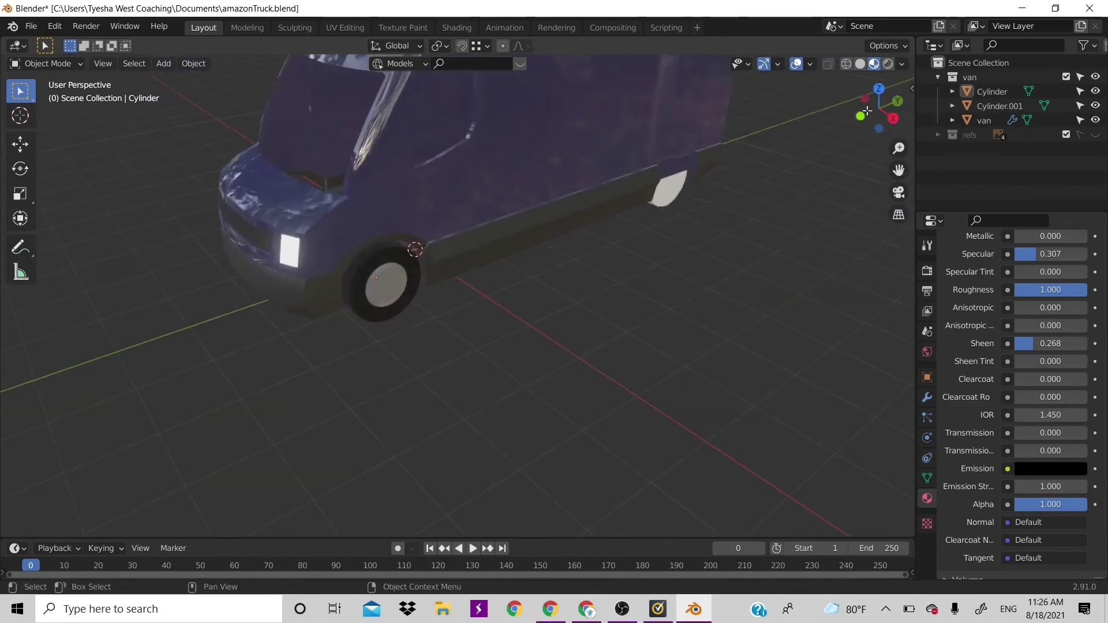
click(665, 200)
Delete the old rear wheel and put a front-wheel duplicate, scaled to 0.9697, at the rear arch.
key(Delete)
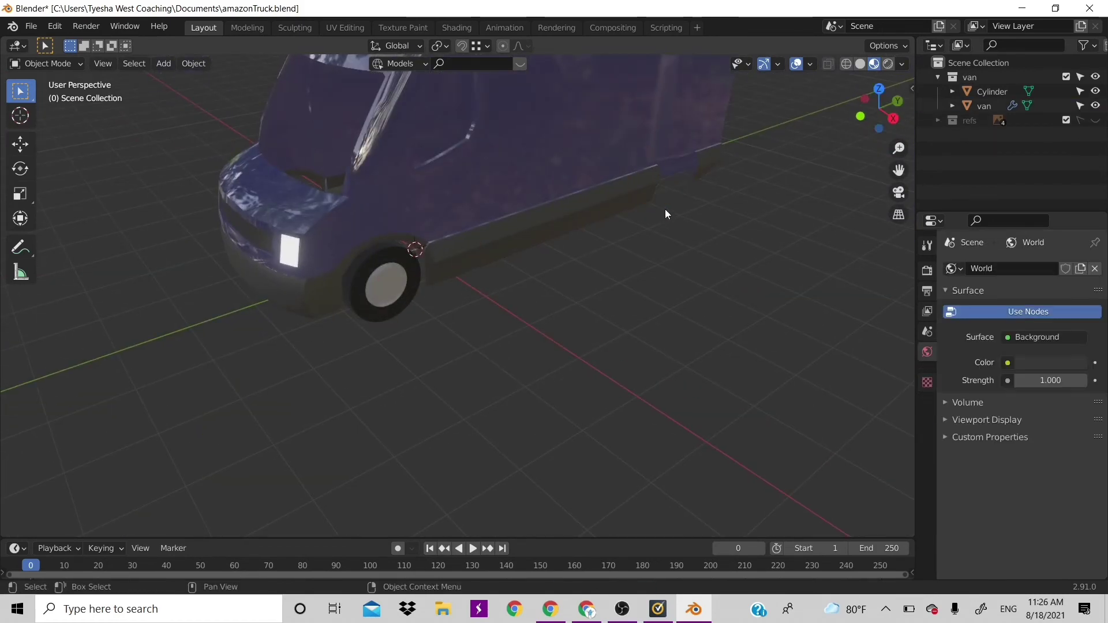
click(383, 296)
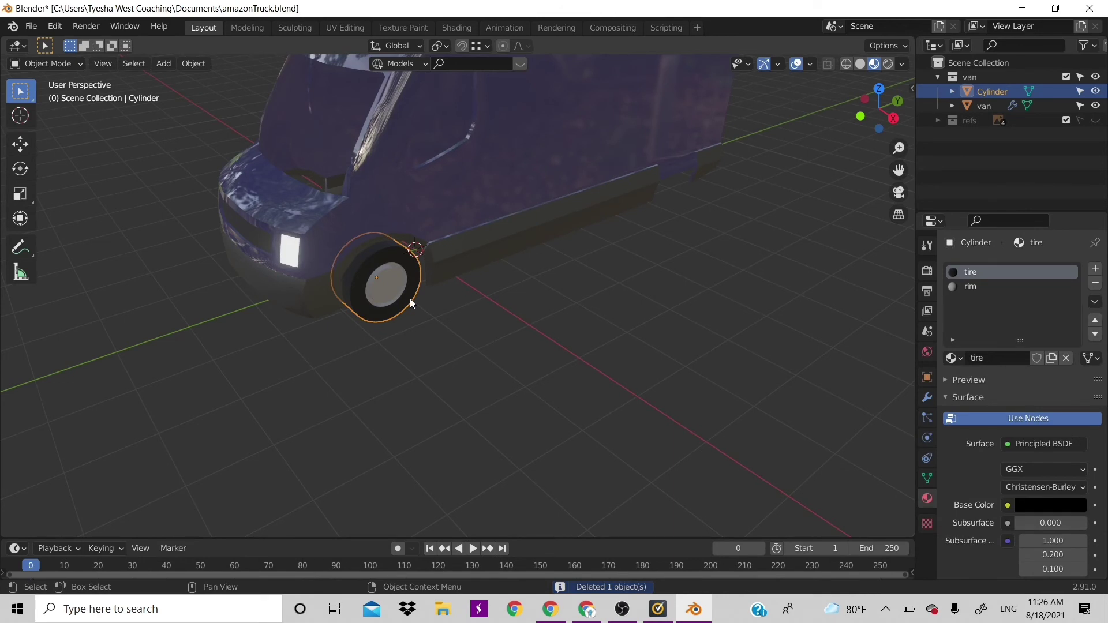
key(KP_3)
key(shift+d)
key(y)
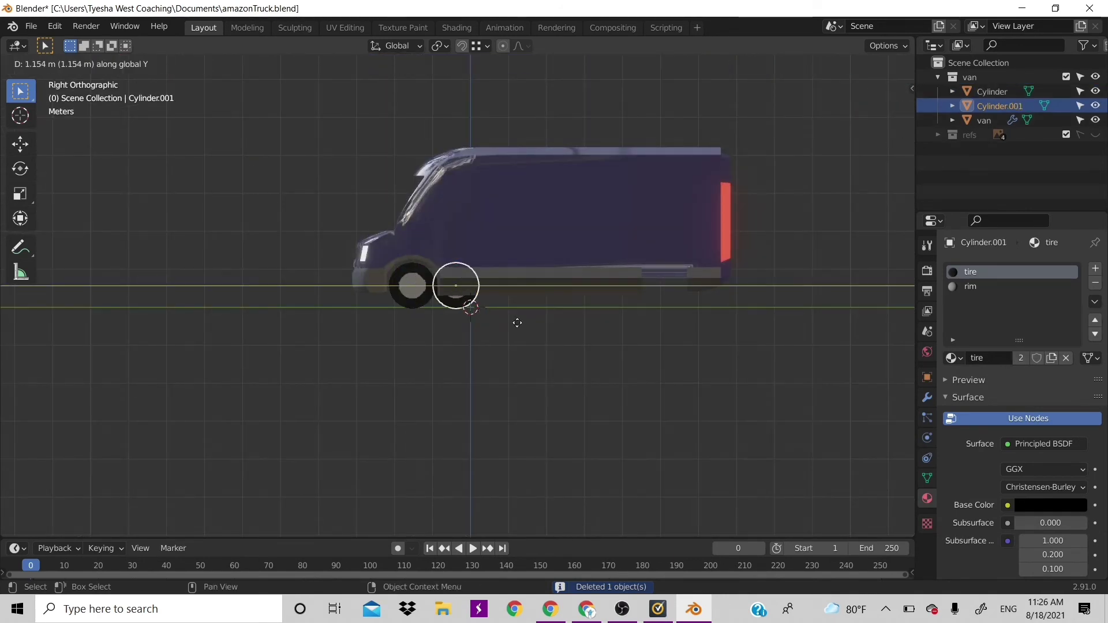
click(661, 347)
key(s)
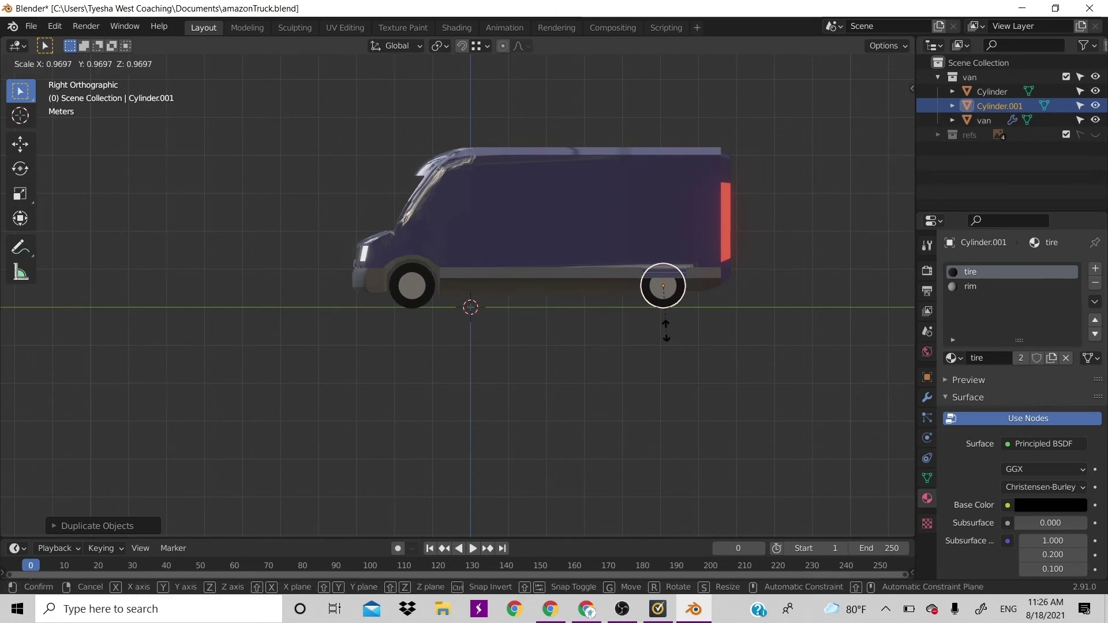
click(672, 331)
Clear the selection, return to a perspective view and select the new rear wheel.
click(677, 331)
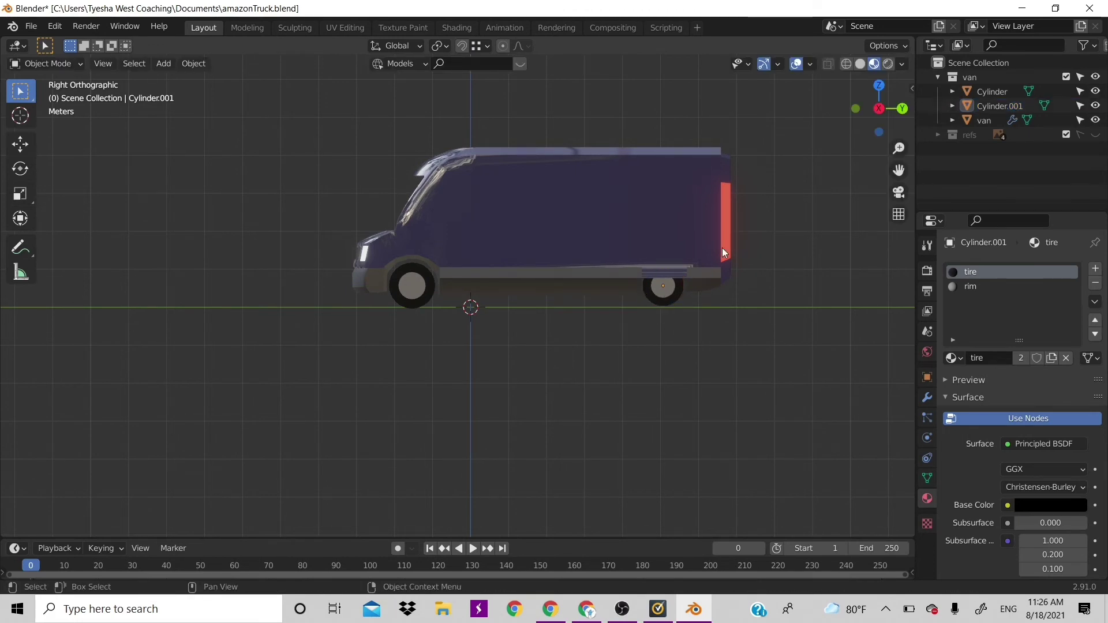
drag(878, 108, 738, 224)
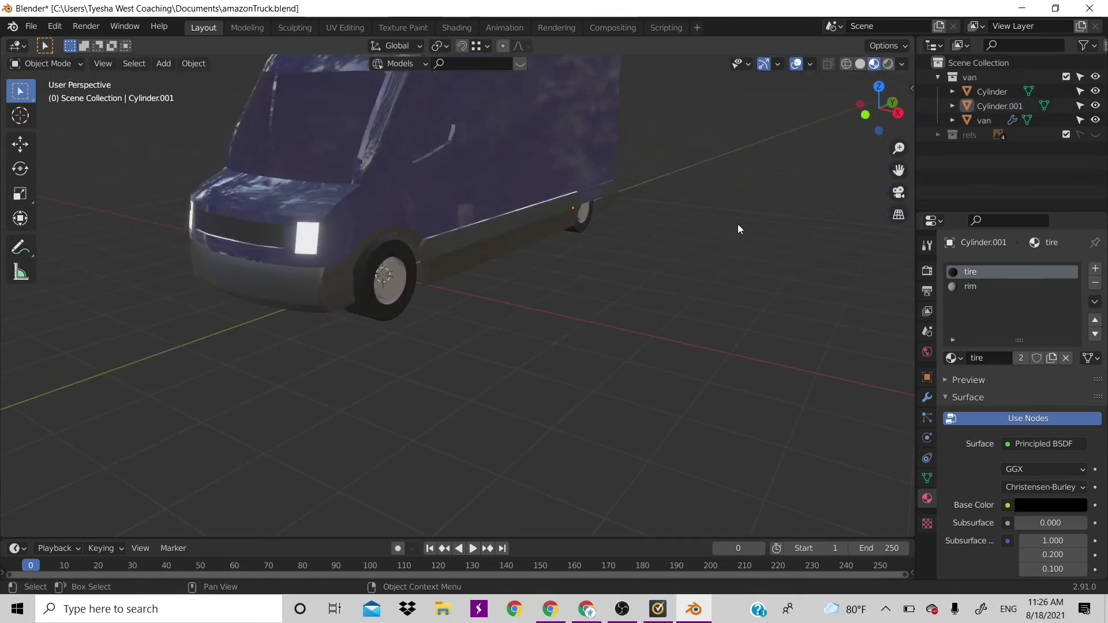
scroll(652, 241, down, 2)
click(524, 254)
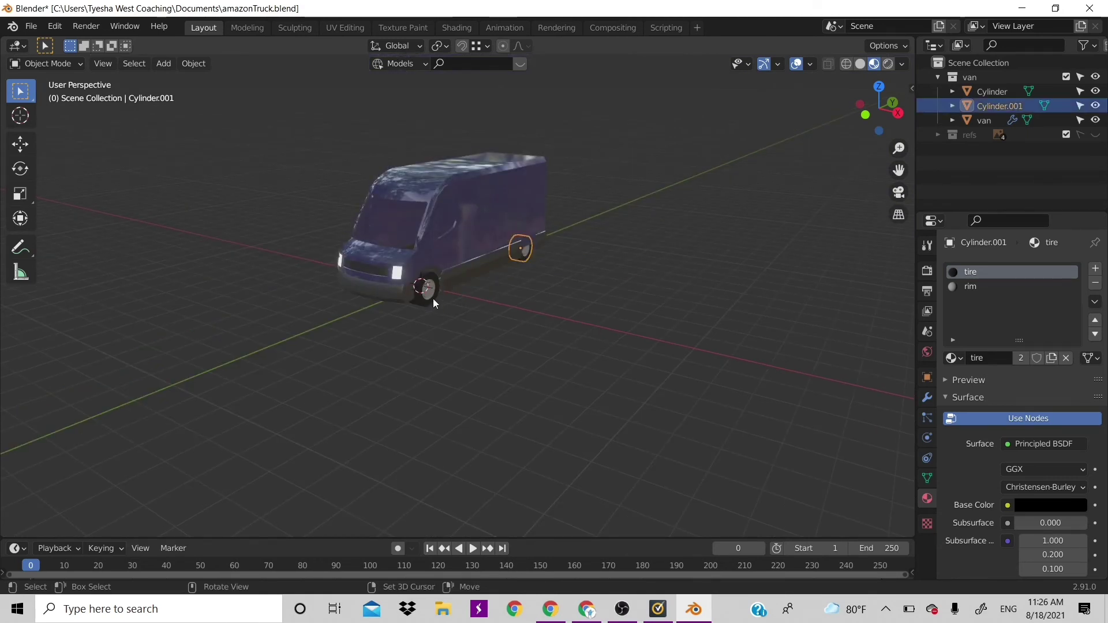
Add a Mirror modifier to the front wheel with the van as mirror object.
shift+click(435, 296)
click(927, 397)
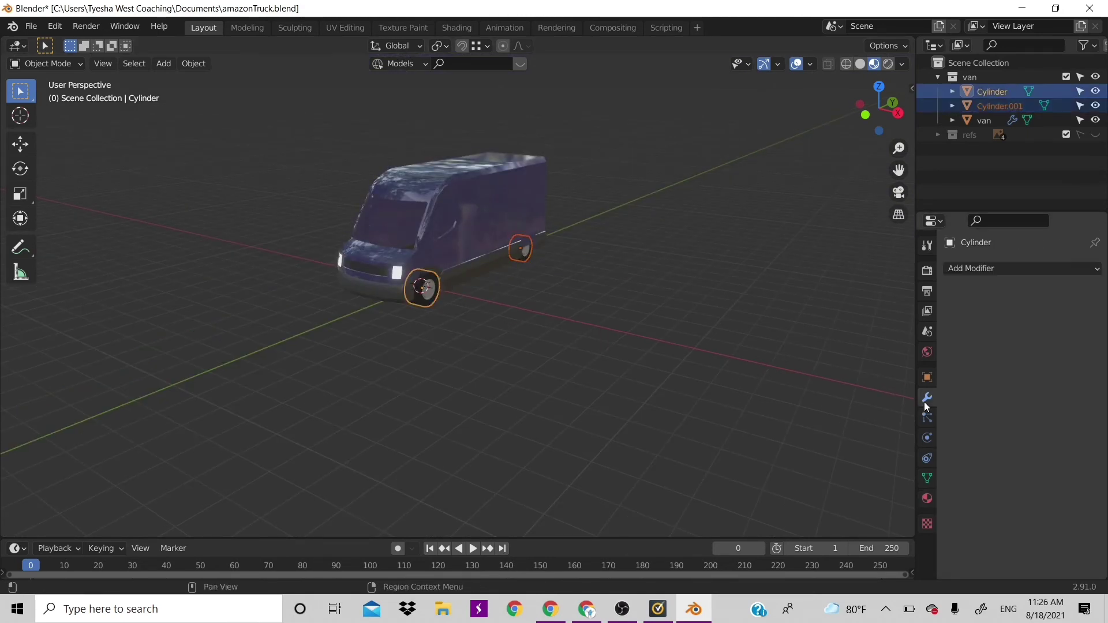
click(971, 262)
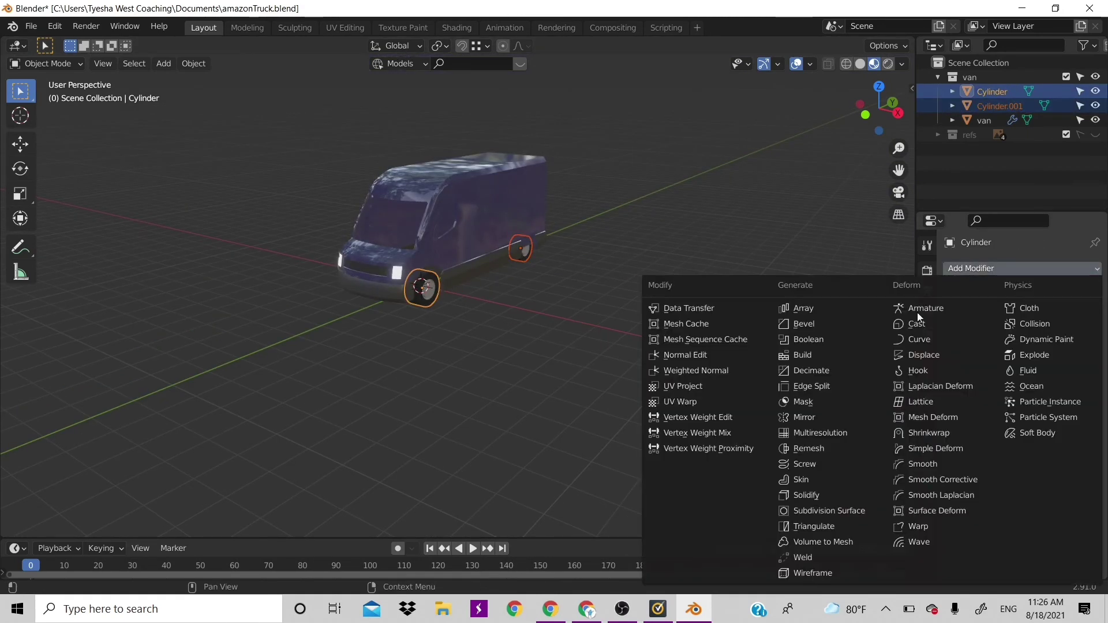
click(796, 416)
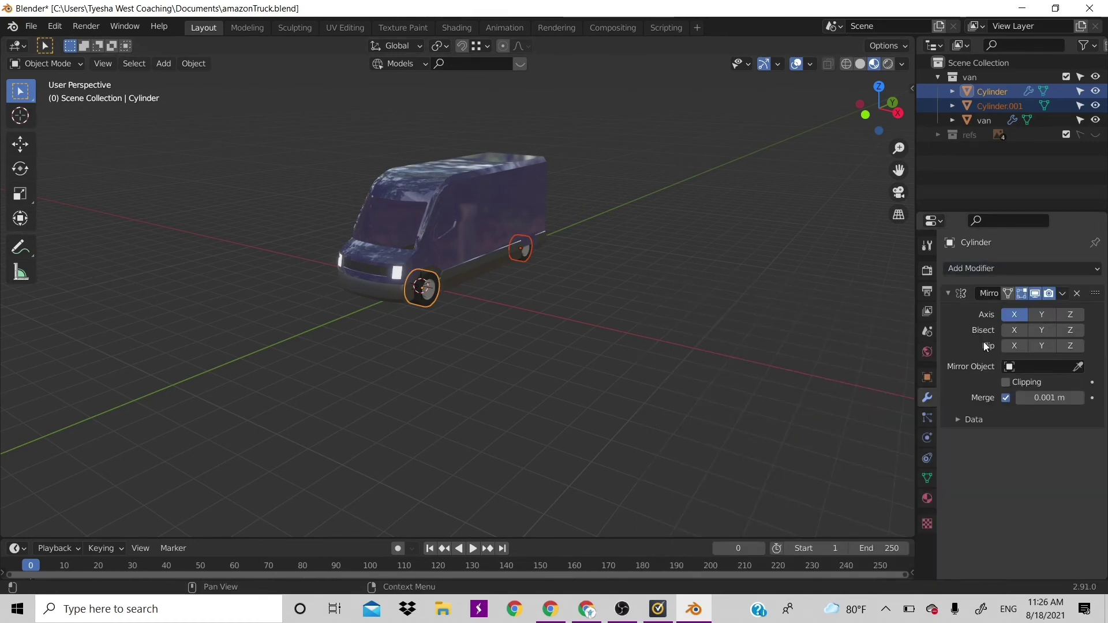
click(1077, 367)
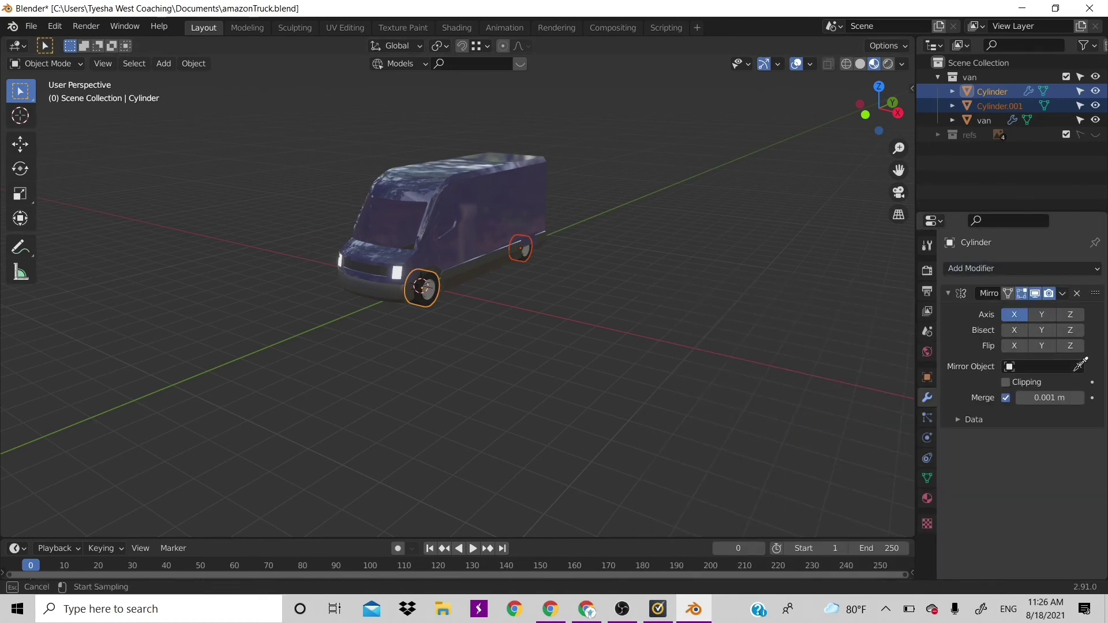
click(440, 169)
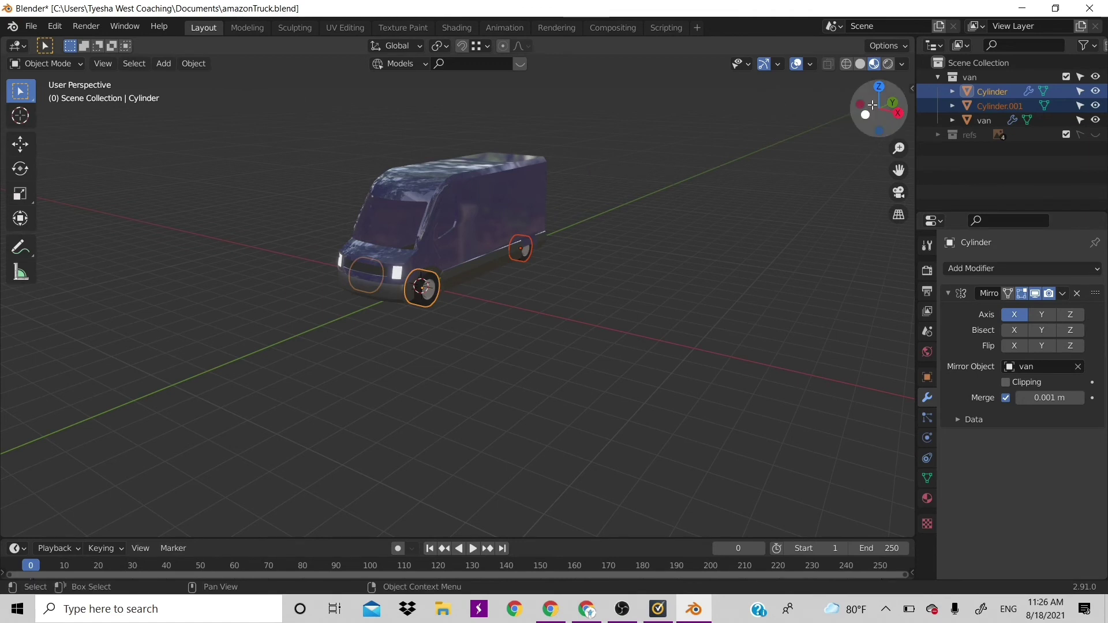
Add a Mirror modifier to the rear wheel, also mirrored across the van.
drag(873, 107, 796, 127)
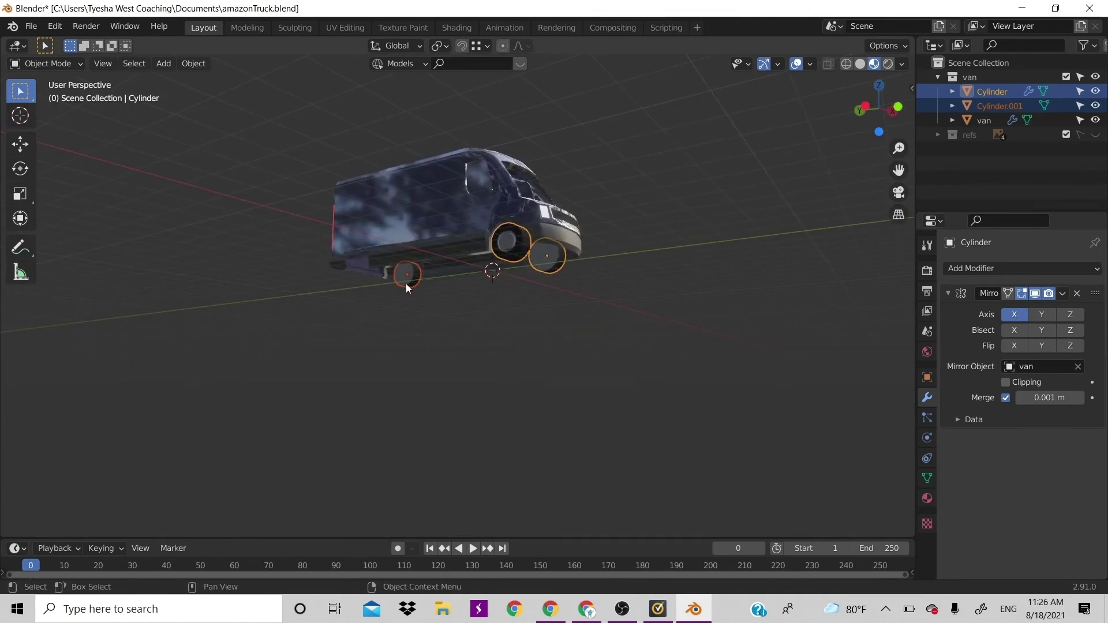
click(406, 283)
click(1034, 271)
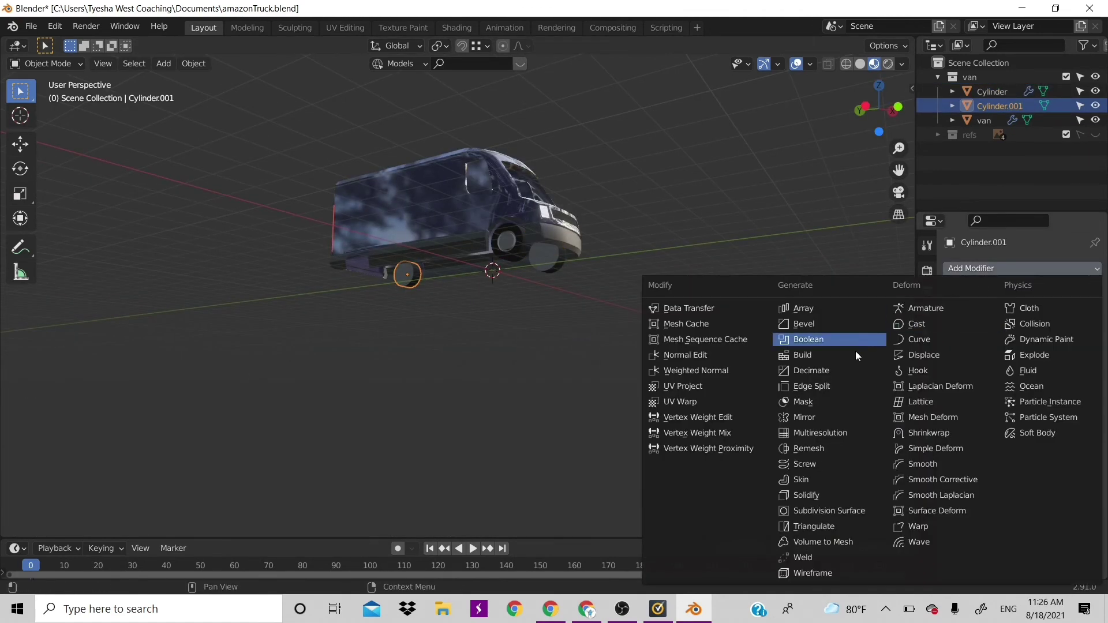
click(799, 416)
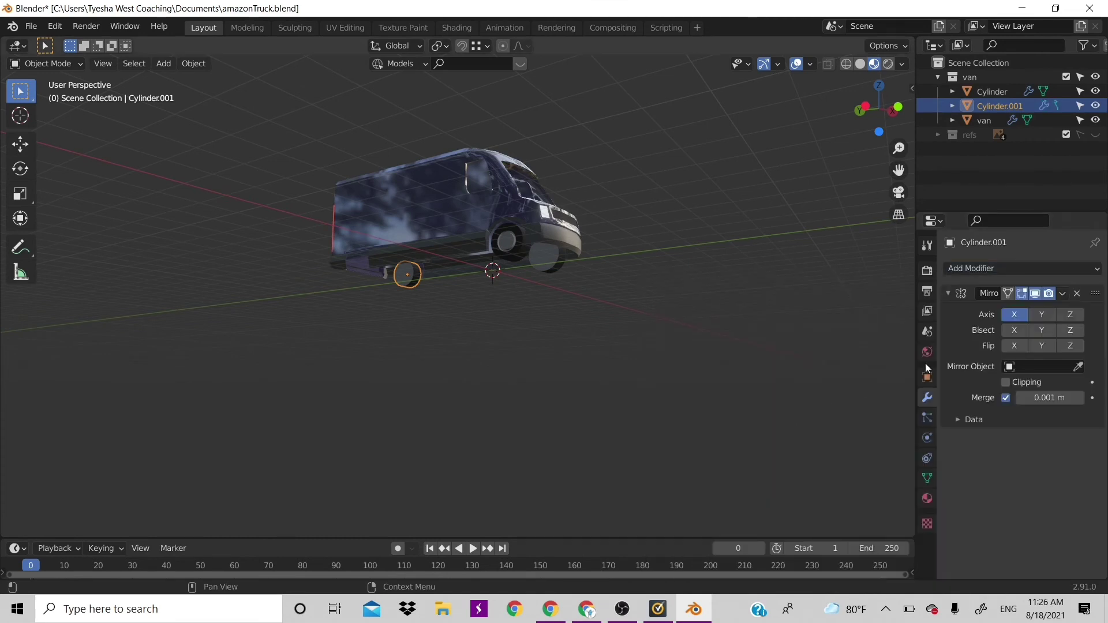
click(1077, 367)
click(493, 232)
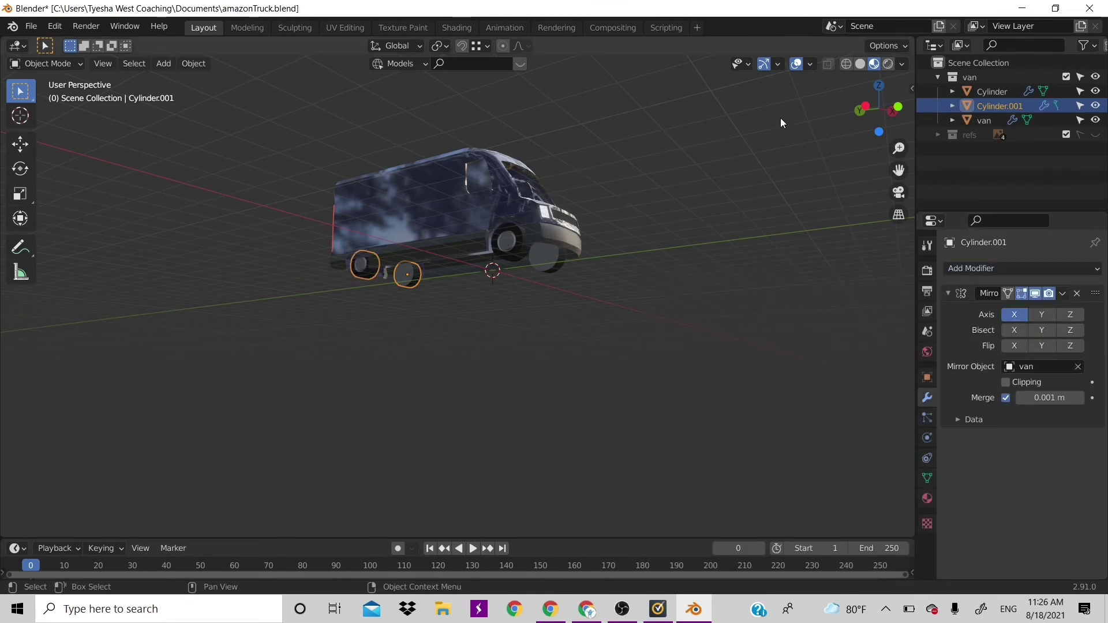
Leave the wheel's mesh and enter Edit Mode on the van body.
key(Tab)
click(850, 155)
drag(885, 111, 557, 361)
scroll(557, 361, up, 4)
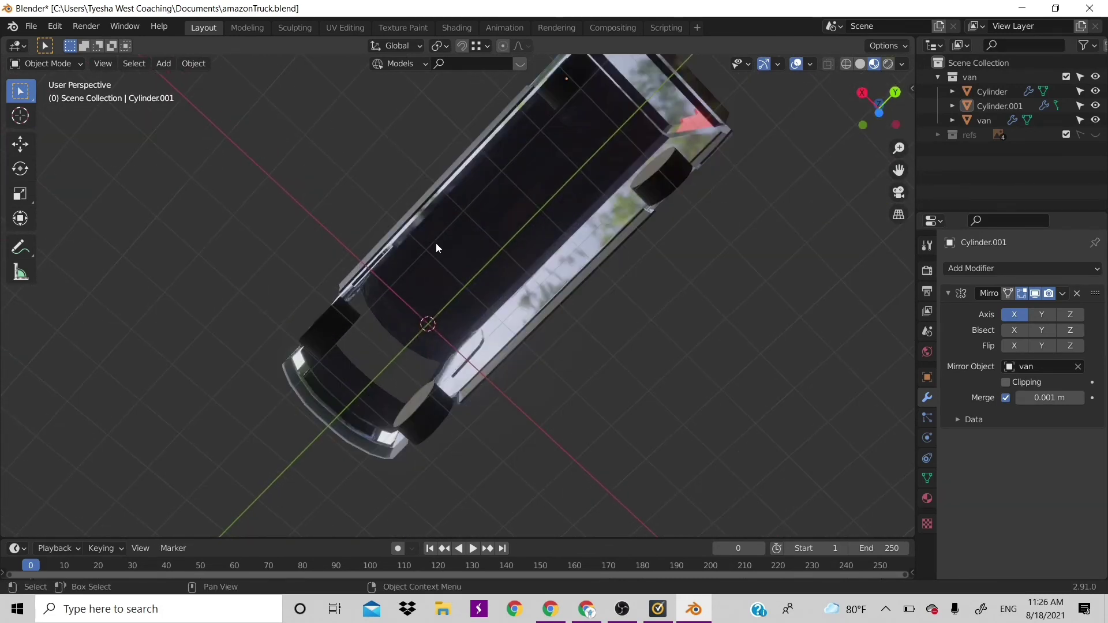
key(Tab)
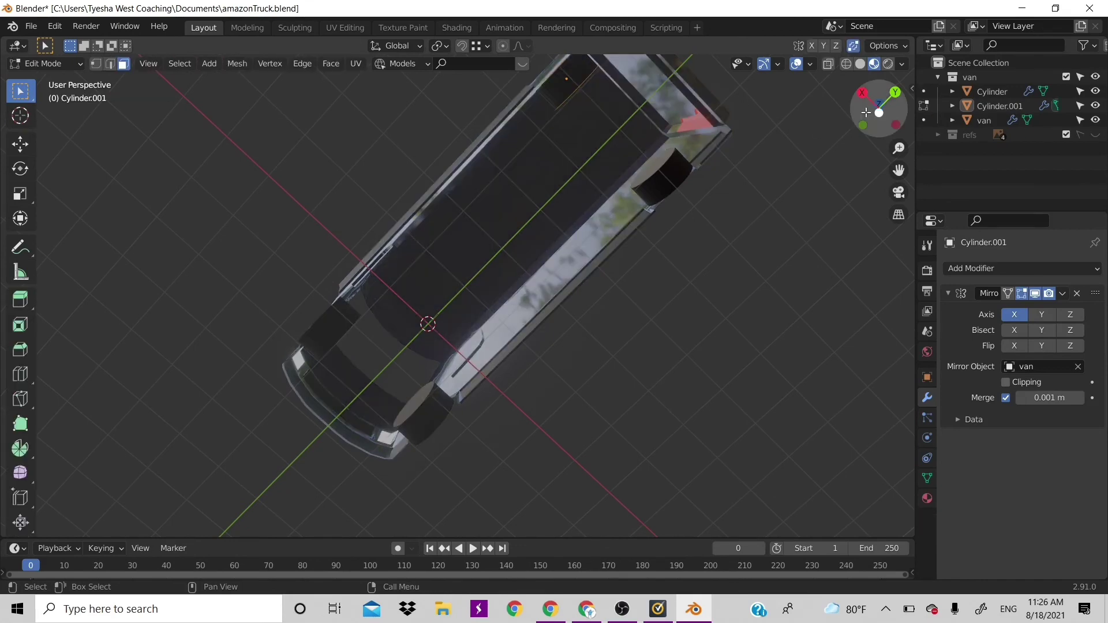
drag(869, 119, 854, 199)
key(Tab)
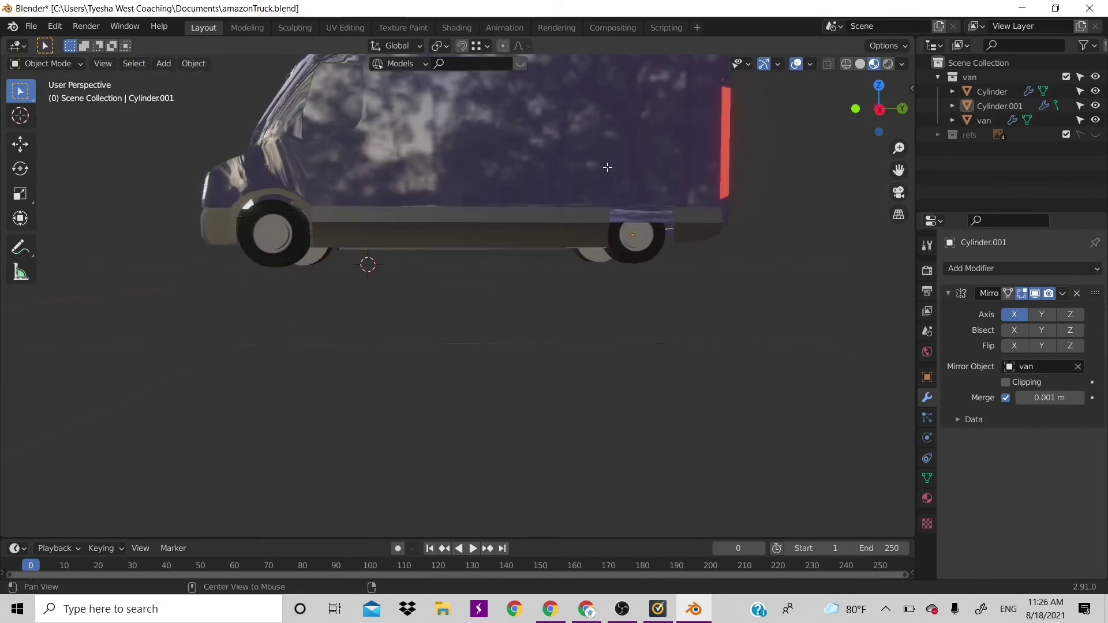
click(614, 168)
key(Tab)
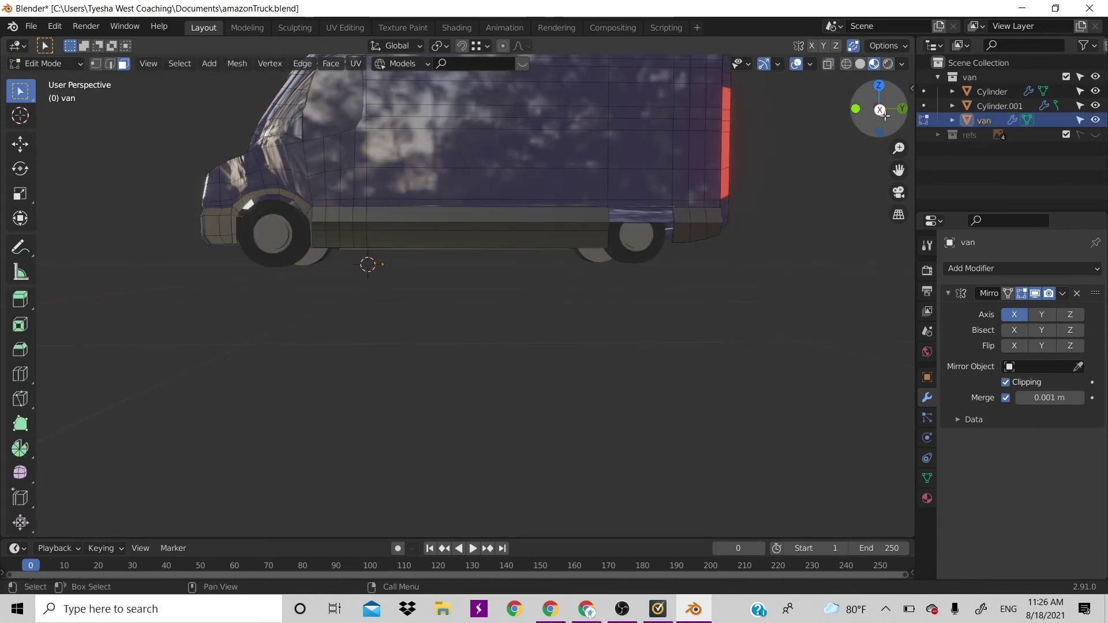
Select the windshield opening's edge loop from the front and fill it with a face.
drag(864, 137, 410, 196)
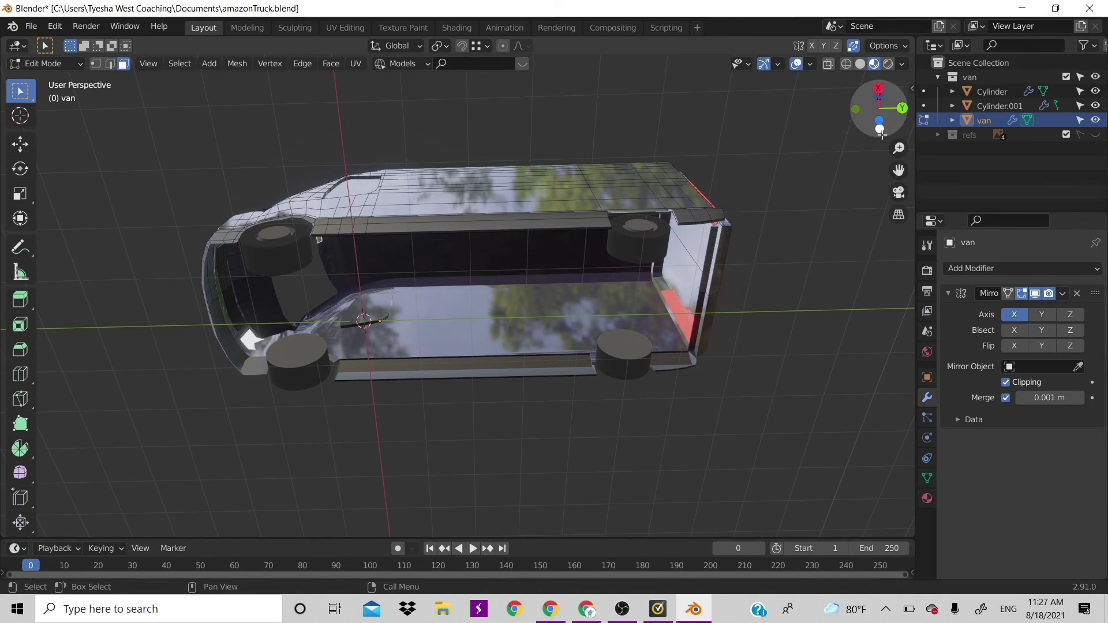
drag(879, 113, 882, 136)
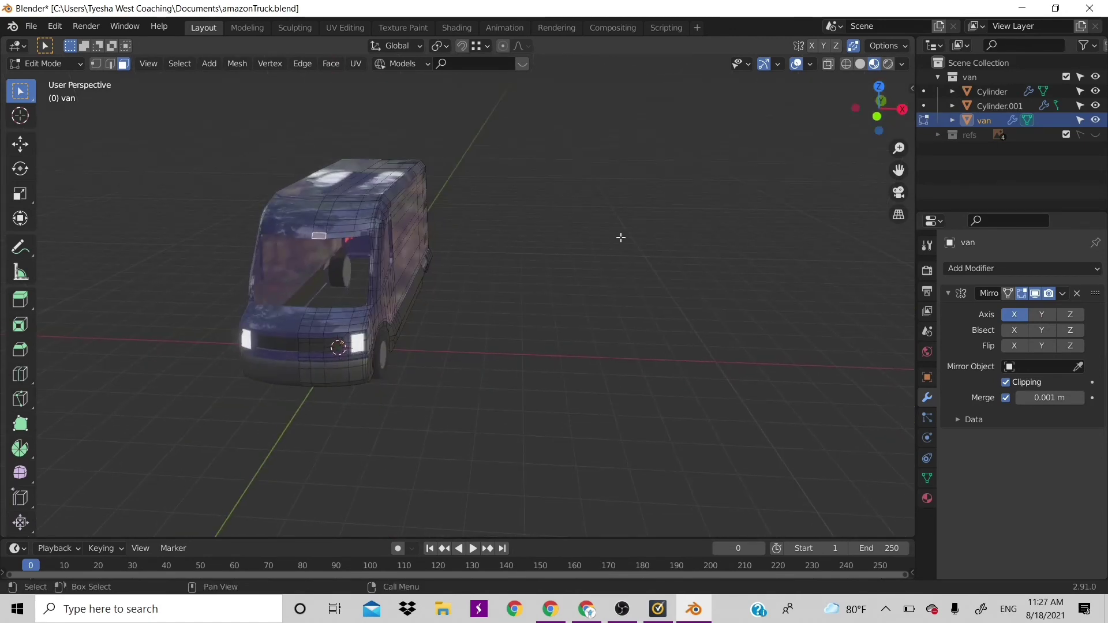
middle_drag(561, 227, 620, 231)
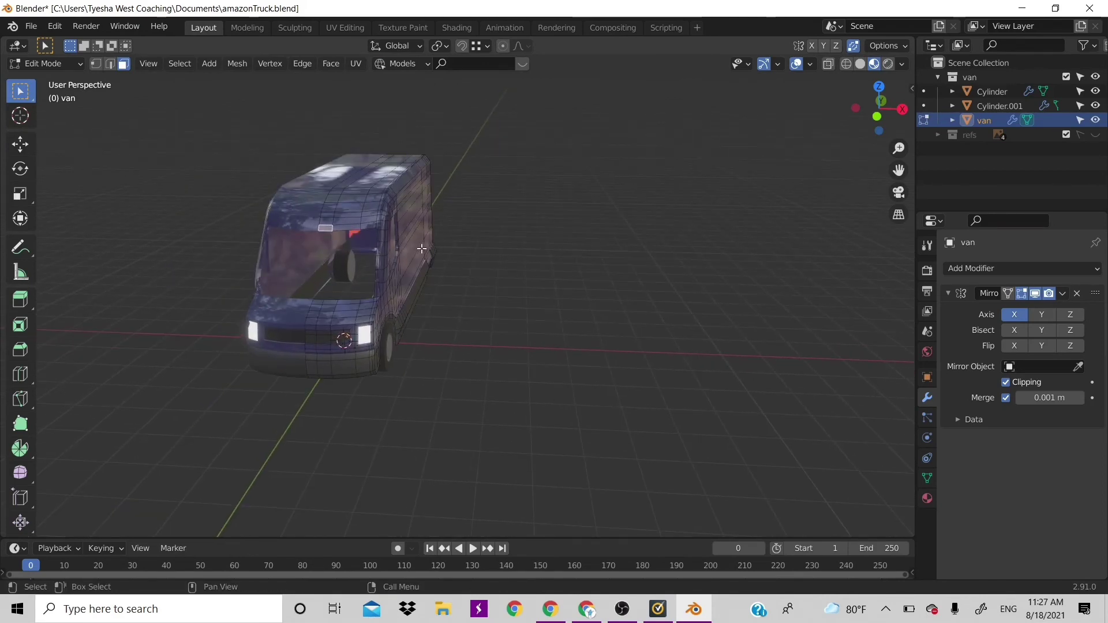
key(2)
alt+click(325, 231)
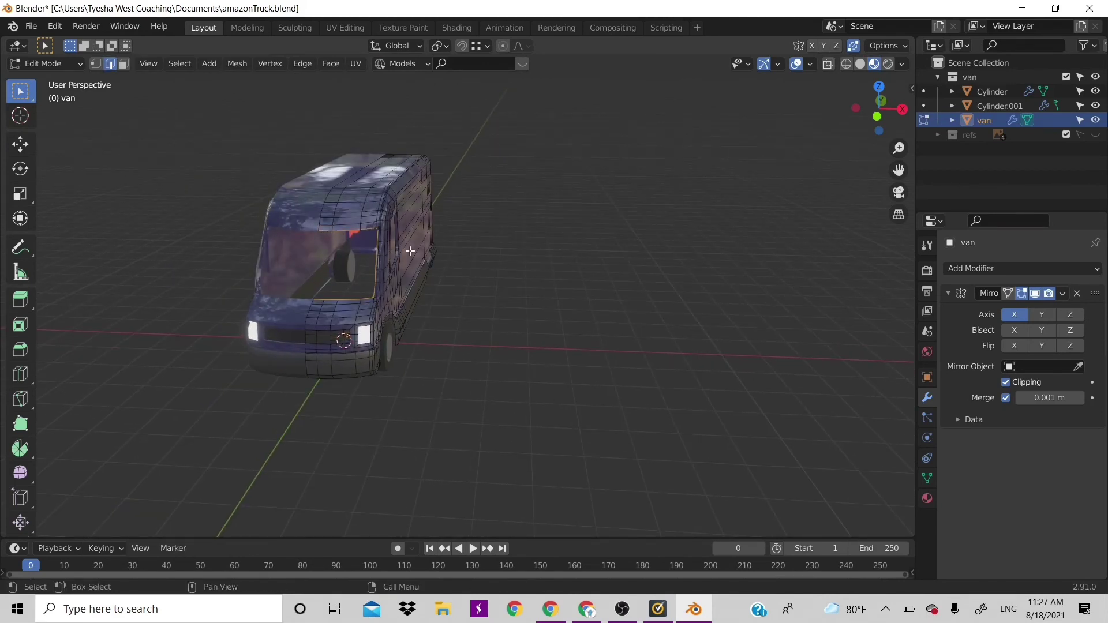
key(f)
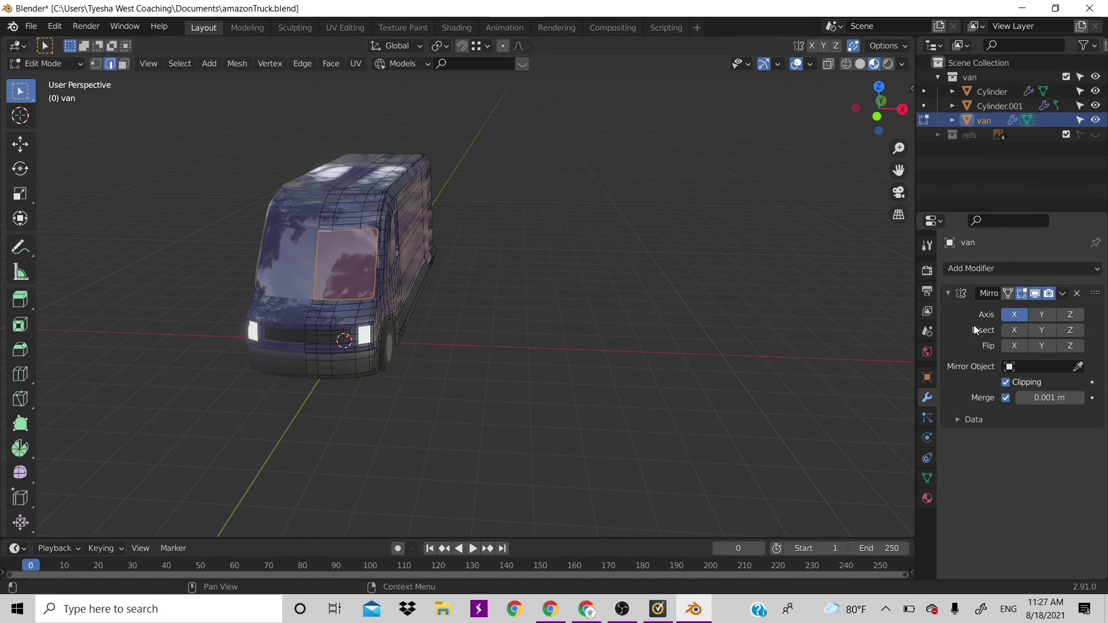
Add a new material slot with a new material named windshield.
click(926, 499)
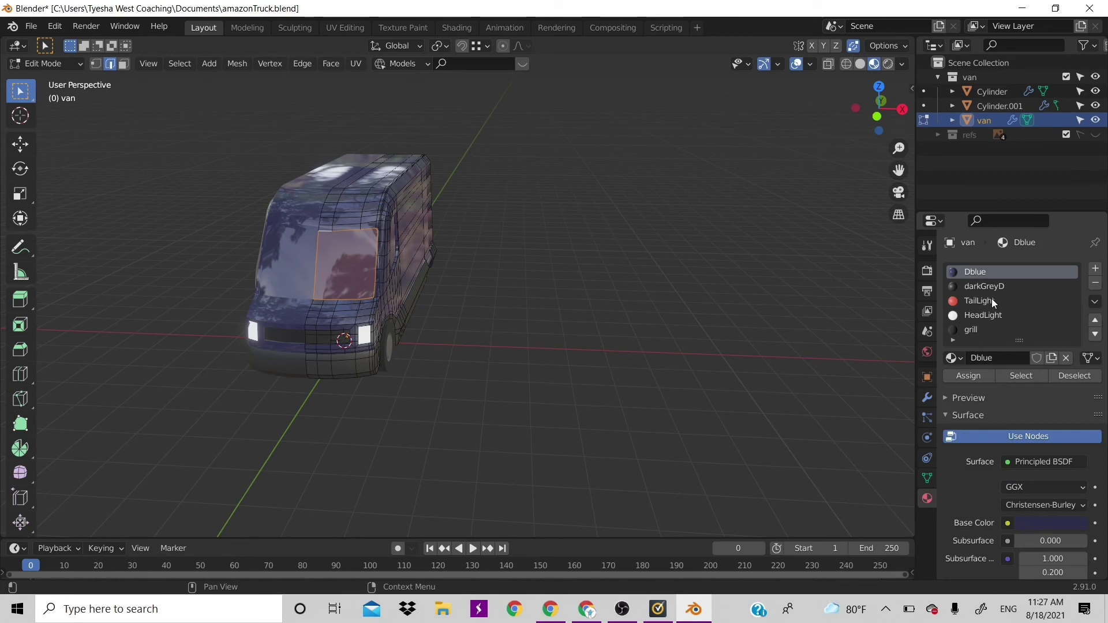
click(1095, 270)
click(991, 358)
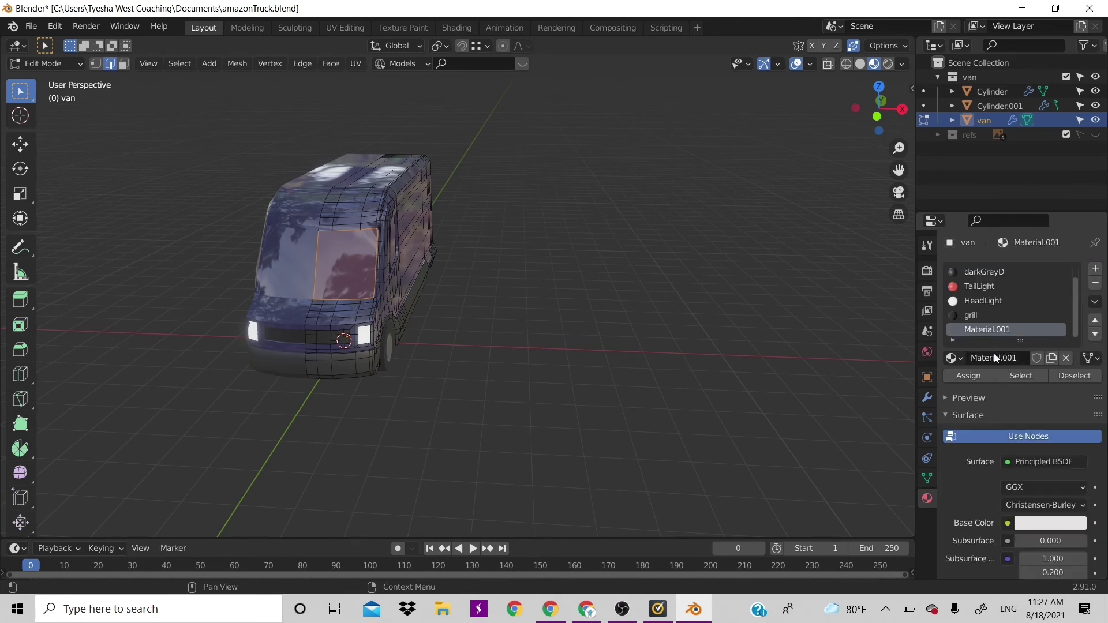
double_click(989, 330)
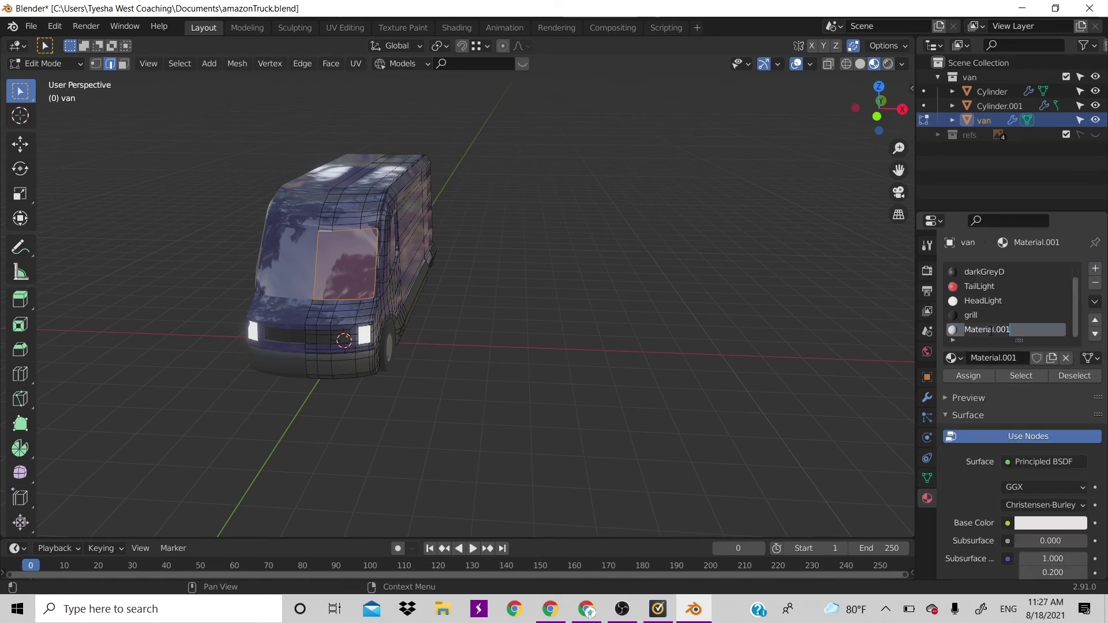
text(wind)
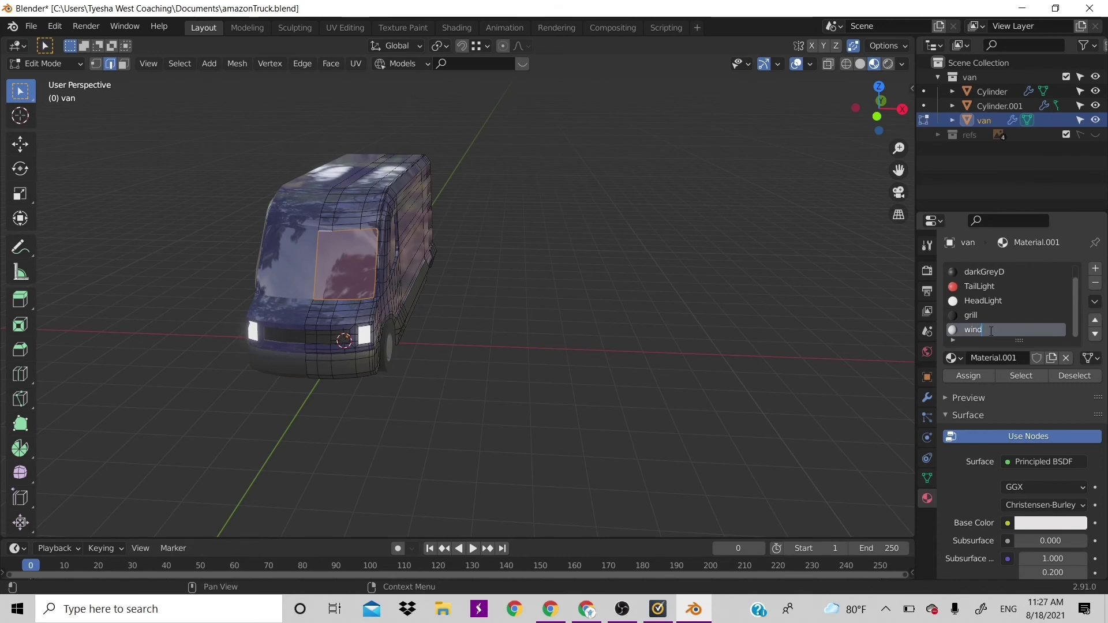
text(shield)
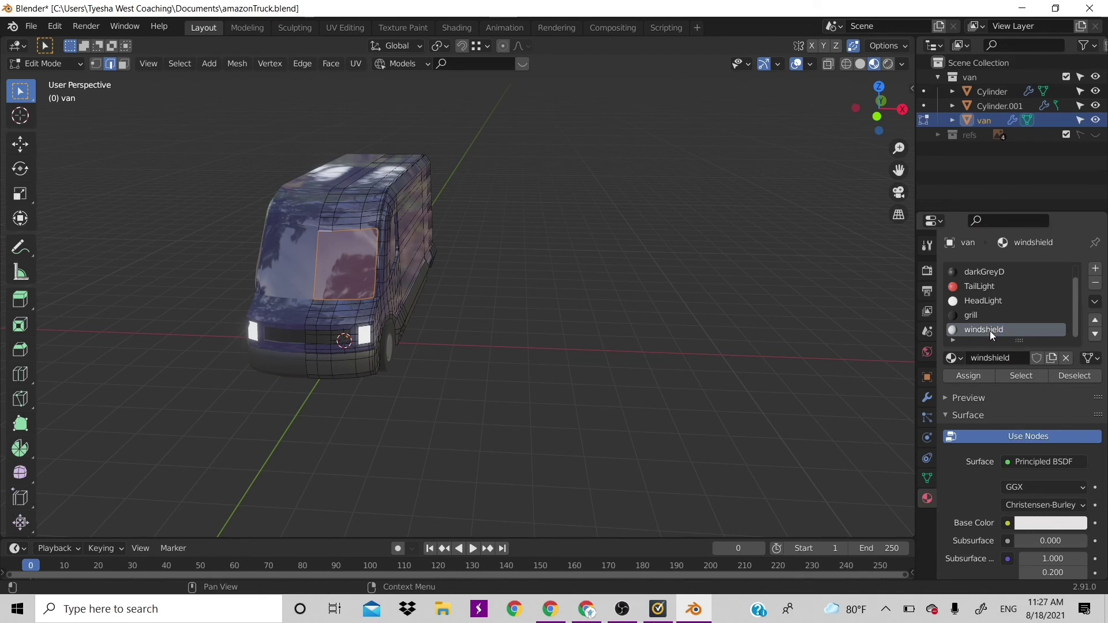
Make windshield black with roughness and clearcoat roughness 0, and assign it to the windshield face.
click(1018, 522)
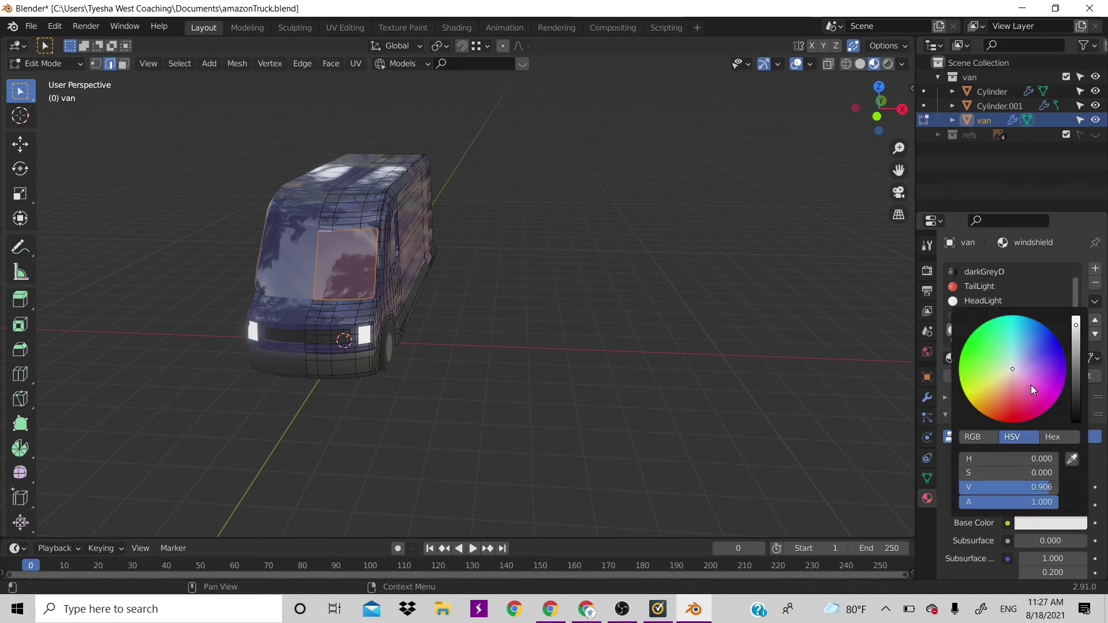
drag(1076, 352, 1075, 422)
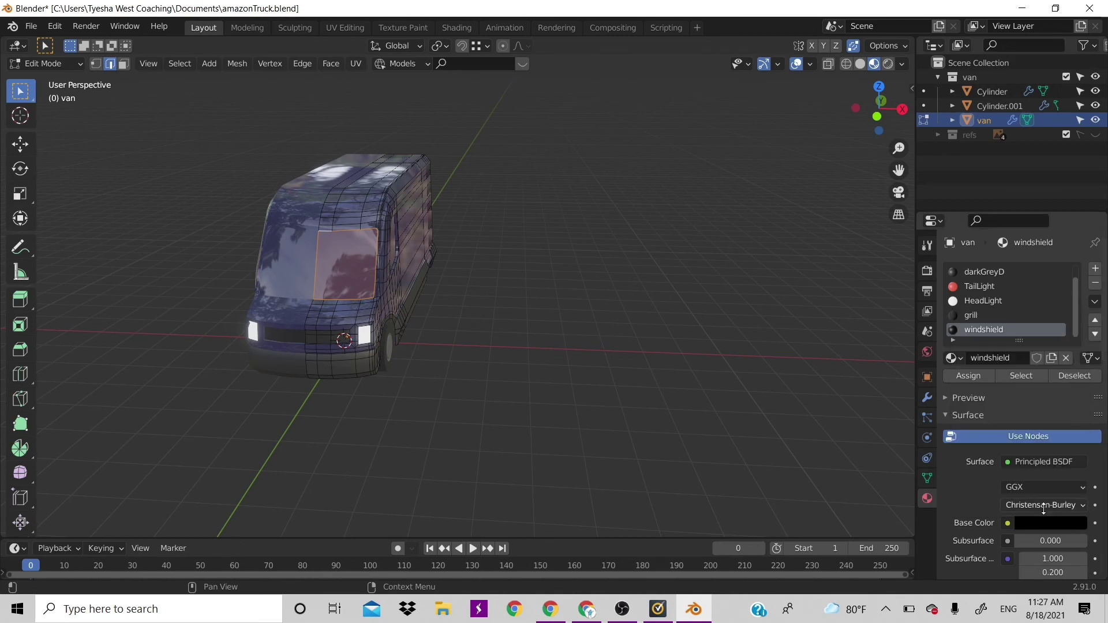
scroll(1043, 508, down, 5)
scroll(1043, 507, down, 3)
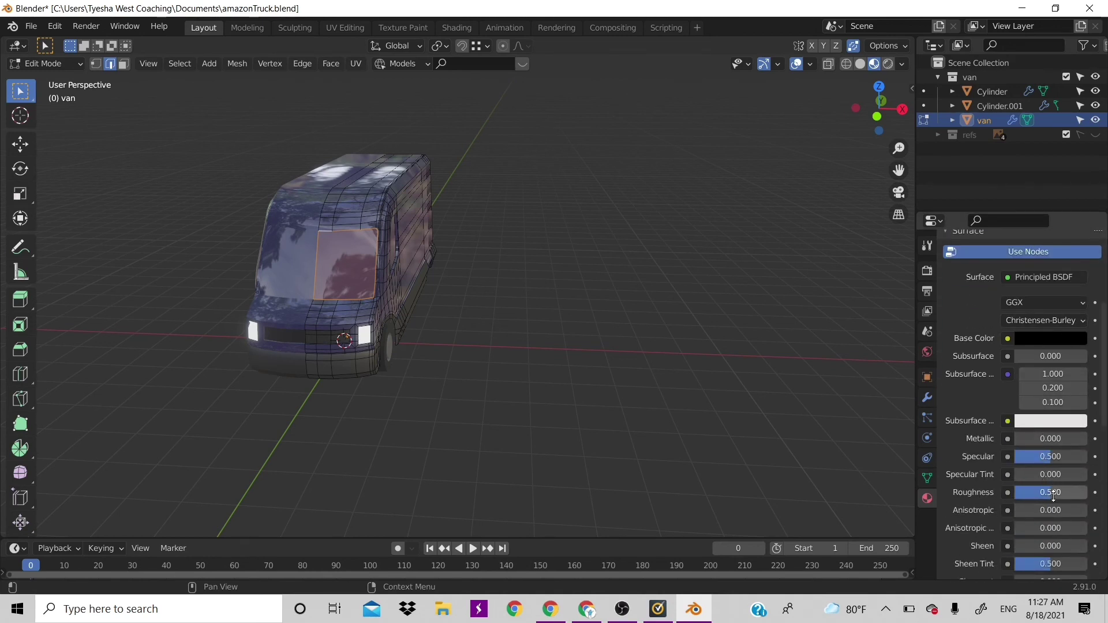
drag(1050, 492, 1085, 473)
scroll(1049, 482, down, 4)
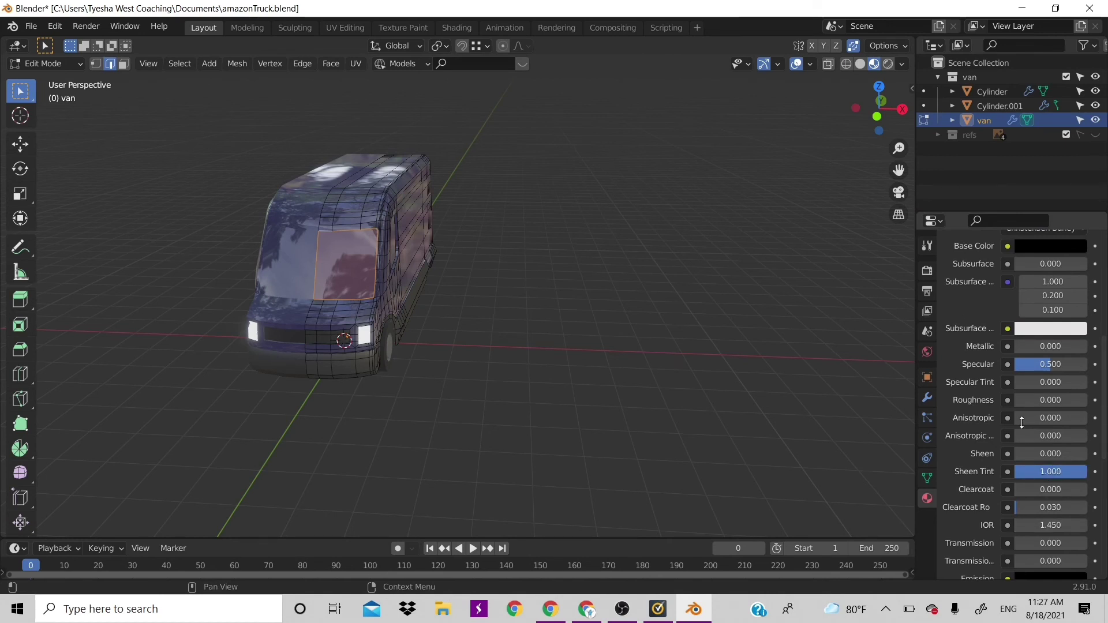
drag(1050, 507, 1032, 507)
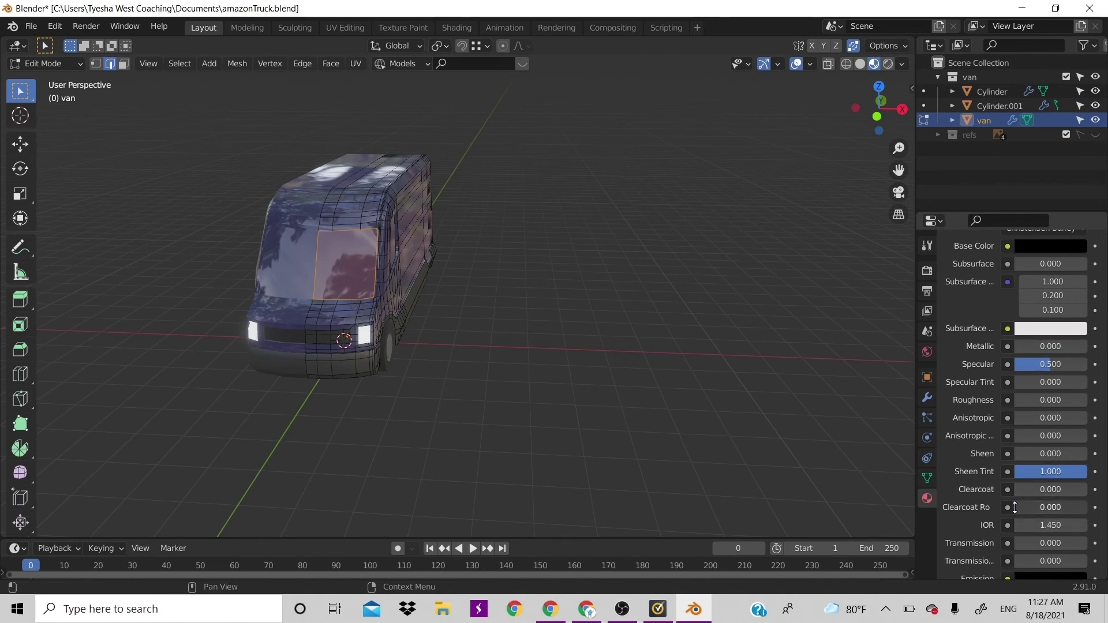
scroll(1054, 458, down, 4)
scroll(1054, 458, up, 12)
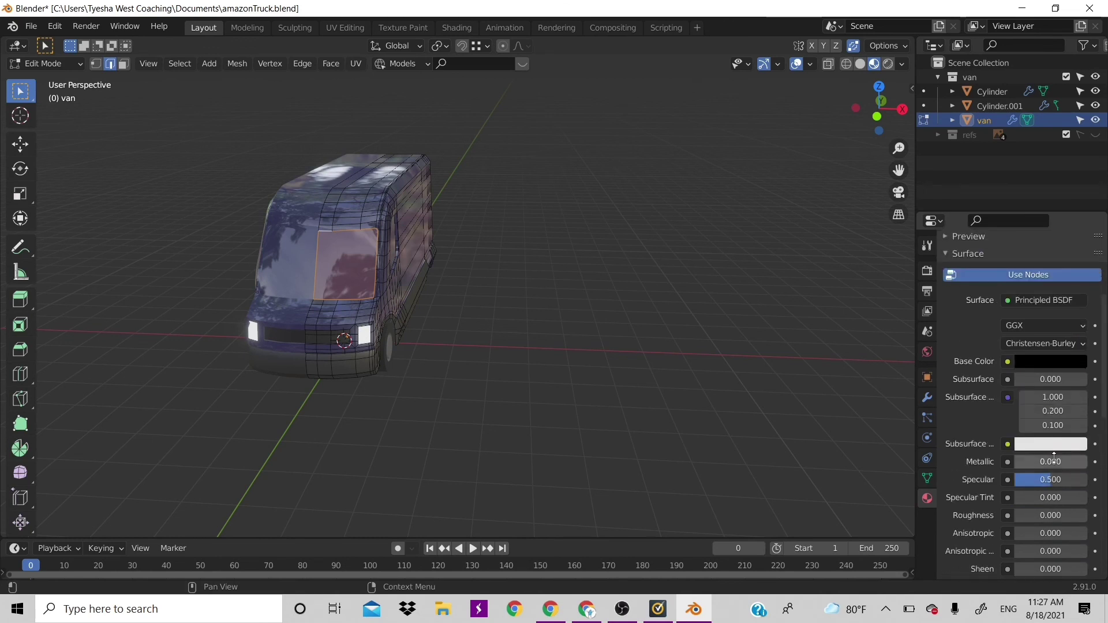
click(972, 376)
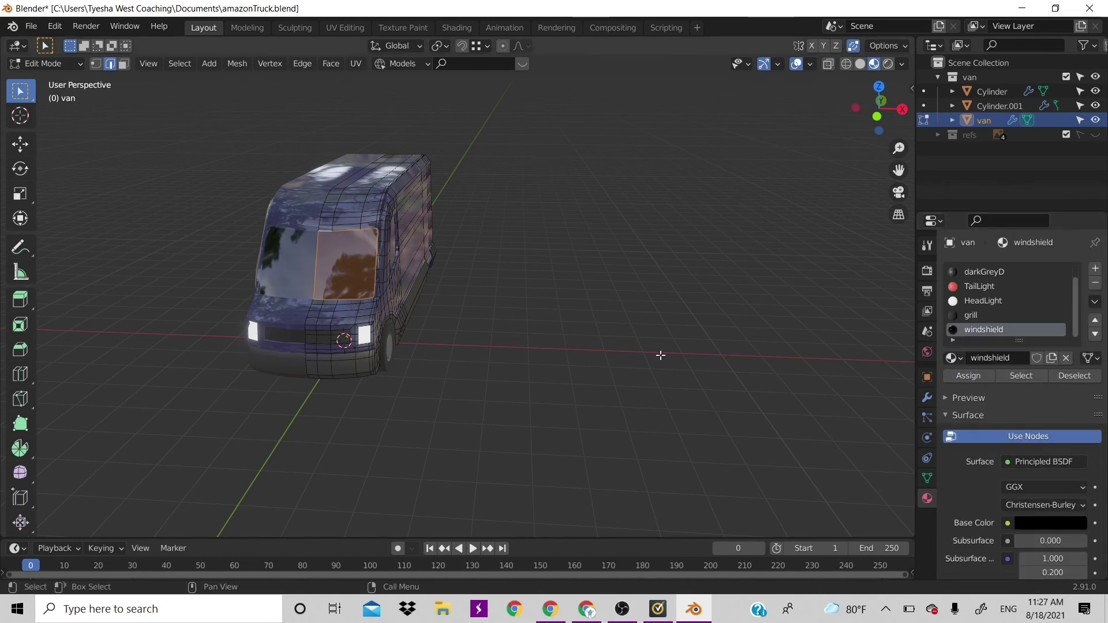
Deselect the face, inspect the whole van in Object Mode, then return to Edit Mode.
click(660, 354)
key(Tab)
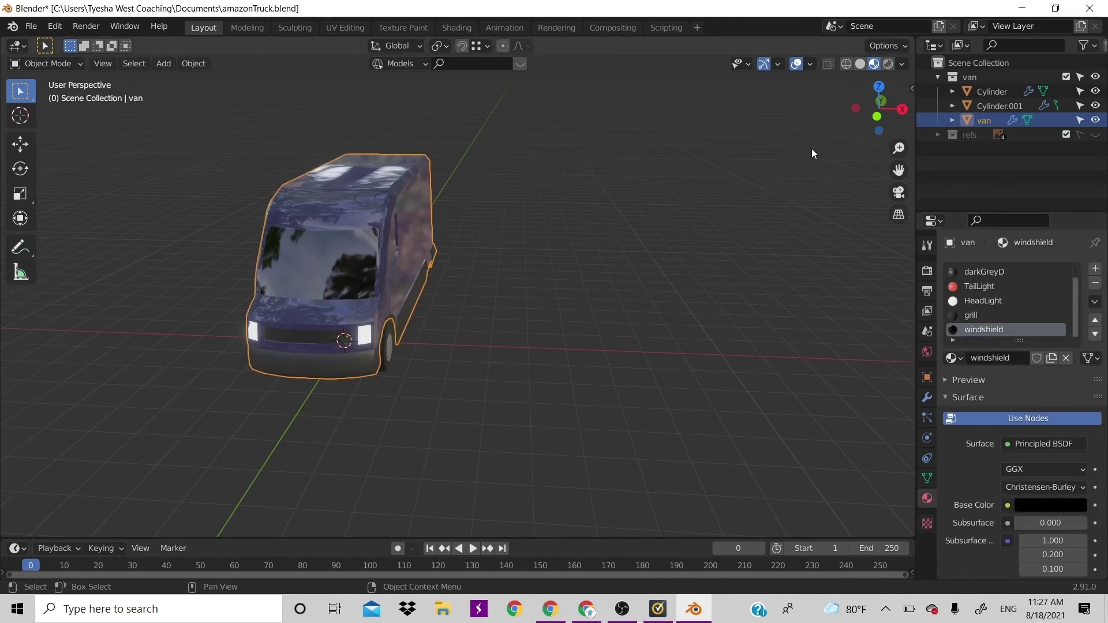
mouse_move(879, 107)
mouse_down()
mouse_move(849, 110)
mouse_move(894, 109)
mouse_move(866, 105)
mouse_move(890, 111)
mouse_move(878, 111)
mouse_up()
key(Tab)
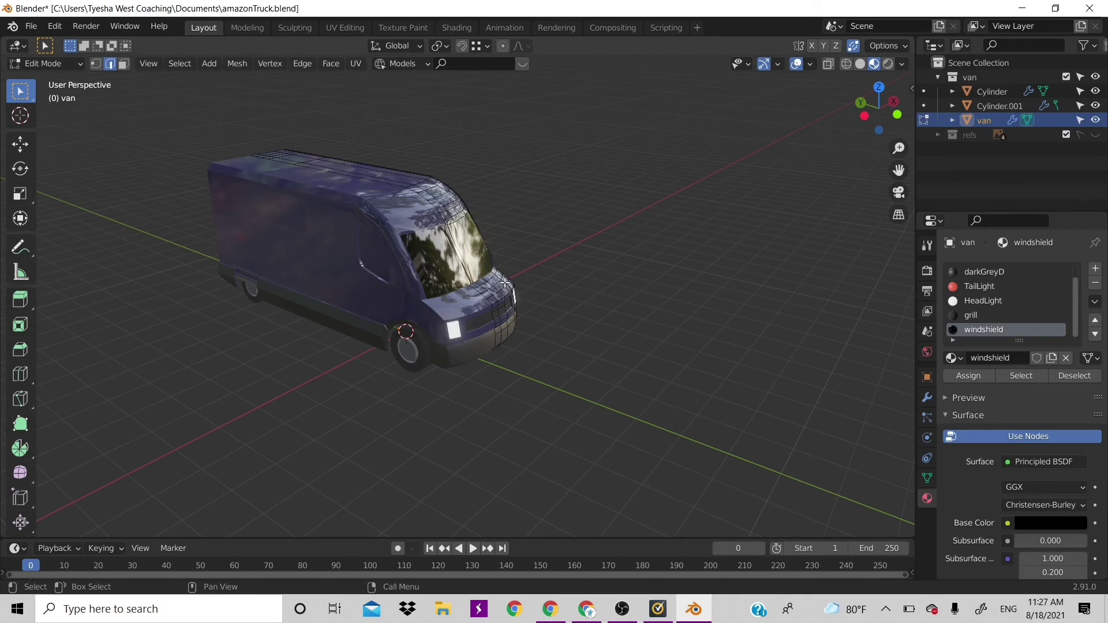
Delete the windshield face in face select mode.
key(3)
click(471, 254)
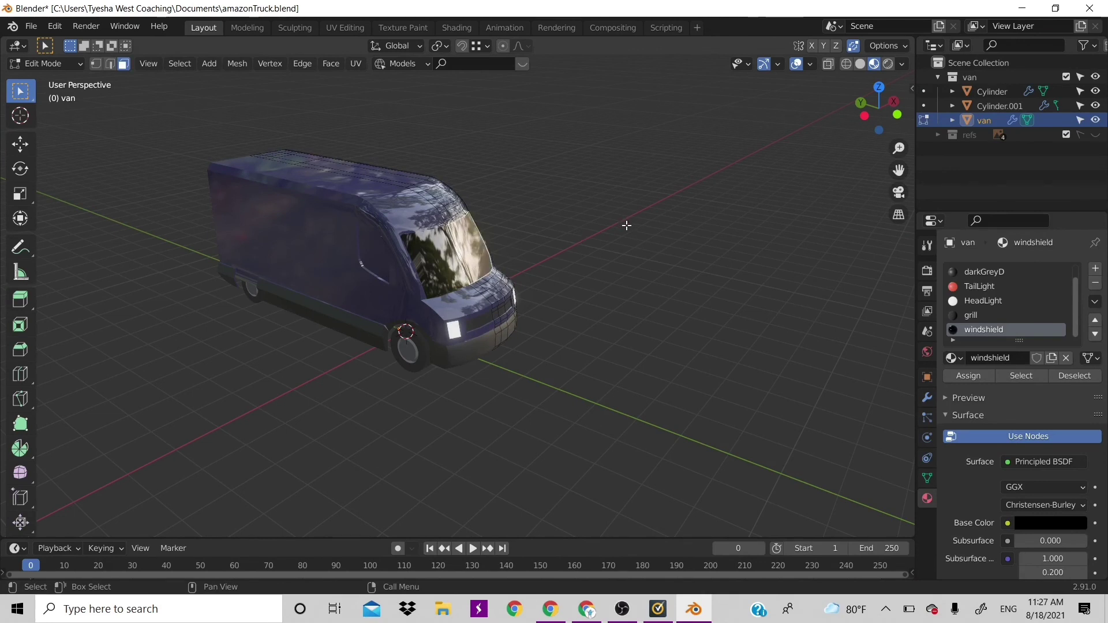
key(x)
click(632, 225)
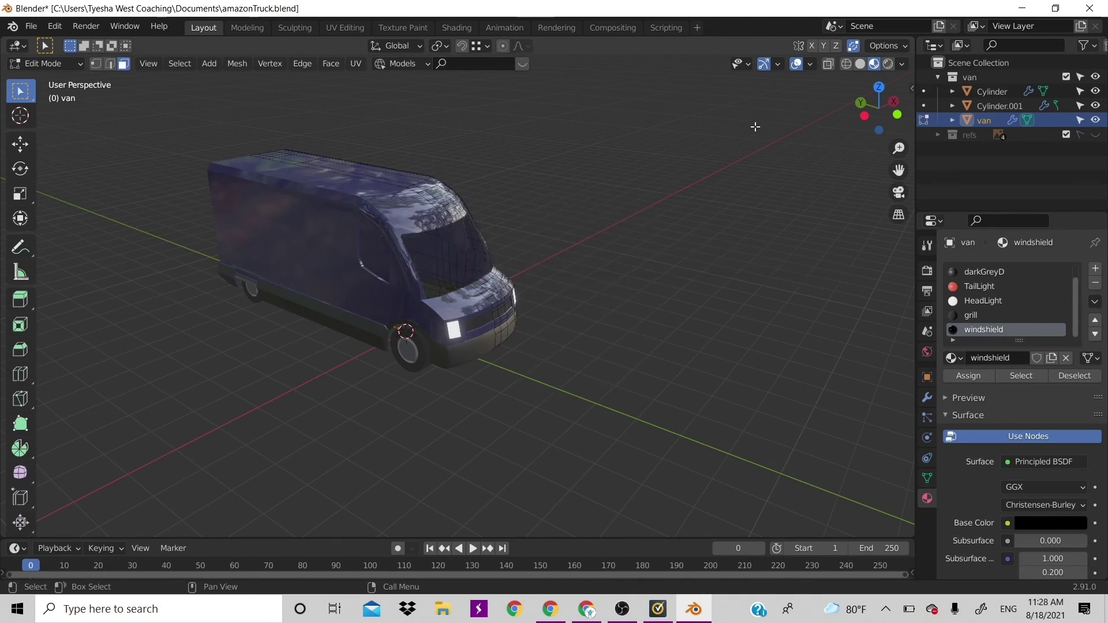
Select the edges along the windshield pillar and start moving them.
drag(862, 109, 863, 109)
scroll(506, 282, up, 4)
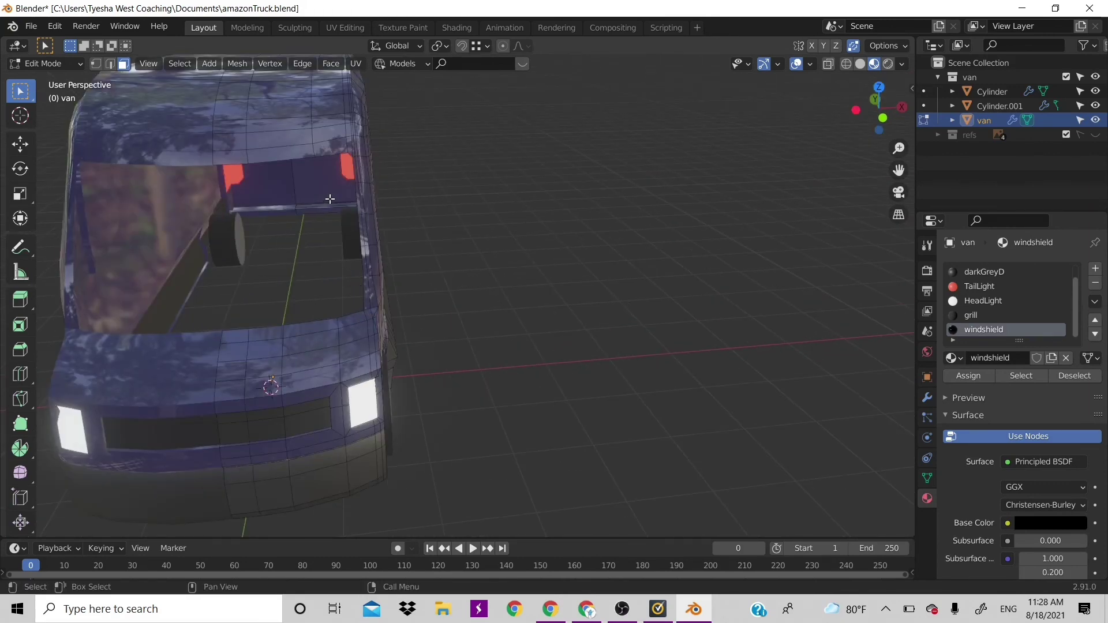
key(2)
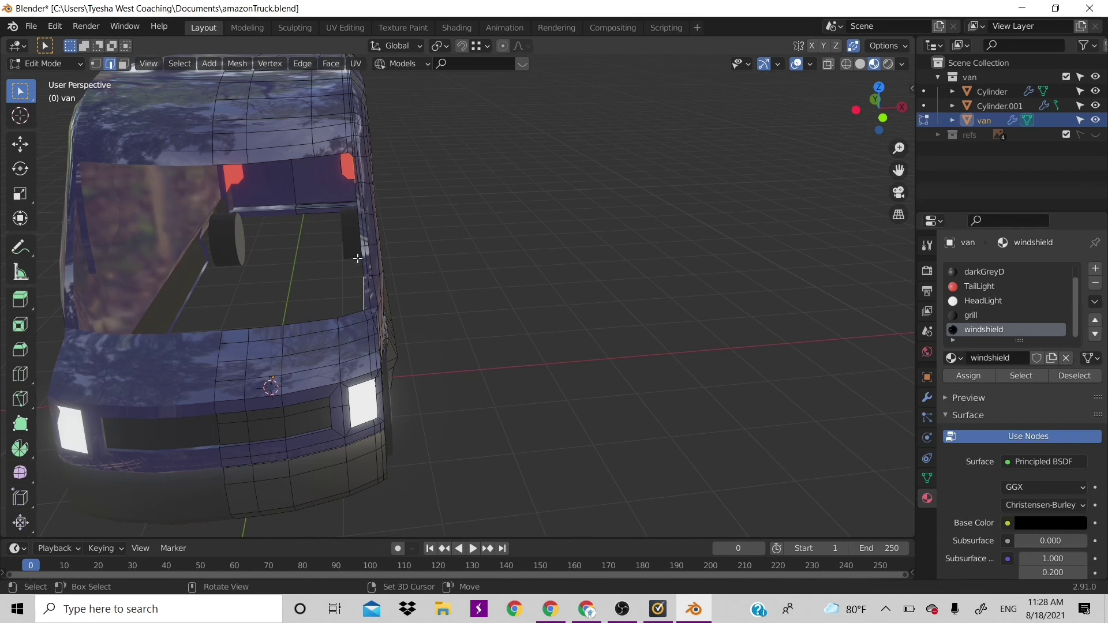
ctrl+click(352, 172)
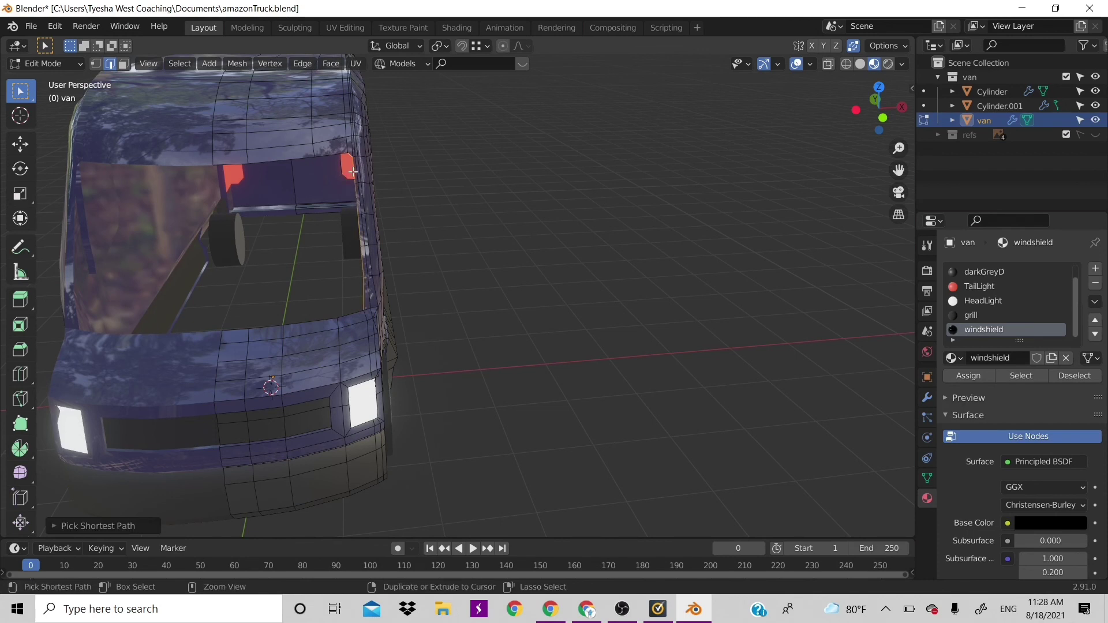
click(377, 213)
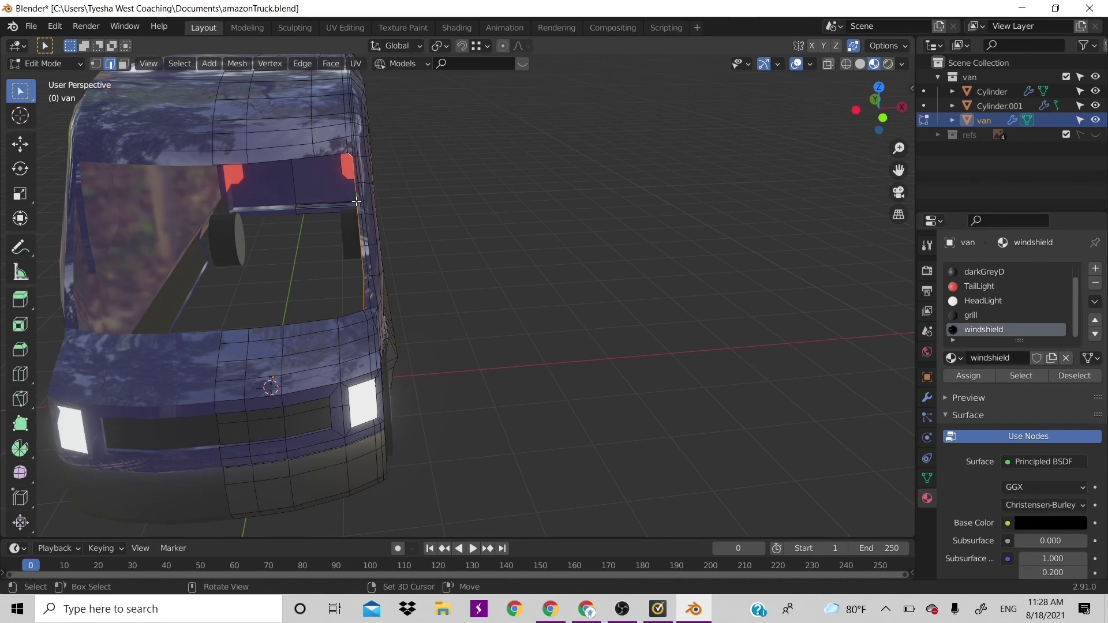
key(g)
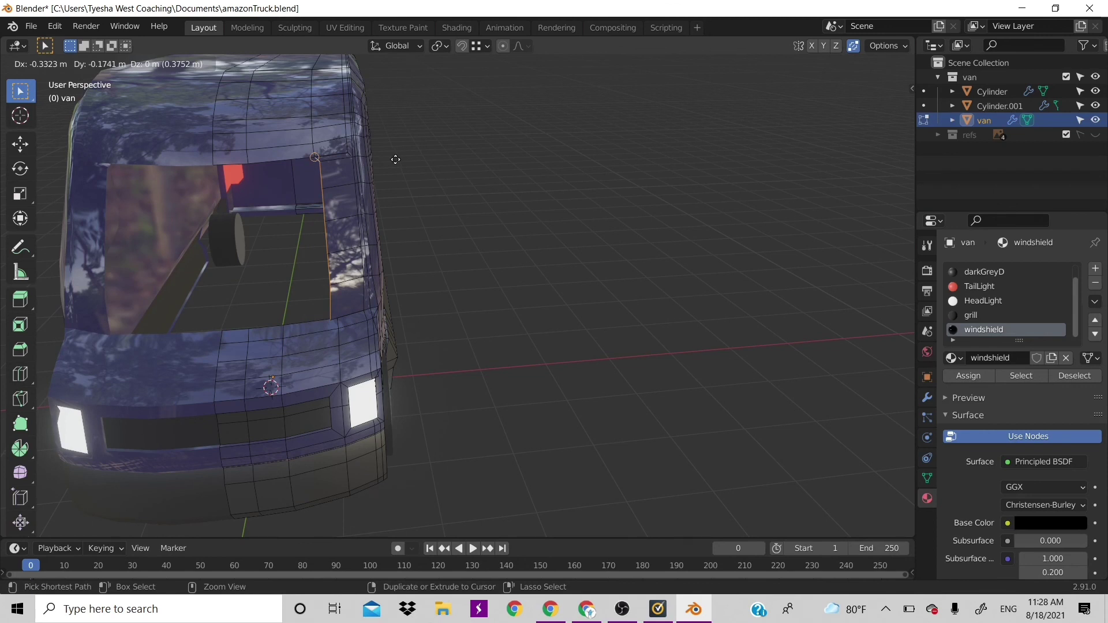
Cancel the pillar move, undo recent changes and fill the pillar edges with a face.
key(Escape)
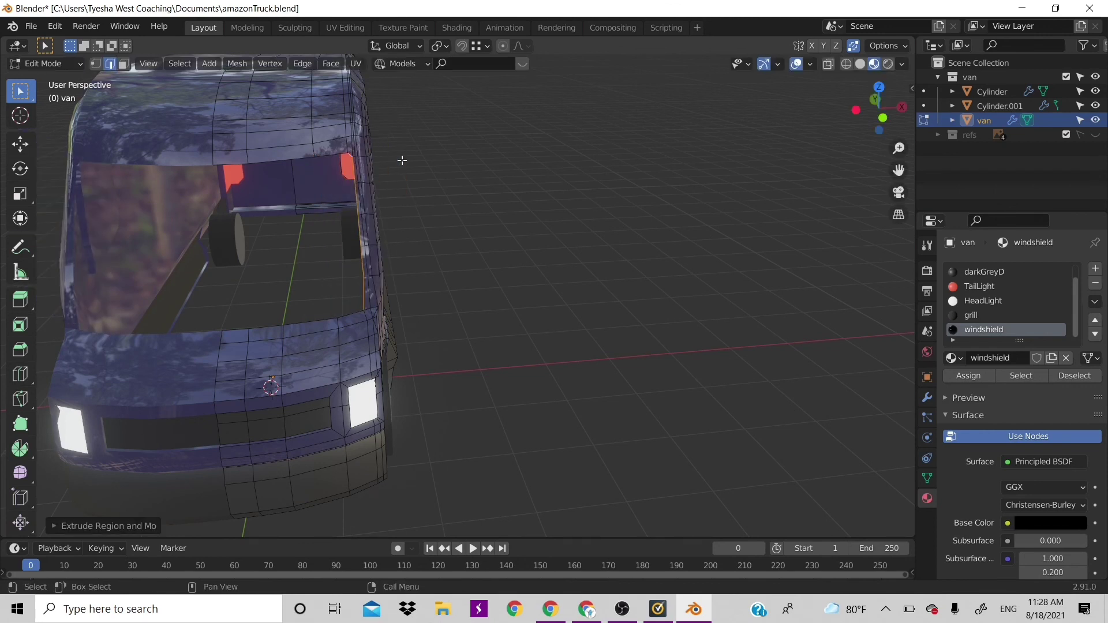
key(ctrl+z)
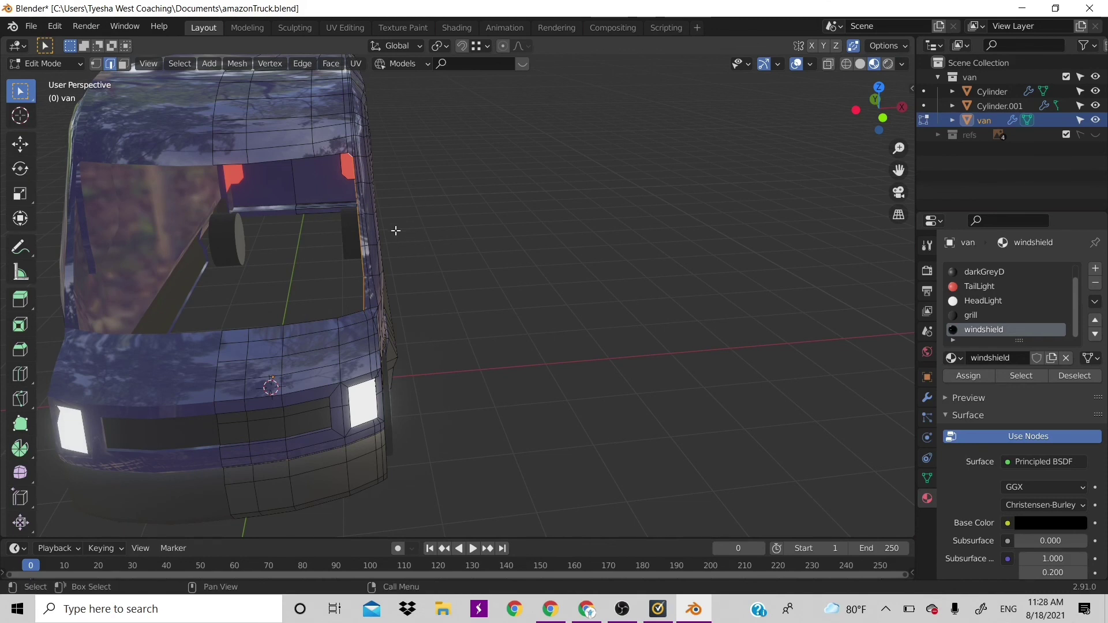
key(ctrl+z)
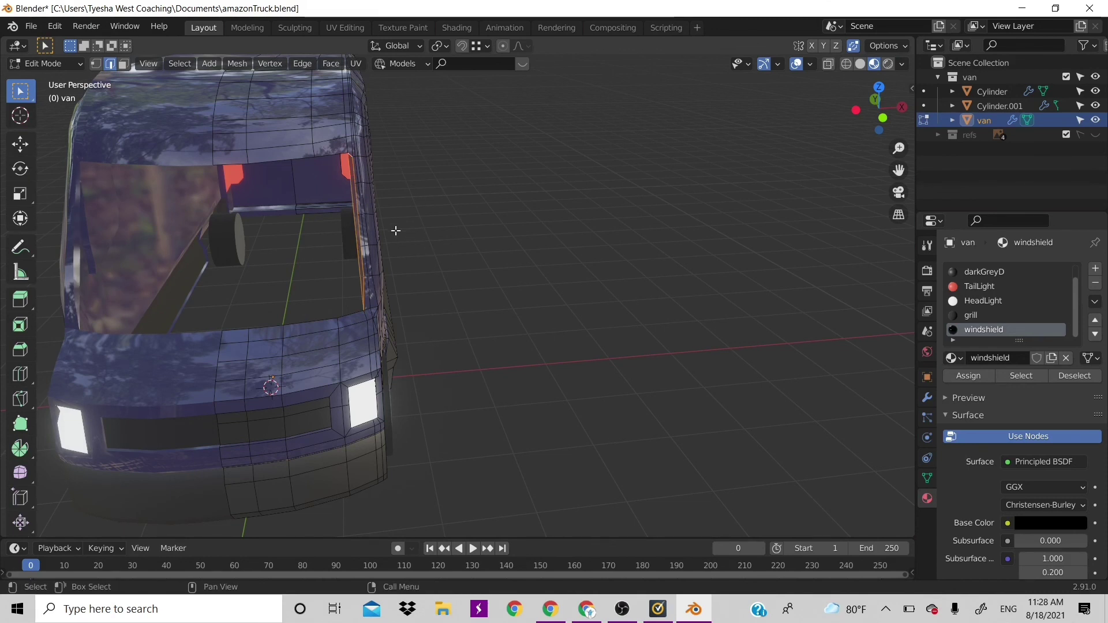
key(ctrl+z)
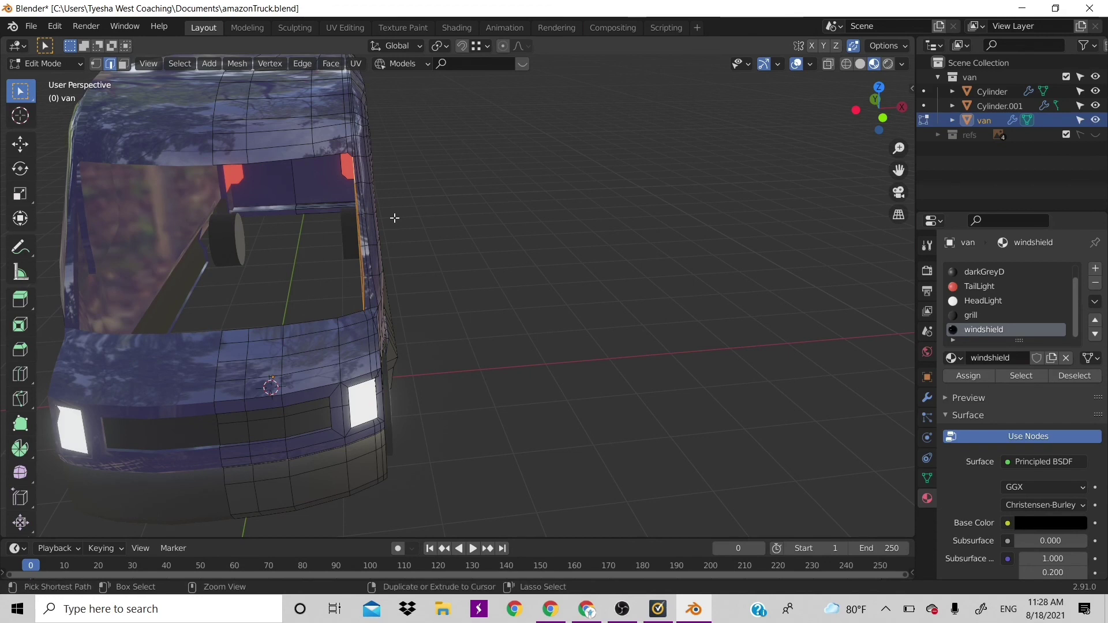
click(348, 154)
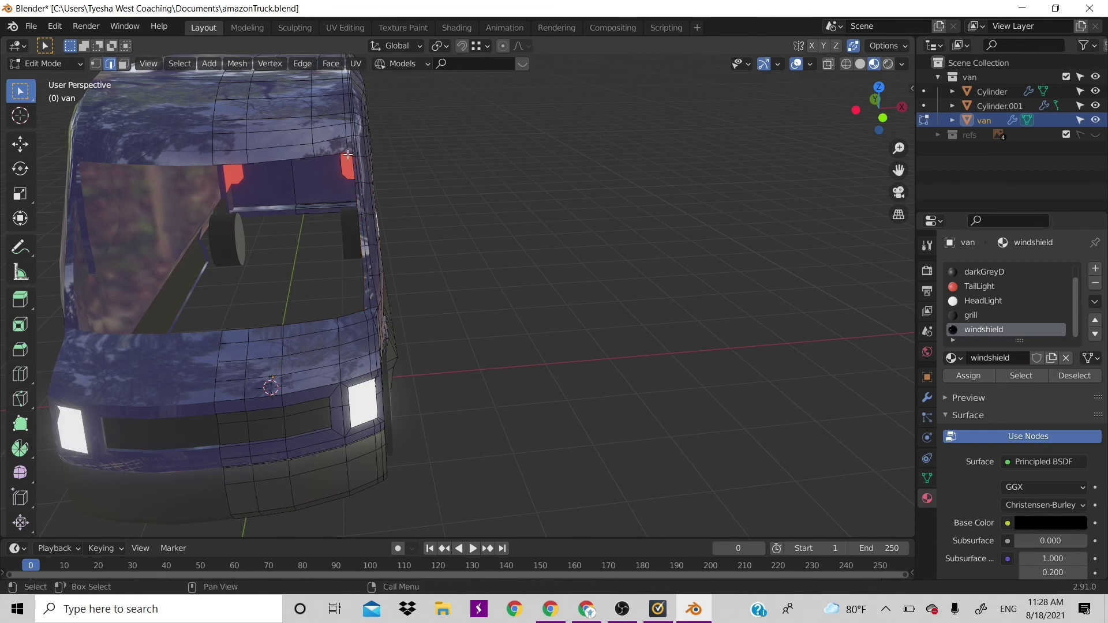
shift+click(322, 155)
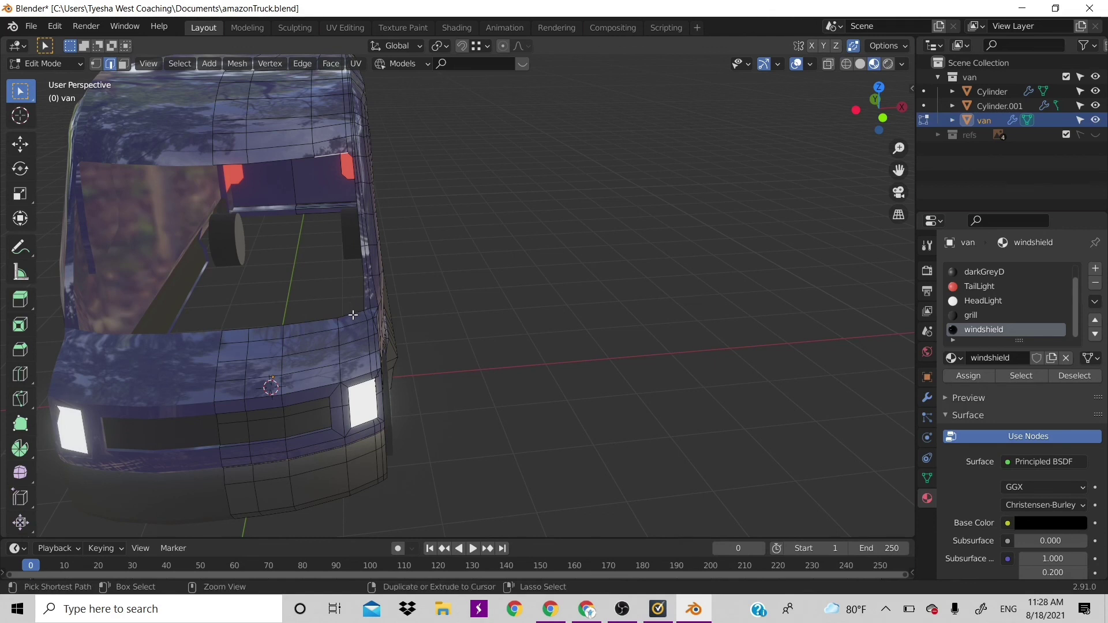
ctrl+click(367, 312)
key(f)
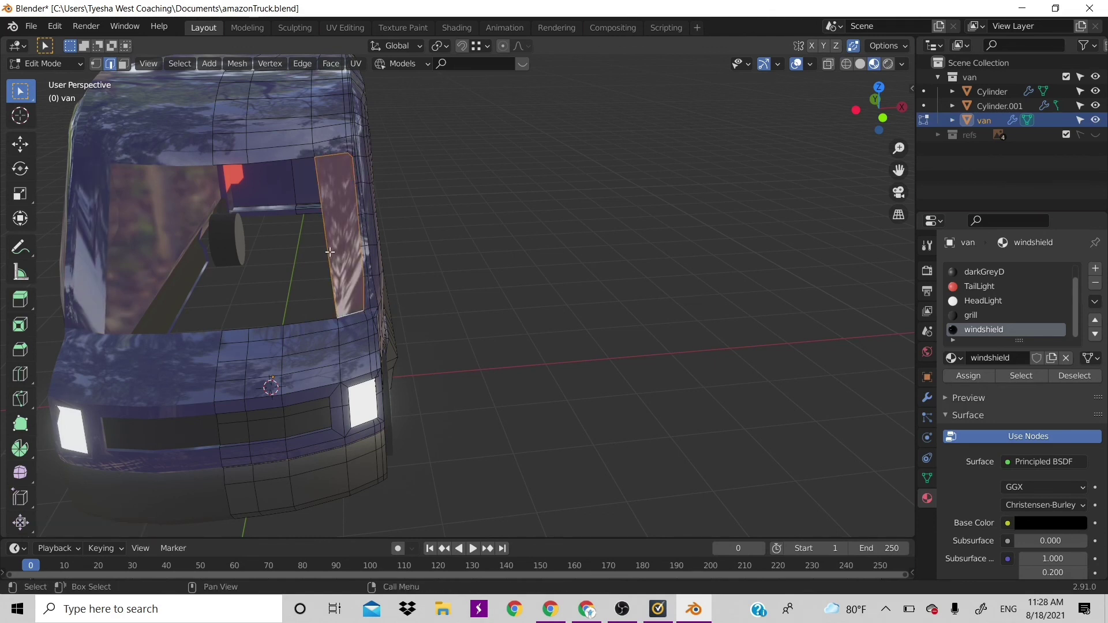
Fill the windshield opening, then undo the extra fills.
key(alt+a)
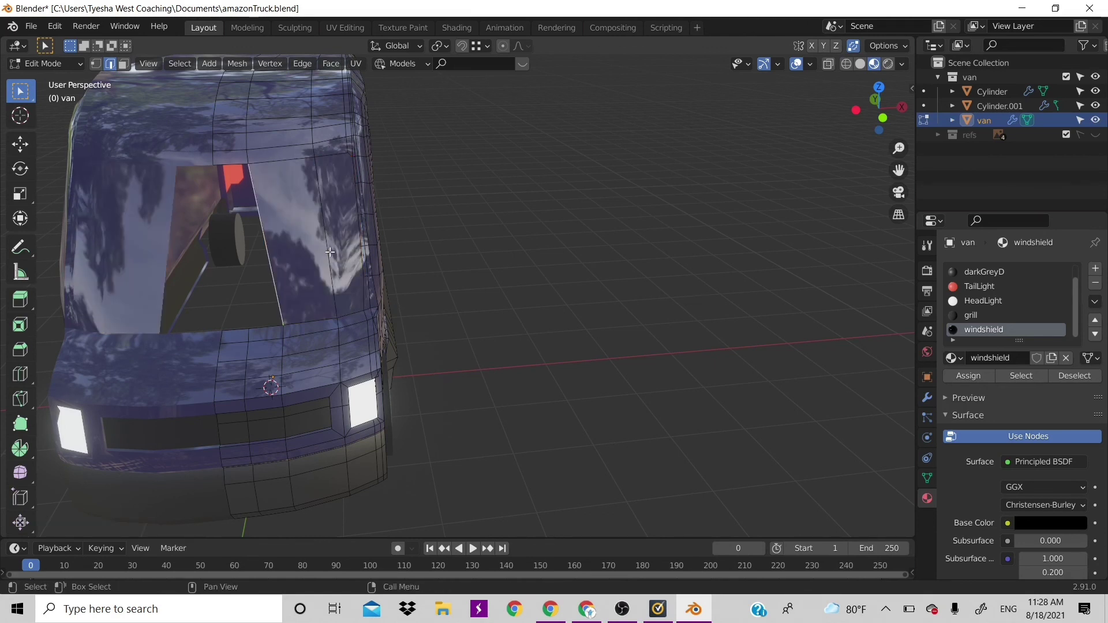
key(f)
key(f)
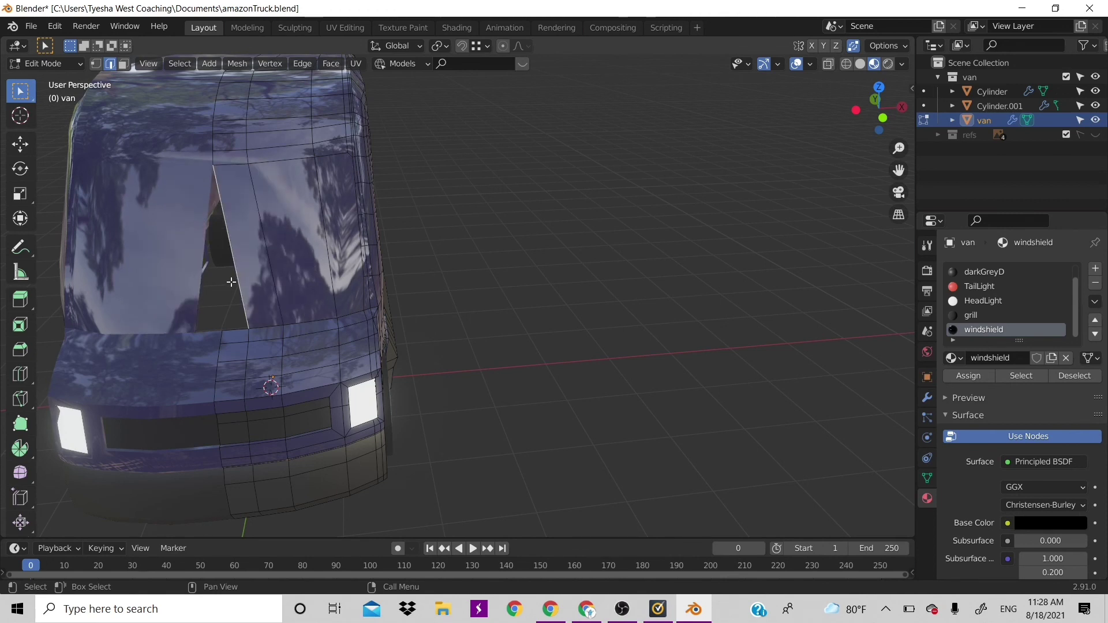
key(f)
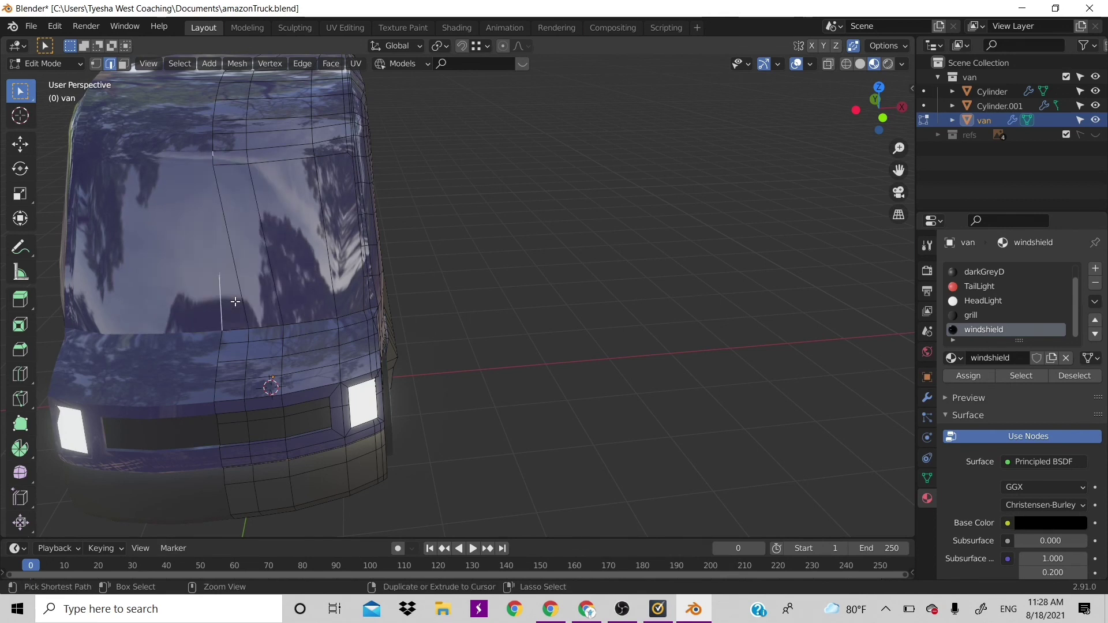
key(ctrl+z)
key(ctrl+z)
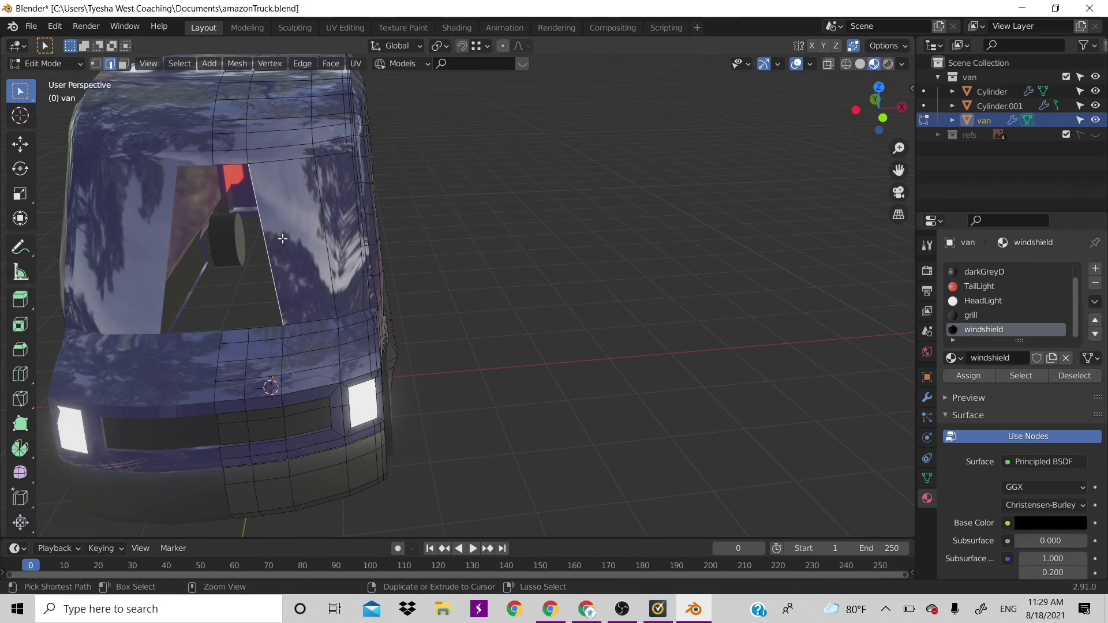
key(ctrl+z)
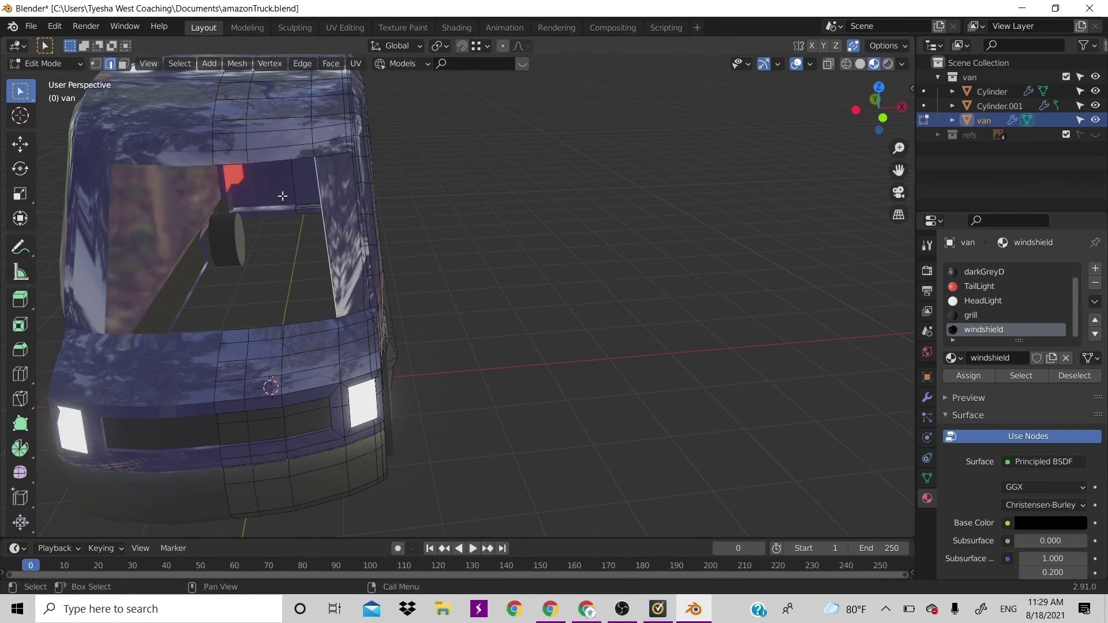
Add an edge loop across the windshield and slide the right-side edge so faces cover the opening.
key(ctrl+r)
click(277, 153)
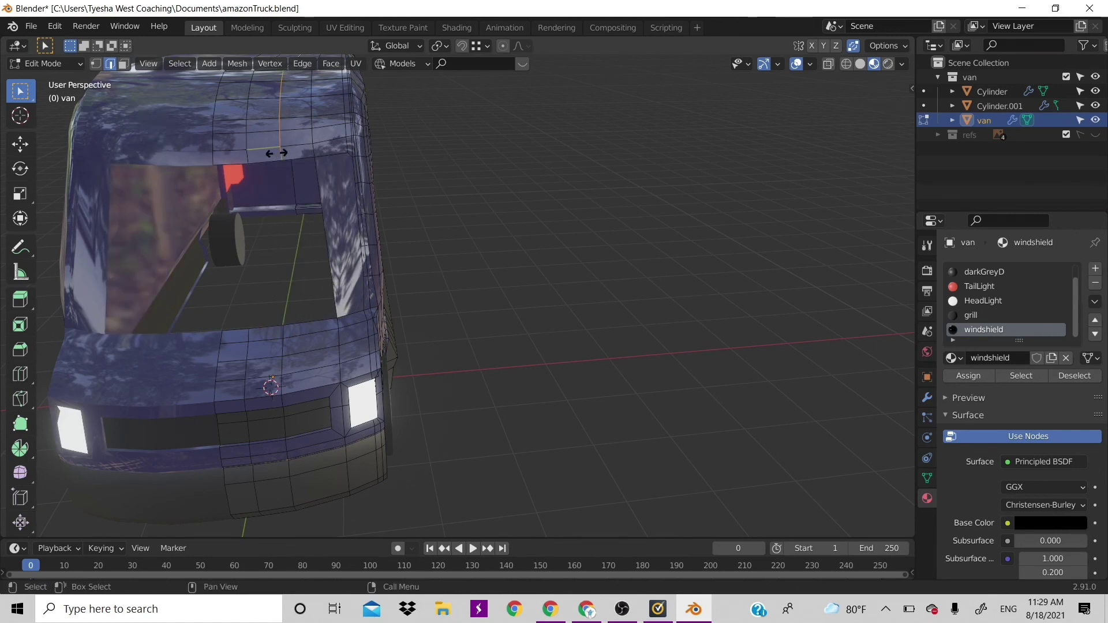
click(270, 154)
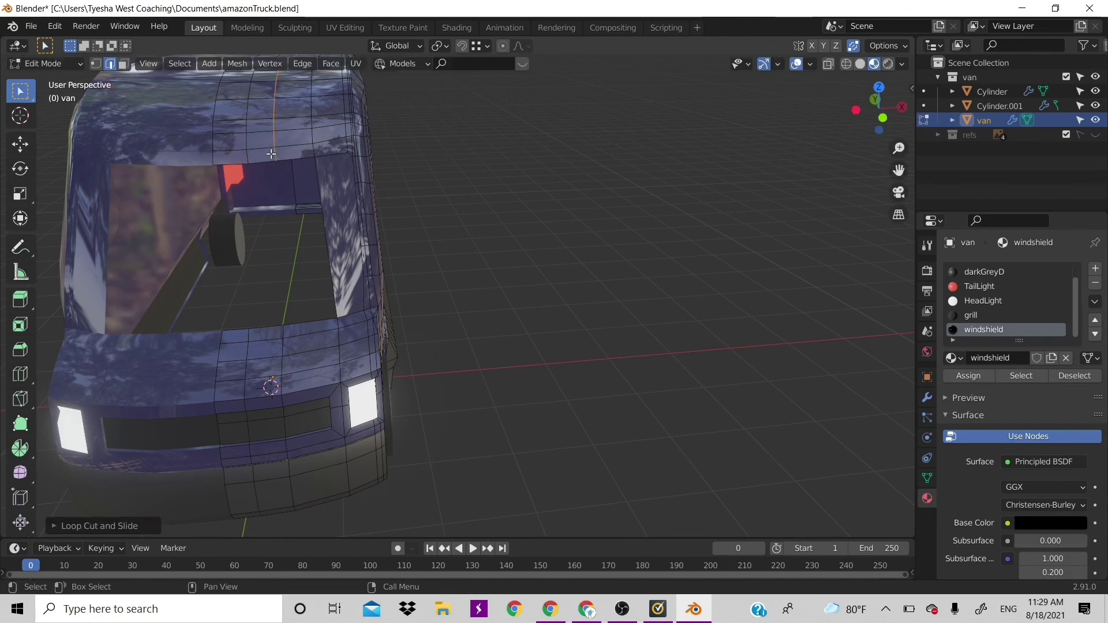
click(333, 266)
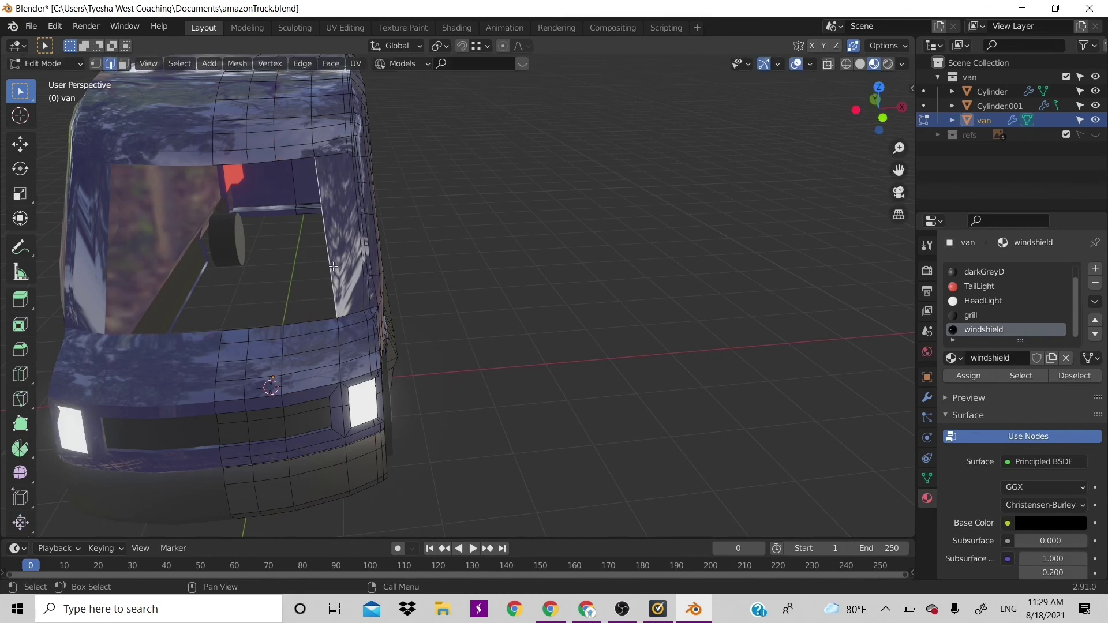
key(g)
click(317, 266)
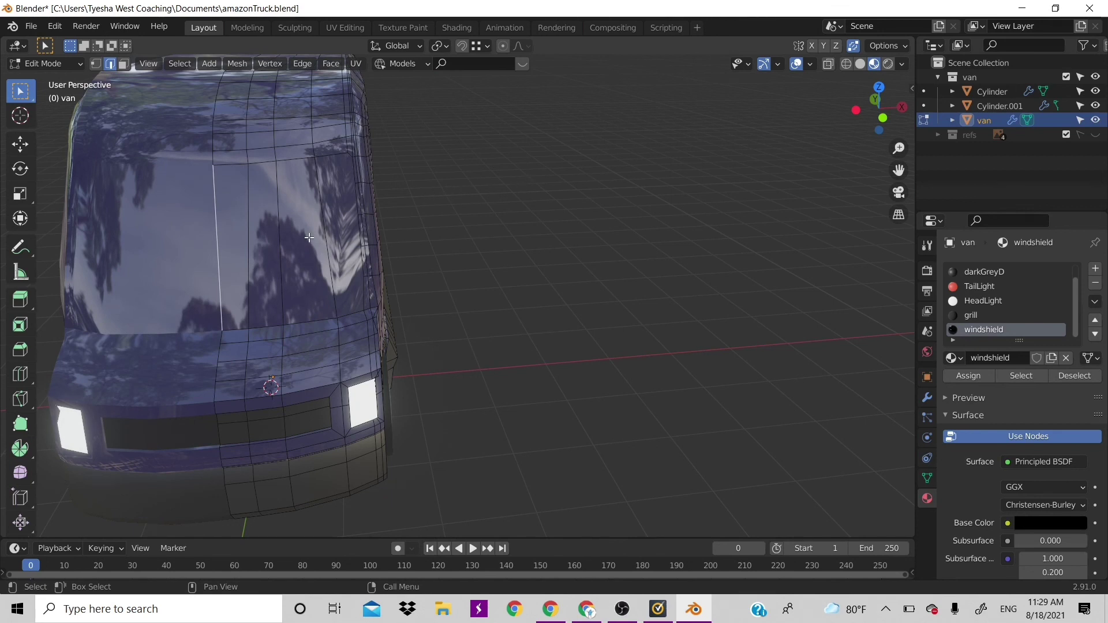
Box-select all windshield faces and assign them the windshield material.
key(3)
drag(227, 233, 342, 286)
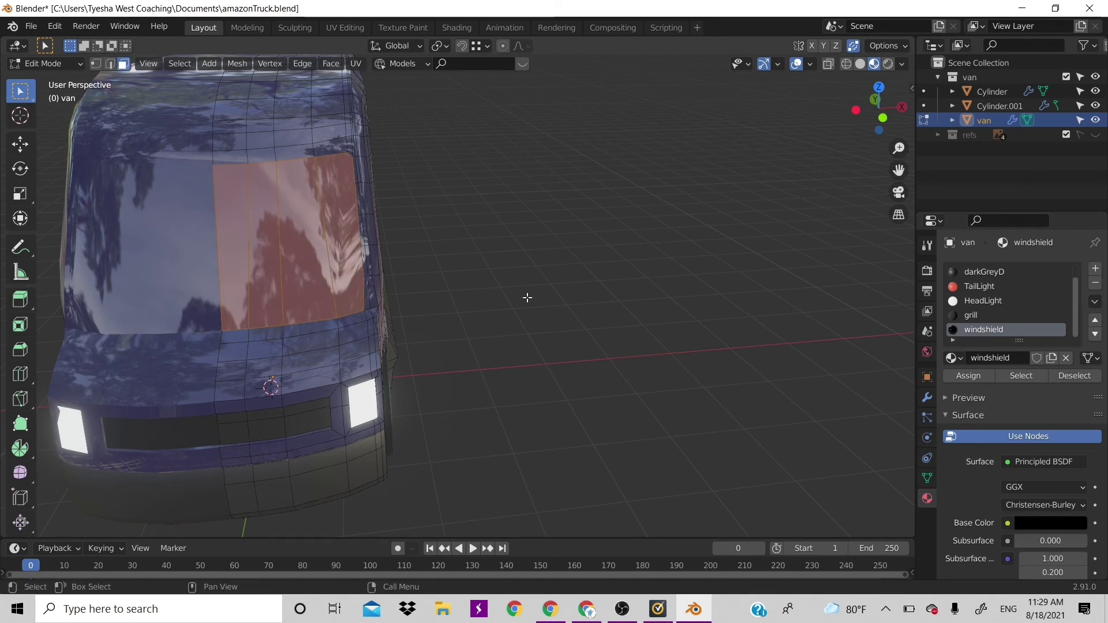
click(975, 378)
scroll(514, 396, down, 5)
Assign the black windshield material to the van's side window face.
key(Tab)
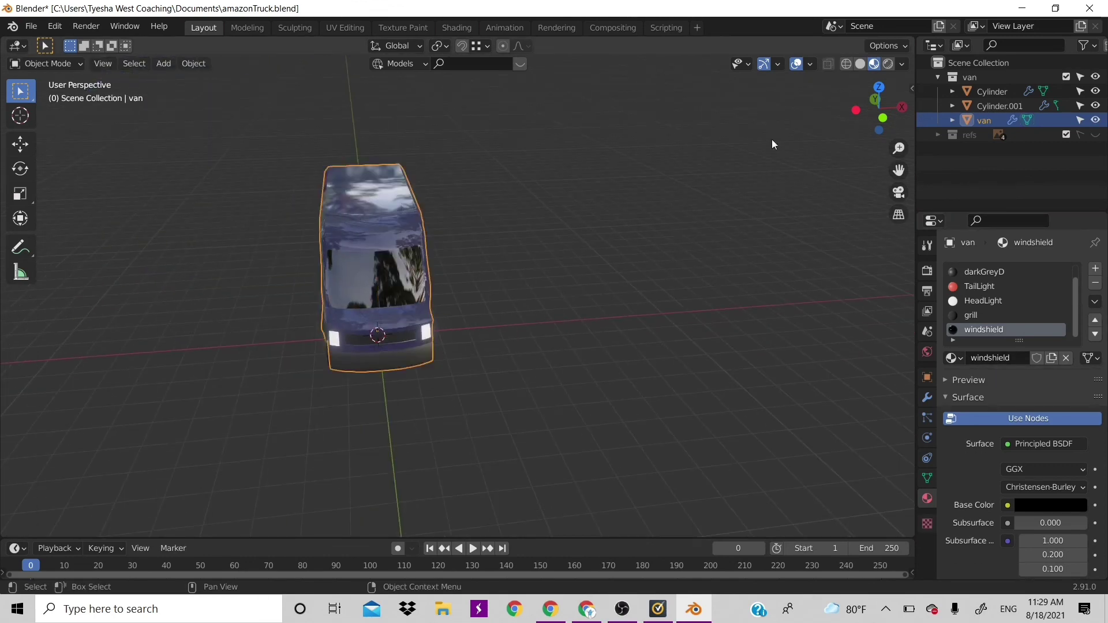
drag(878, 110, 728, 158)
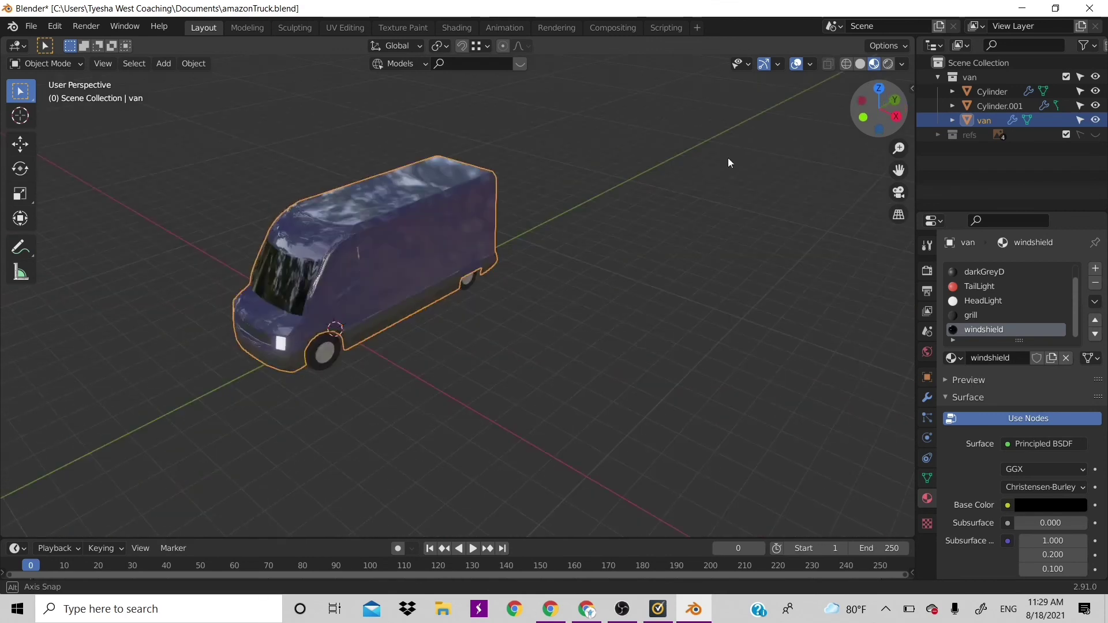
key(Tab)
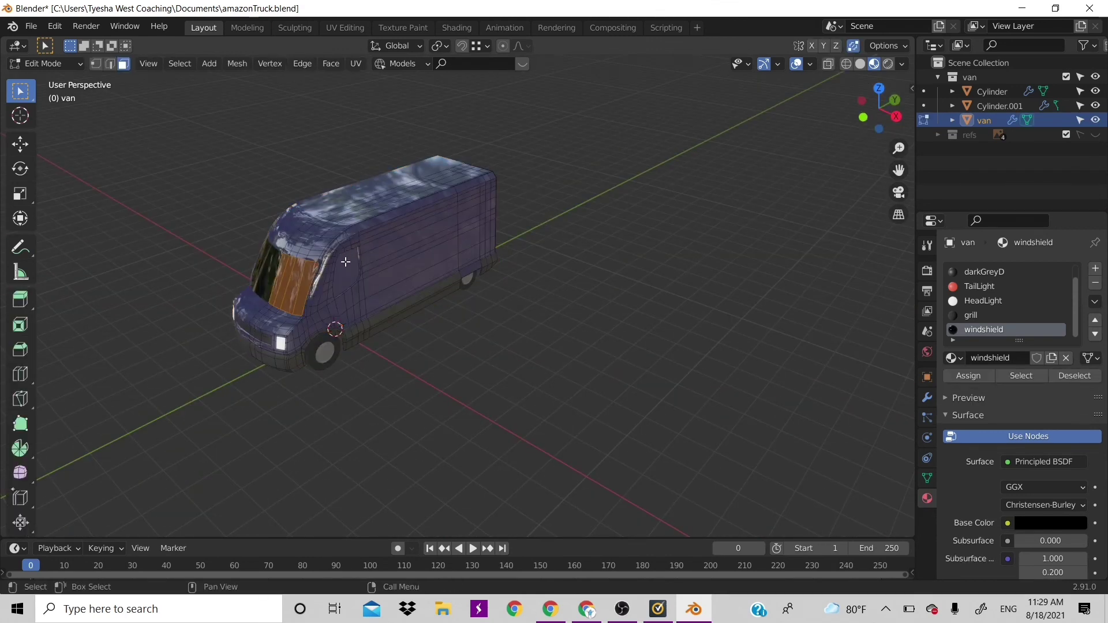
click(345, 261)
drag(881, 104, 888, 100)
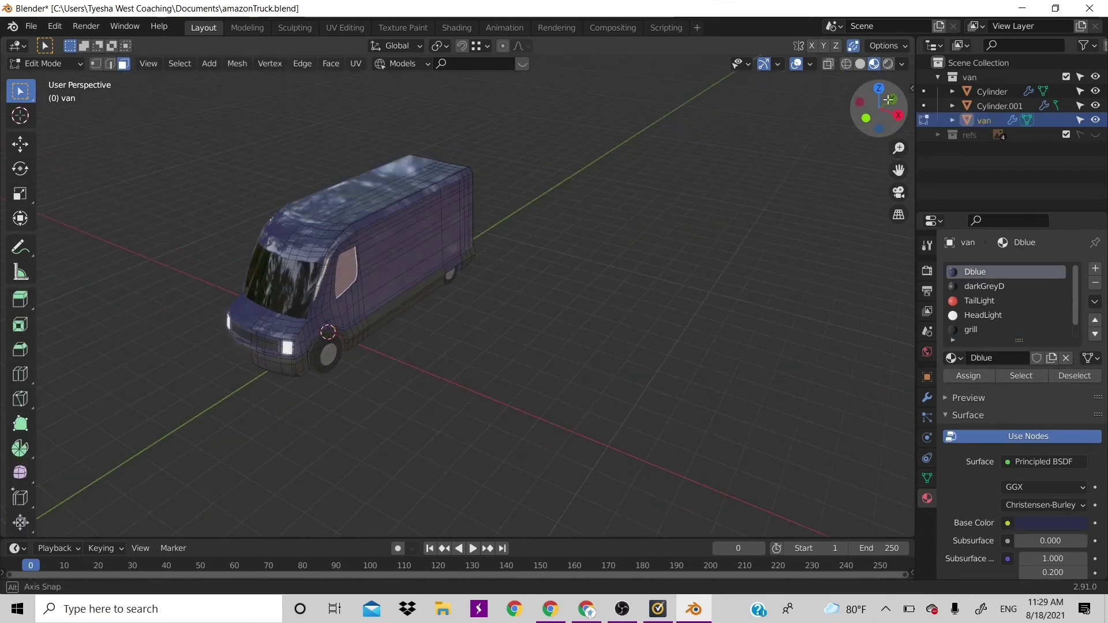
scroll(985, 328, down, 1)
click(985, 329)
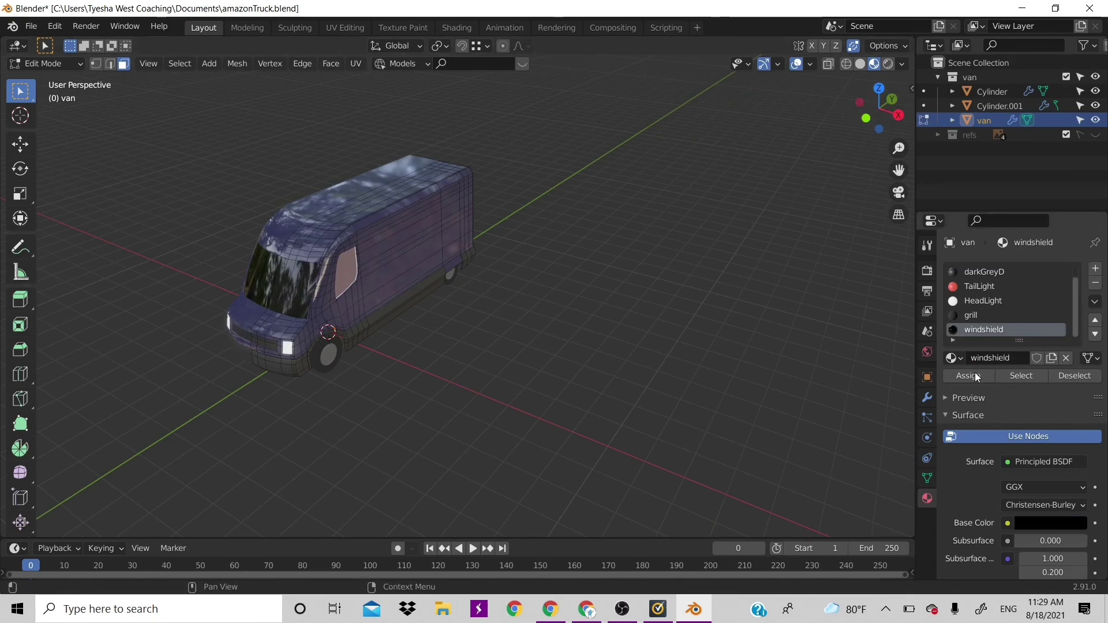
click(974, 376)
Return to Object Mode and save the file as amazonTruck.blend.
key(Tab)
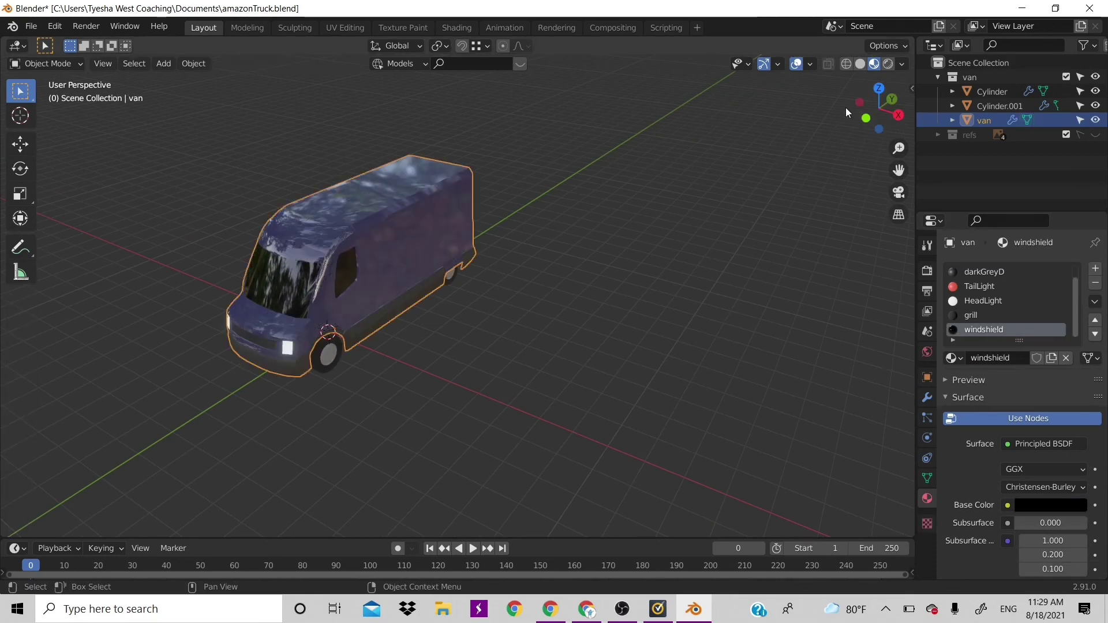
drag(864, 108, 480, 313)
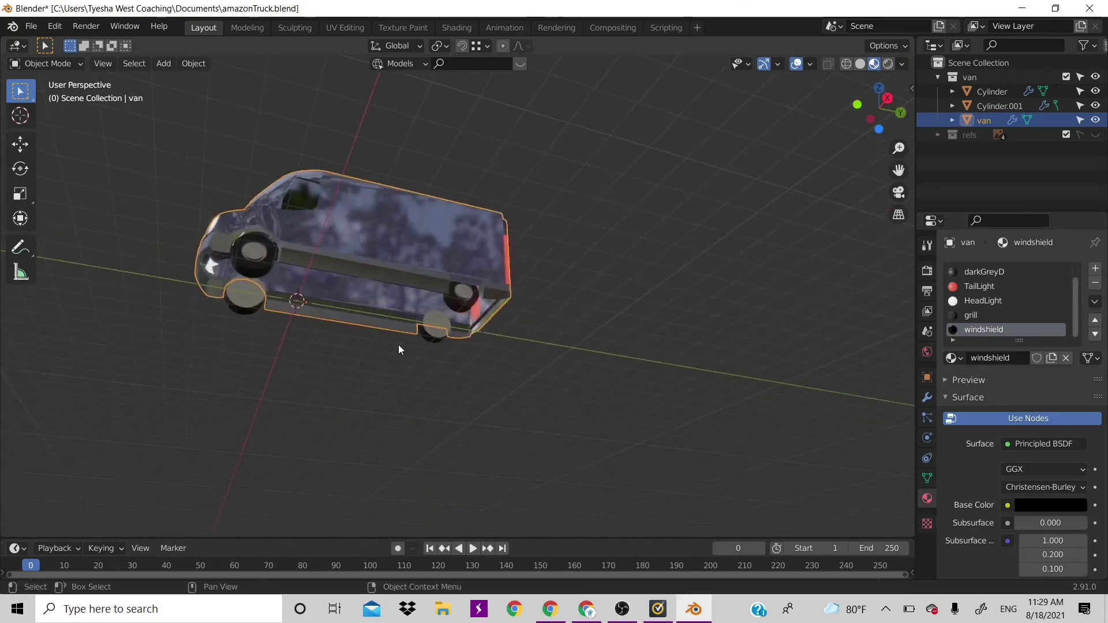
scroll(398, 344, up, 3)
key(Tab)
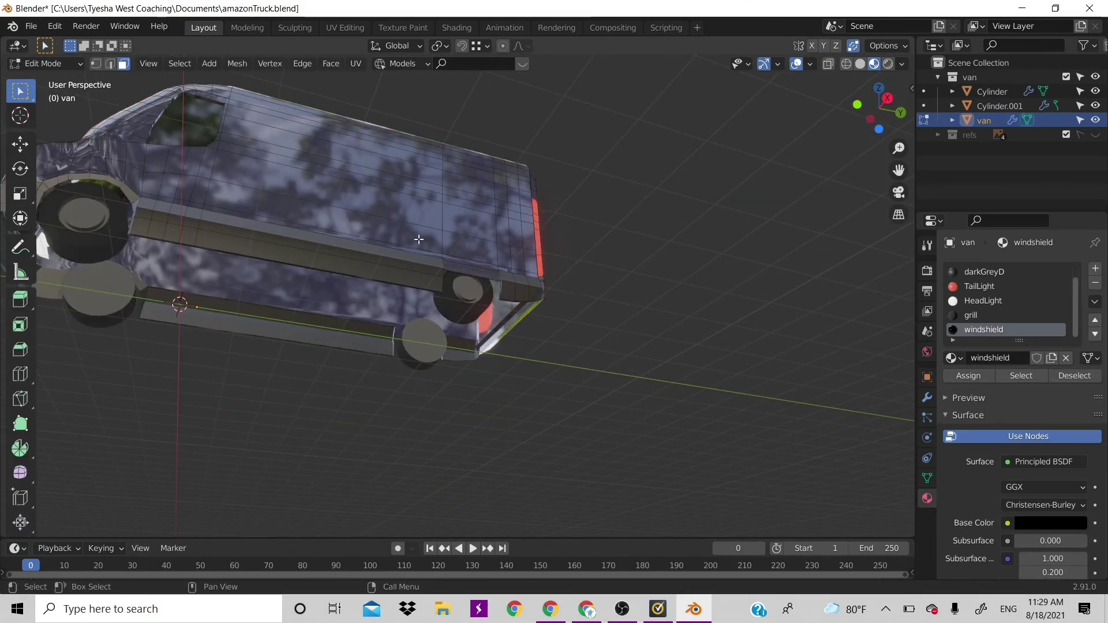
key(Tab)
key(Tab)
key(Tab)
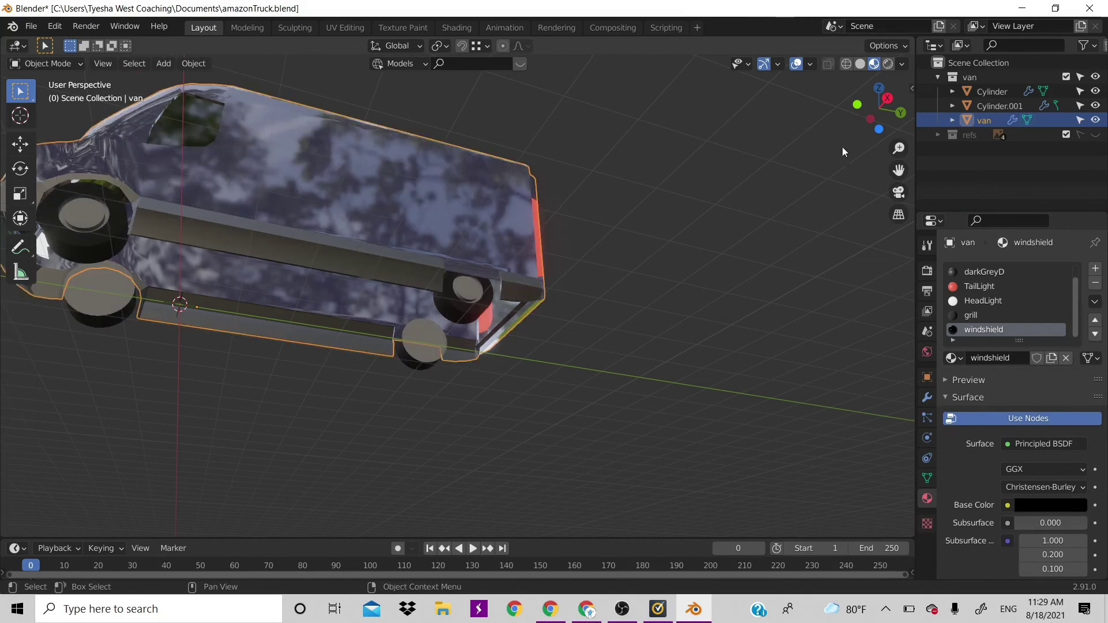
drag(868, 107, 866, 102)
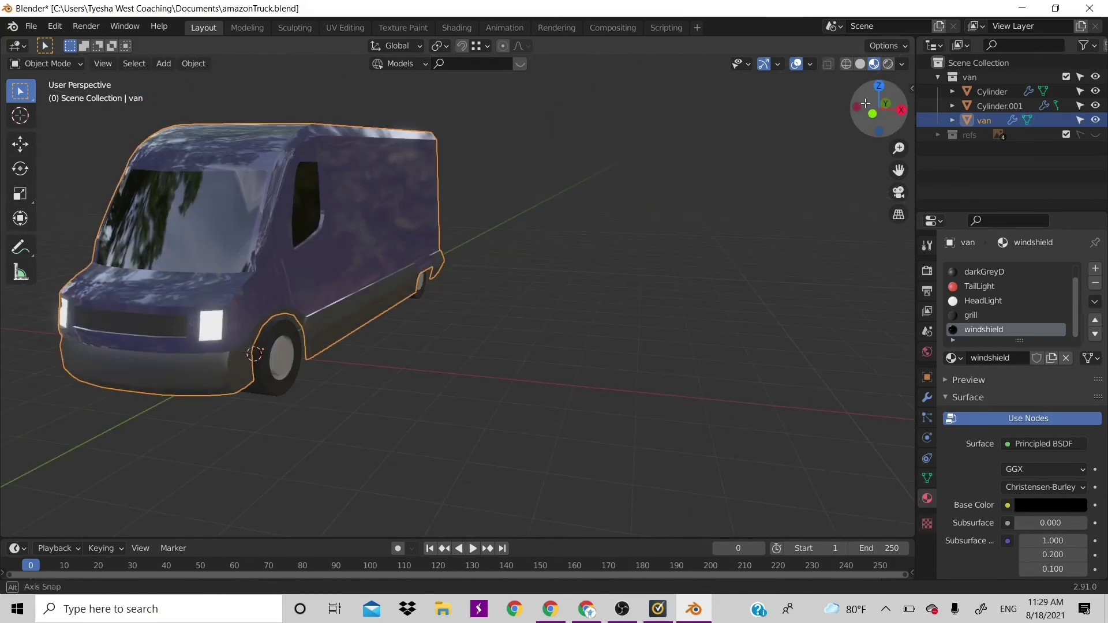
key(ctrl+s)
scroll(373, 357, down, 4)
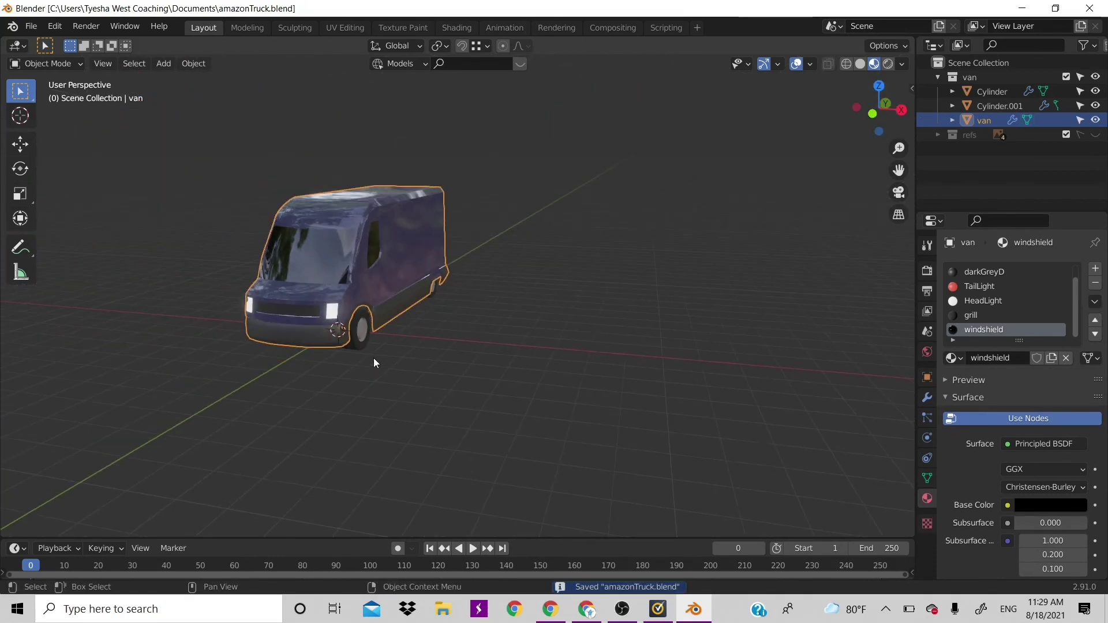